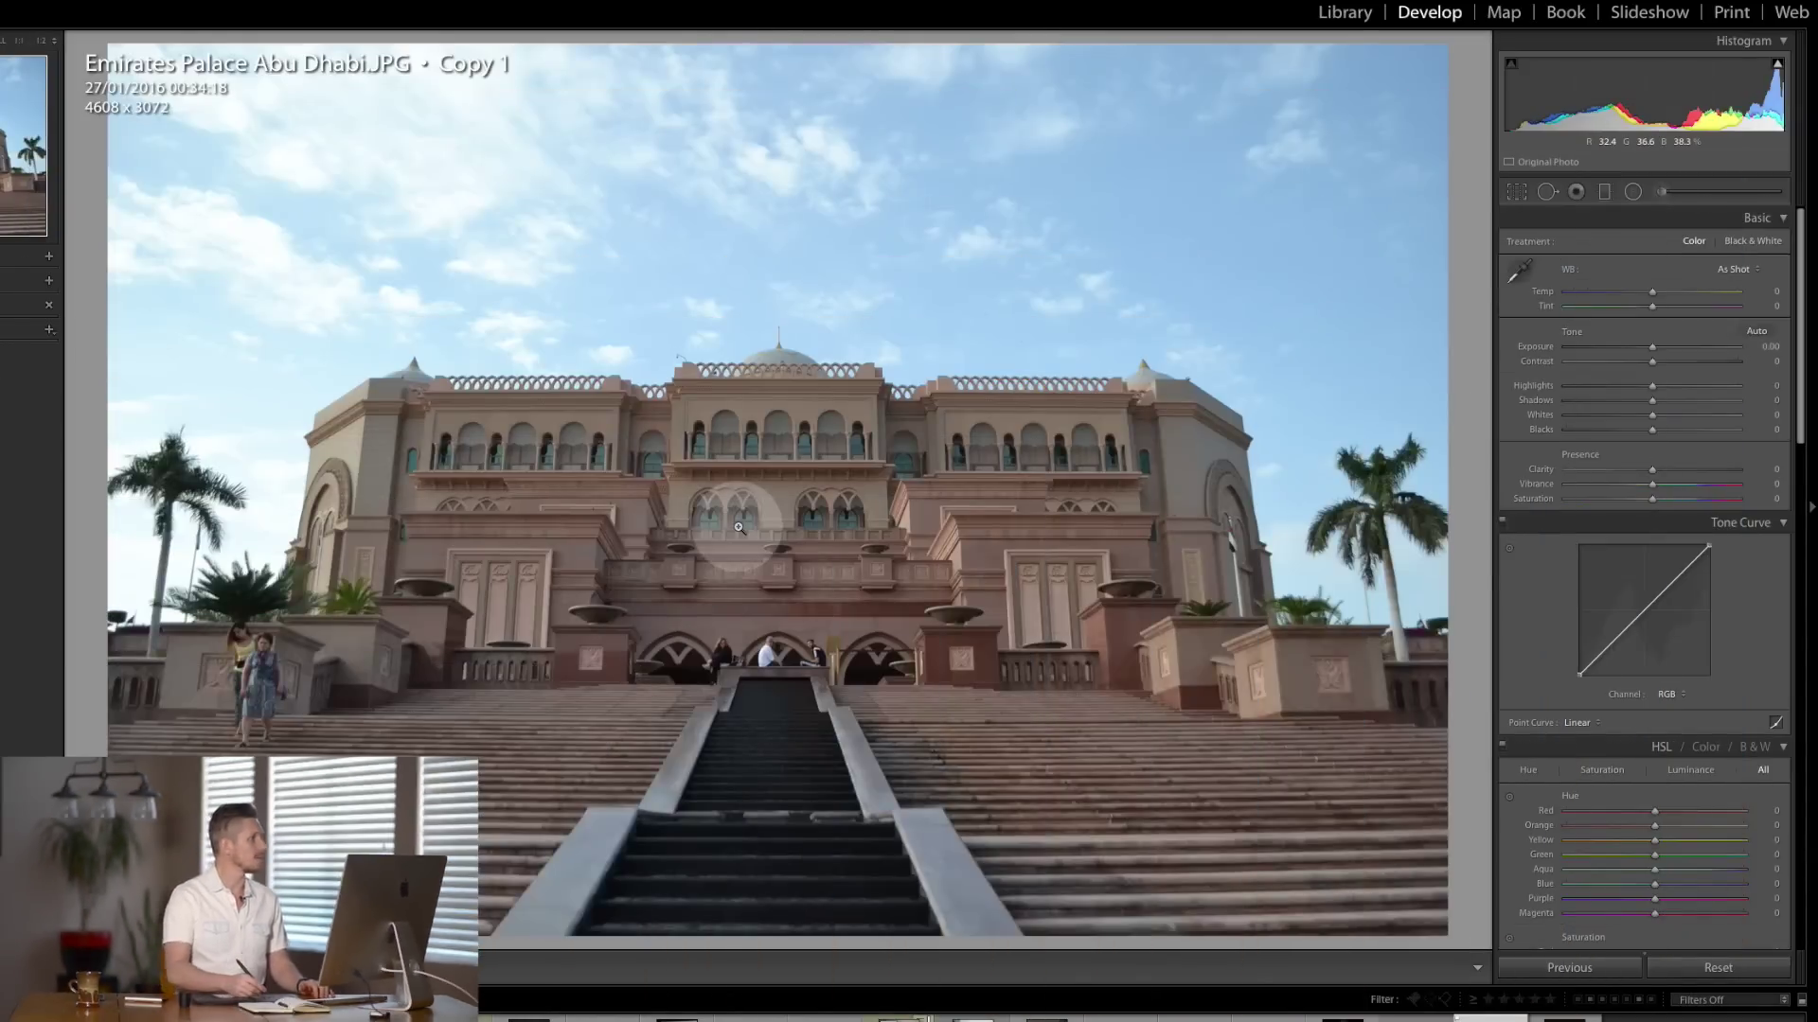
- Show the exposure details on the photo, enable lens profile corrections and view the available lens makes without choosing one
key(i)
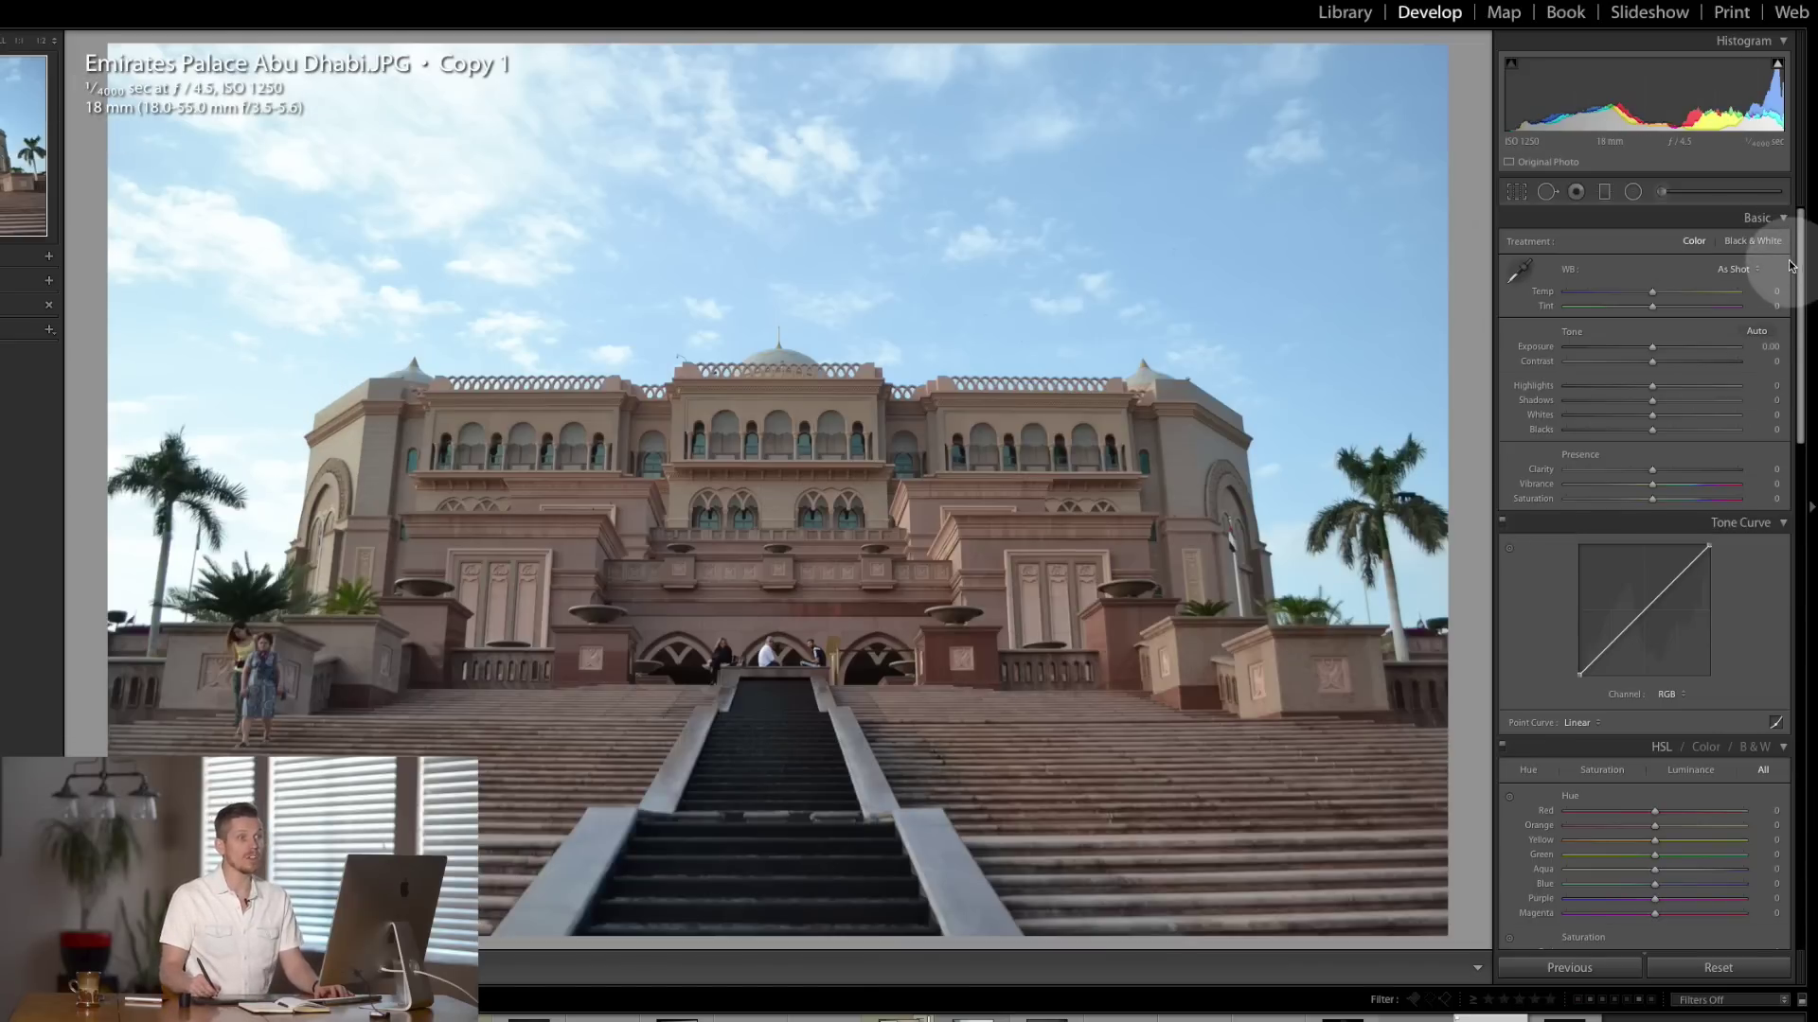
drag(1805, 256, 1804, 668)
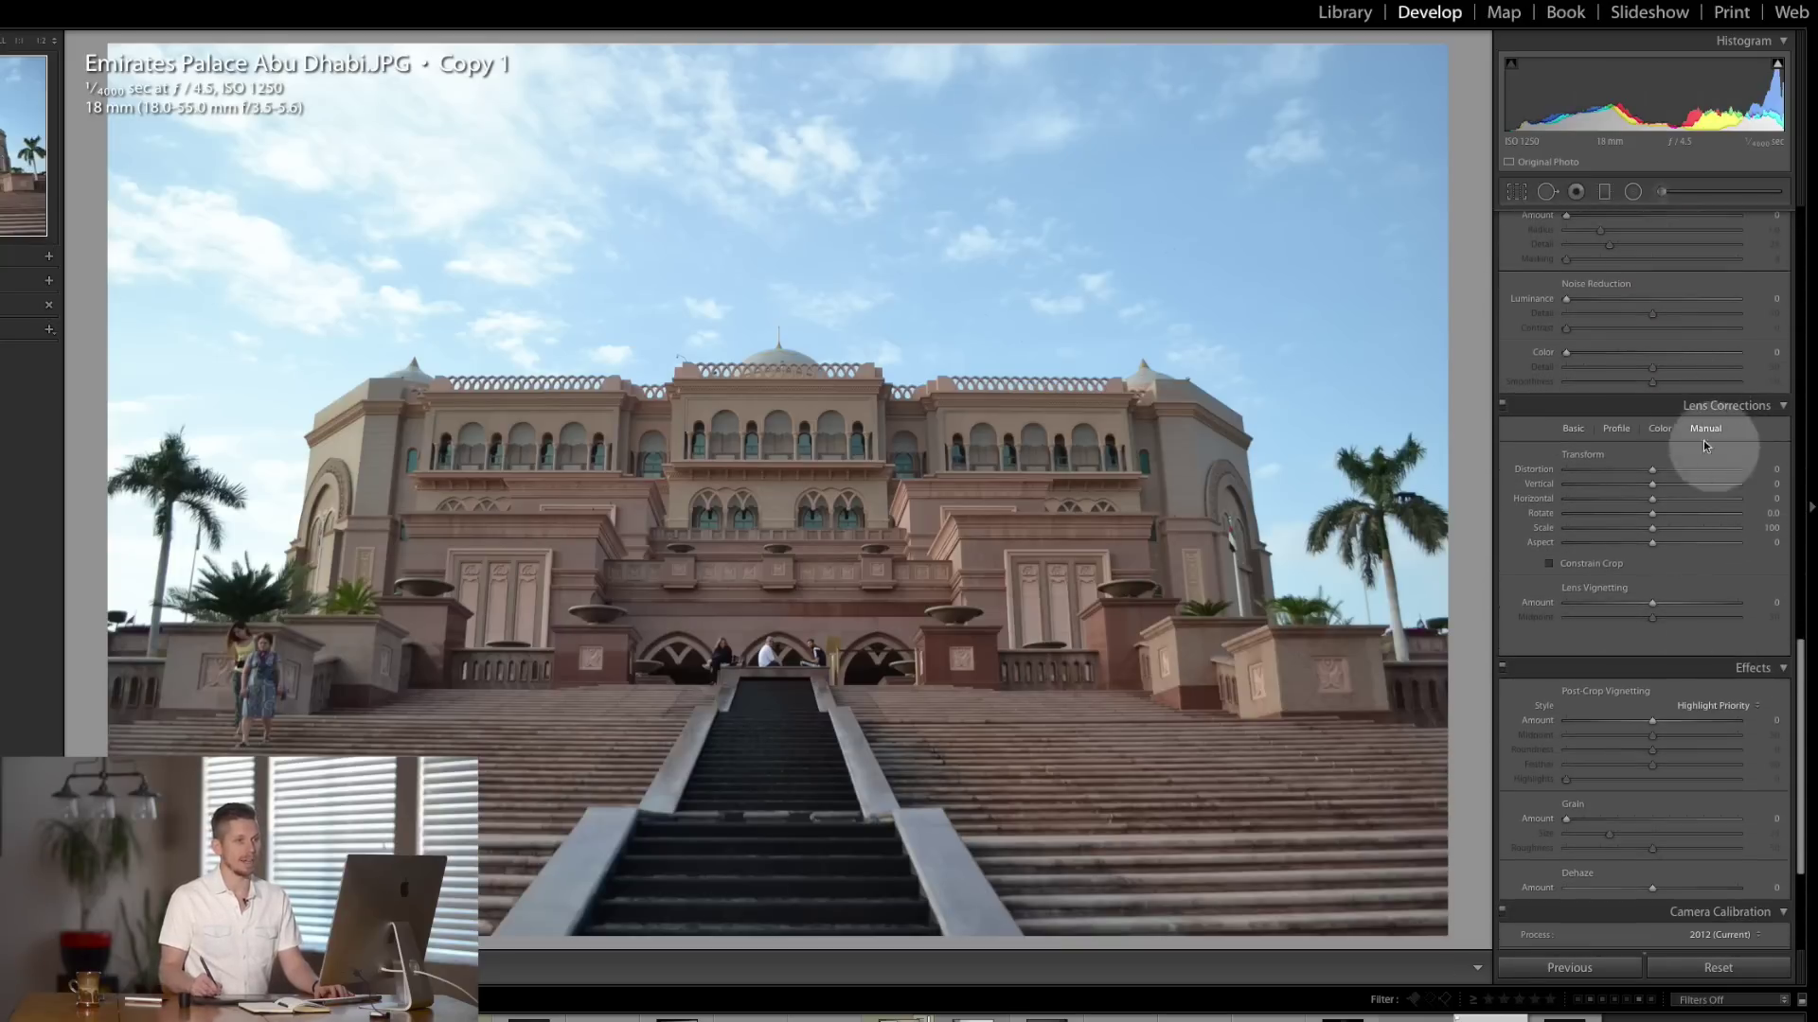
click(1571, 431)
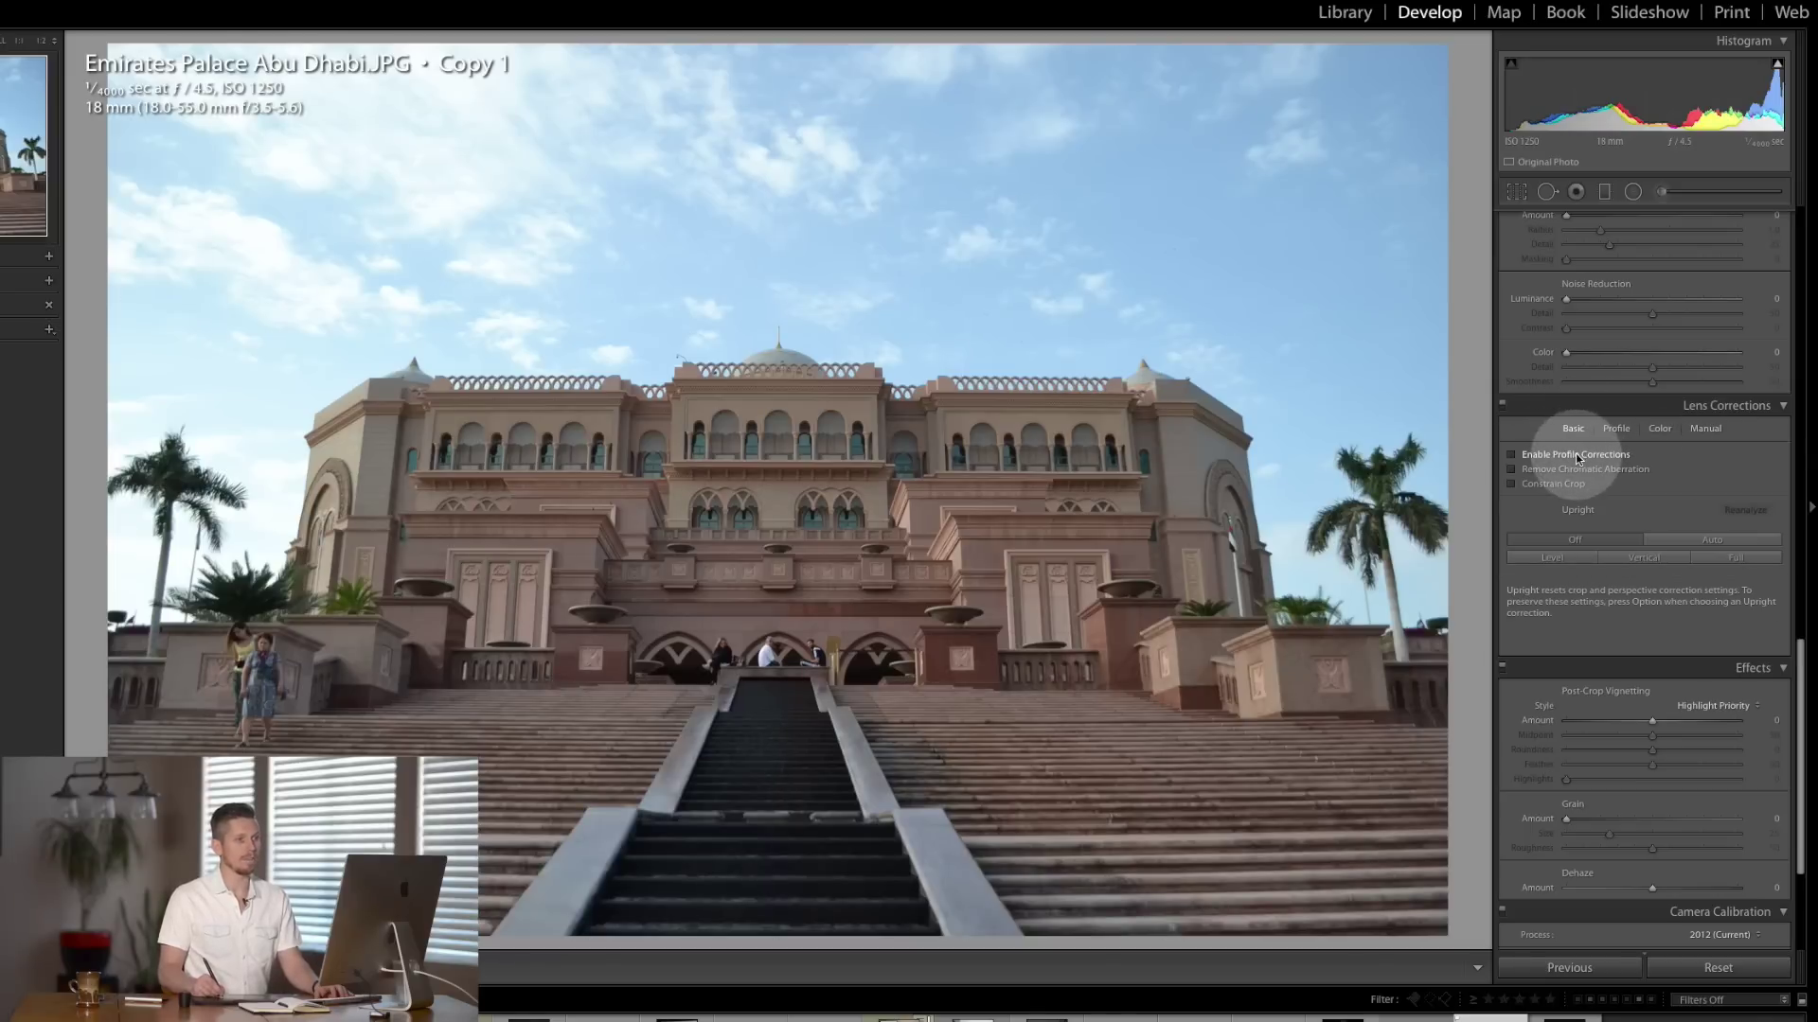
click(1577, 455)
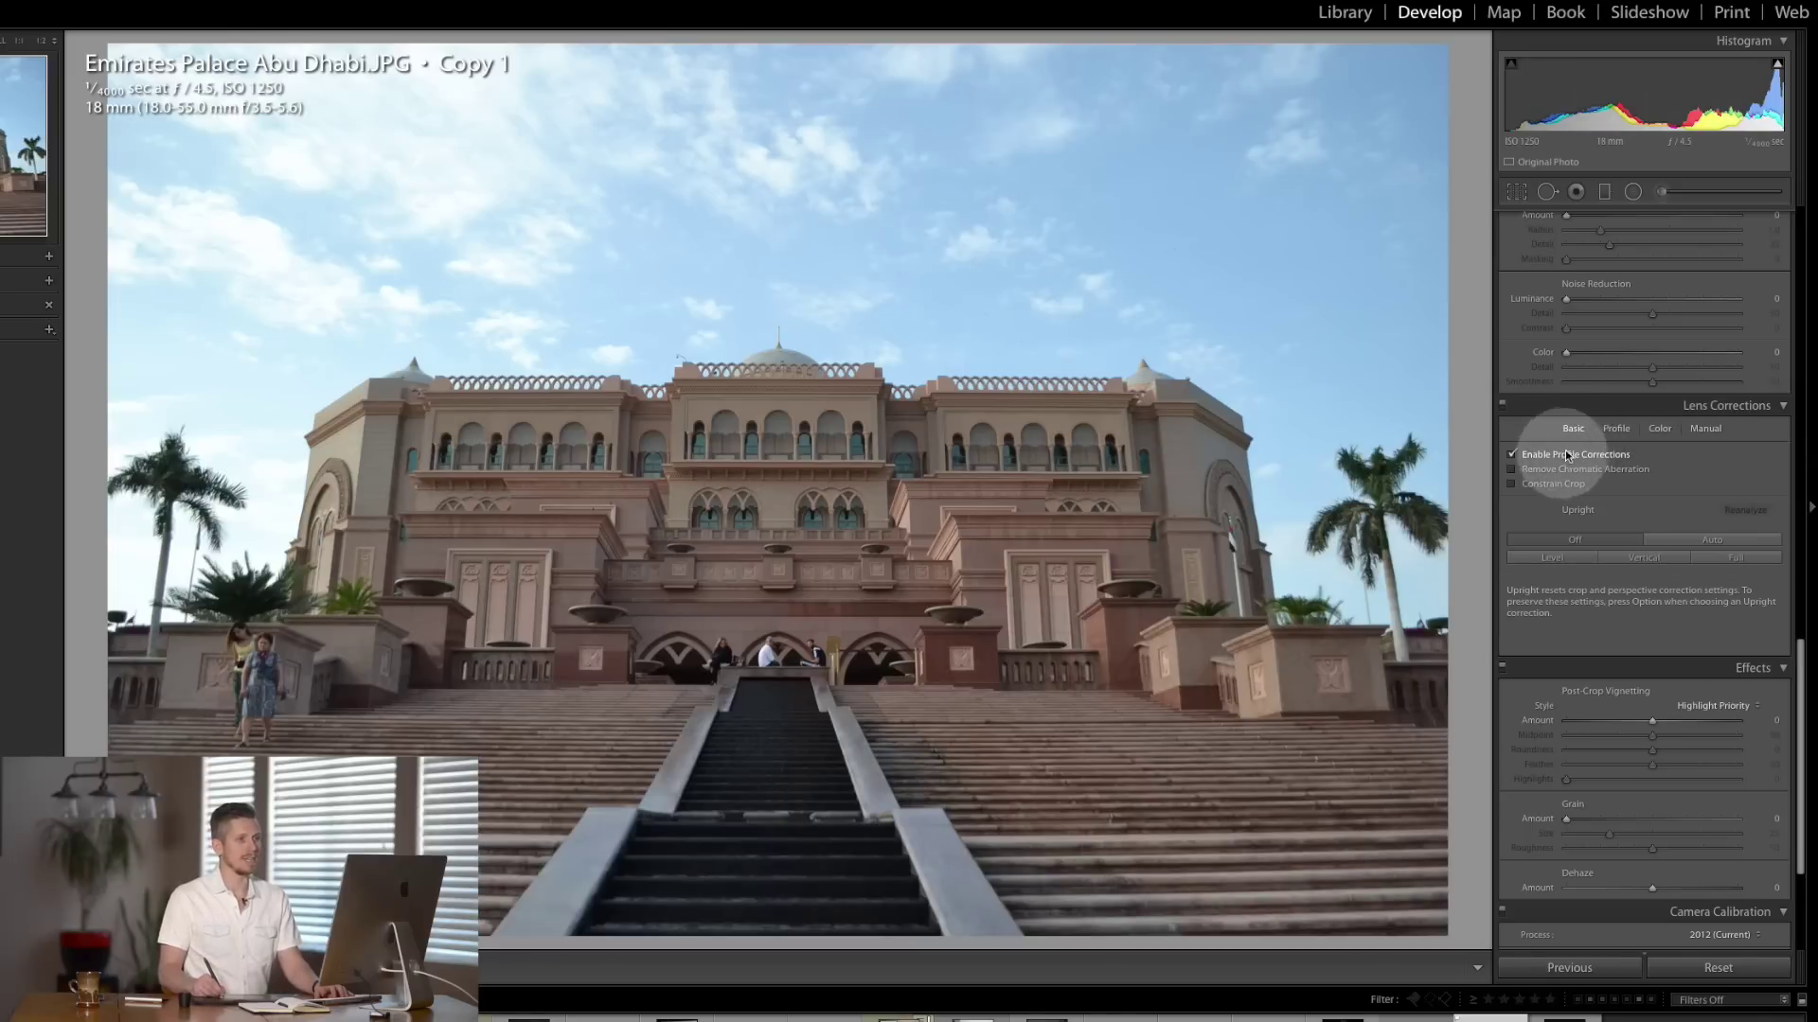
click(1615, 428)
click(1600, 510)
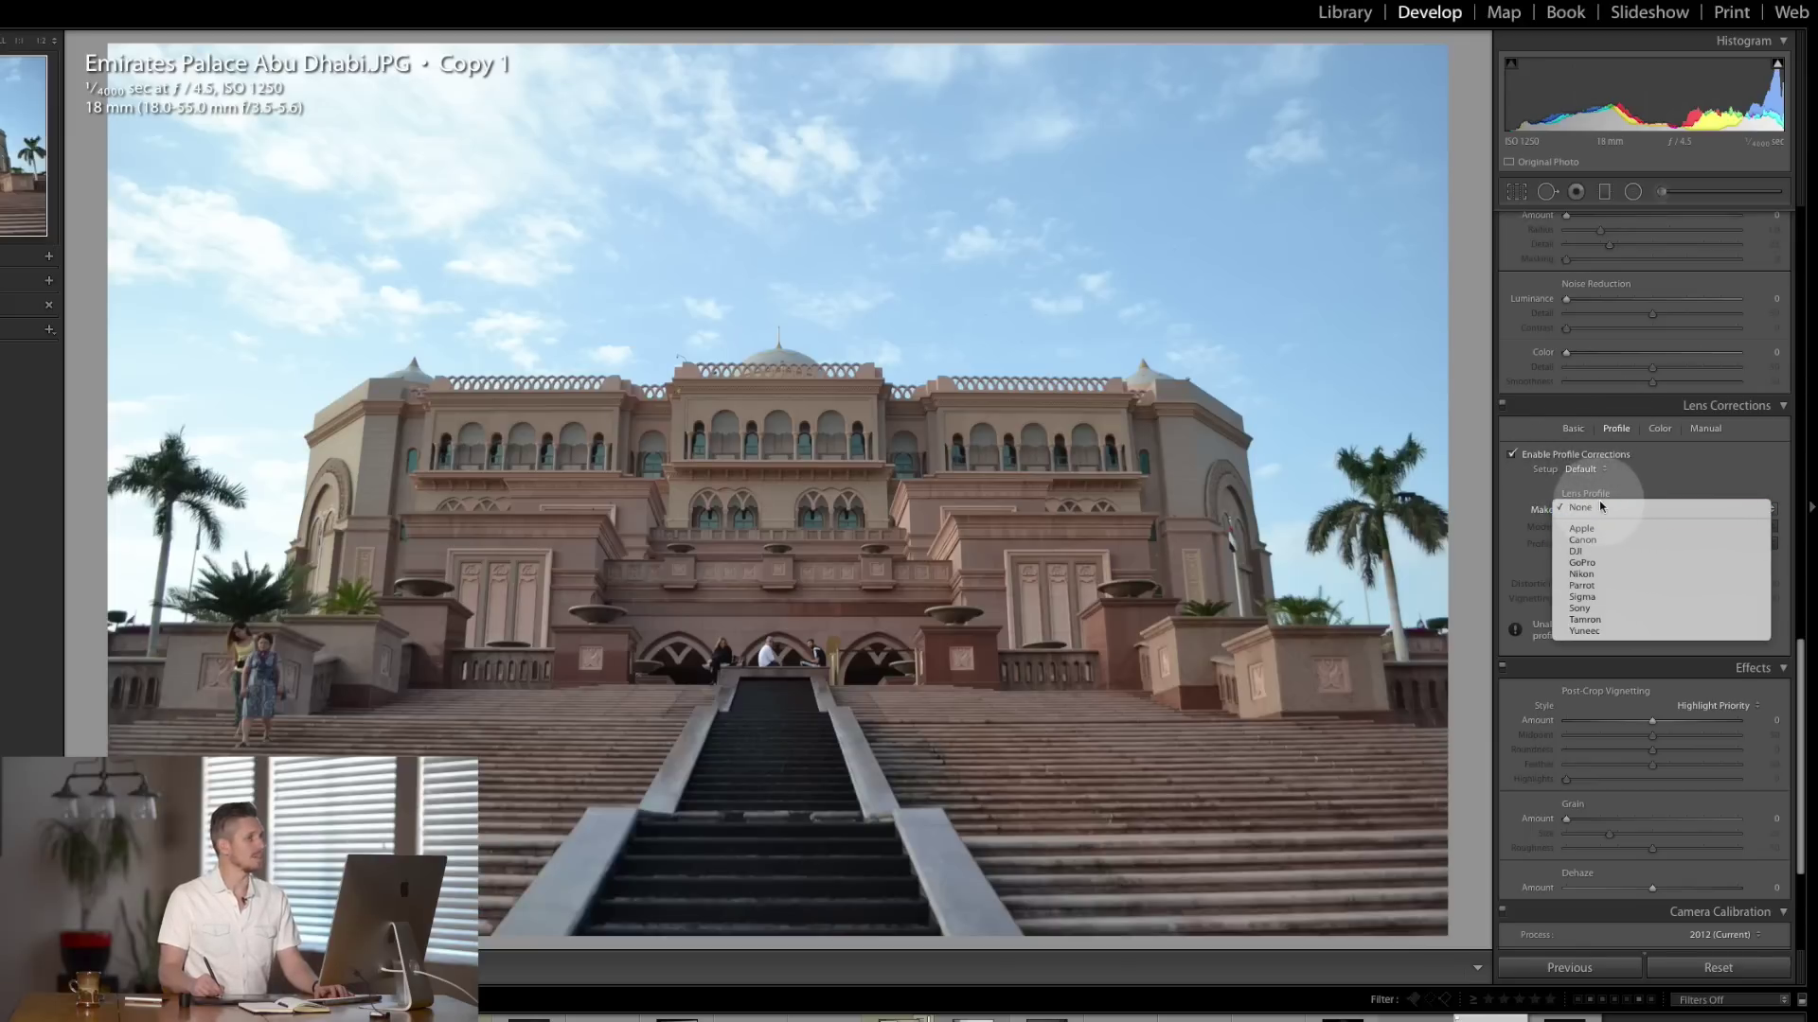
click(1561, 431)
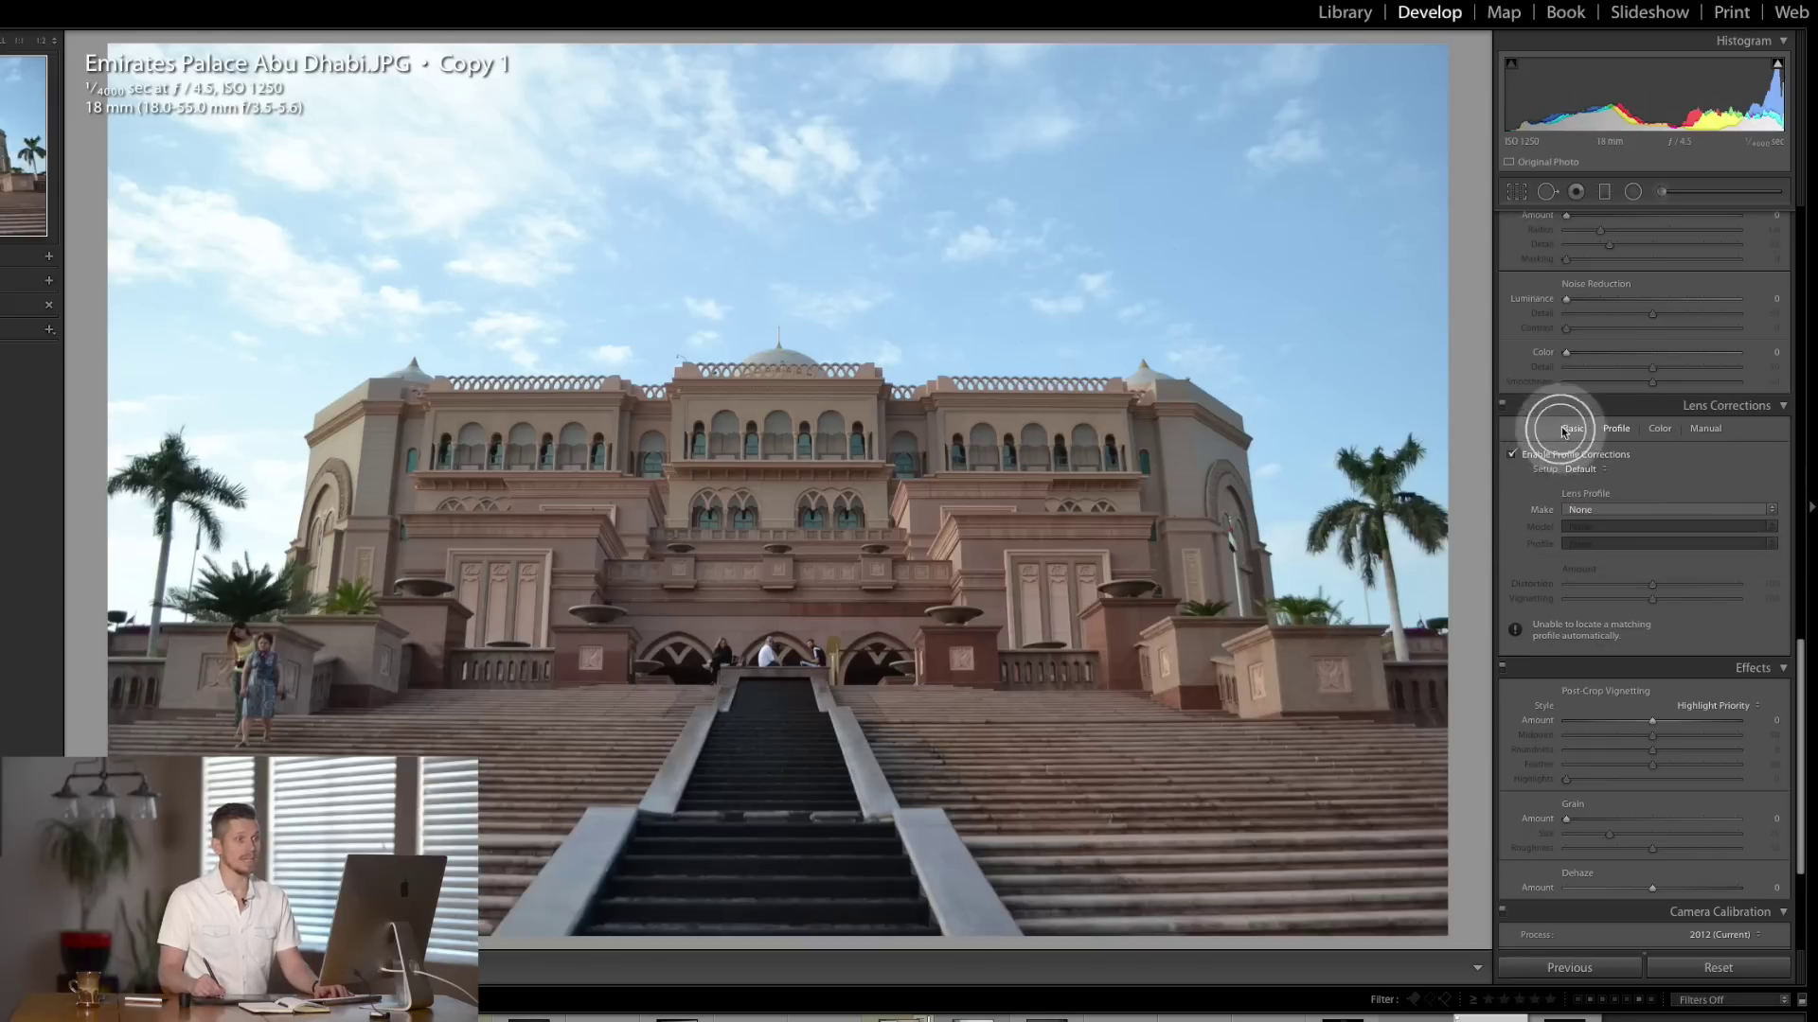
- Apply the Full Upright correction with Constrain Crop enabled and compare the straightened palace with the original photo
click(1563, 432)
click(1741, 557)
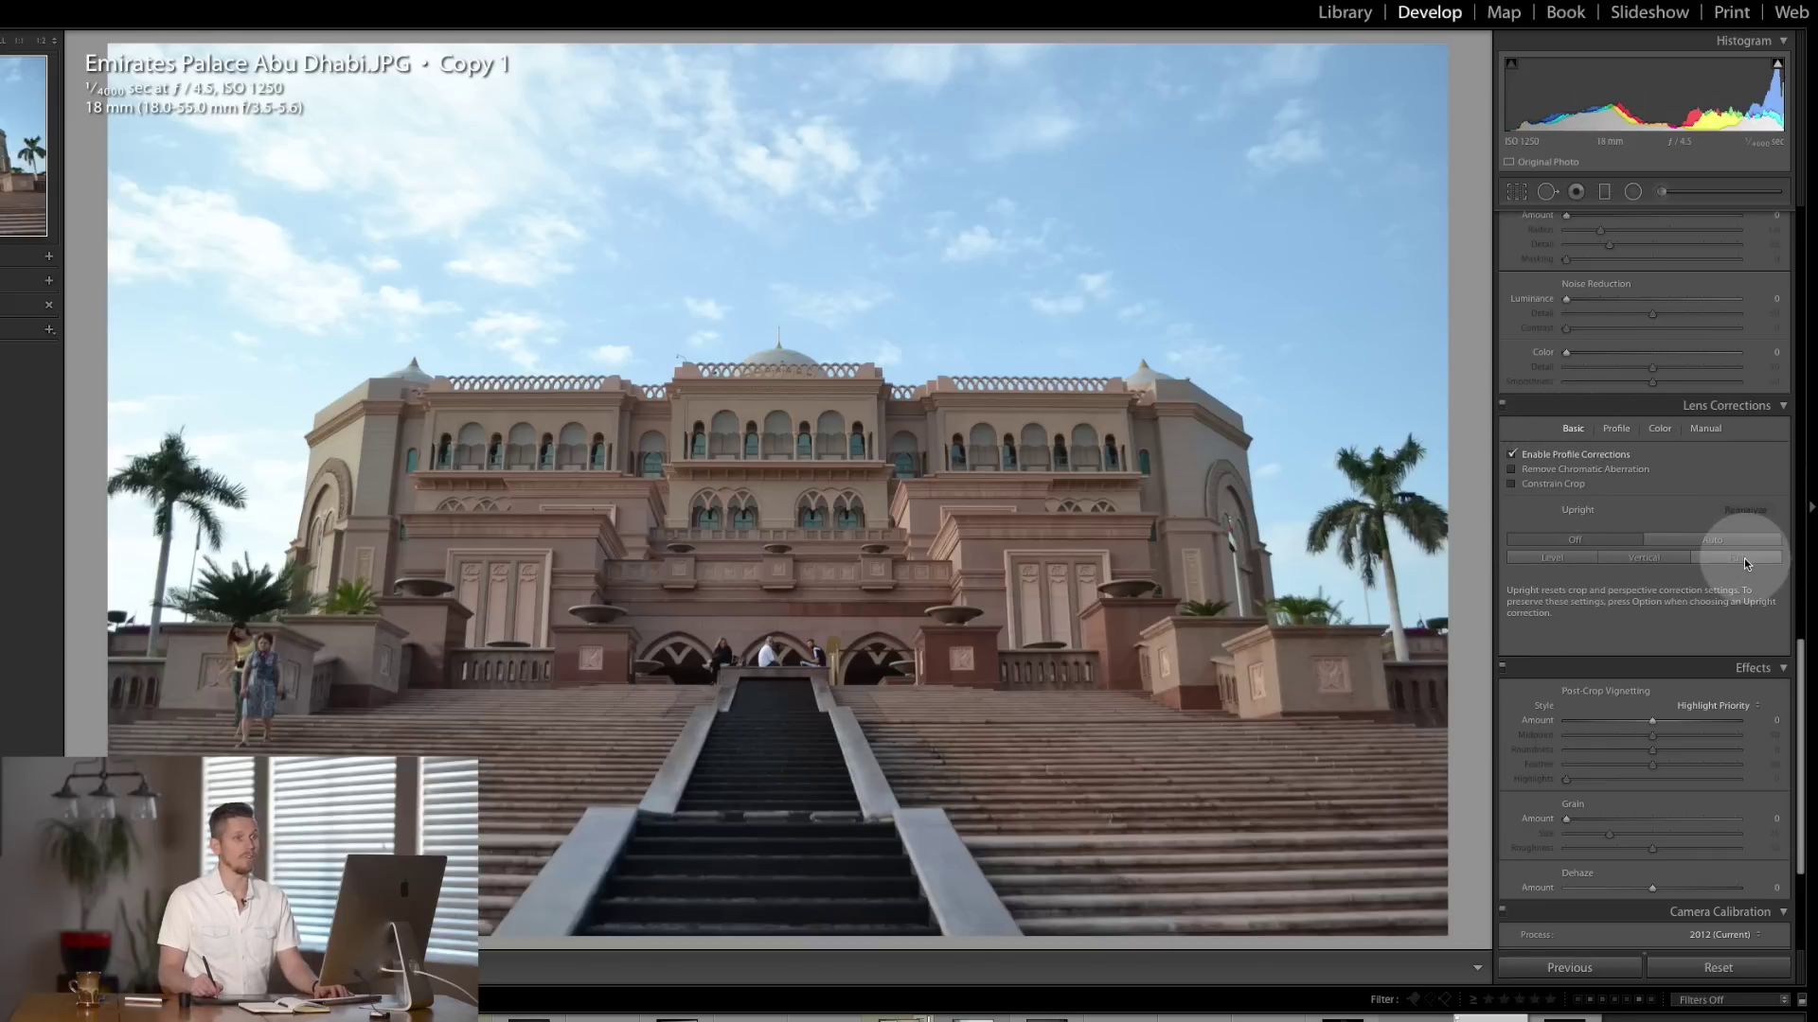
click(1742, 557)
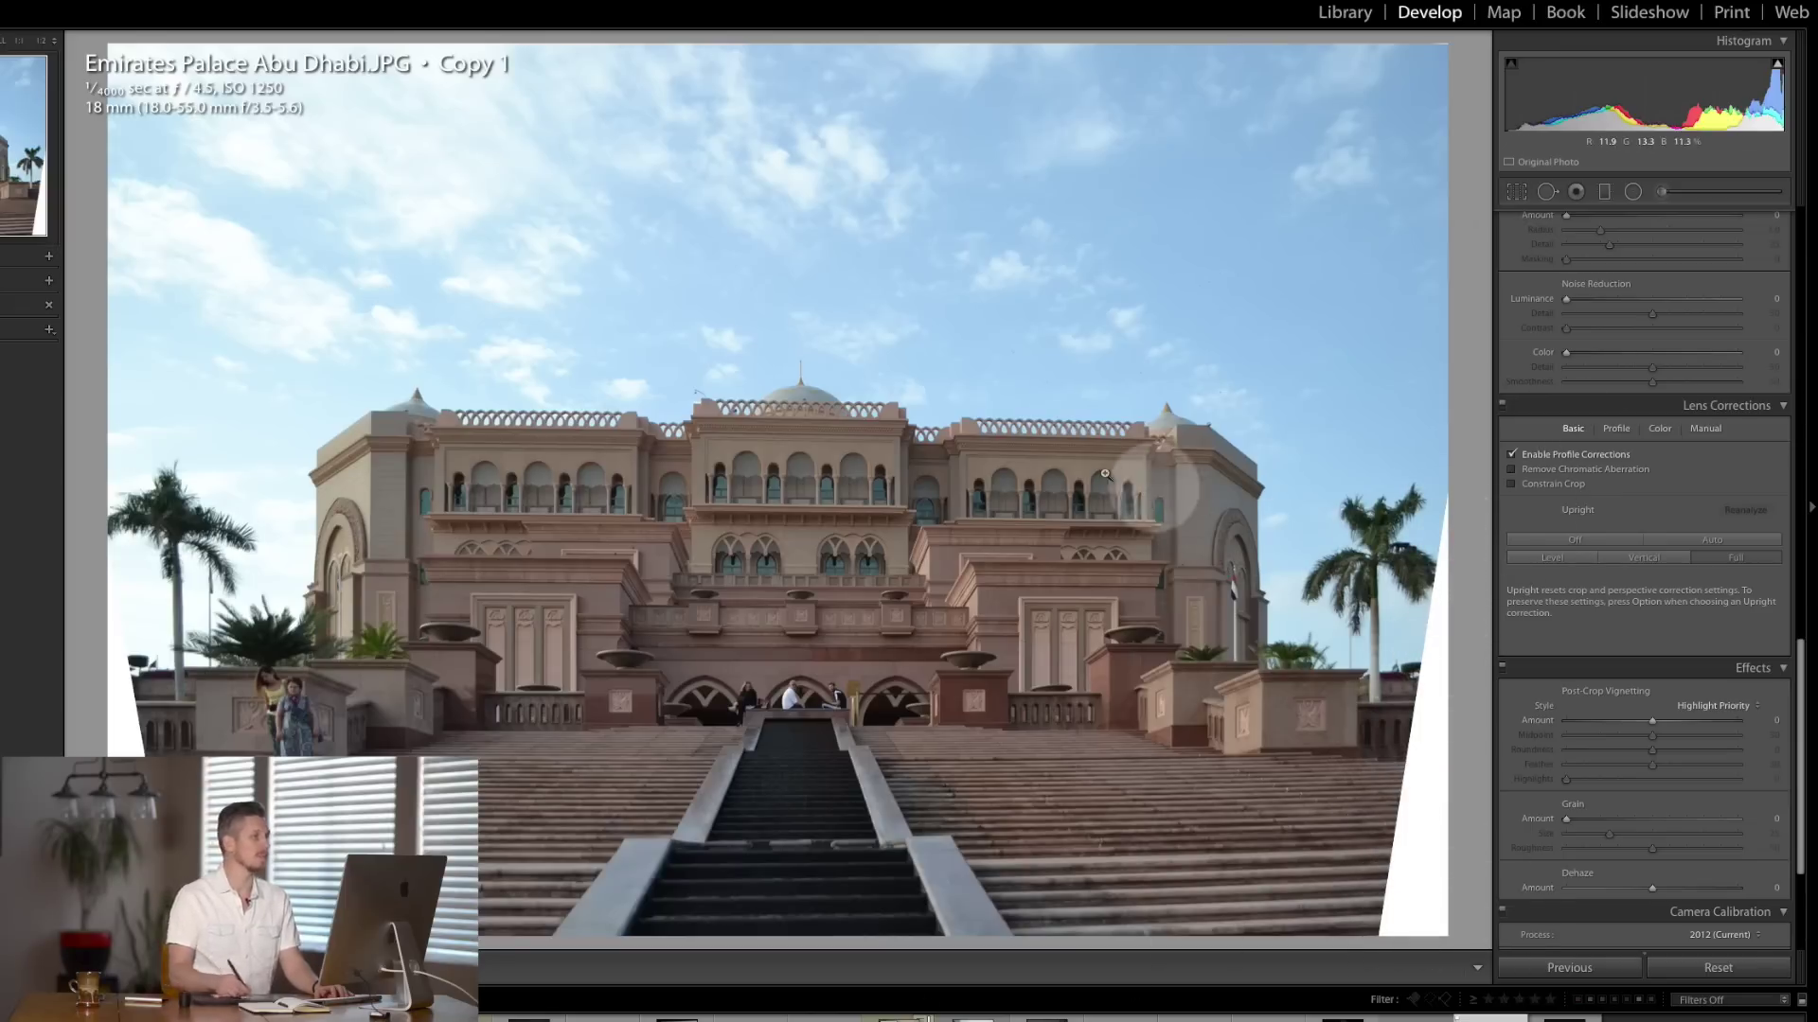
click(1558, 485)
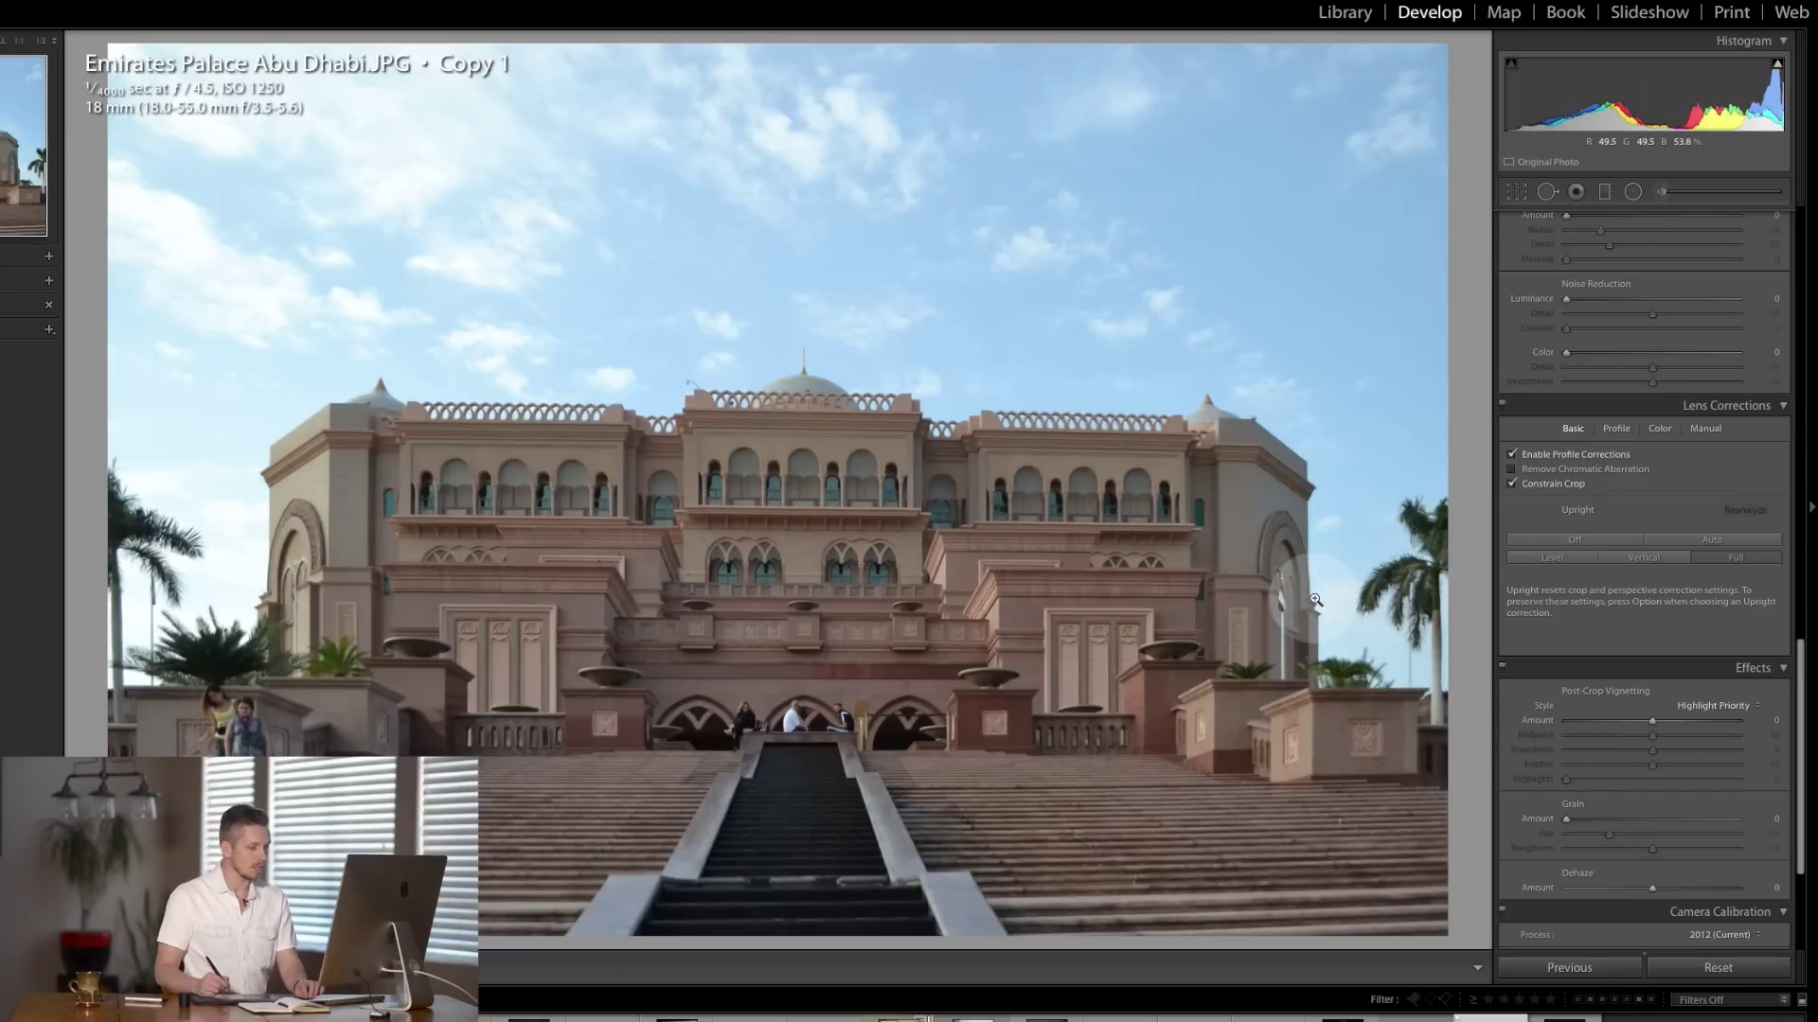
key(Left)
key(Right)
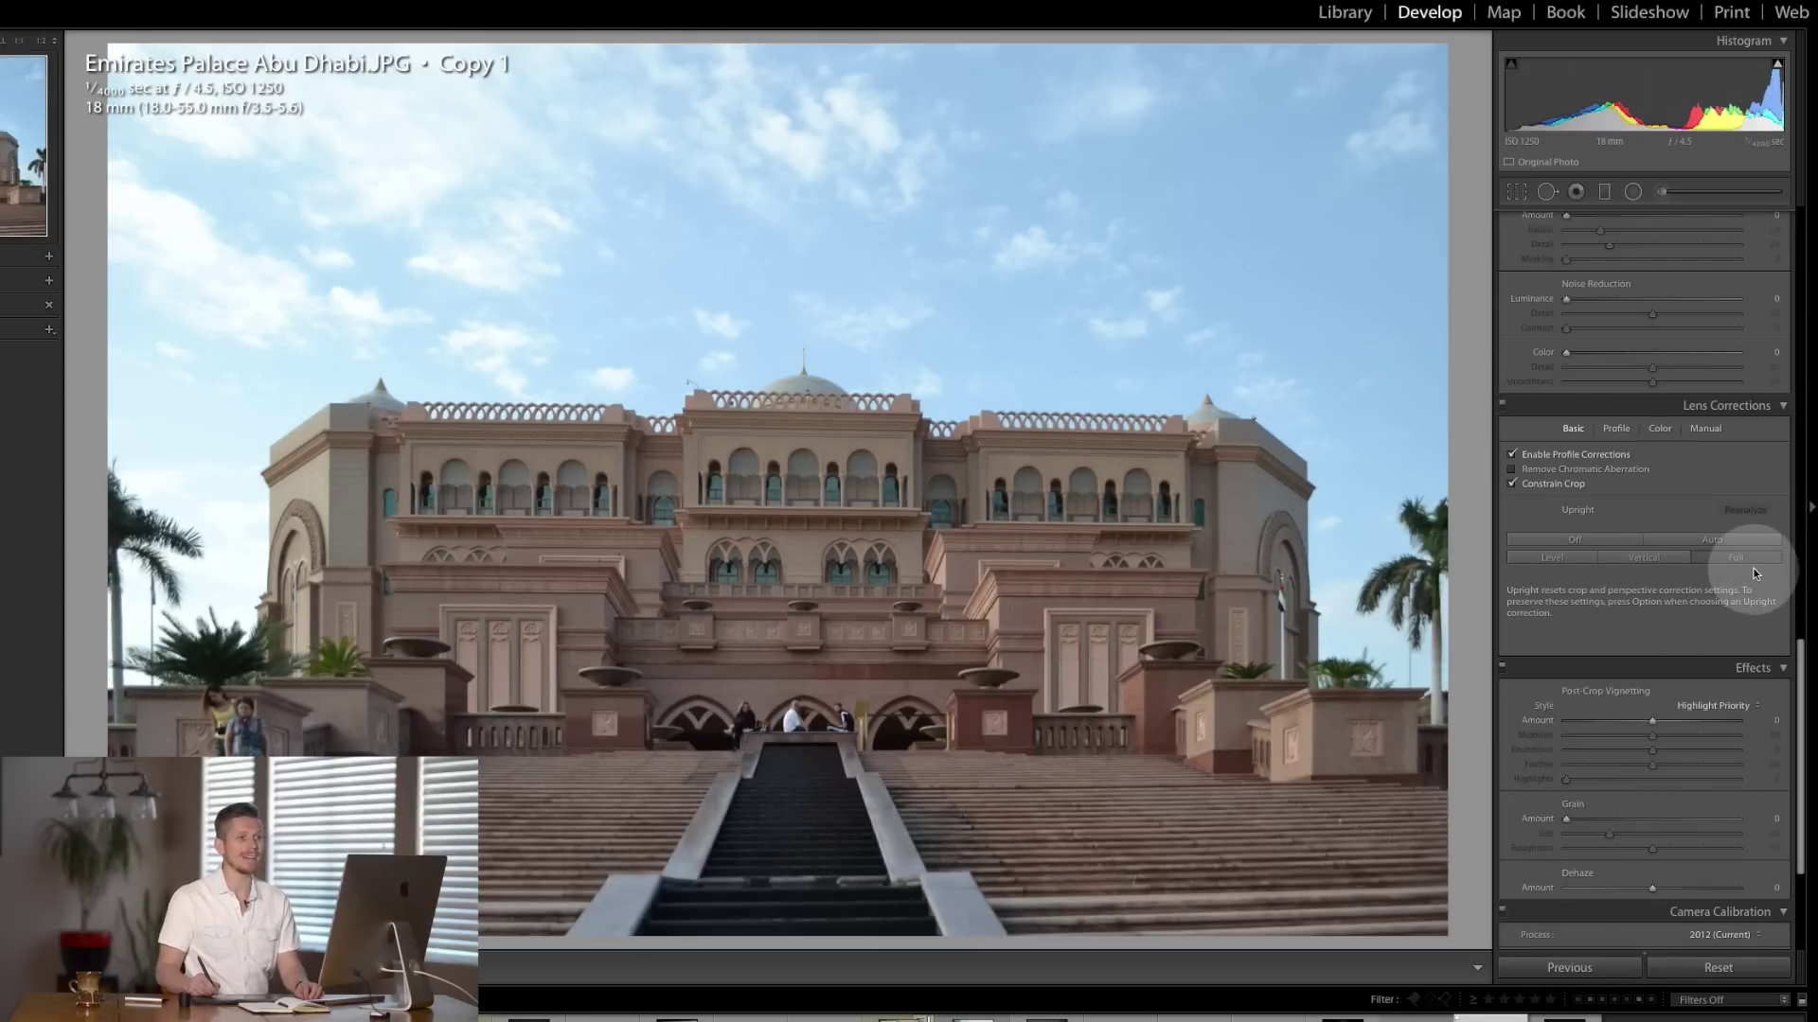
- Balance the photo's tones by setting Highlights to −60, Shadows to +38 and Whites to −21
drag(1799, 644, 1520, 470)
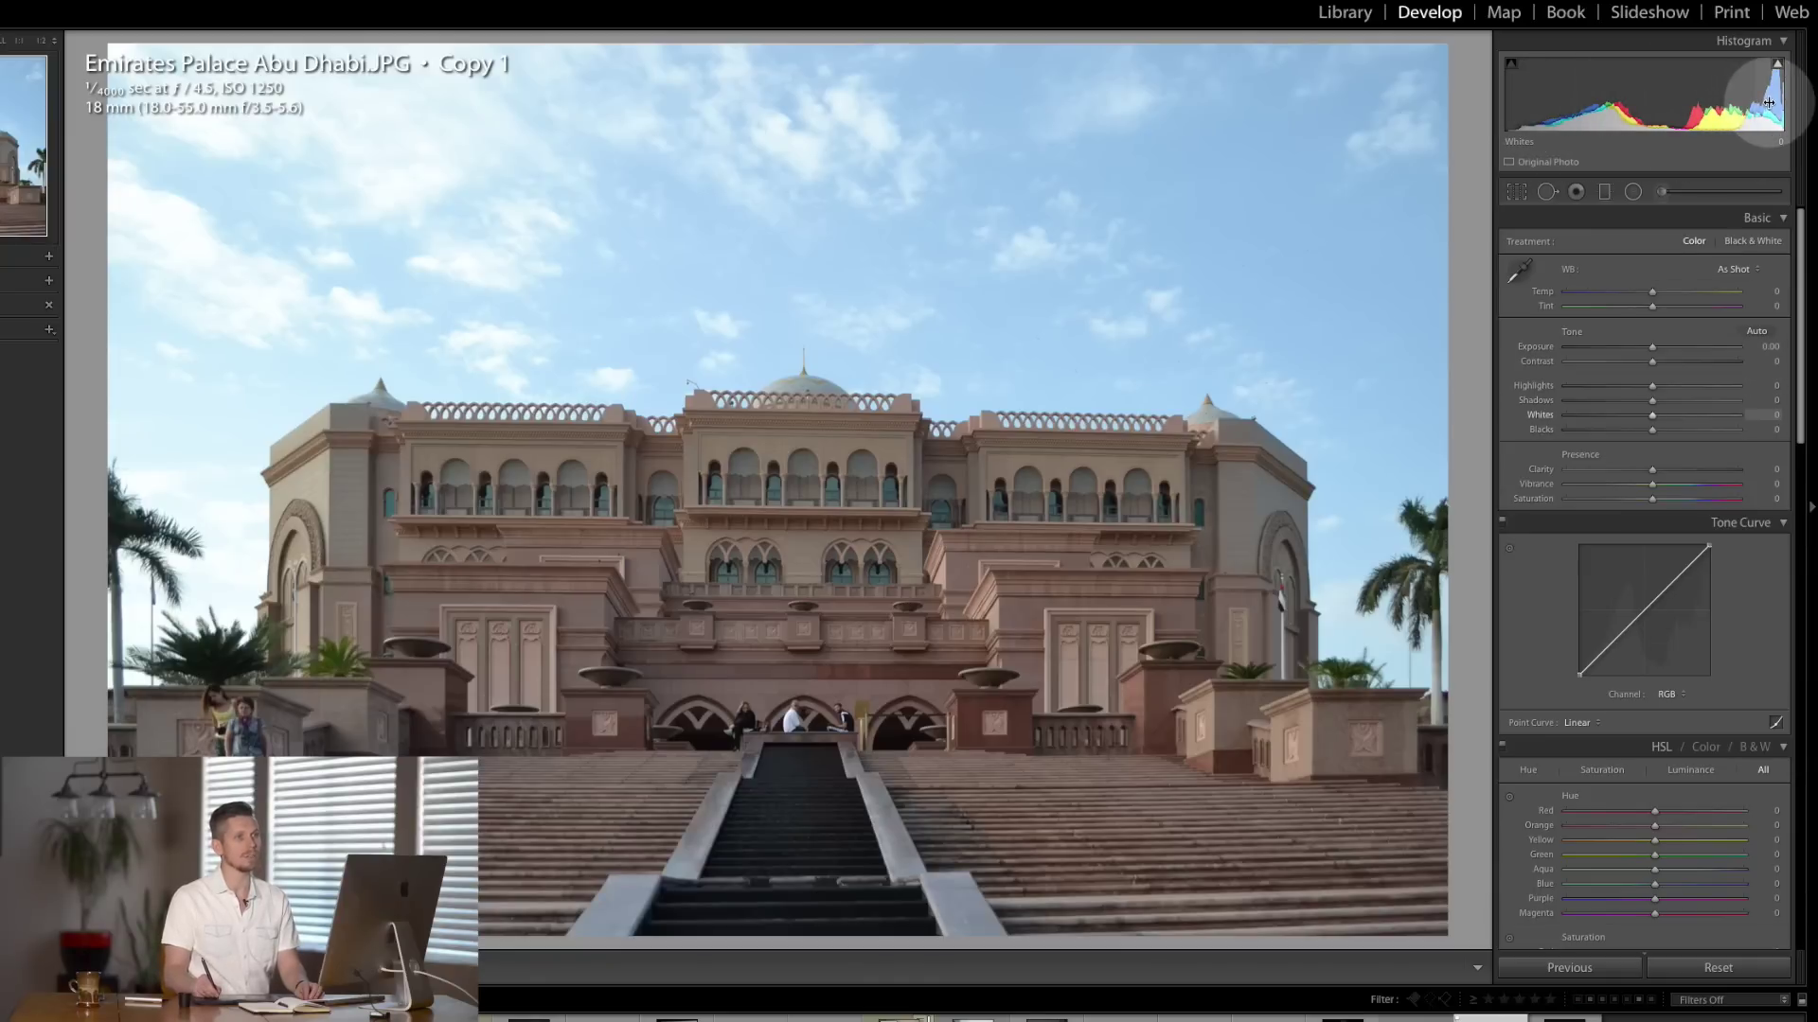
drag(1768, 100, 1684, 100)
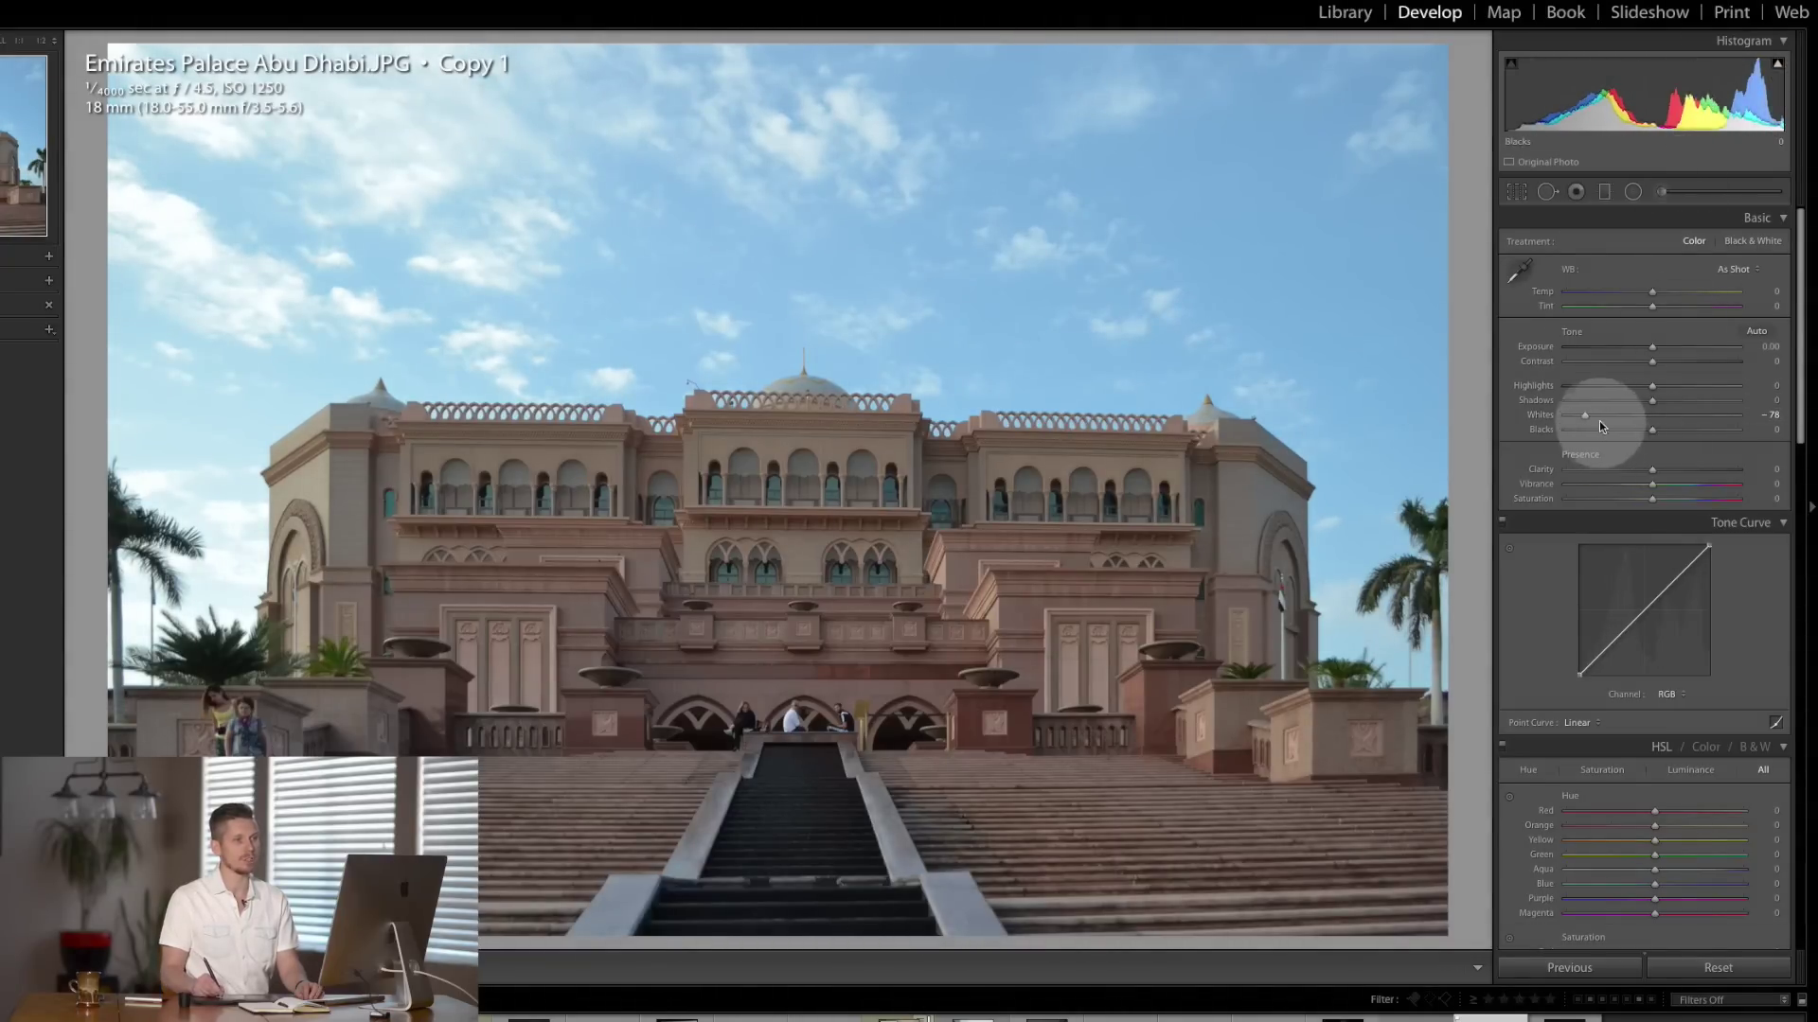
mouse_move(1587, 419)
mouse_down()
mouse_move(1658, 407)
mouse_move(1600, 421)
mouse_up()
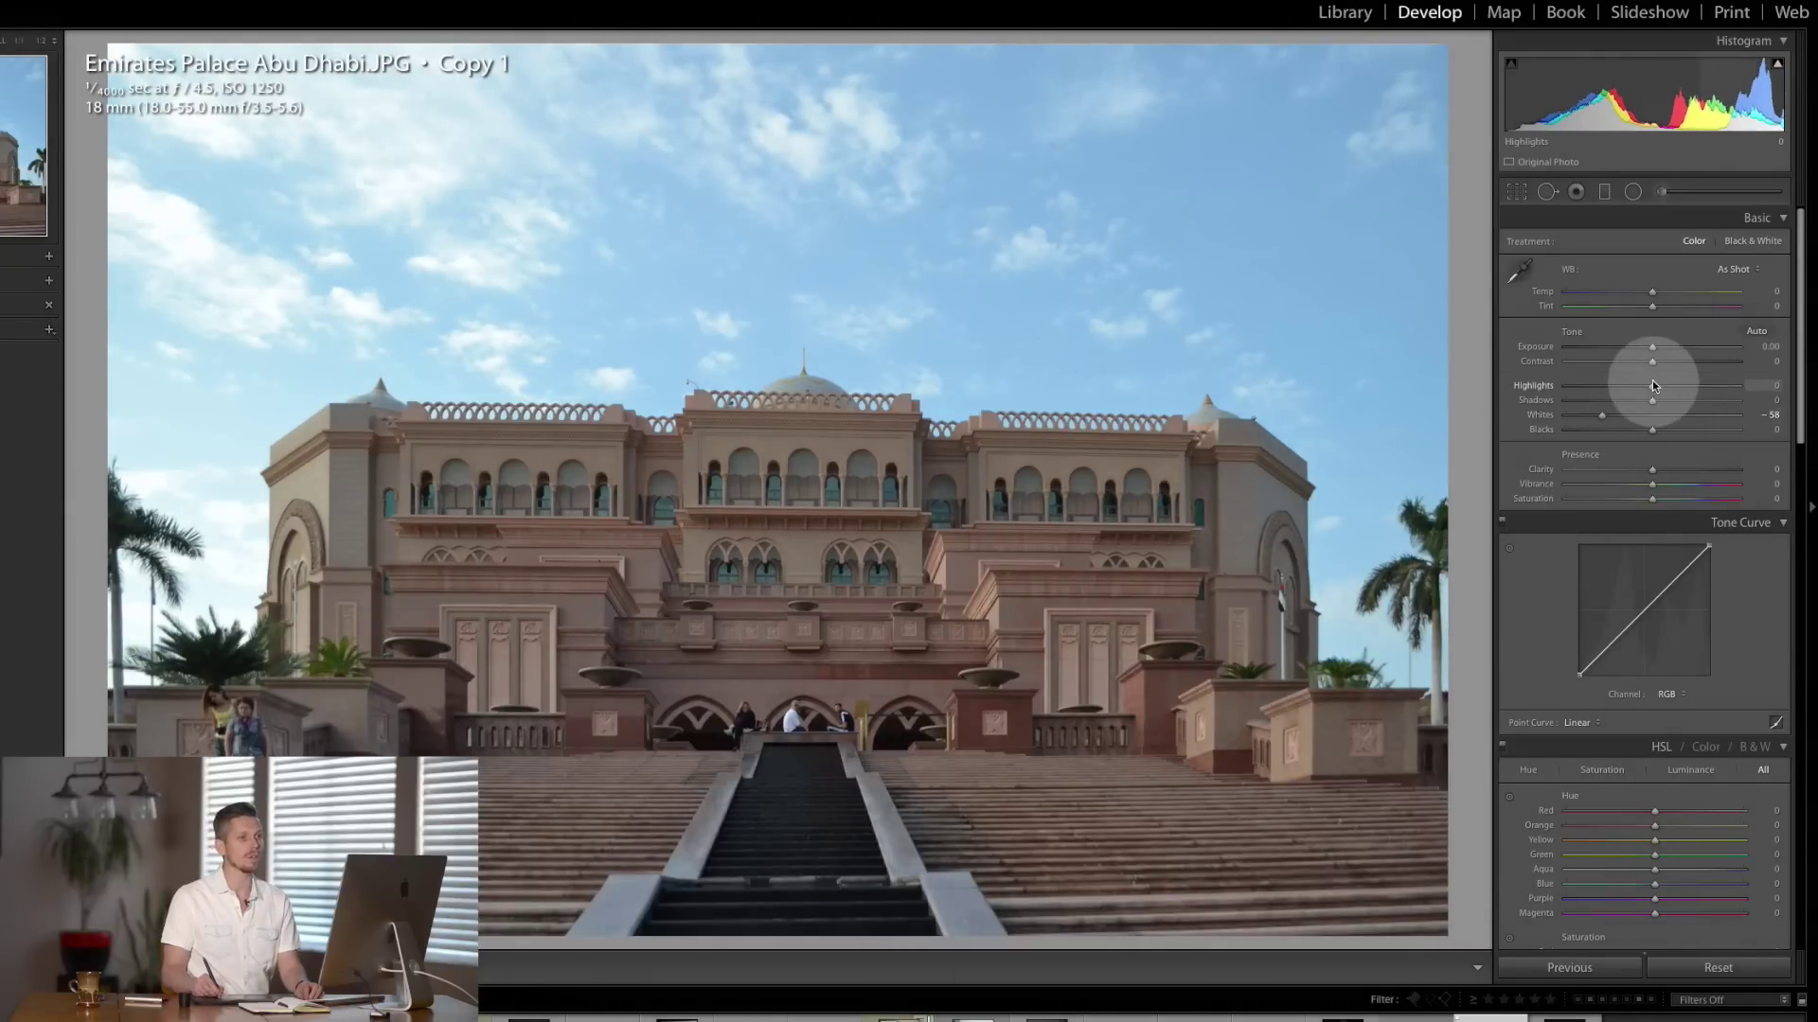
drag(1652, 387, 1613, 381)
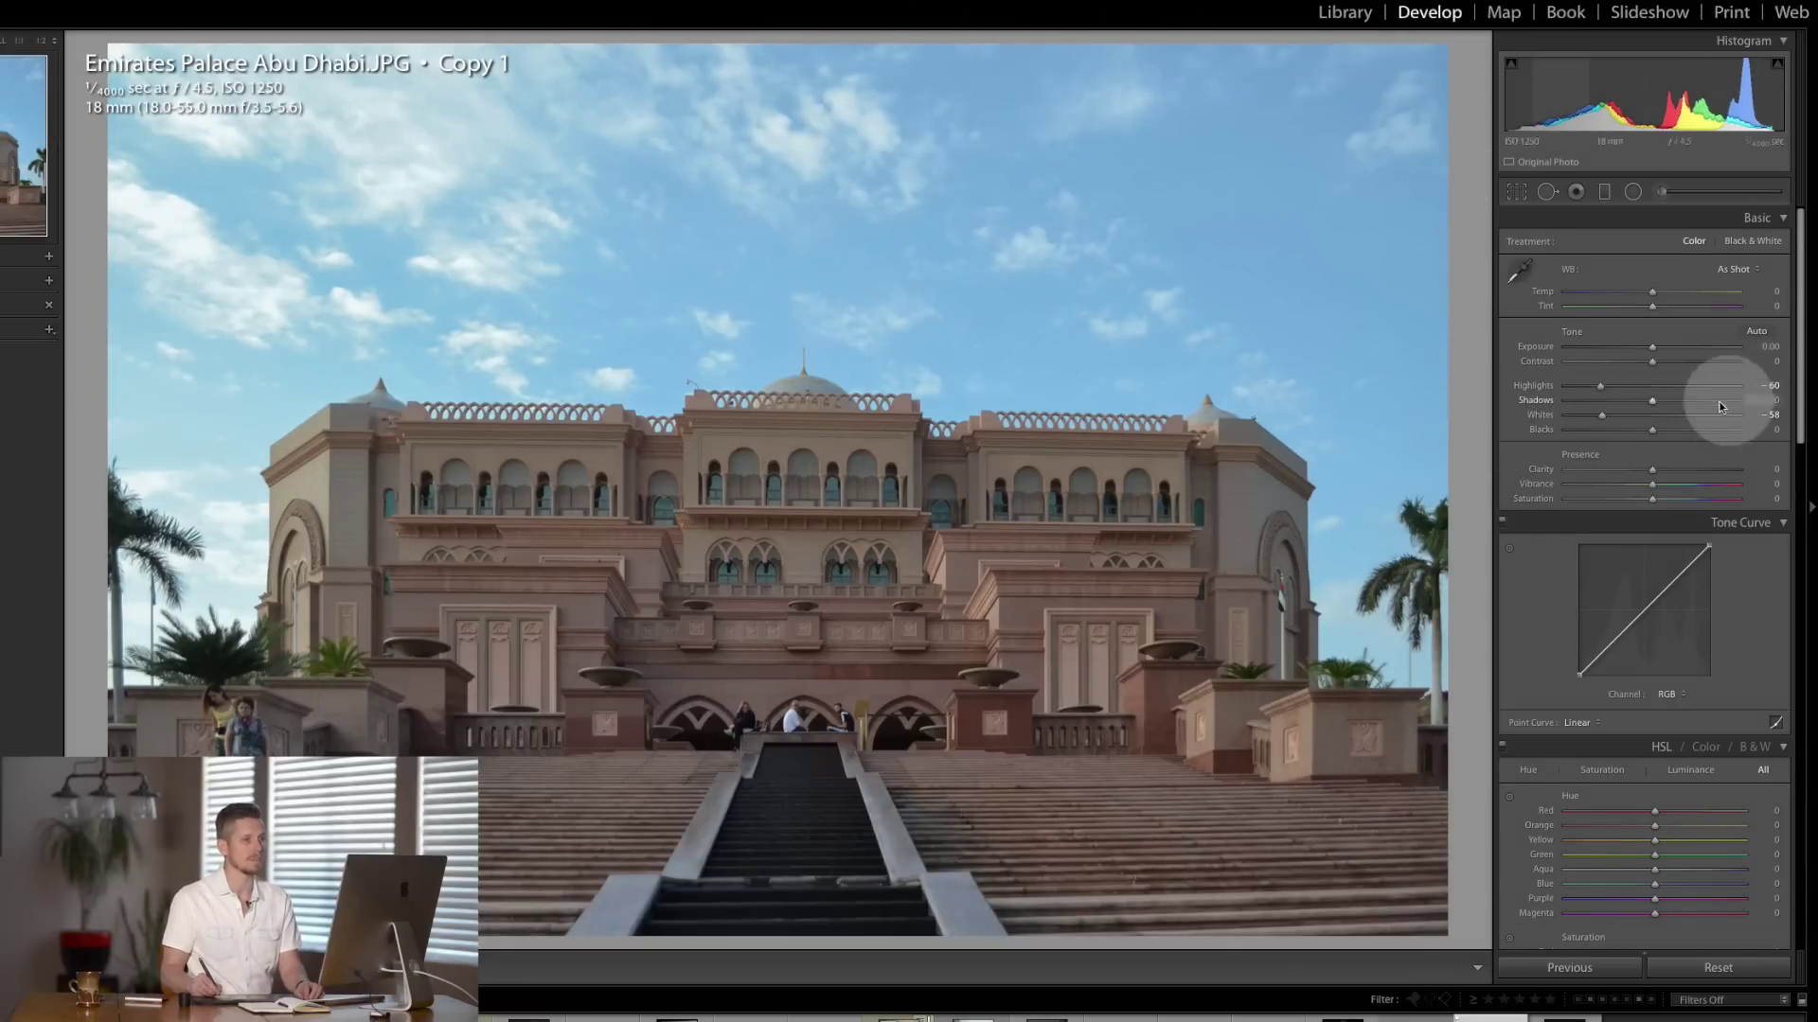
mouse_move(1655, 403)
mouse_down()
mouse_move(1689, 405)
mouse_move(1605, 415)
mouse_move(1639, 413)
mouse_up()
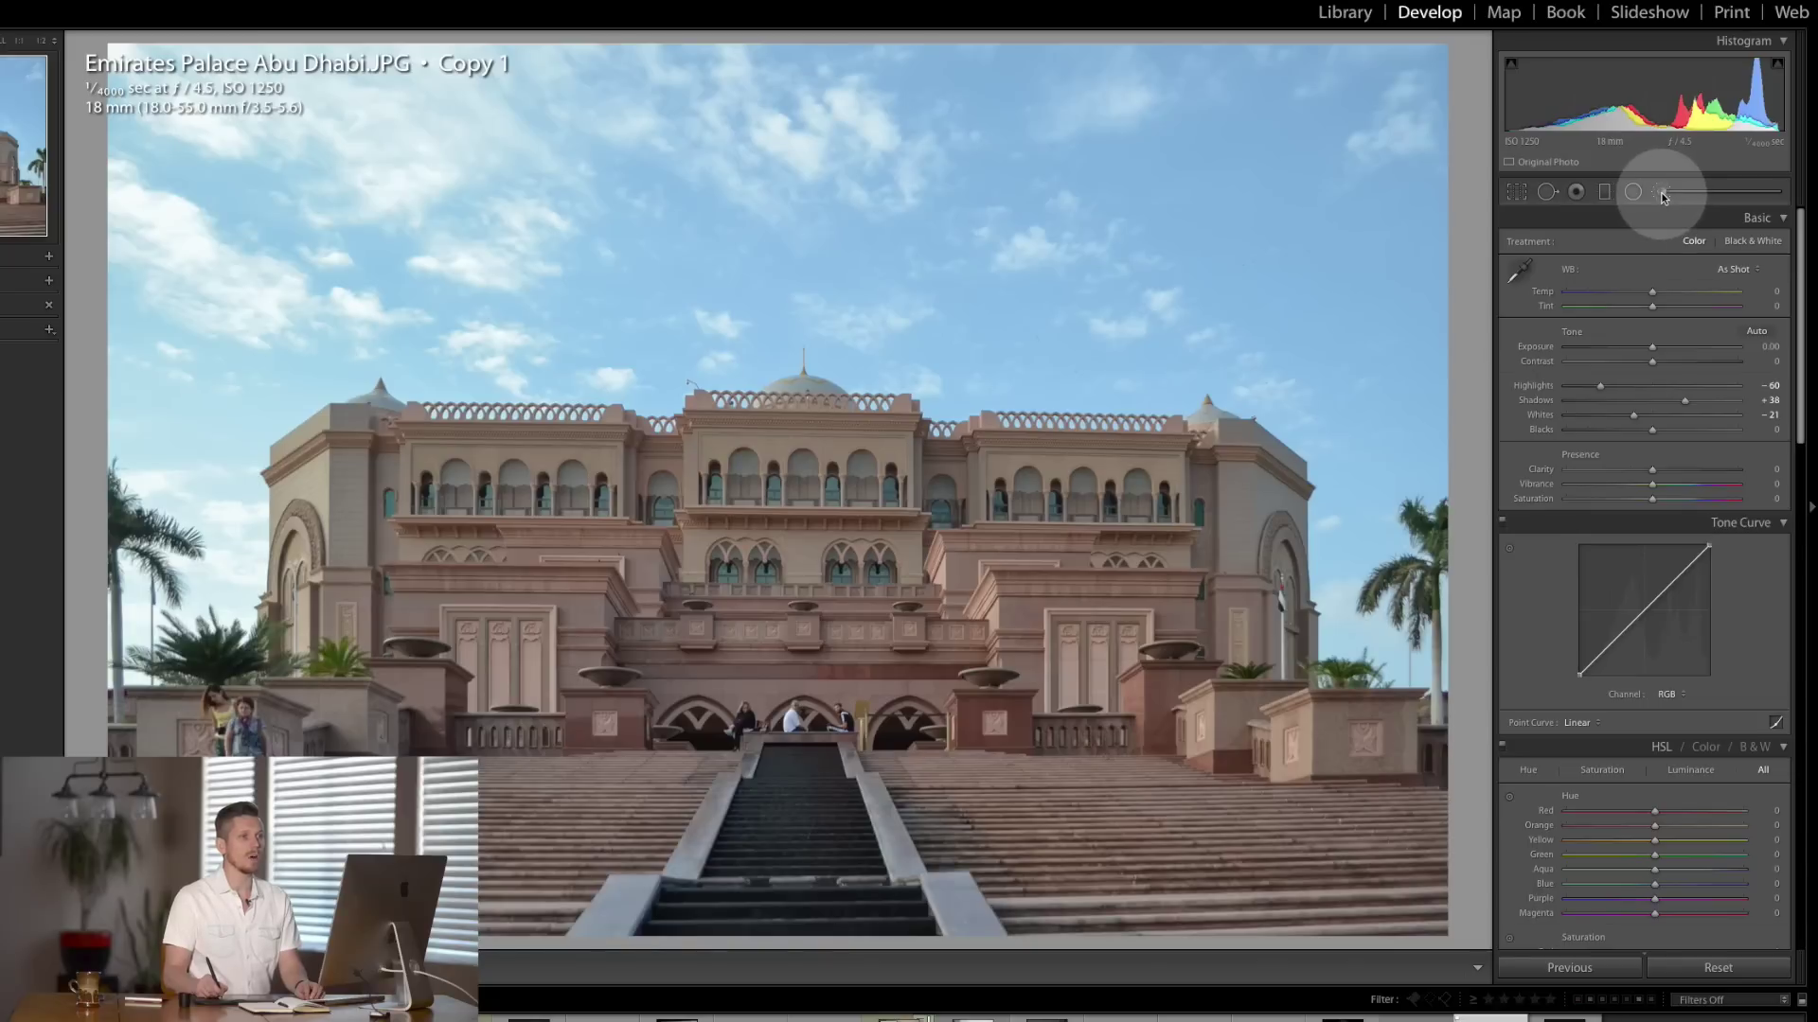
- Add a graduated filter from the sky down over the palace with Contrast 27, Highlights −74, Shadows −33 and Clarity 44
click(1606, 195)
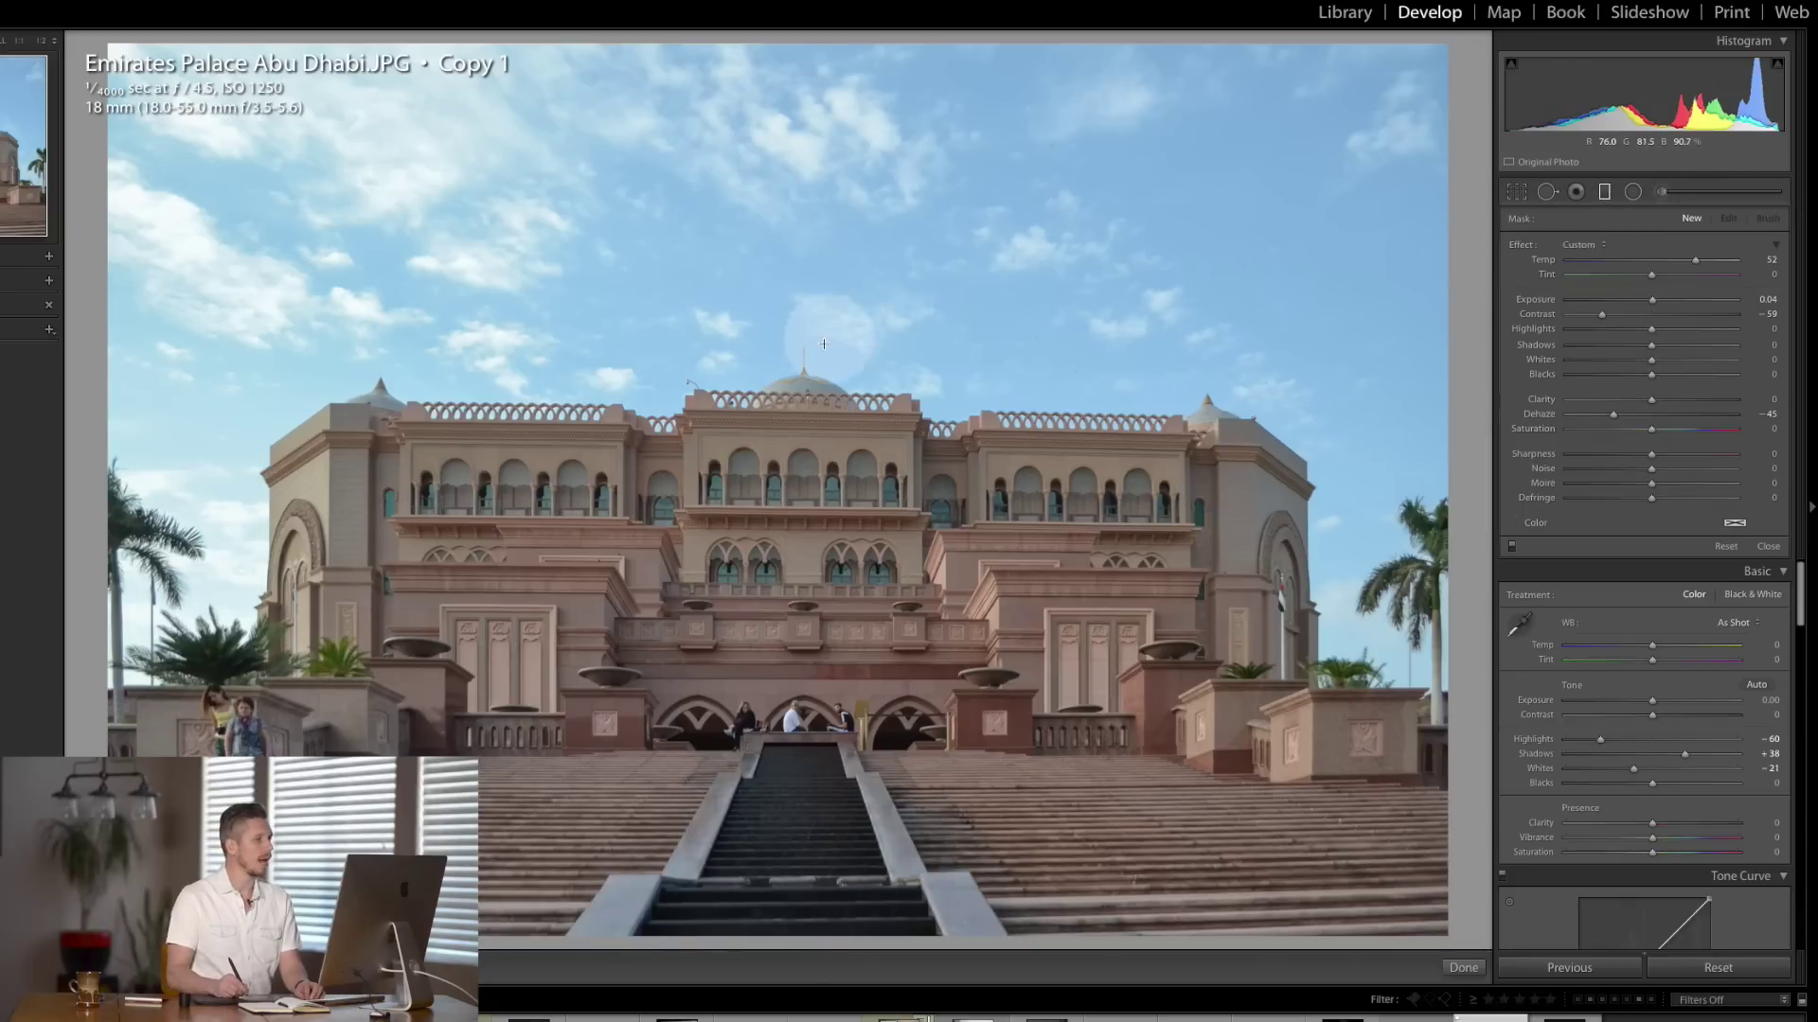
drag(768, 329, 768, 543)
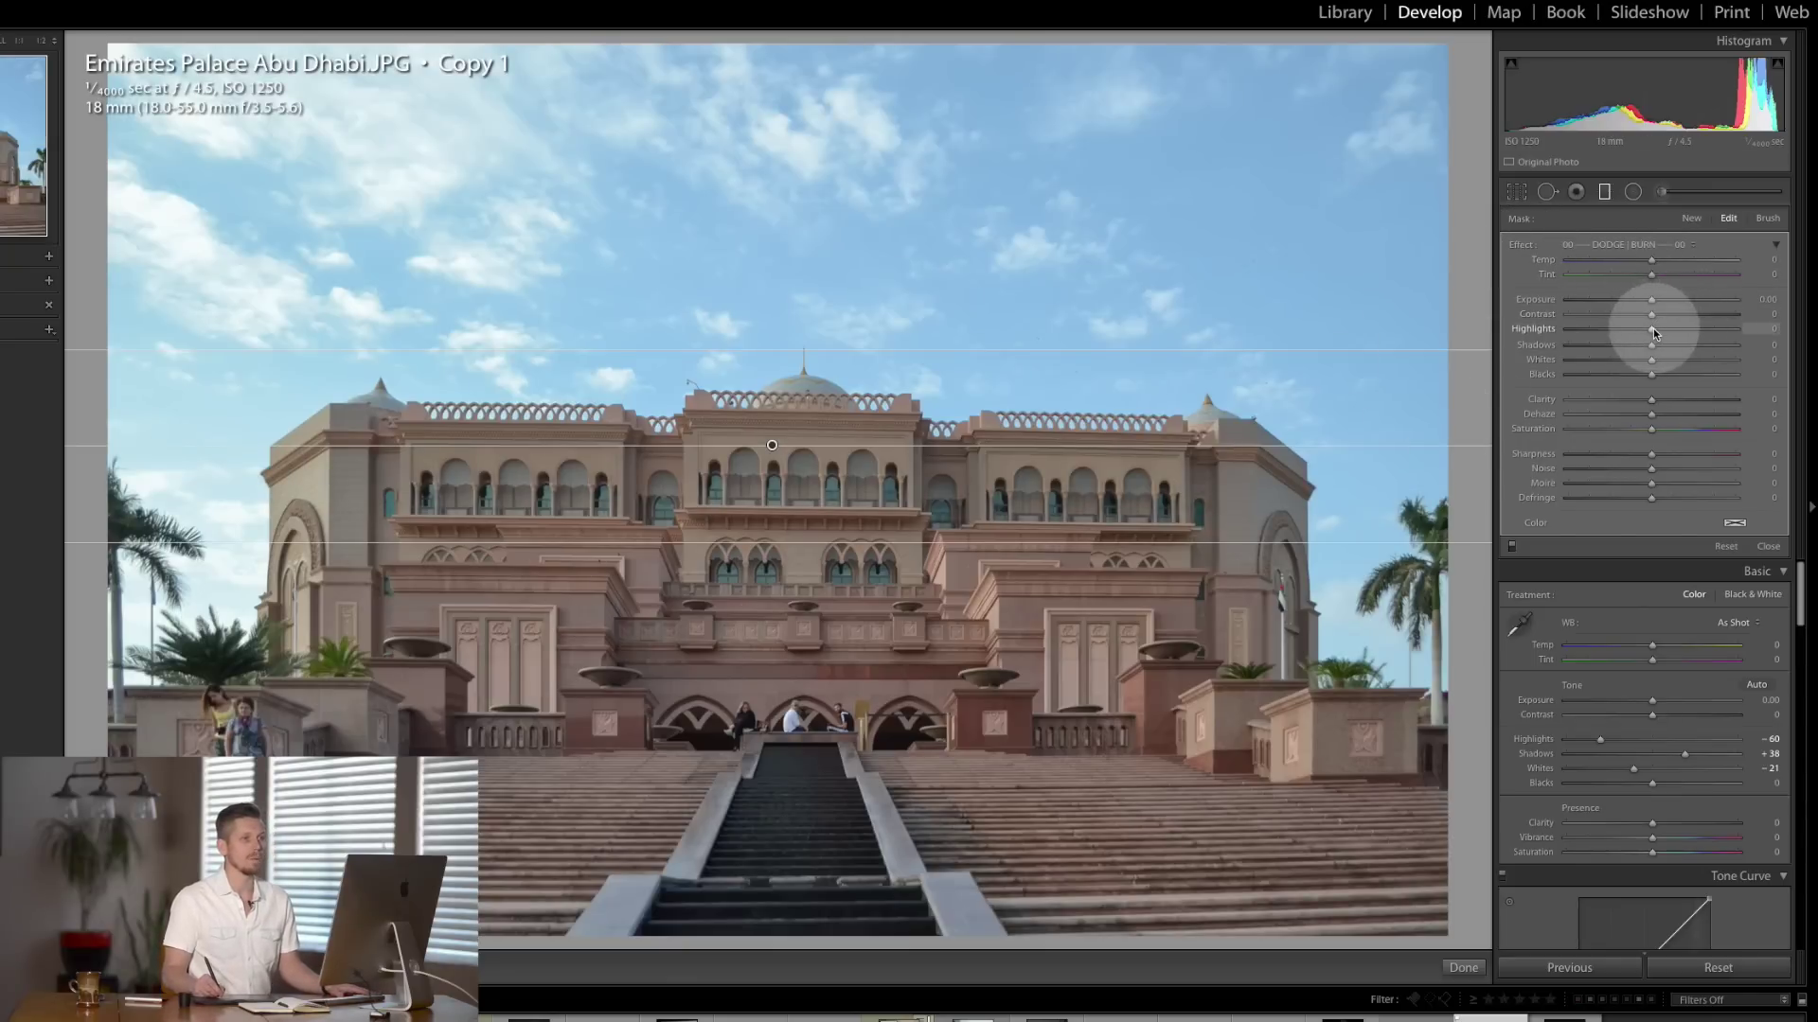
drag(1653, 334, 1594, 330)
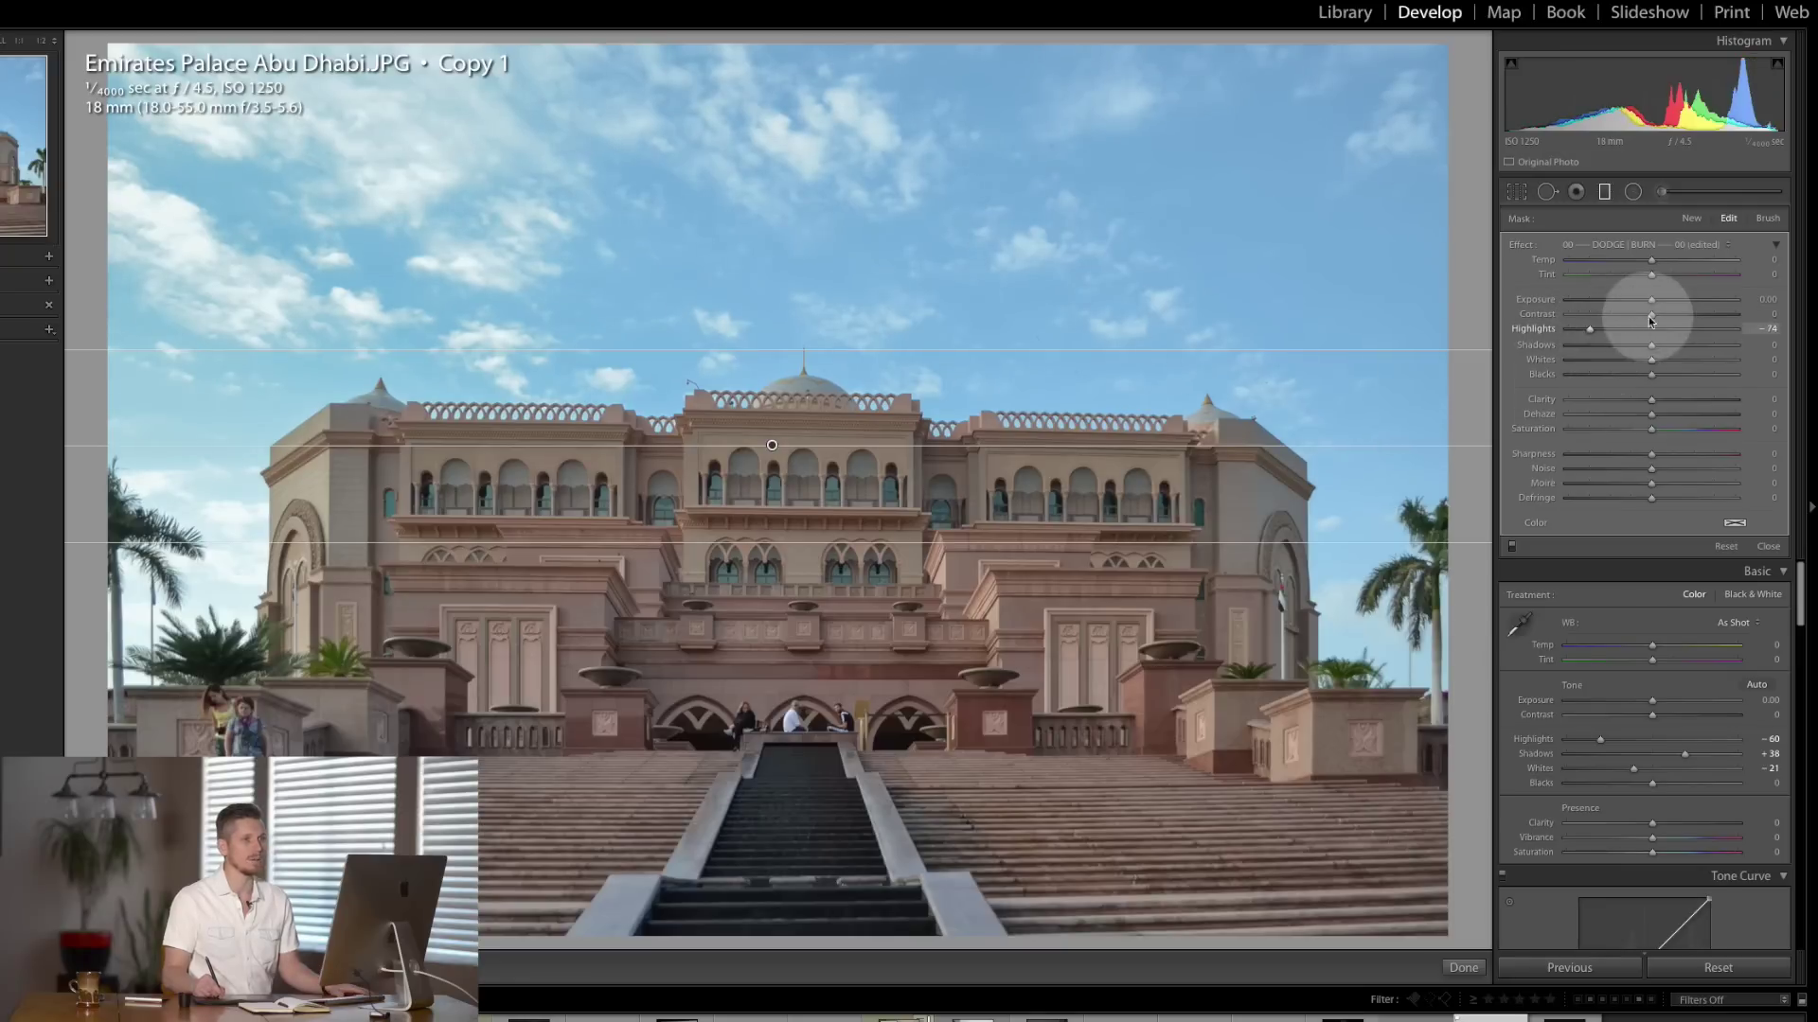
drag(1709, 308, 1676, 312)
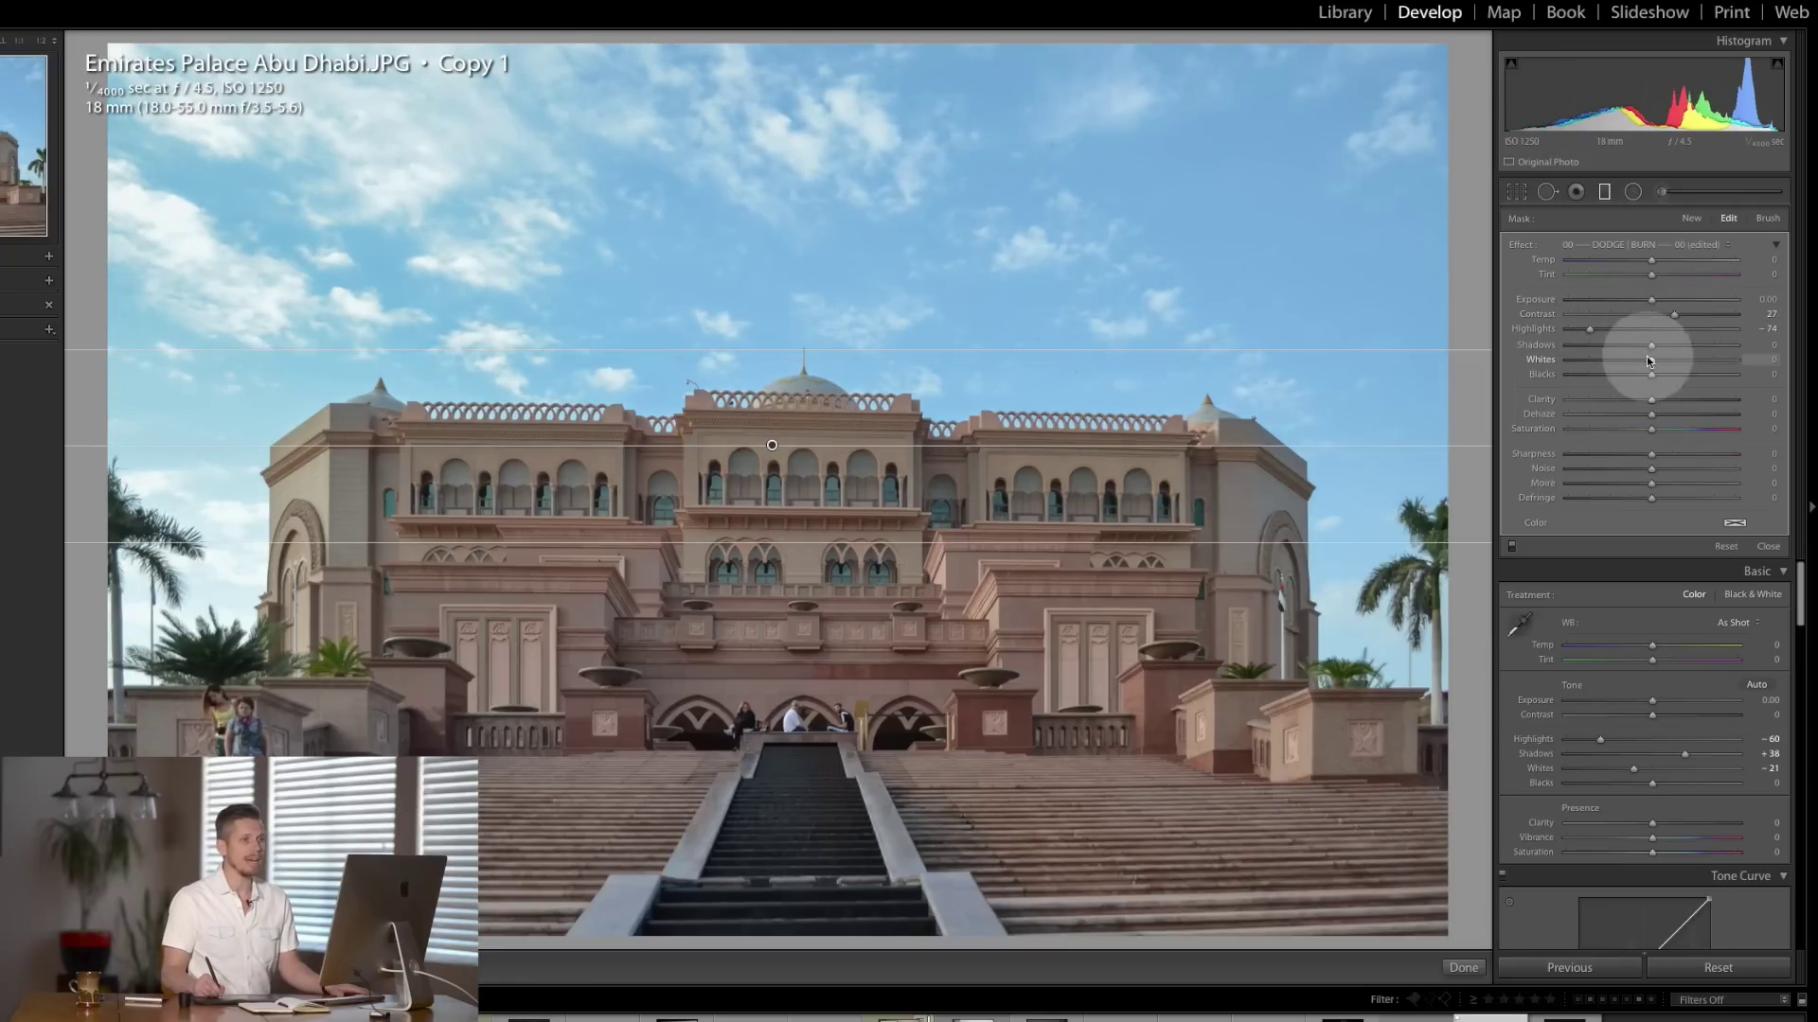
mouse_move(1650, 349)
mouse_down()
mouse_move(1594, 355)
mouse_move(1625, 356)
mouse_up()
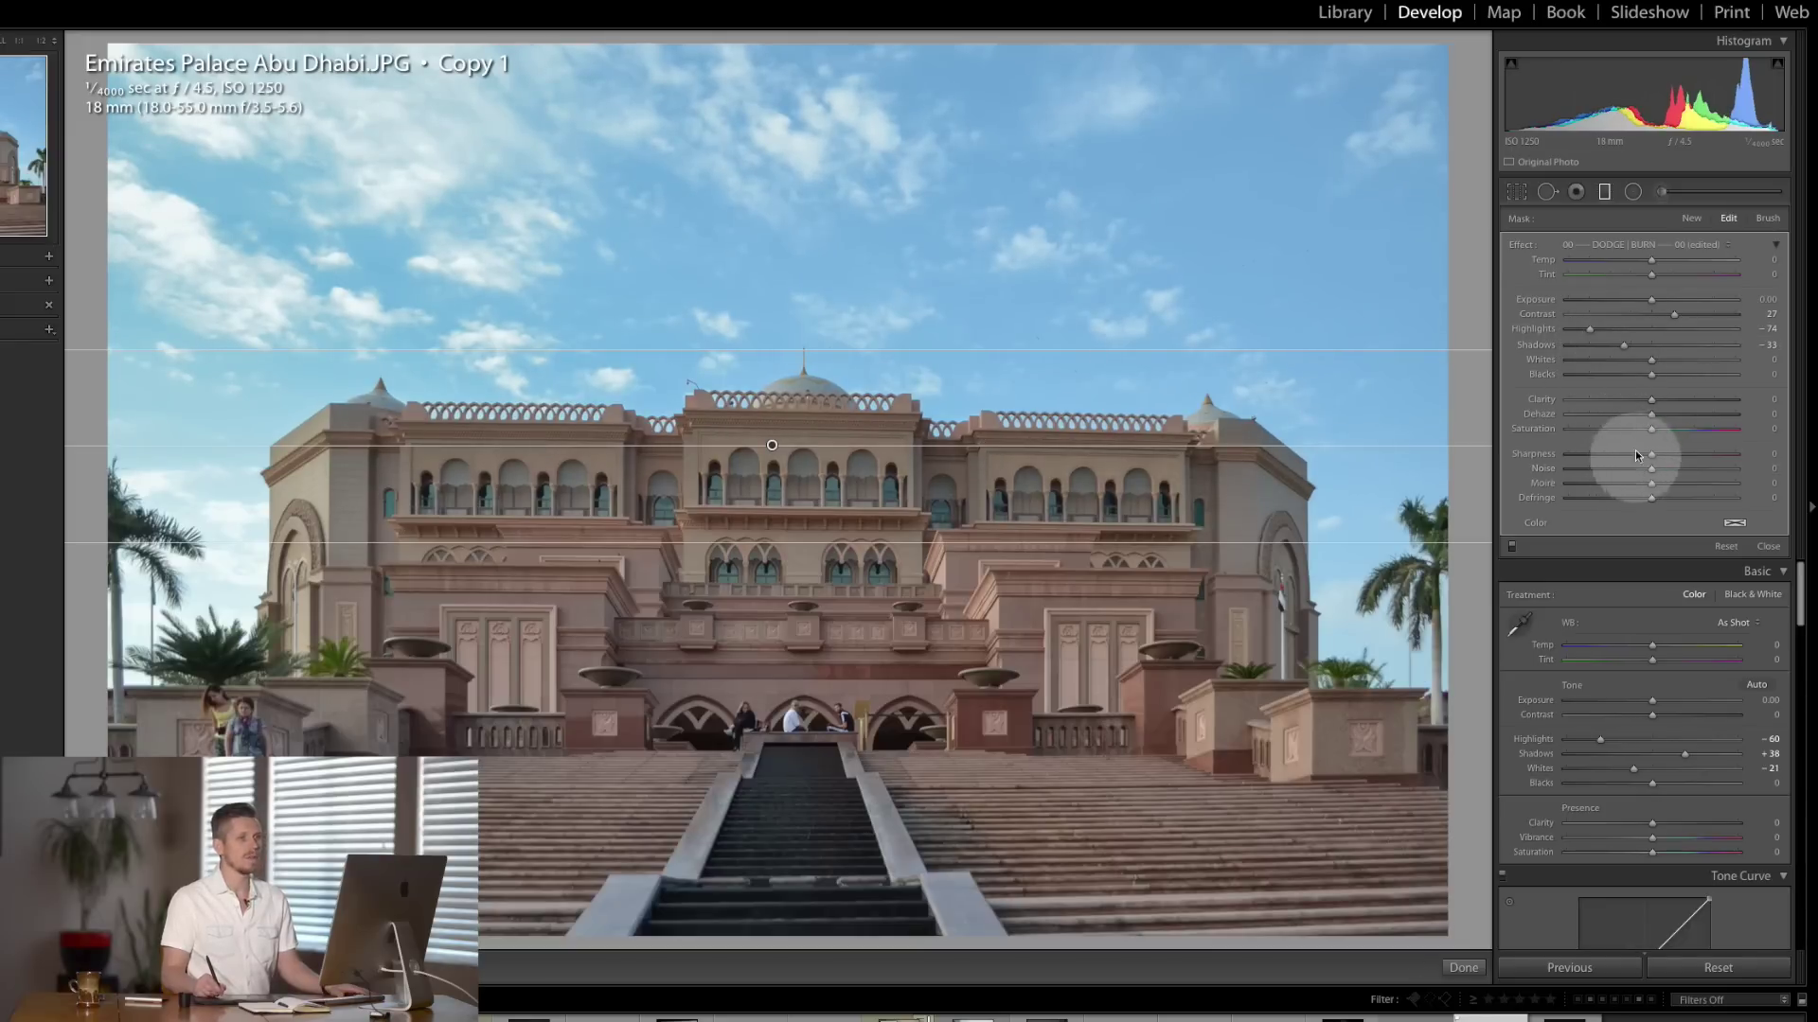
drag(1655, 401, 1685, 368)
mouse_move(1671, 430)
mouse_down()
mouse_move(1653, 432)
mouse_move(1672, 428)
mouse_up()
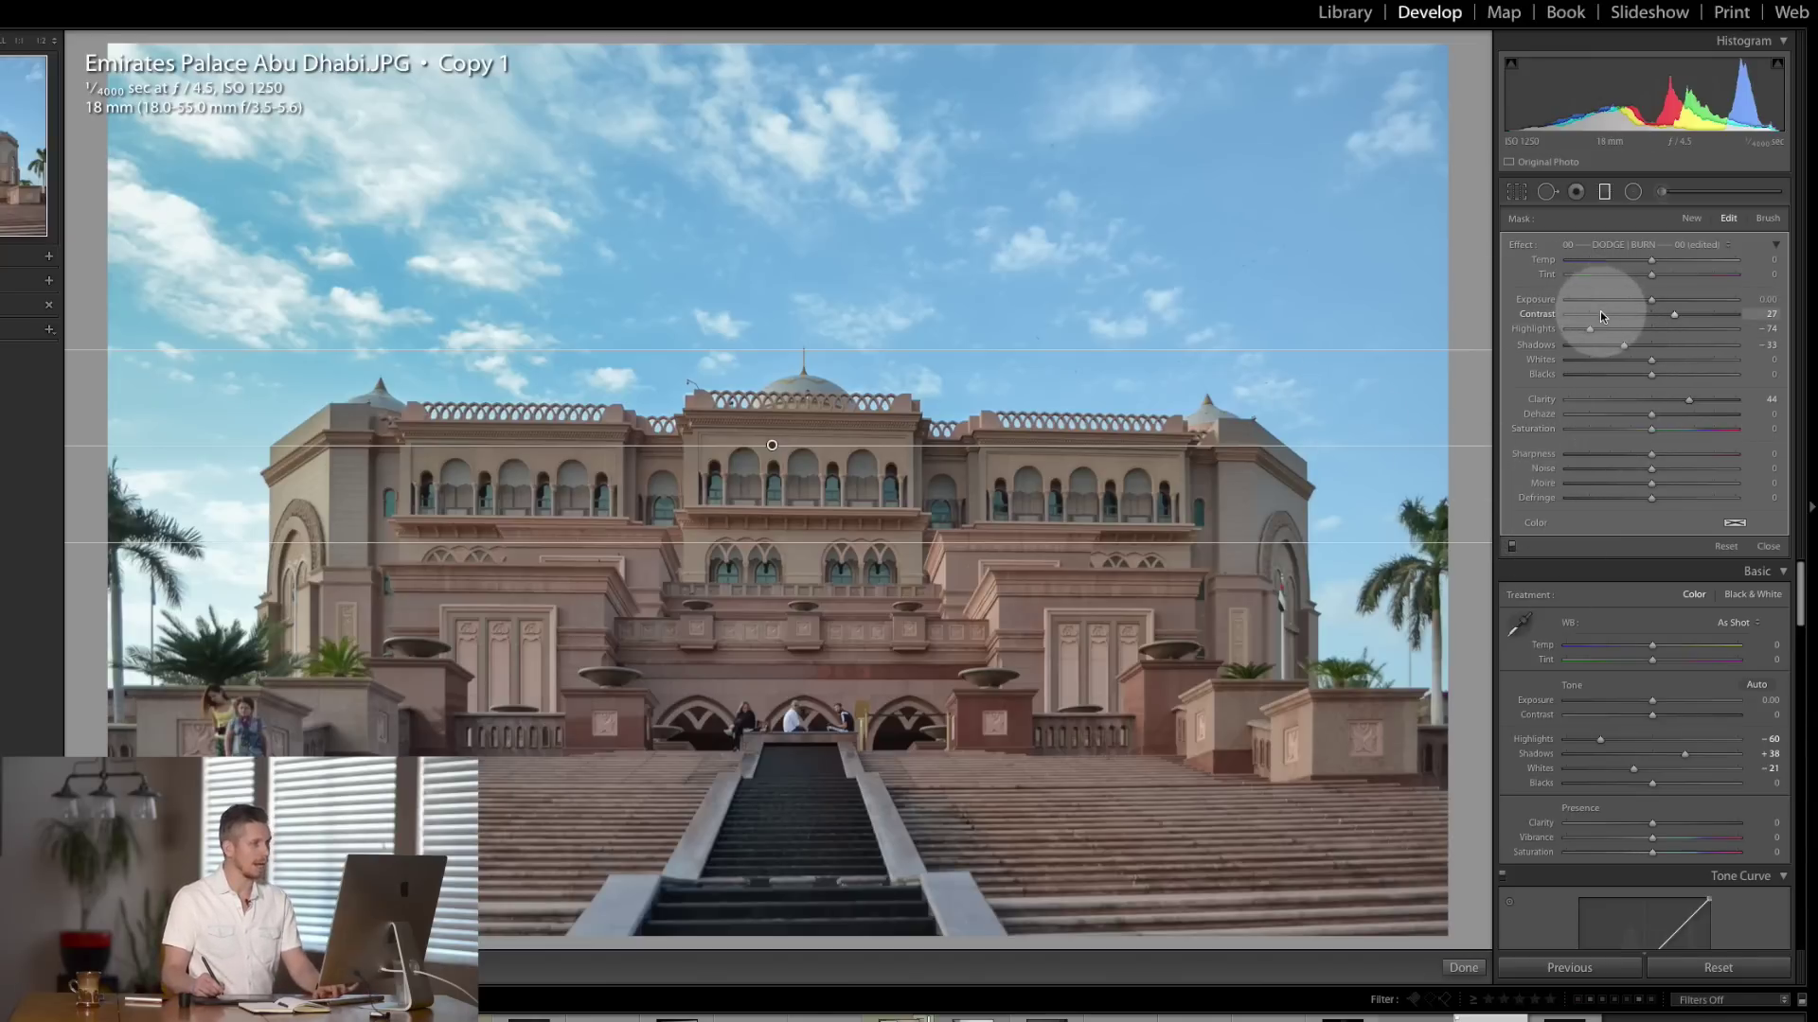
- Show the graduated filter's mask overlay and extend the gradient's lower edge down to the top of the stairs
key(o)
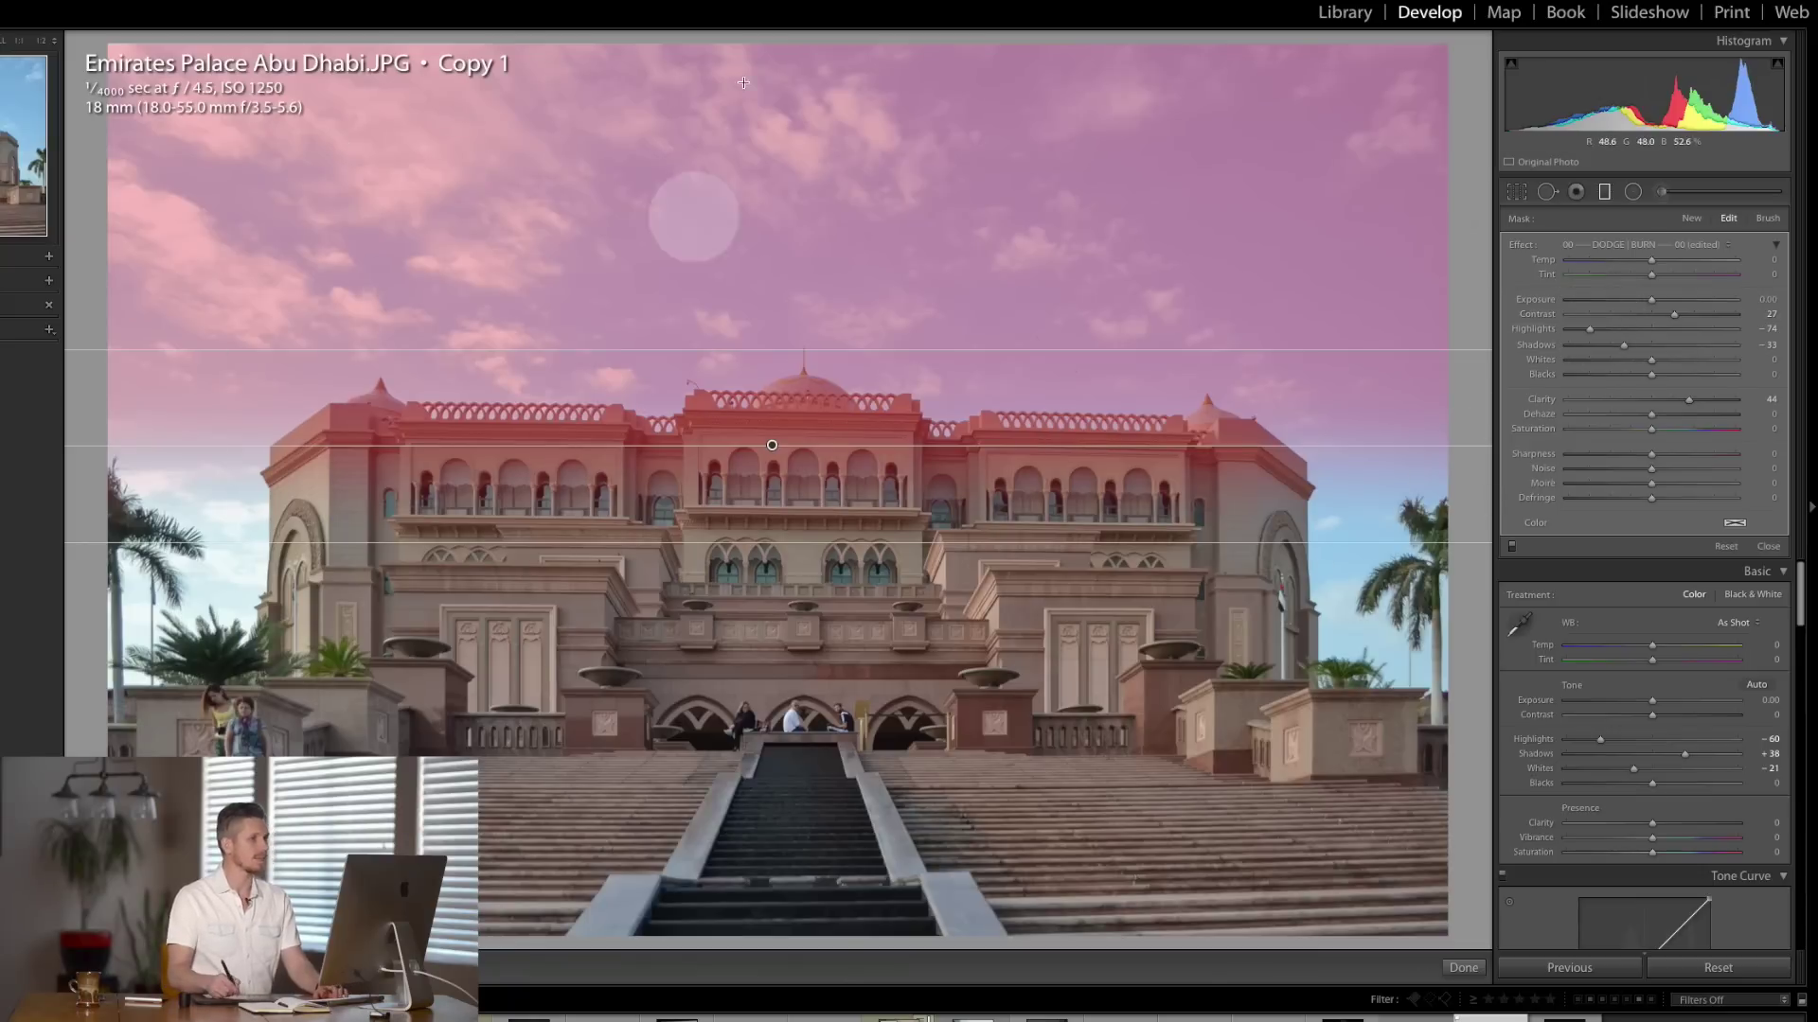
drag(831, 544, 833, 734)
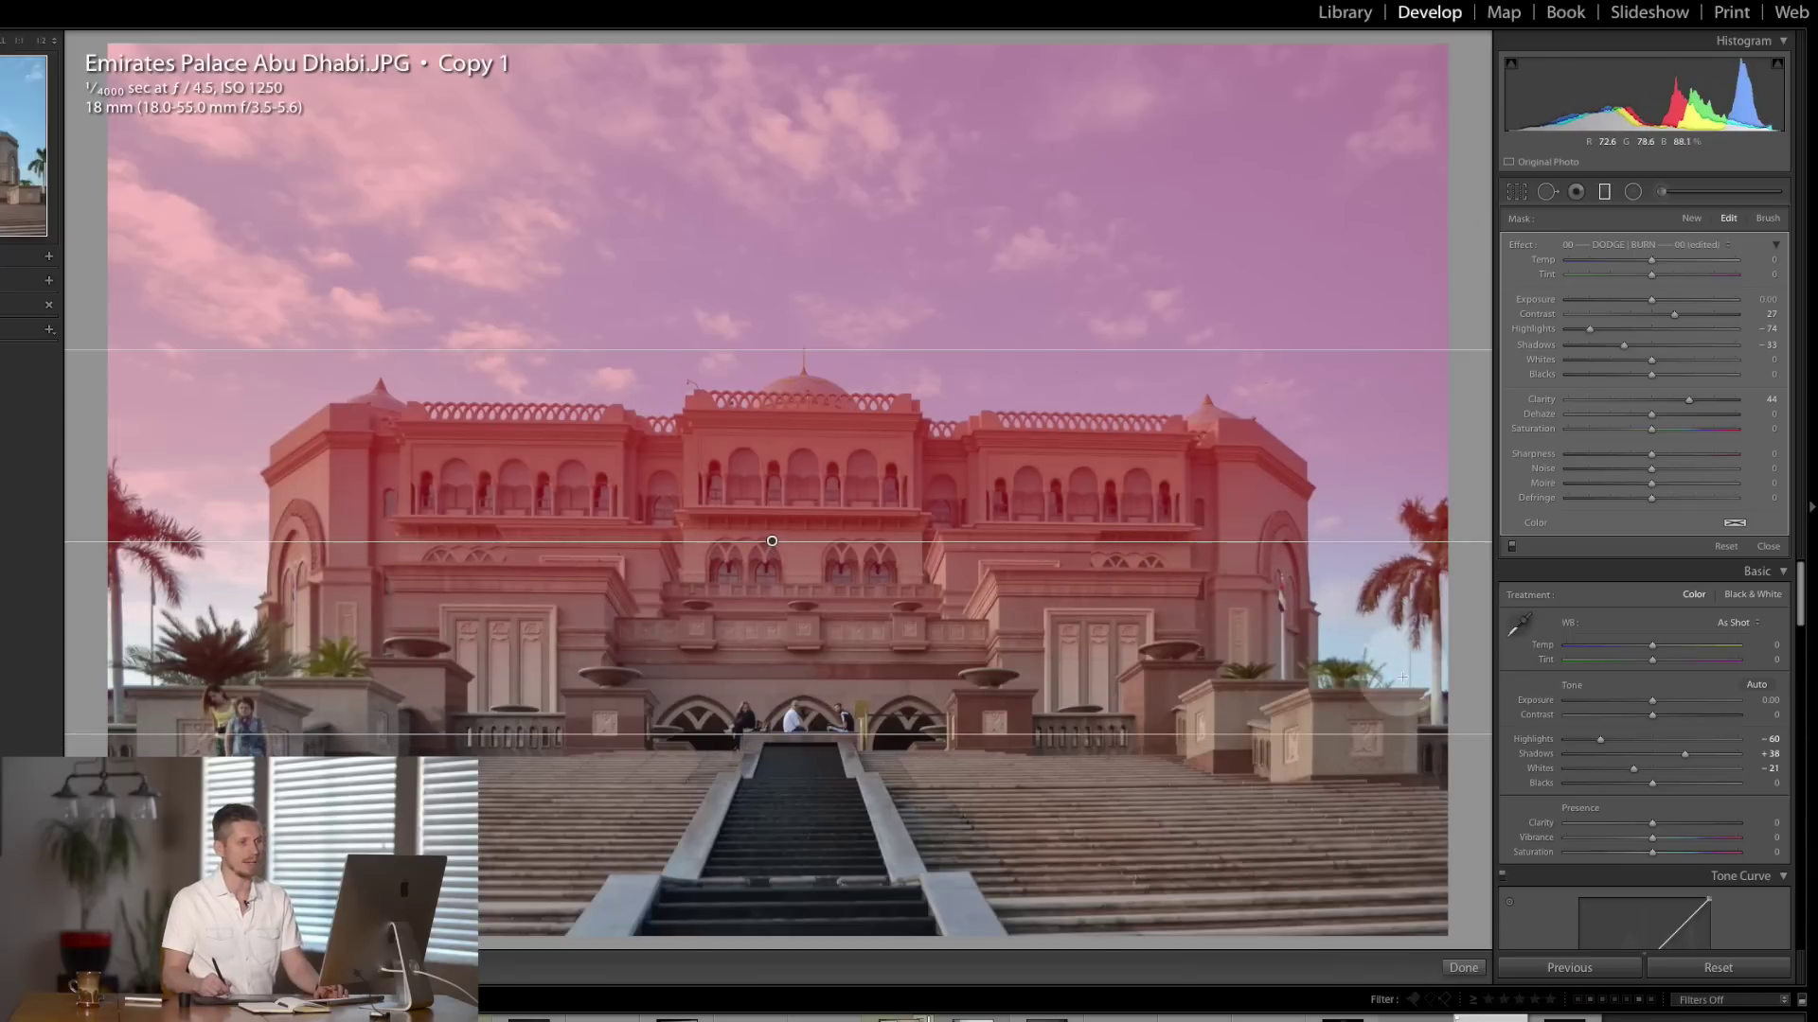
drag(934, 725, 932, 758)
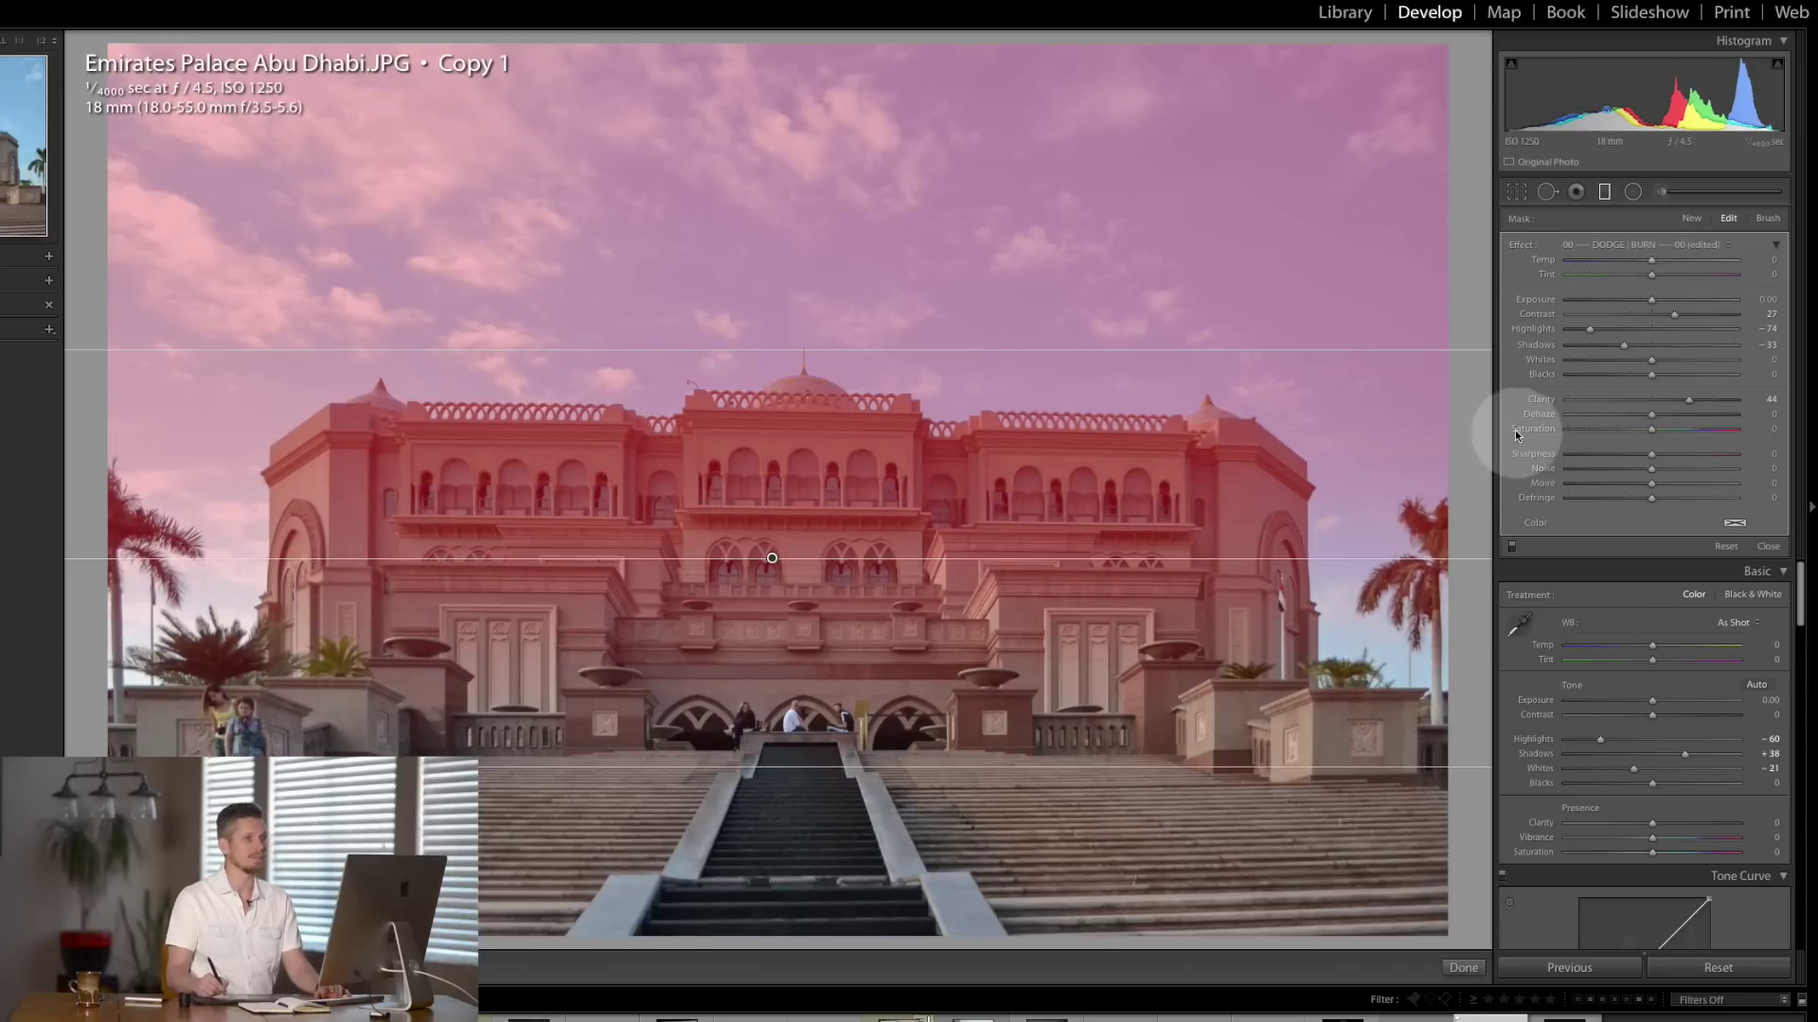
- Erase the filter mask from the palace with a size 17 brush at Feather 100, reduce the Flow to 56 and hide the overlay
click(1765, 219)
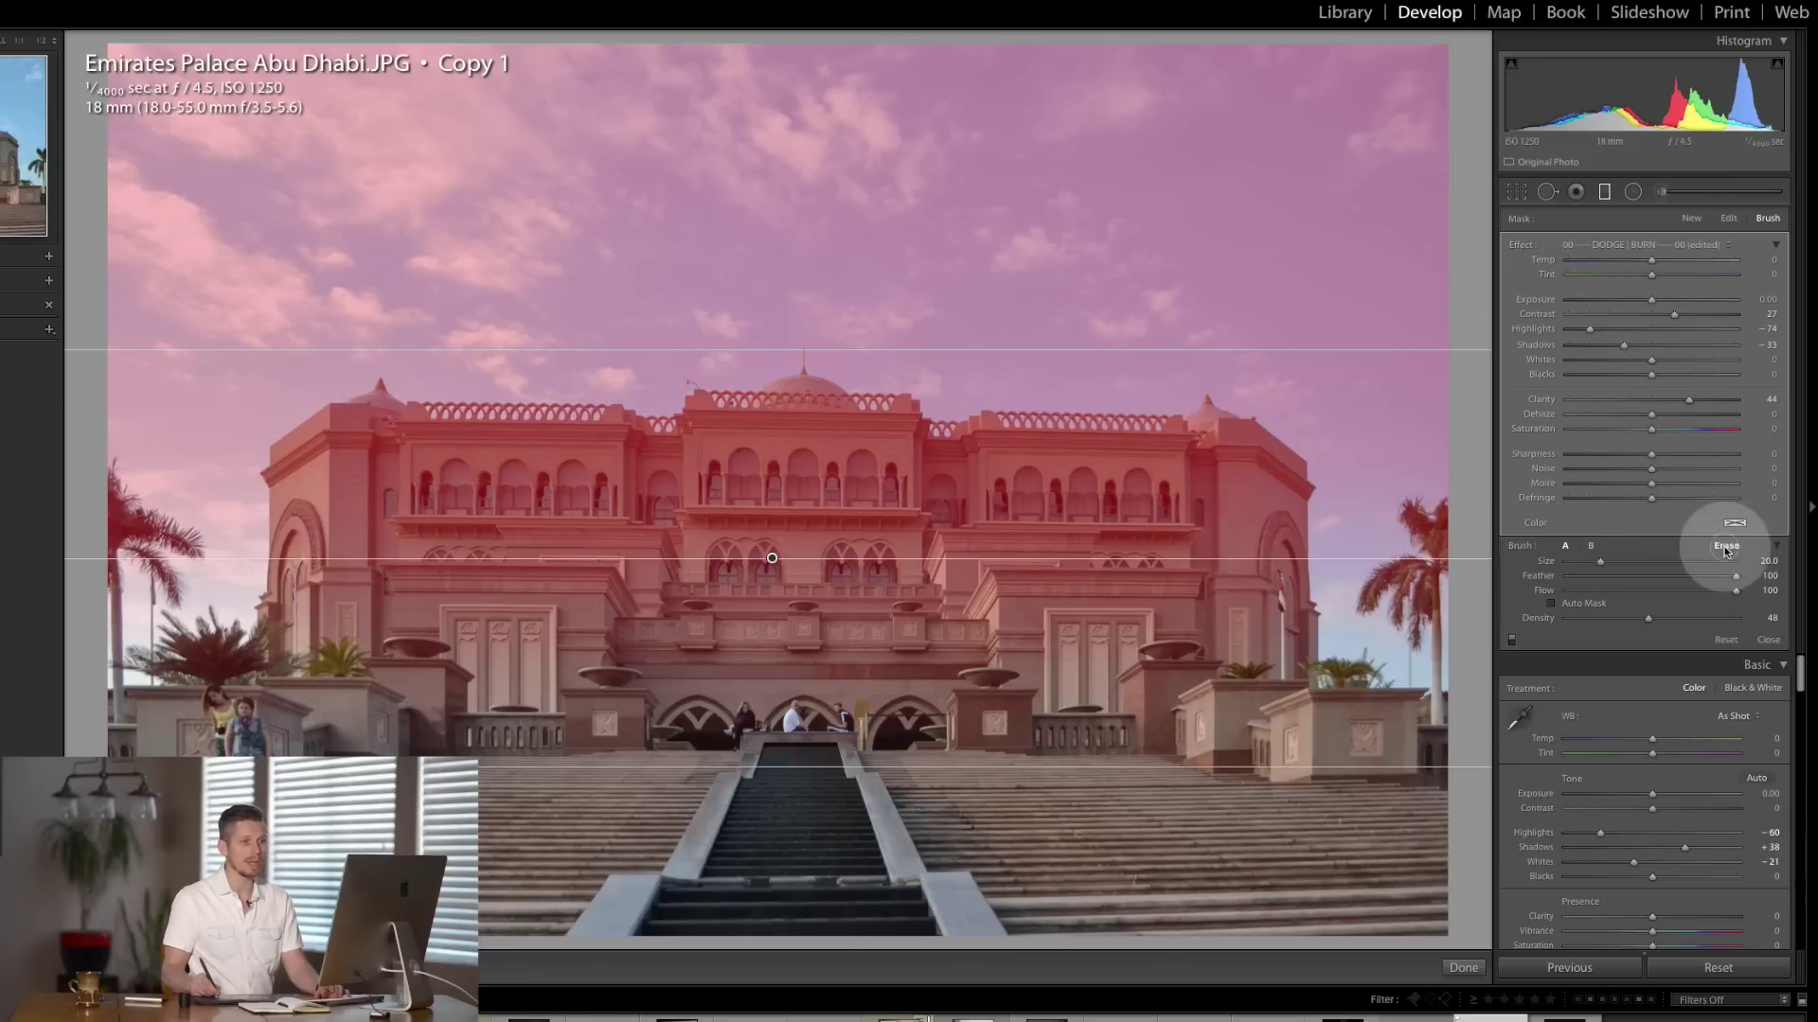
drag(1730, 593, 1736, 595)
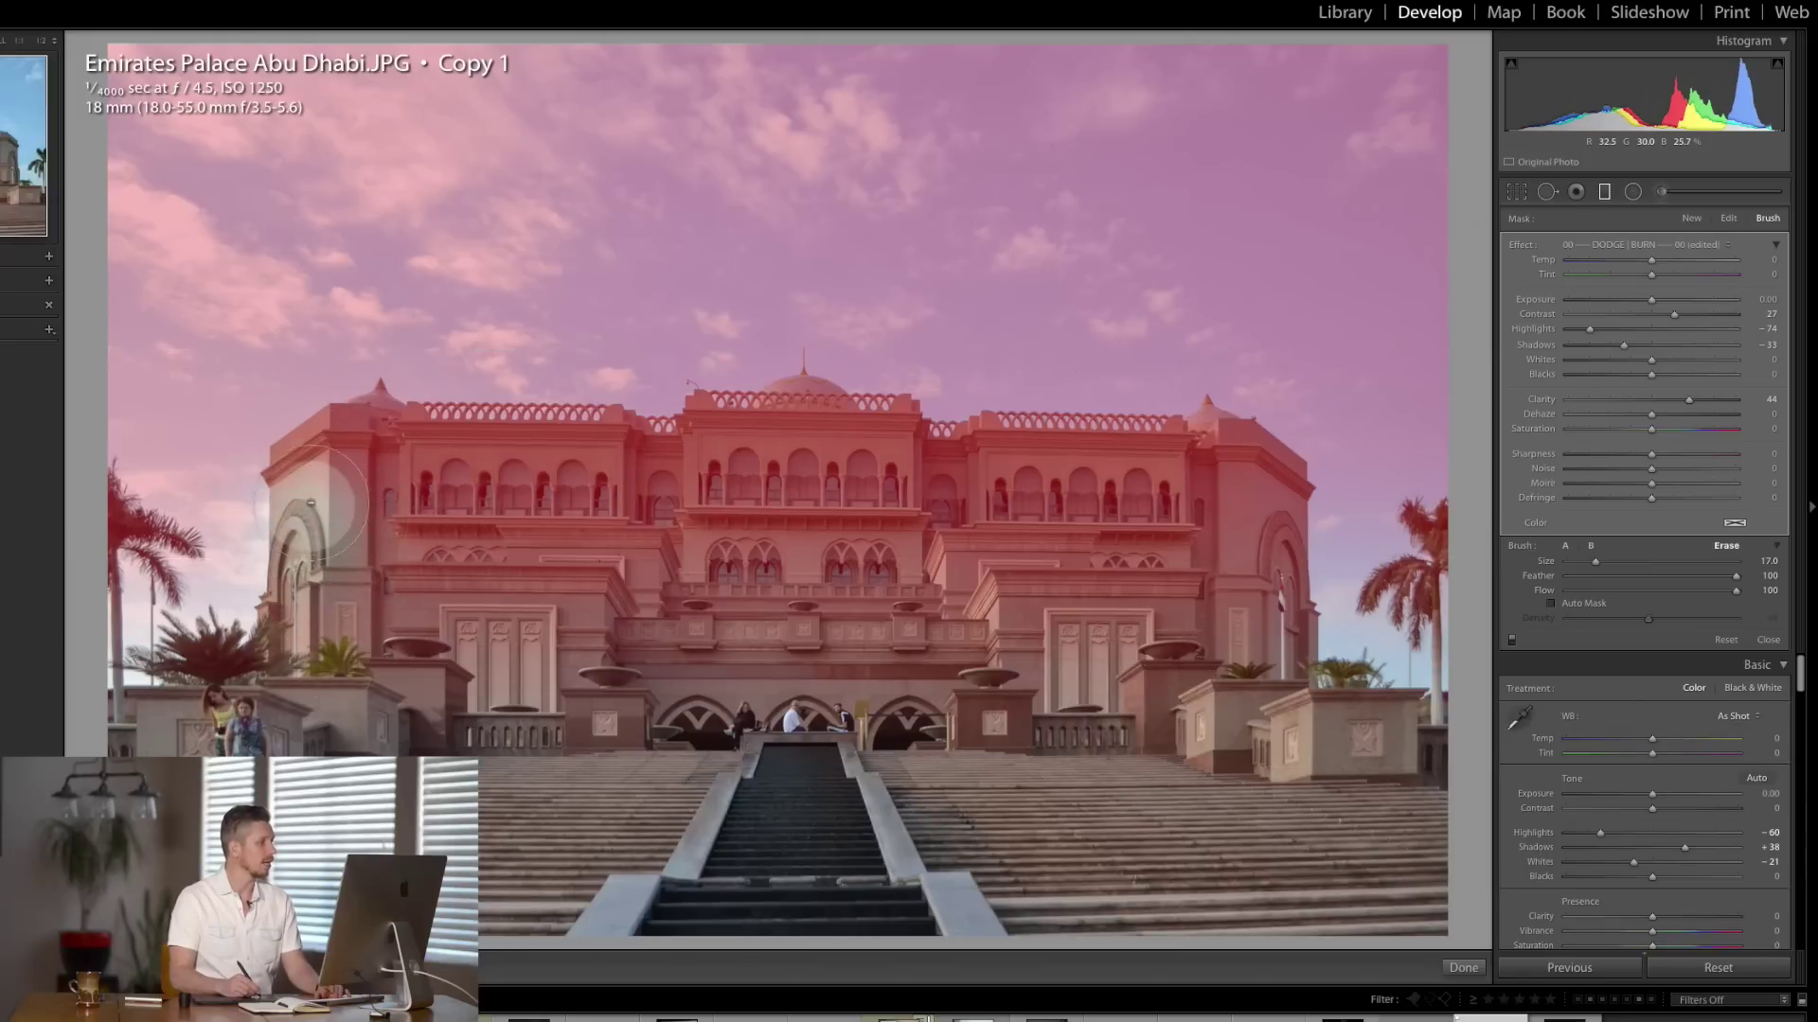
mouse_move(506, 458)
mouse_down()
mouse_move(689, 452)
mouse_move(933, 474)
mouse_move(439, 627)
mouse_move(480, 590)
mouse_move(646, 553)
mouse_move(951, 540)
mouse_move(1130, 563)
mouse_move(943, 637)
mouse_move(1205, 563)
mouse_move(1223, 593)
mouse_move(1230, 578)
mouse_move(1233, 516)
mouse_move(1064, 534)
mouse_move(1141, 512)
mouse_move(1009, 628)
mouse_move(502, 684)
mouse_move(332, 550)
mouse_move(438, 525)
mouse_up()
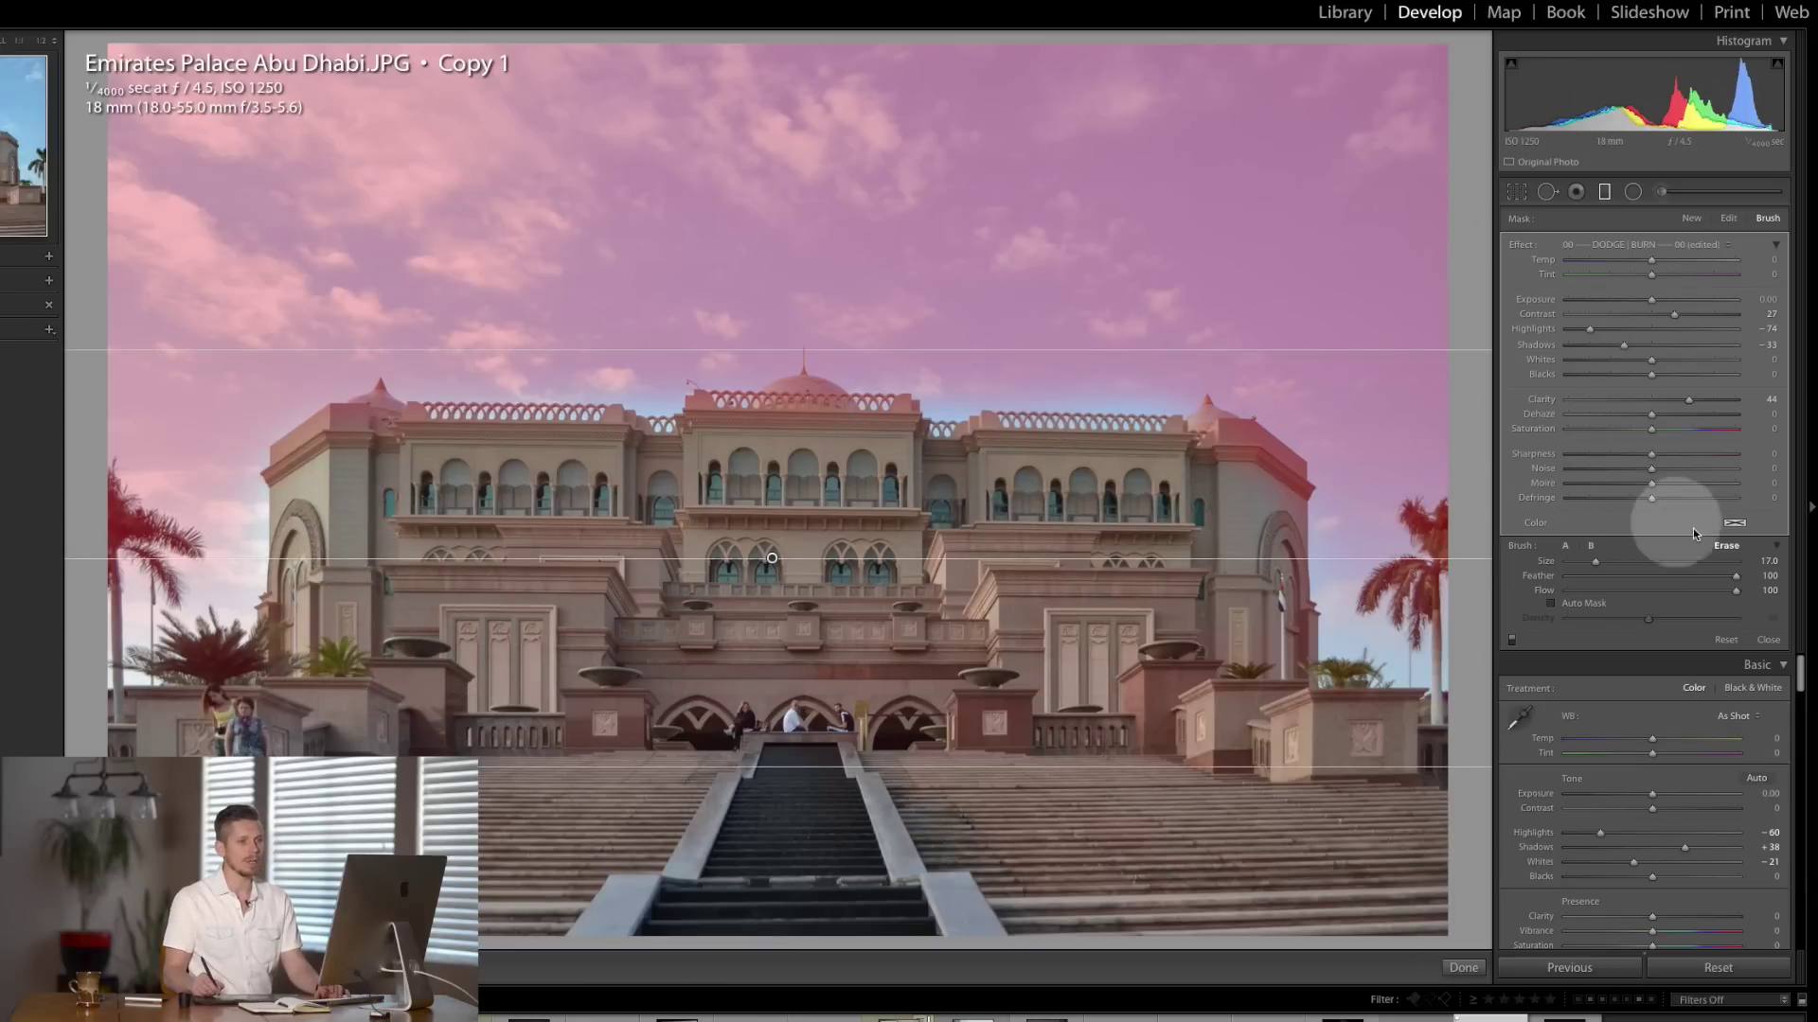
click(1695, 590)
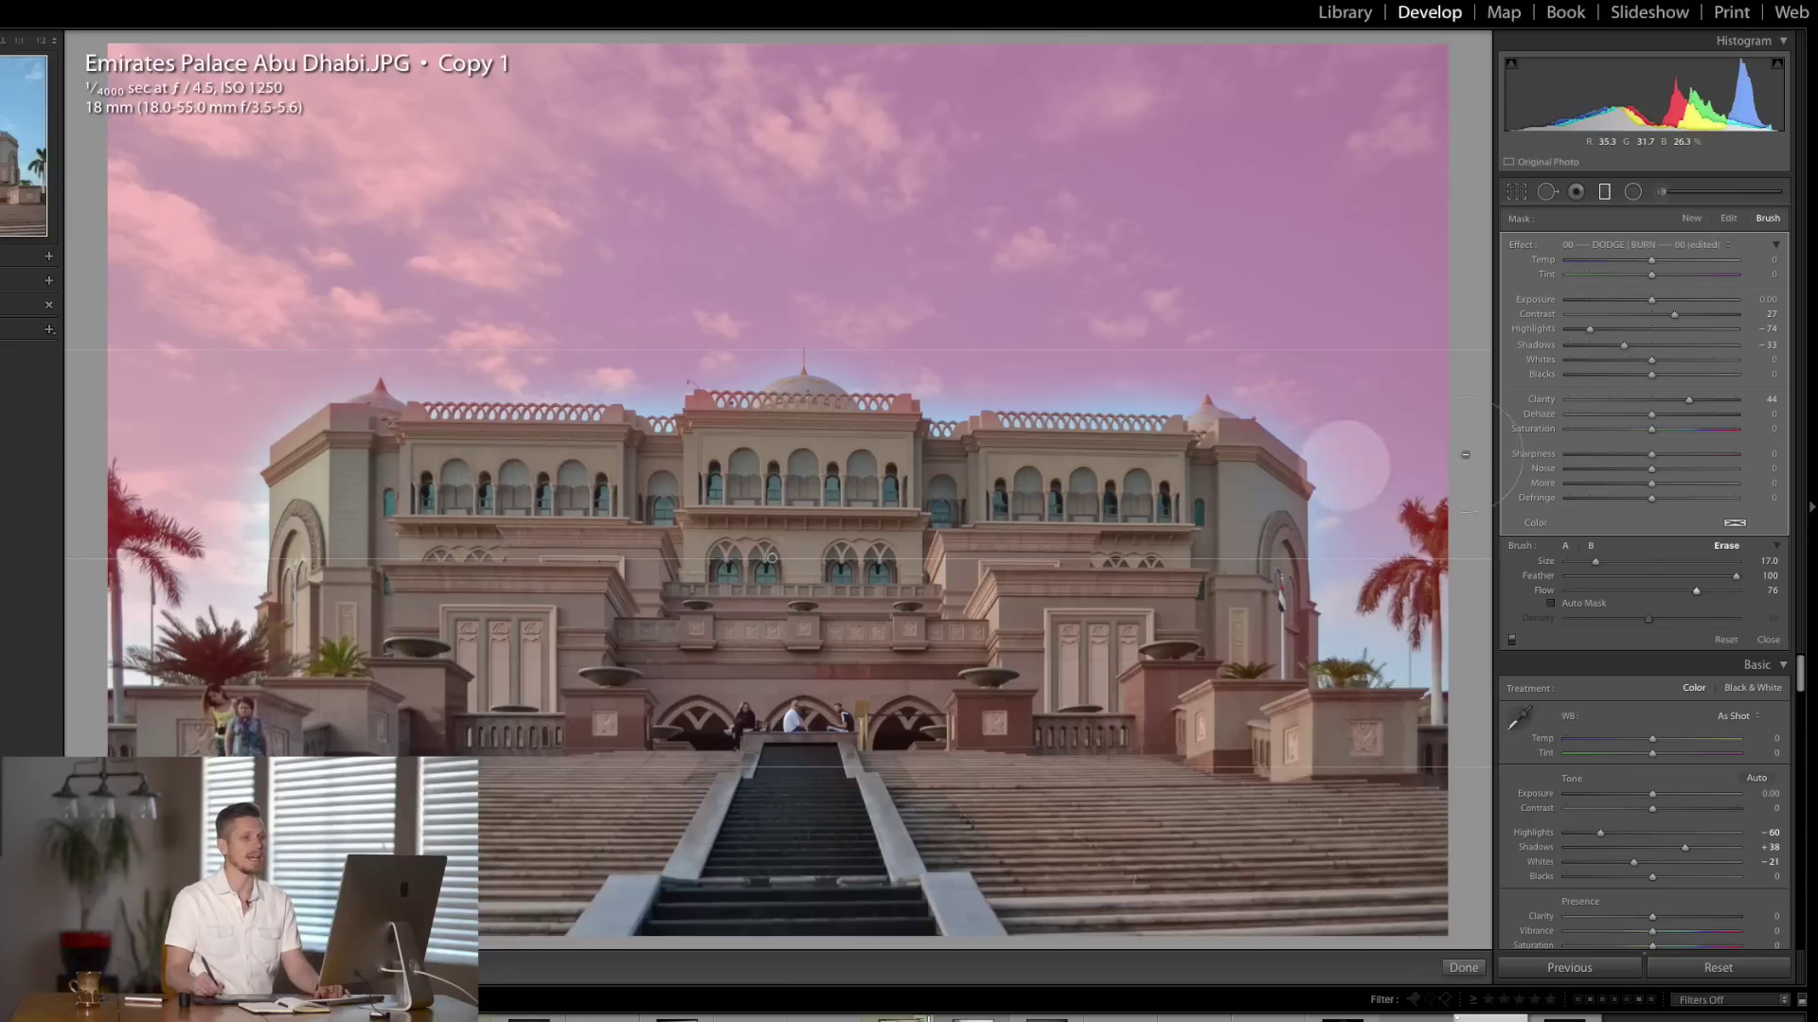
drag(1693, 590, 1661, 591)
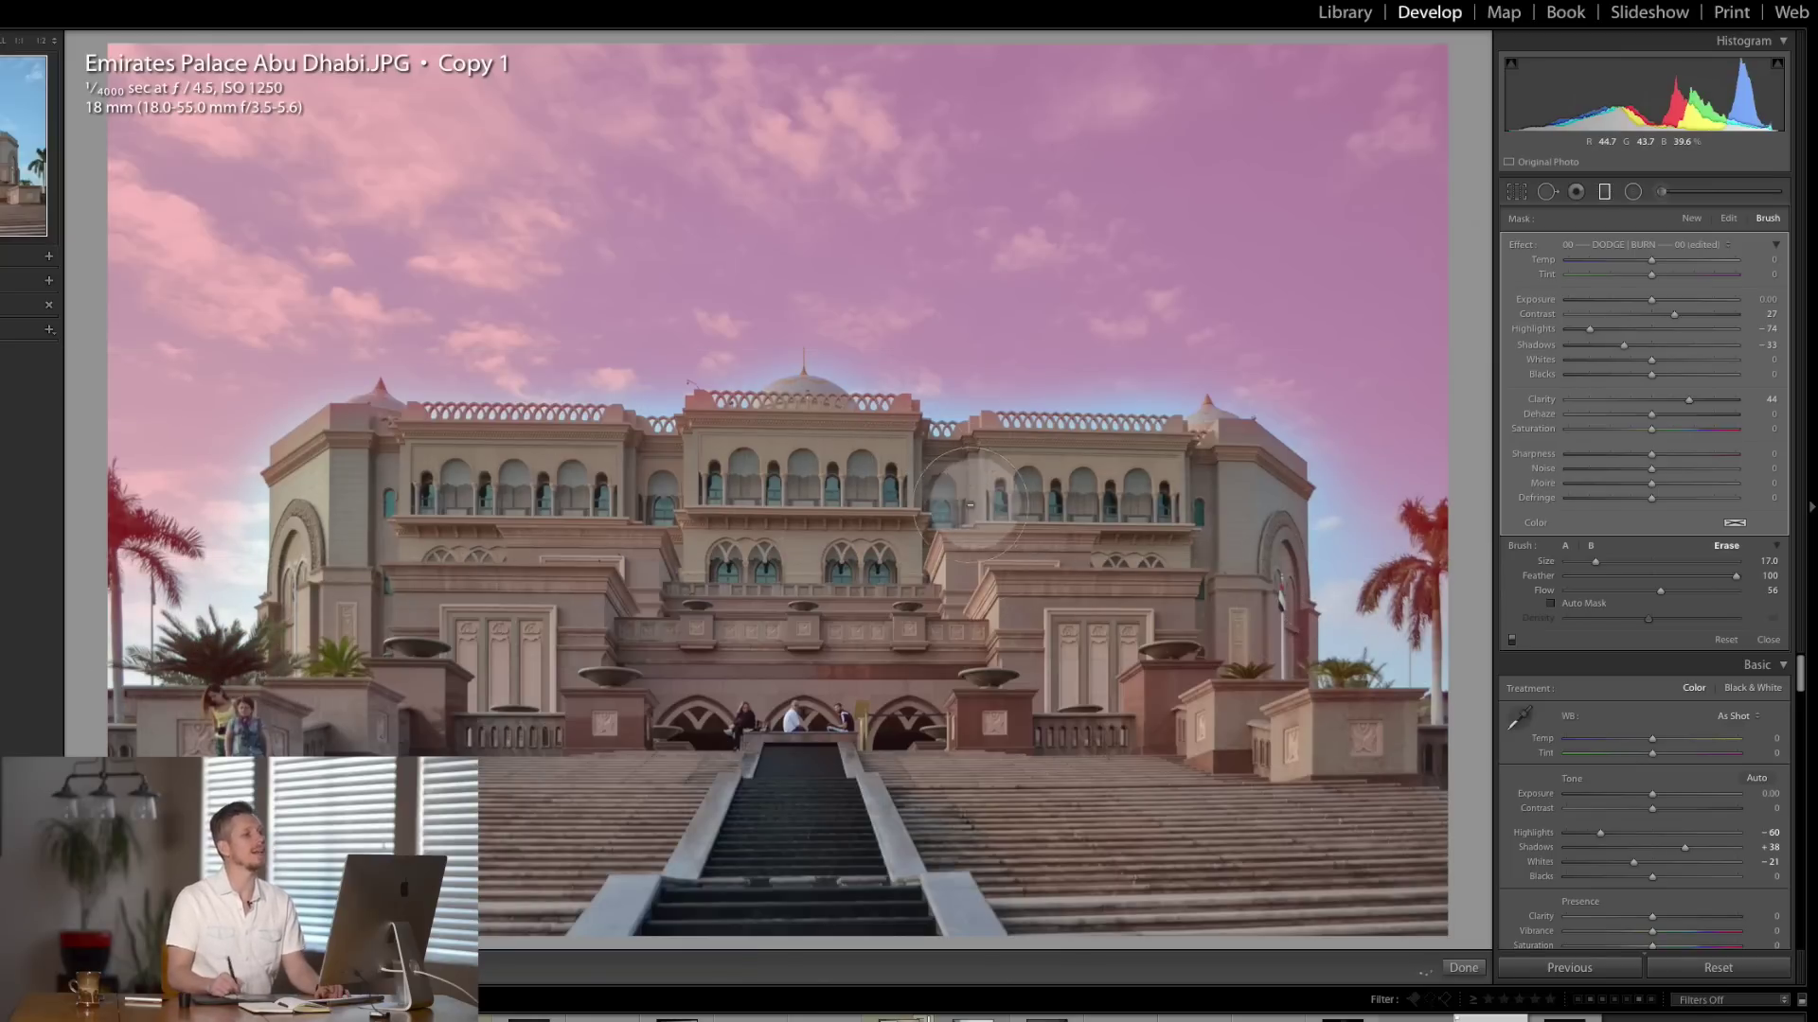
key(o)
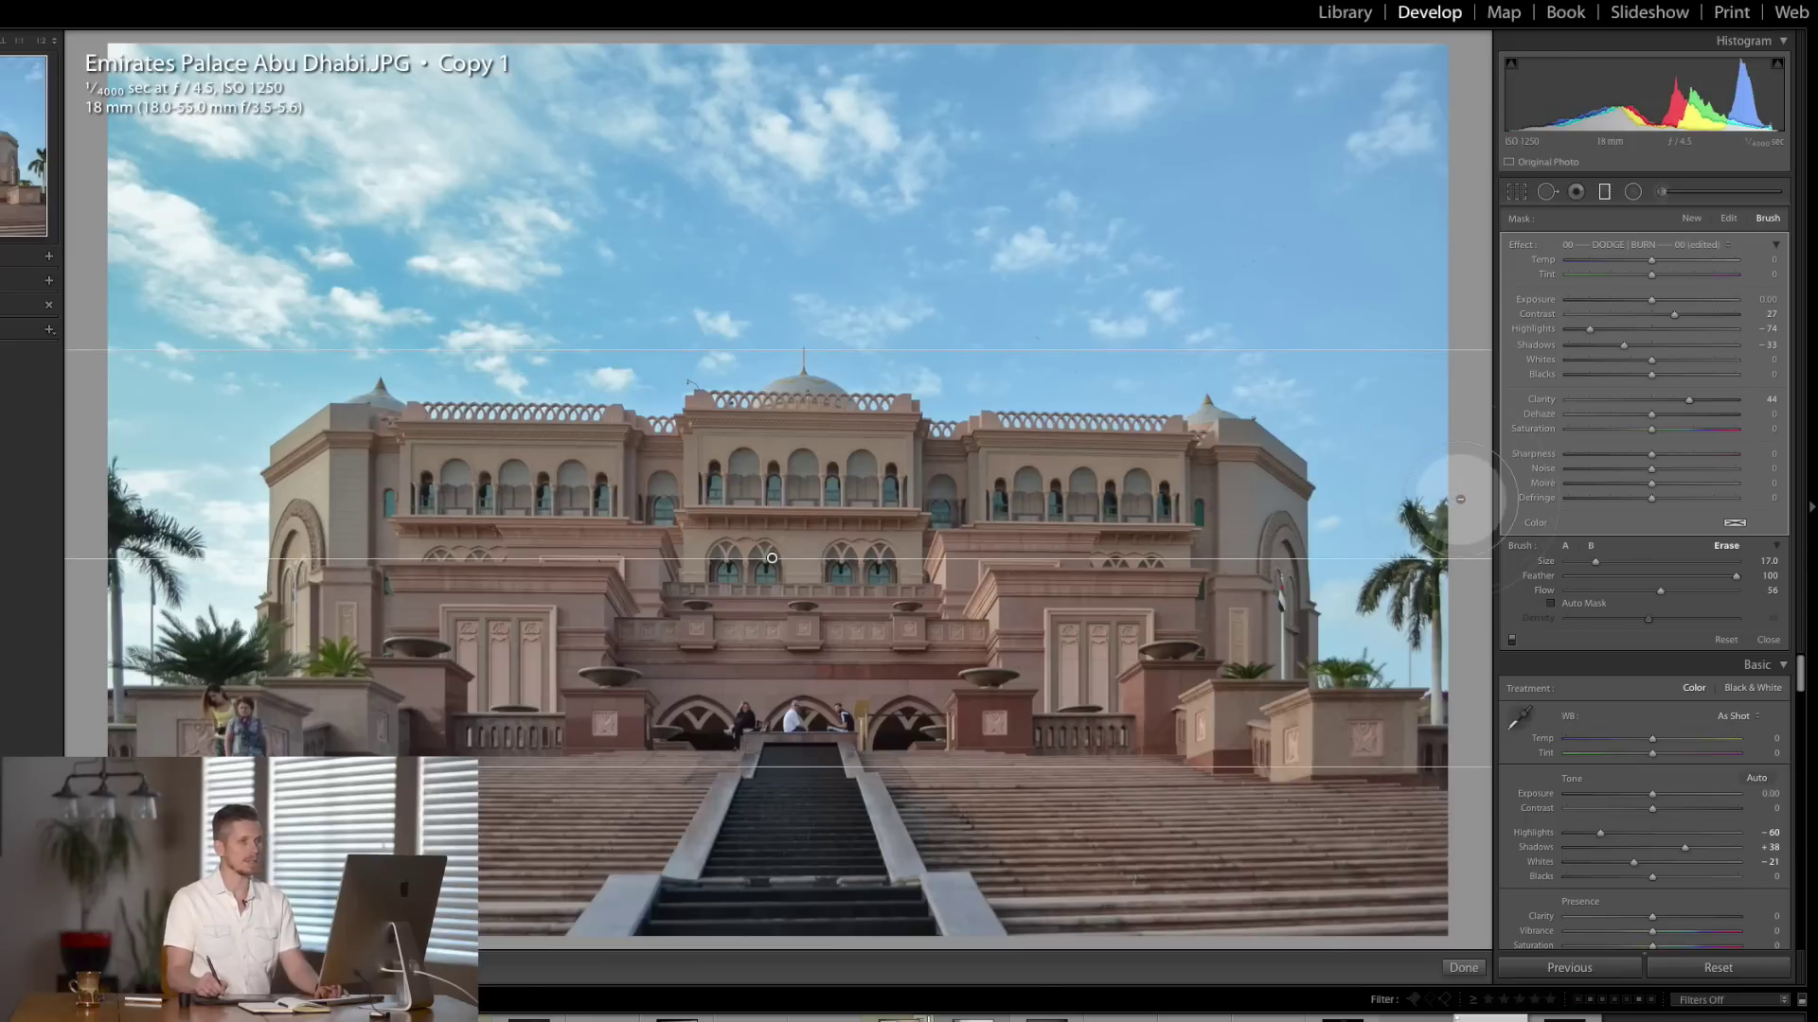
- Close the graduated filter and compare the edited copy with the original photo
click(1606, 195)
key(Left)
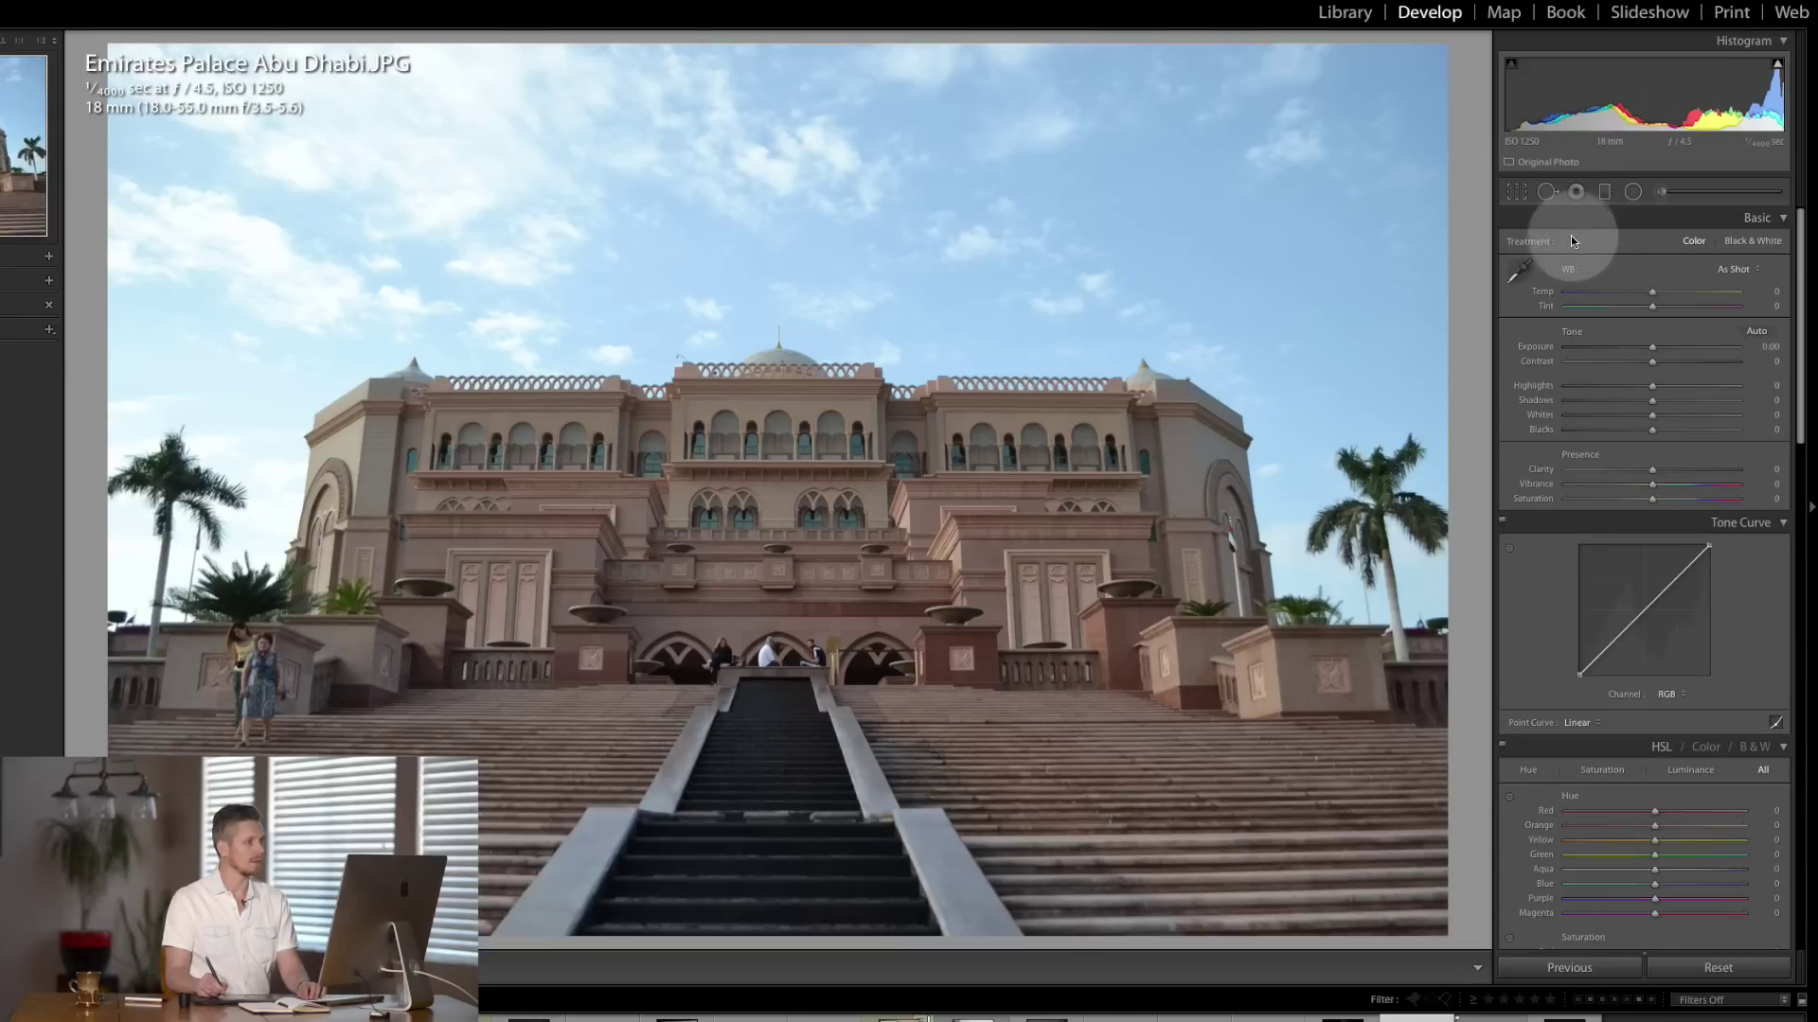
key(Right)
key(Left)
key(Right)
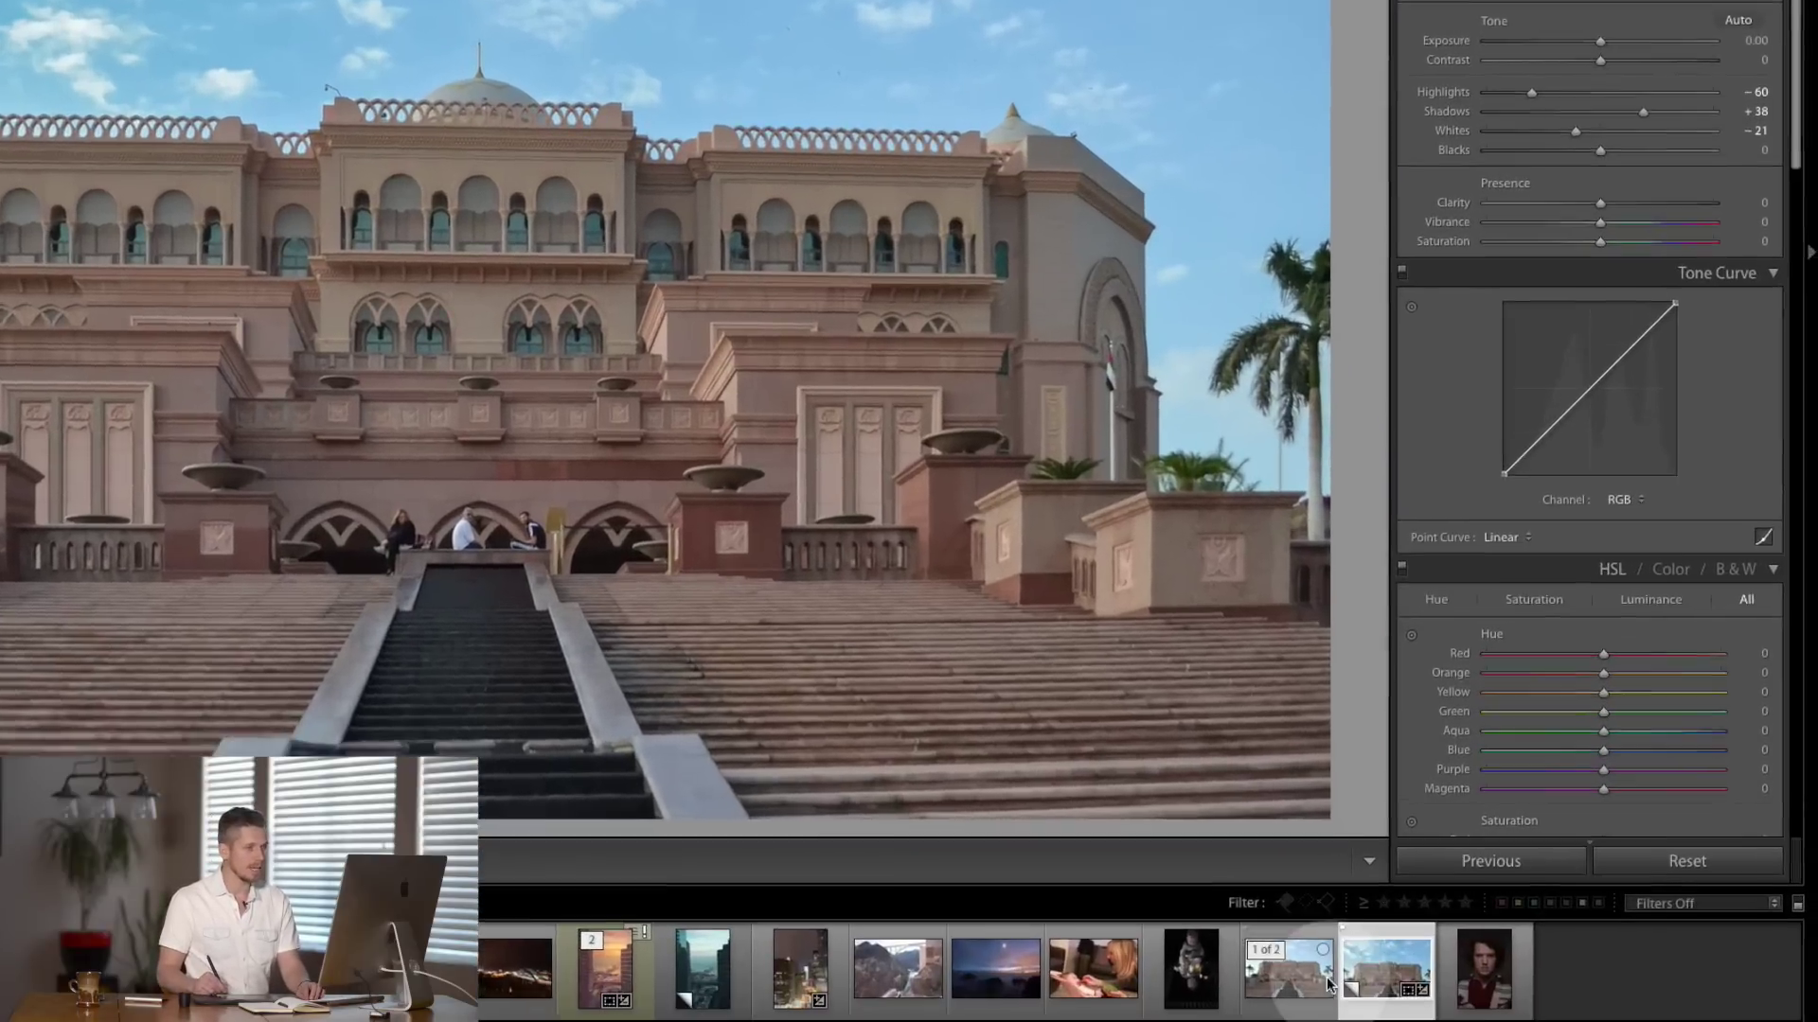
- Try pasting the previous photo's settings onto the original photo and return to the edited copy
key(Left)
key(super+alt+v)
key(Right)
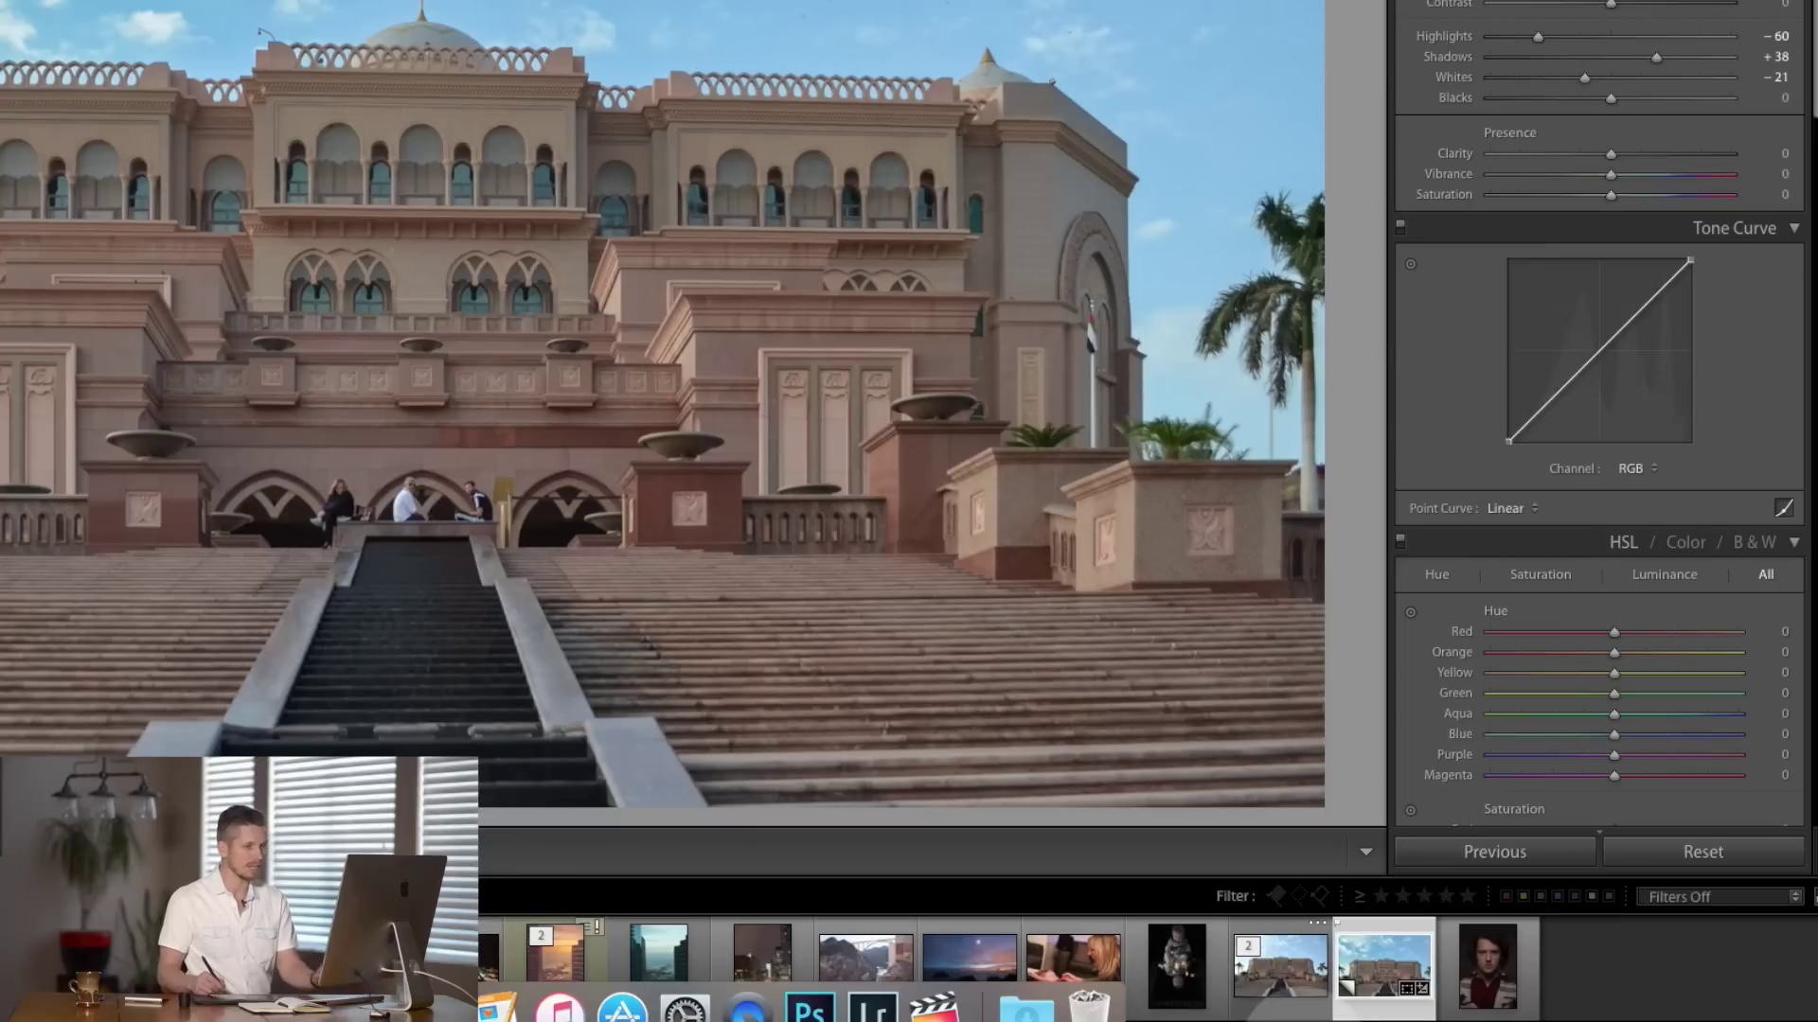
- Select the original photo together with the edited copy and synchronize only the Lens Corrections and Process Version settings
super+click(1285, 980)
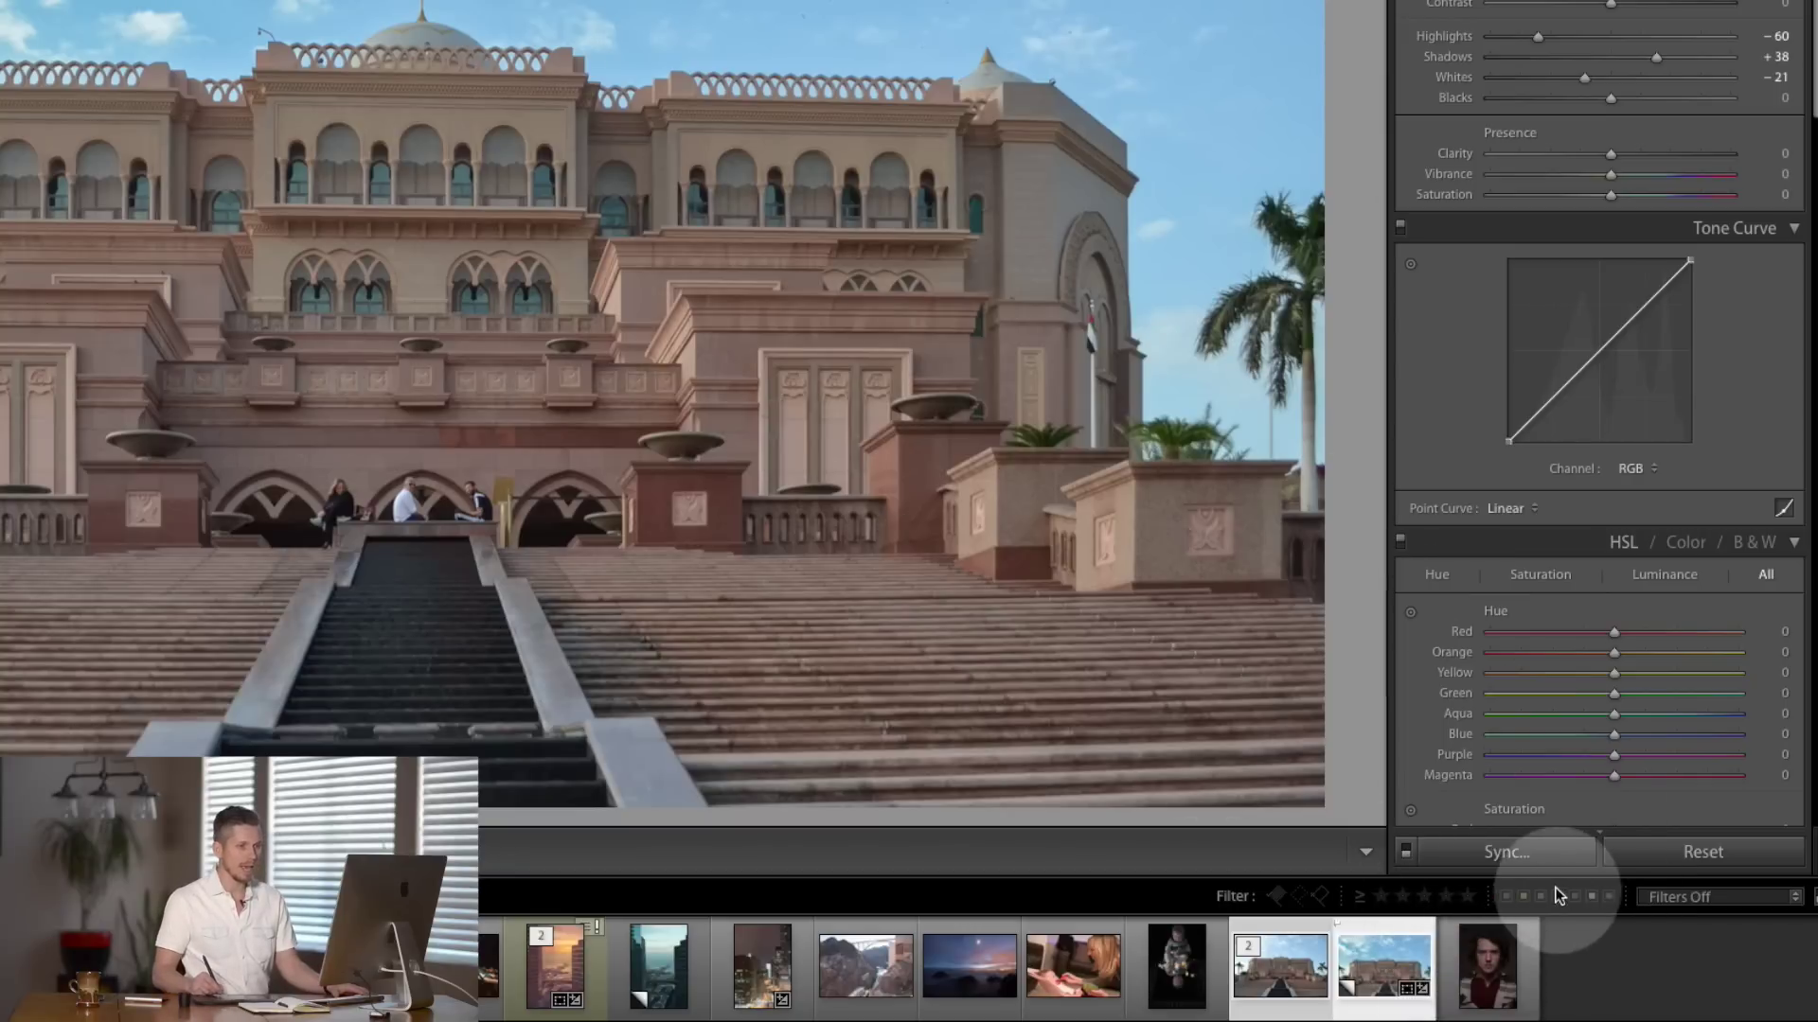
click(1519, 853)
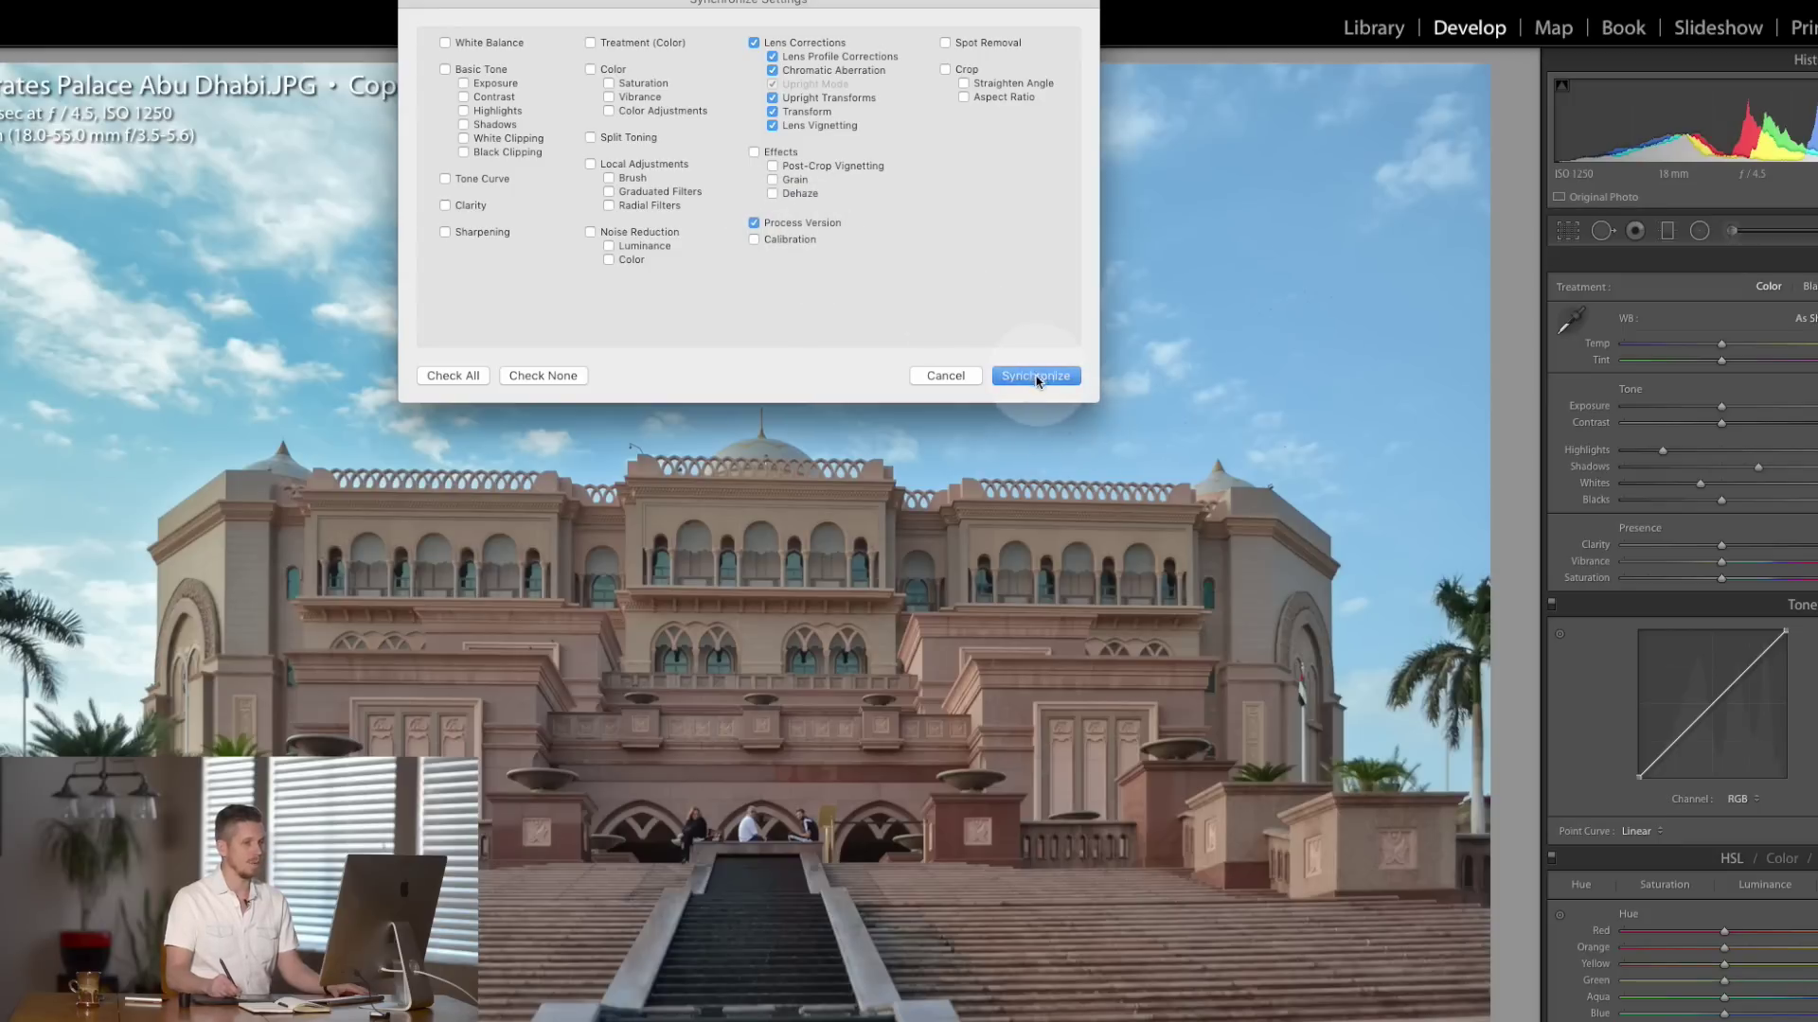
click(1035, 377)
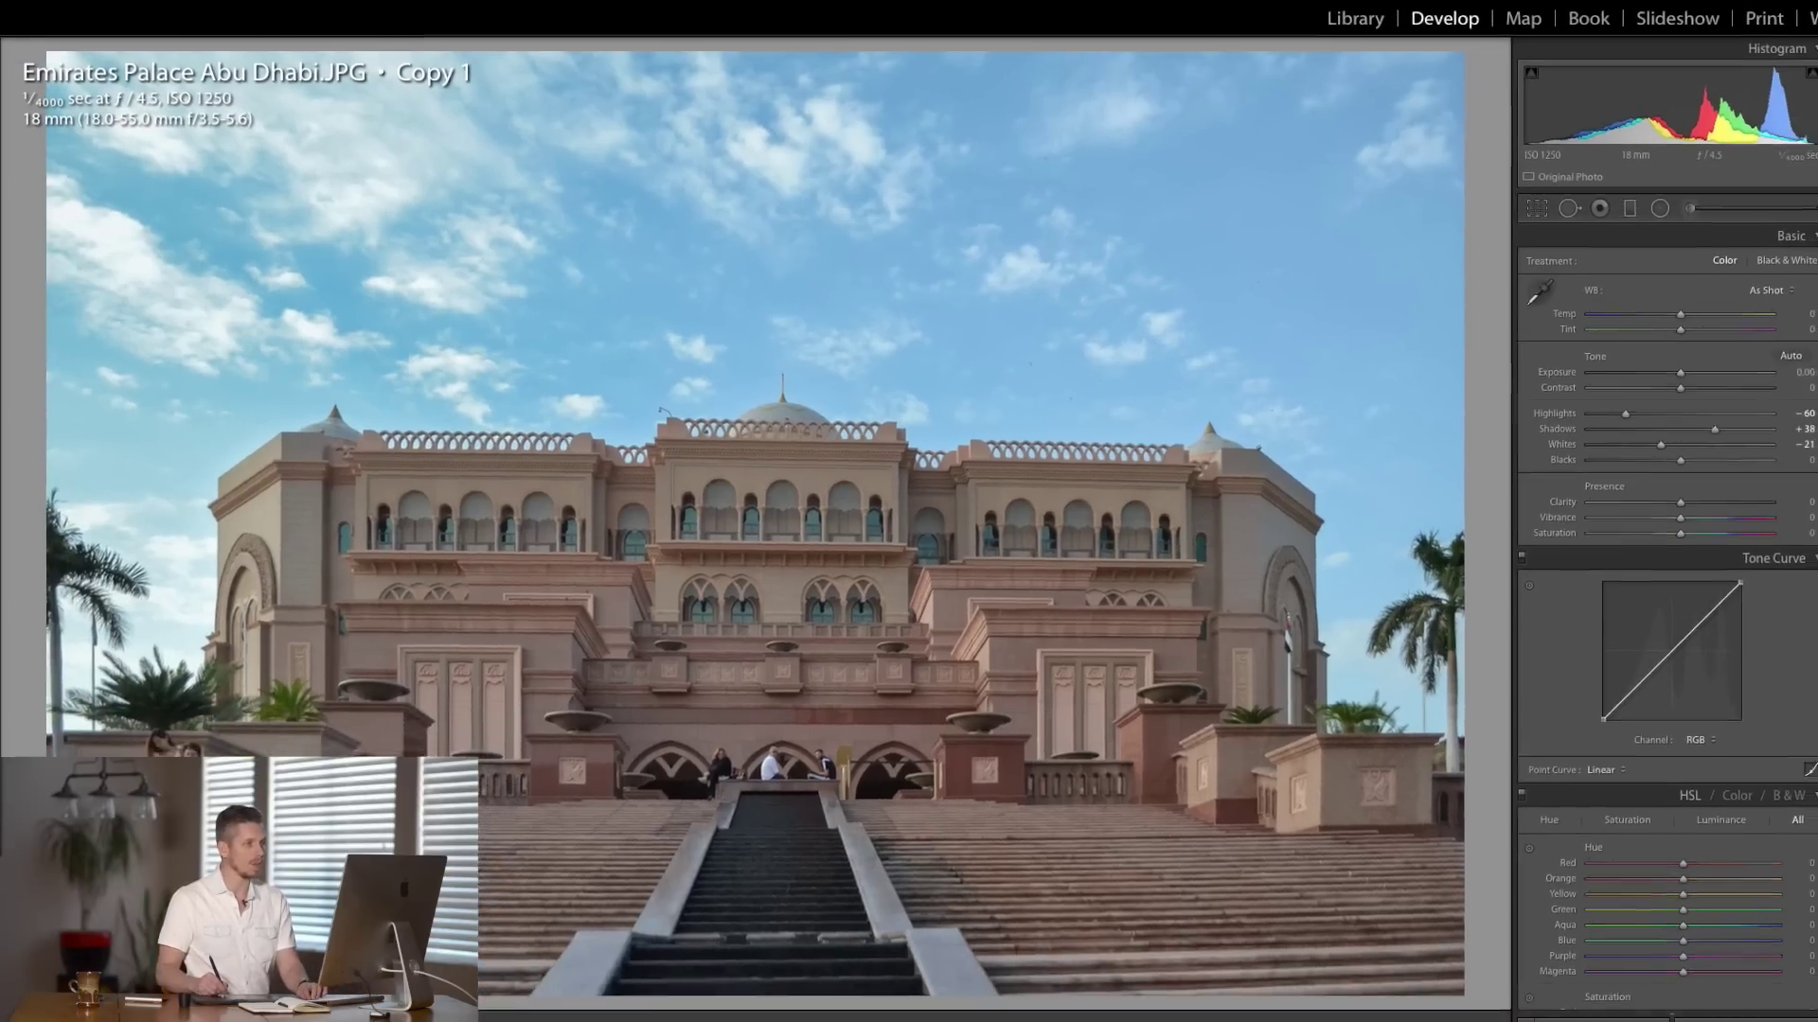
- Compare the edited palace copy with the lens-corrected original by switching between the two photos
key(Left)
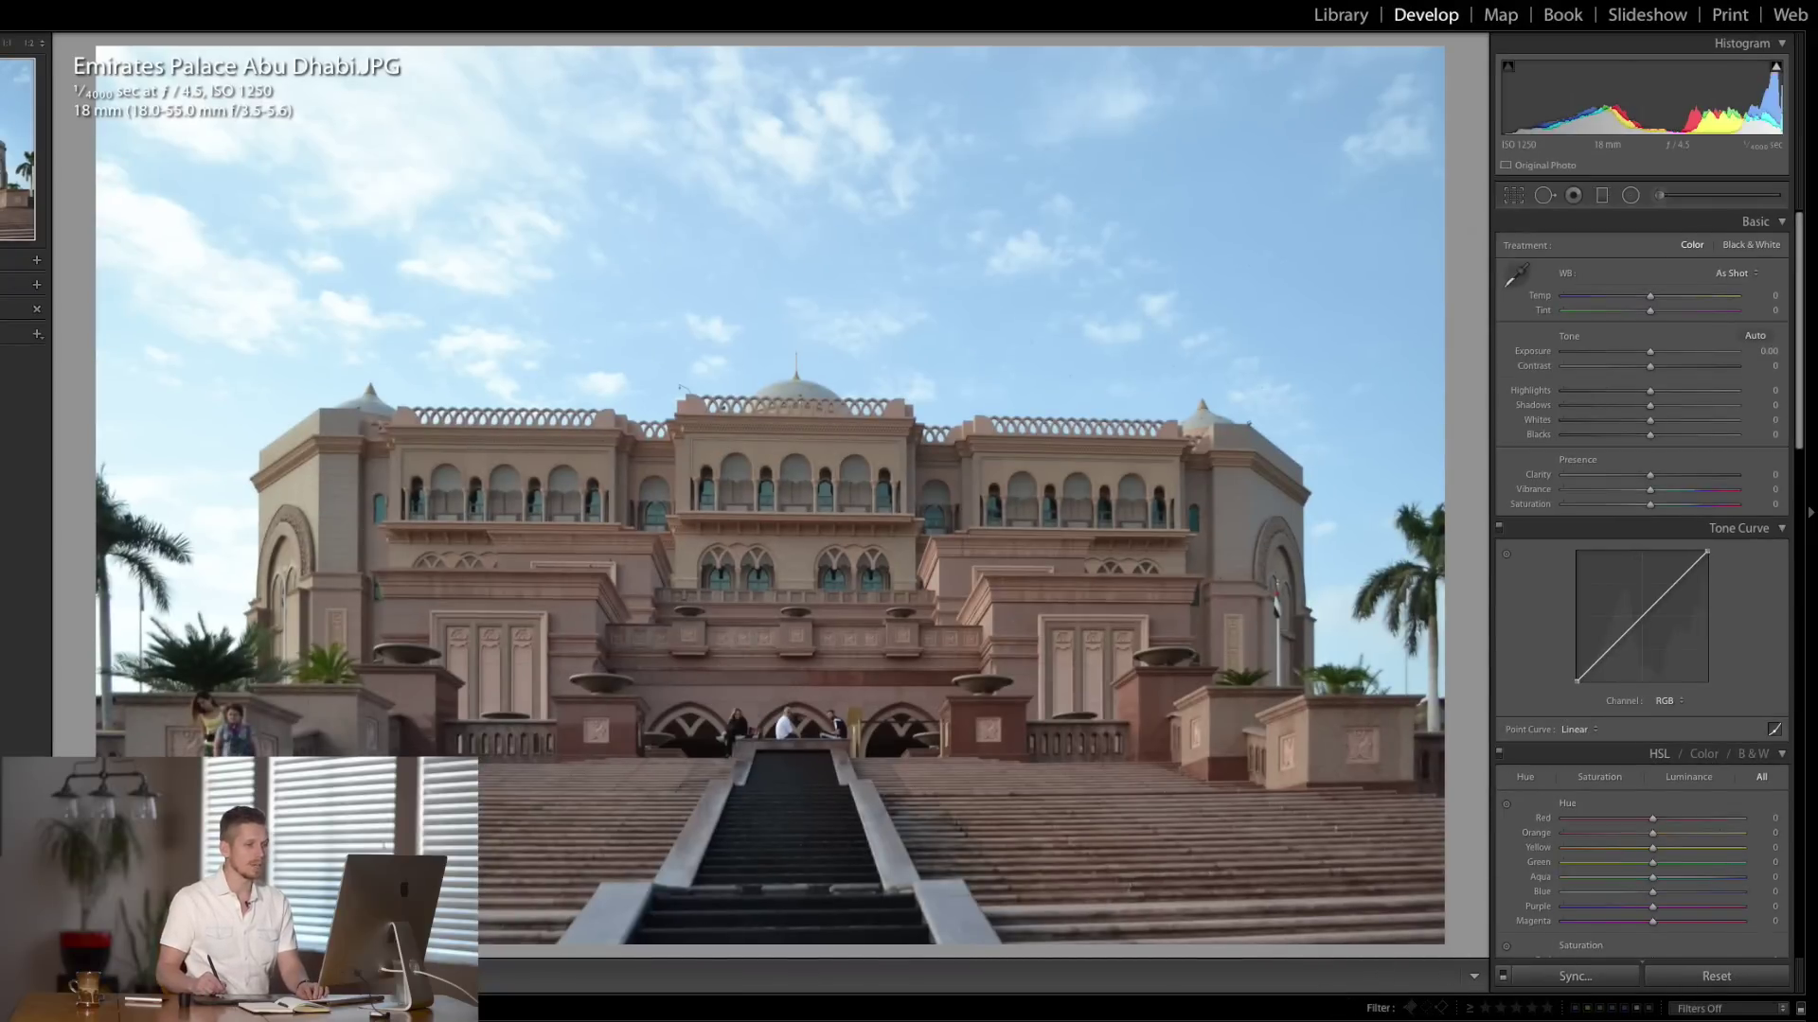
key(Right)
key(Left)
key(Right)
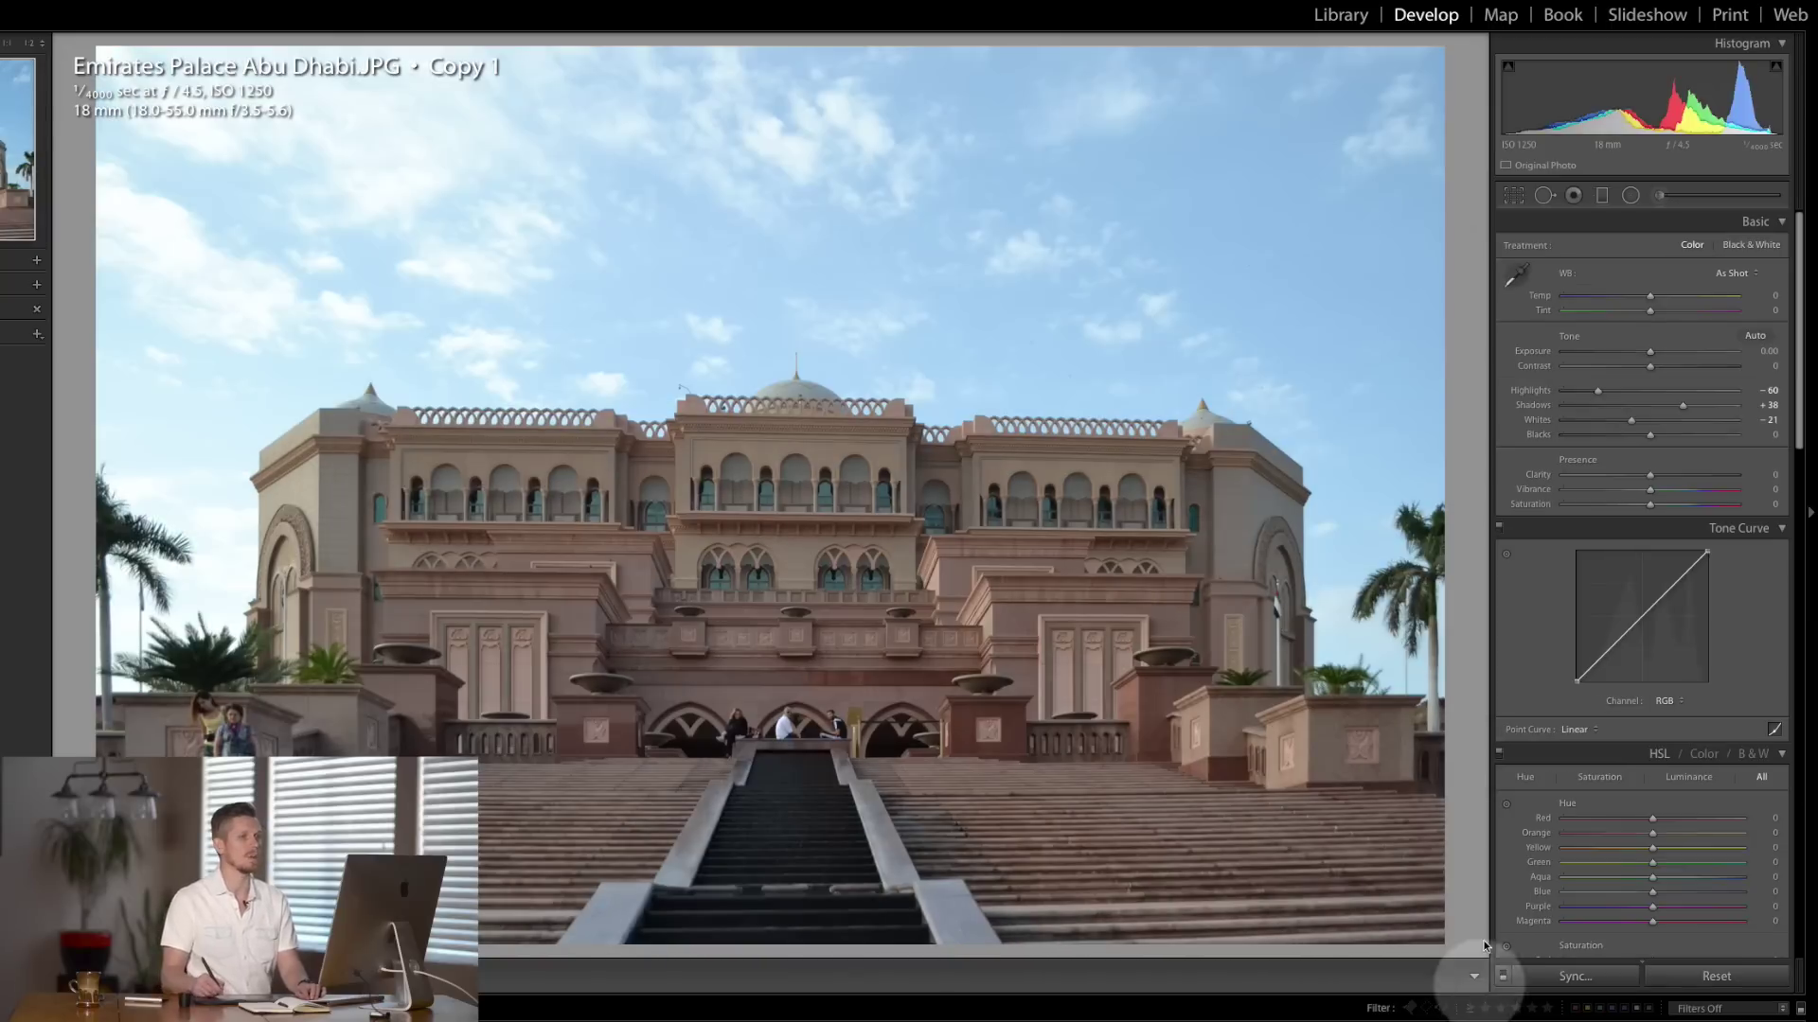
key(Left)
key(Right)
key(Left)
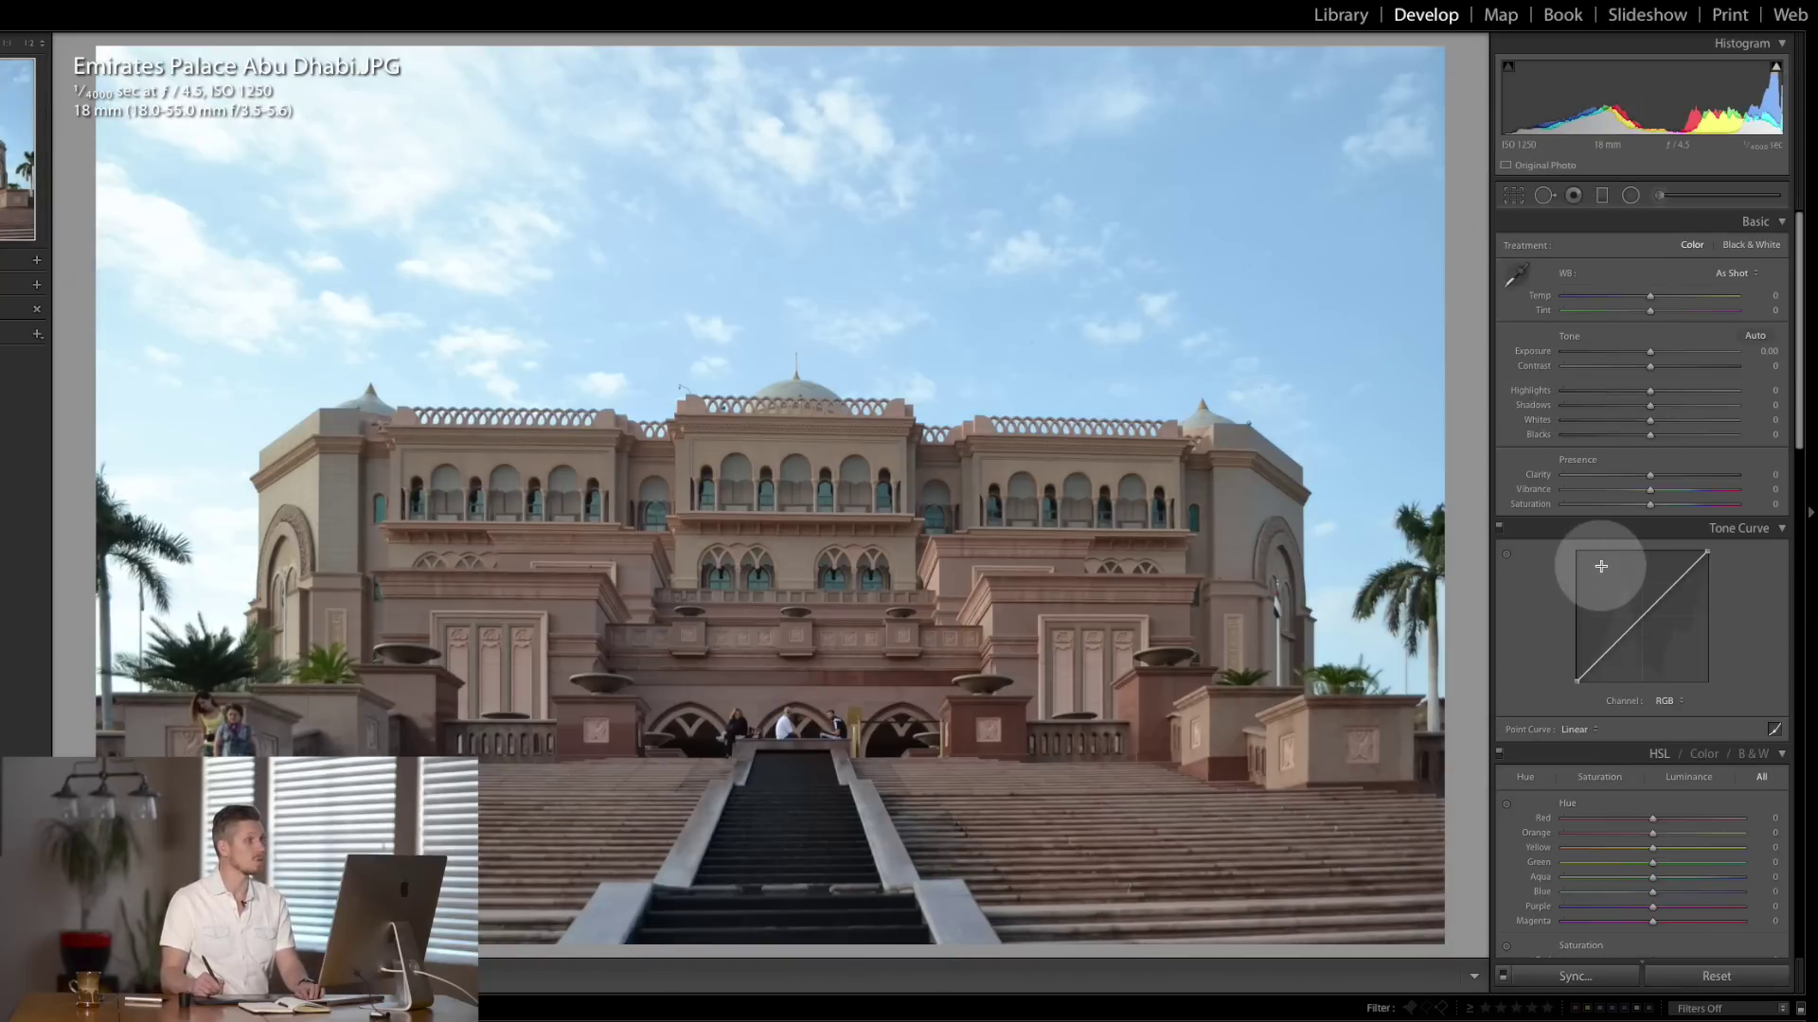
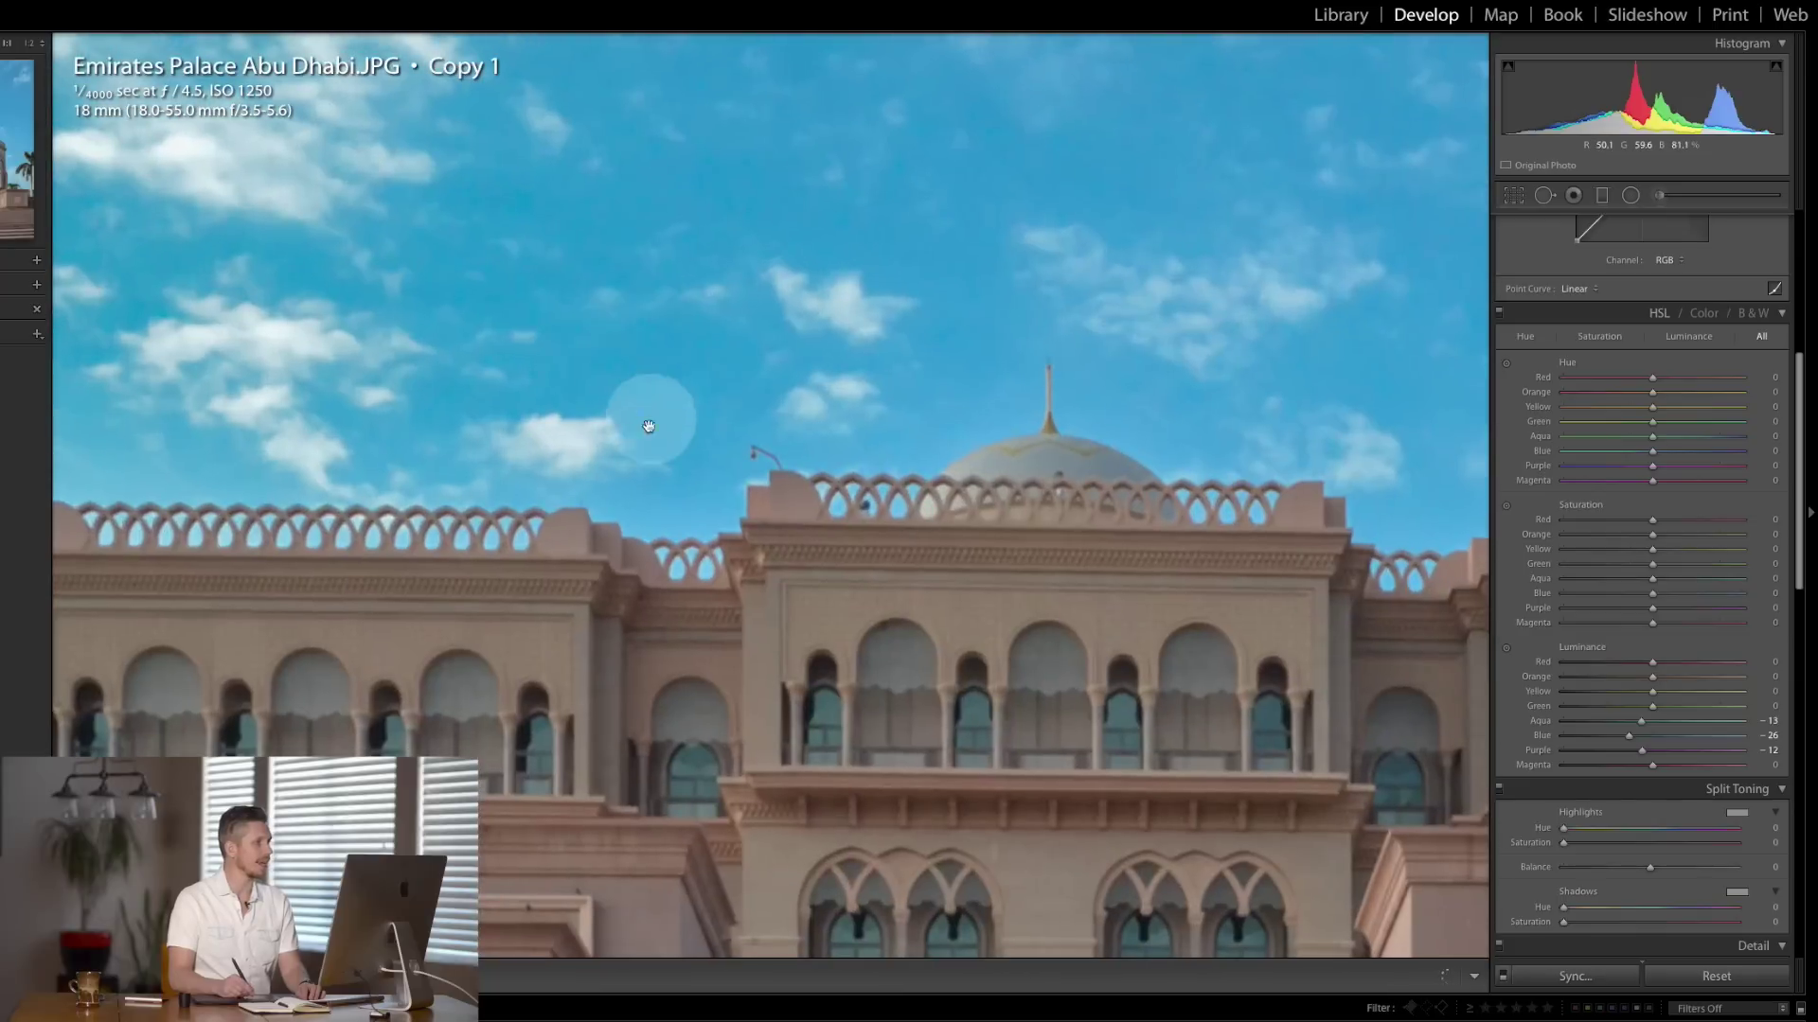
- Darken the sky by setting the HSL Luminance of Aqua to -15 and Blue to -32
drag(1643, 721, 1543, 739)
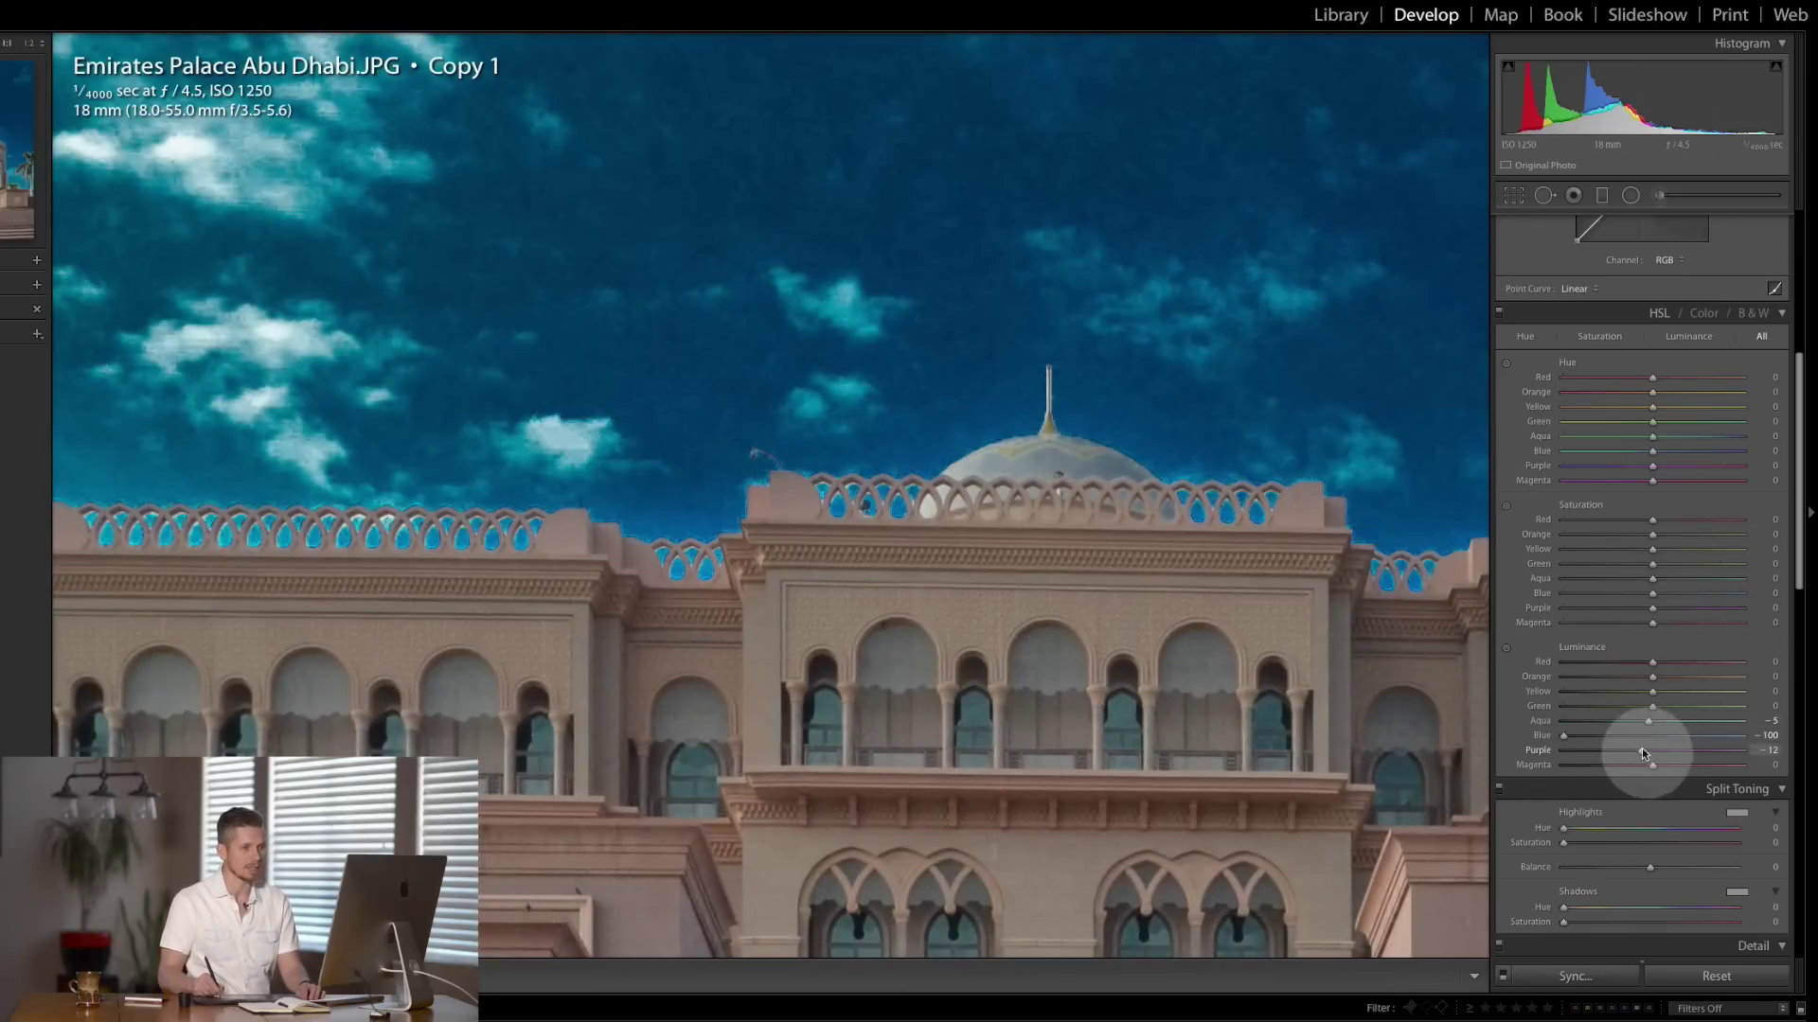
click(1624, 736)
drag(1625, 738, 1641, 725)
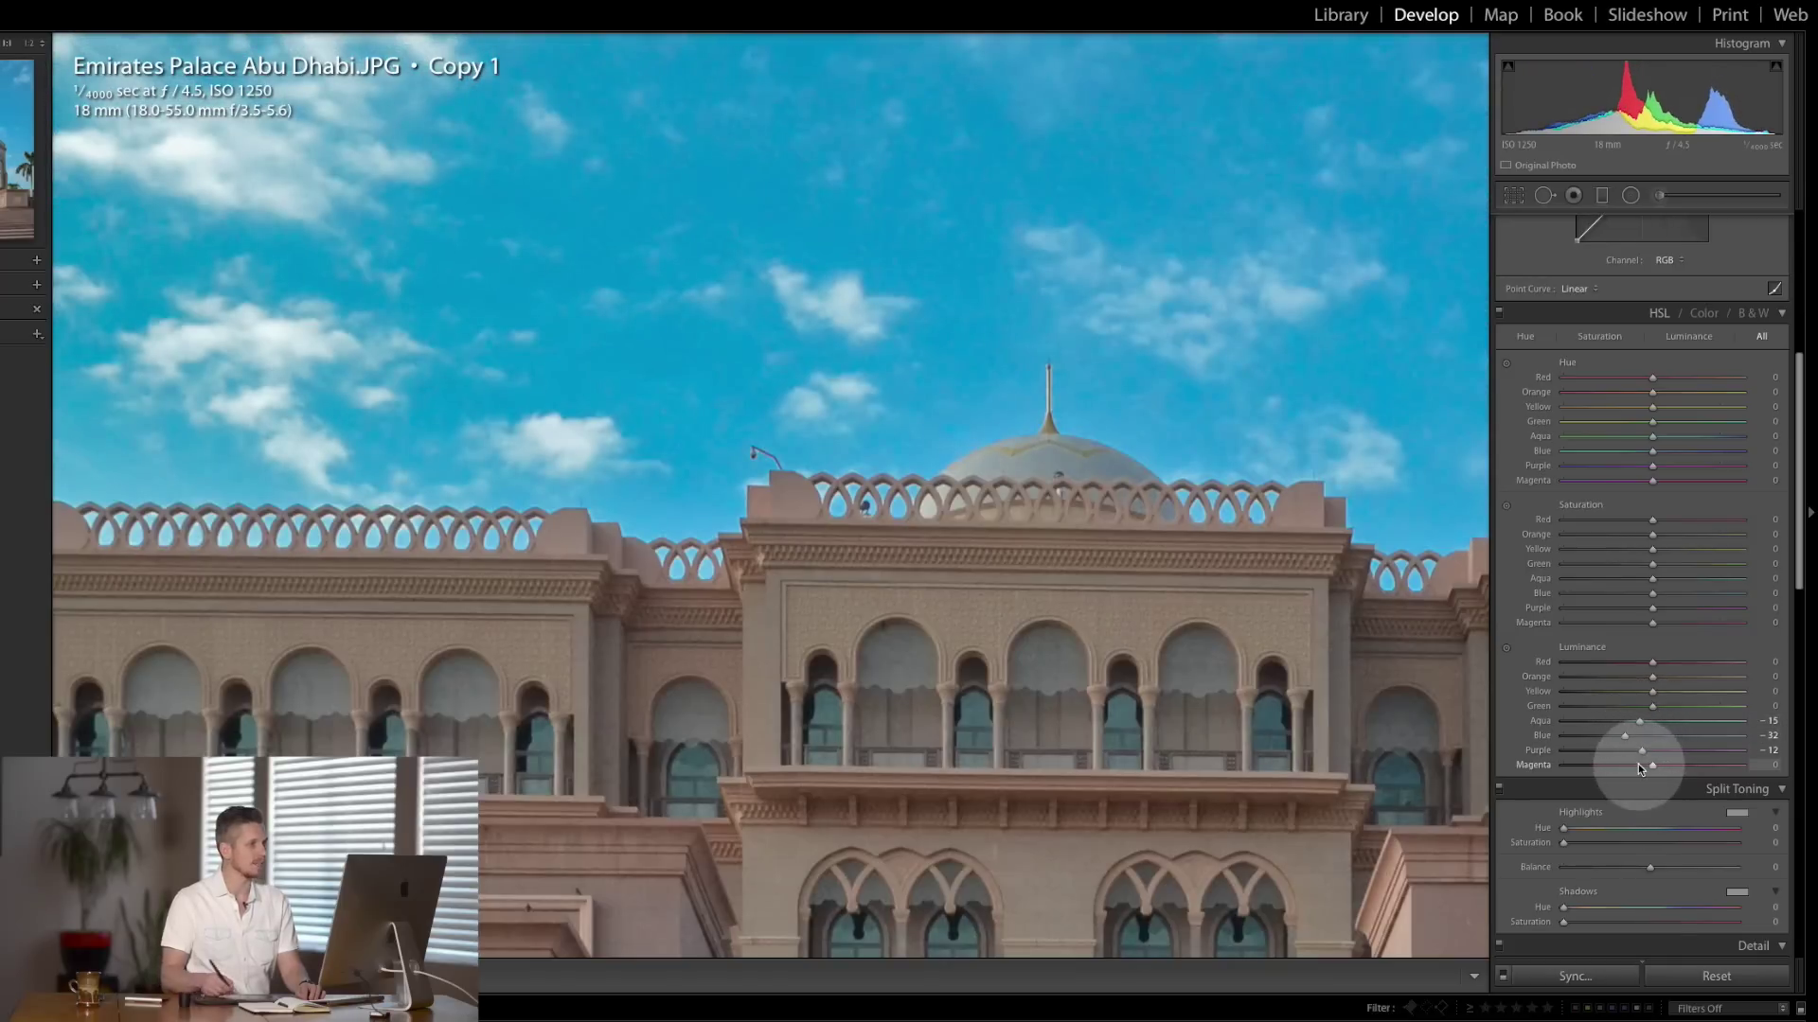
click(961, 556)
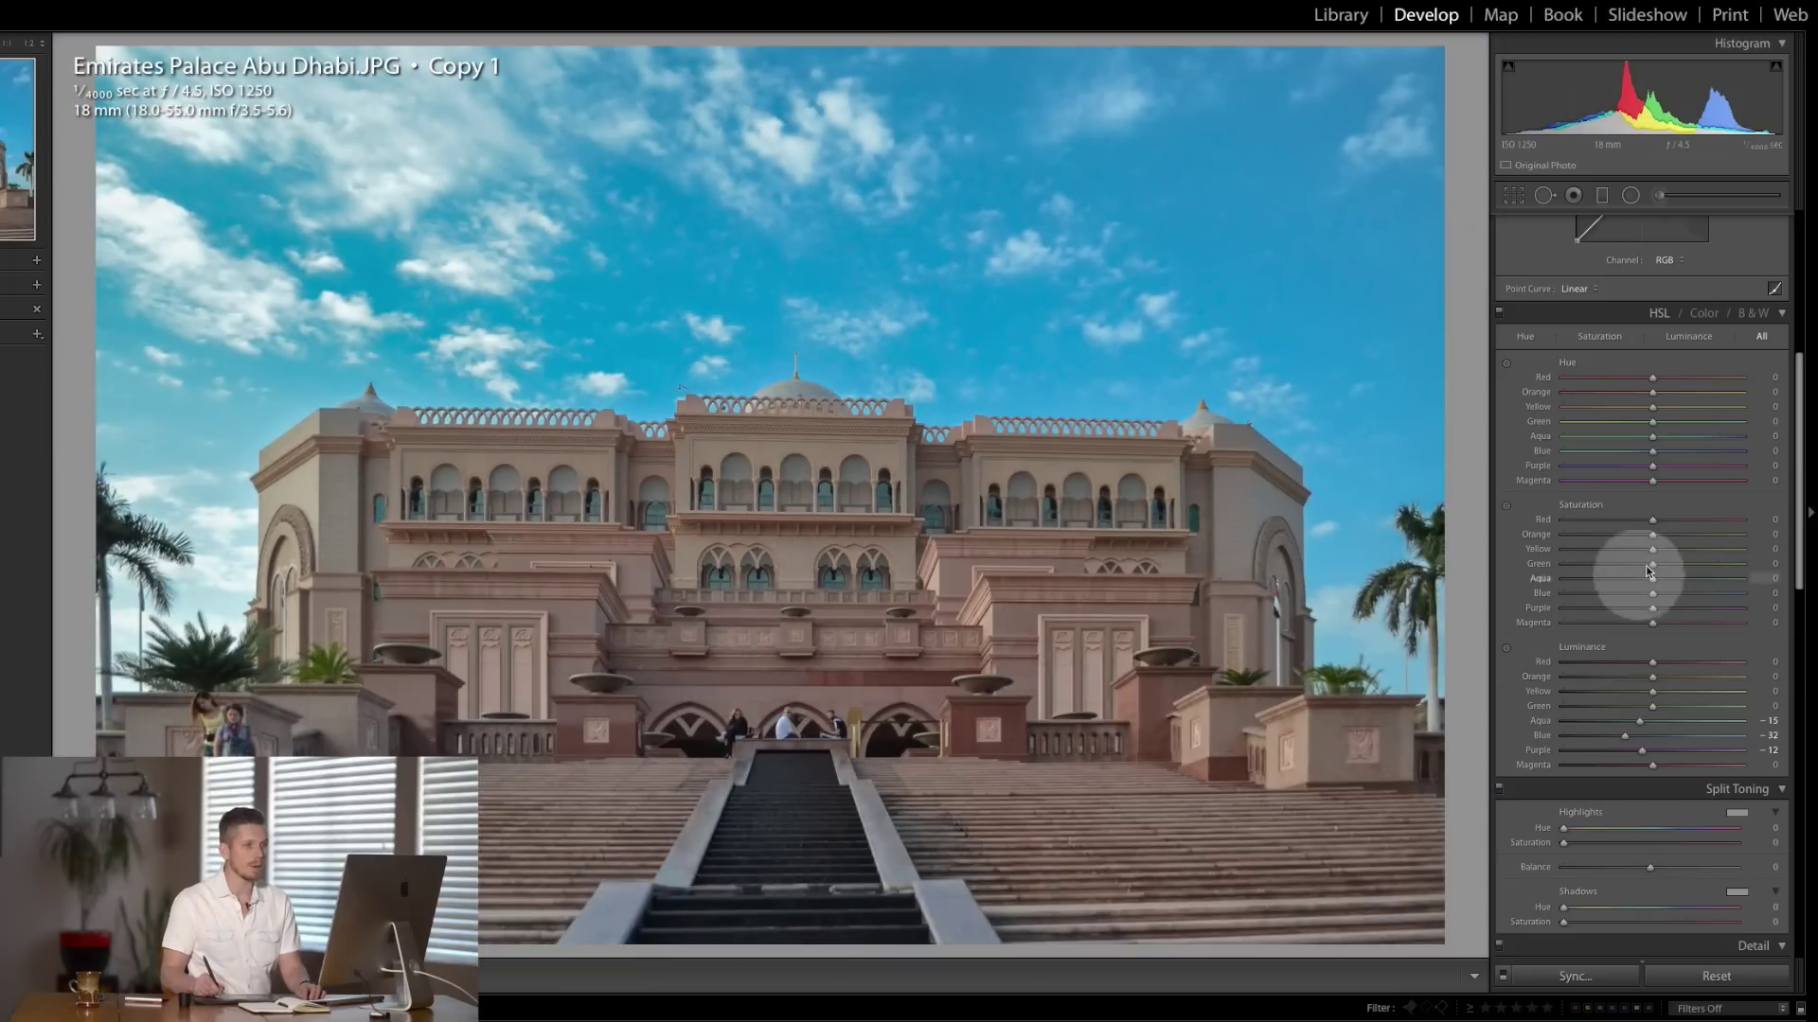
- Set the HSL Saturation of Aqua to +8, Blue to +10 and Purple to +3
drag(1654, 596, 1656, 649)
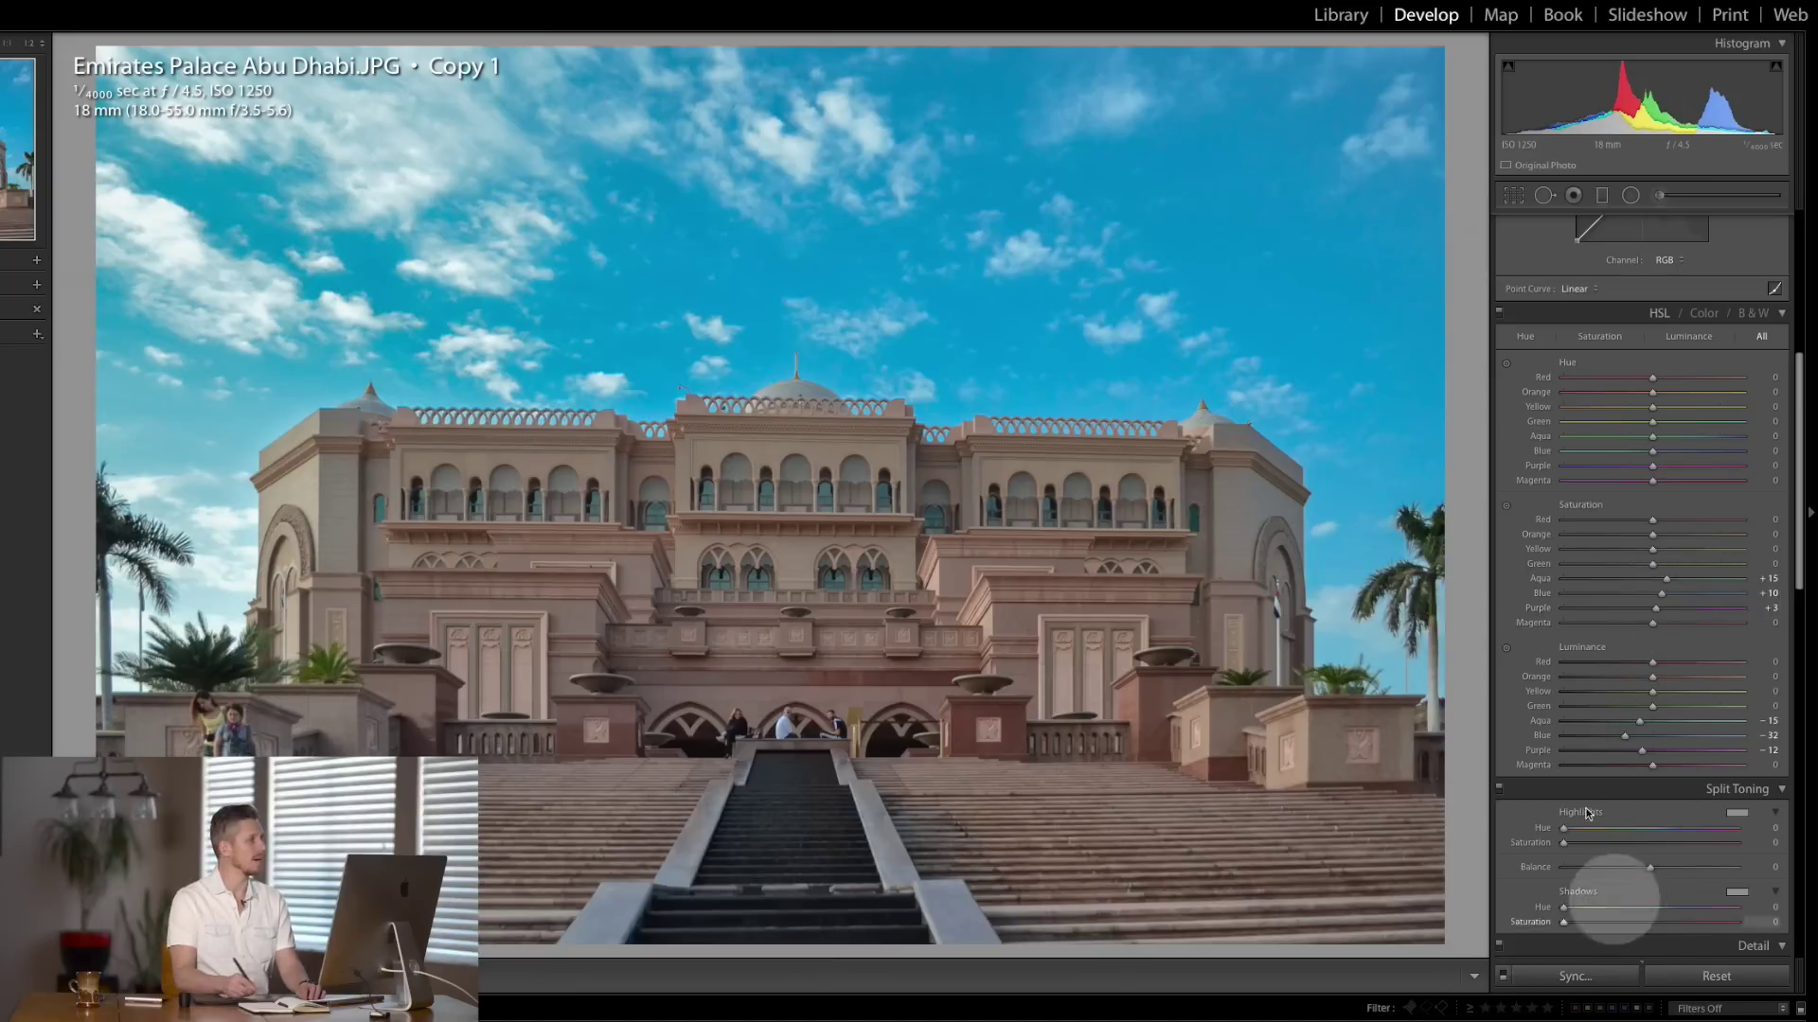
click(1667, 579)
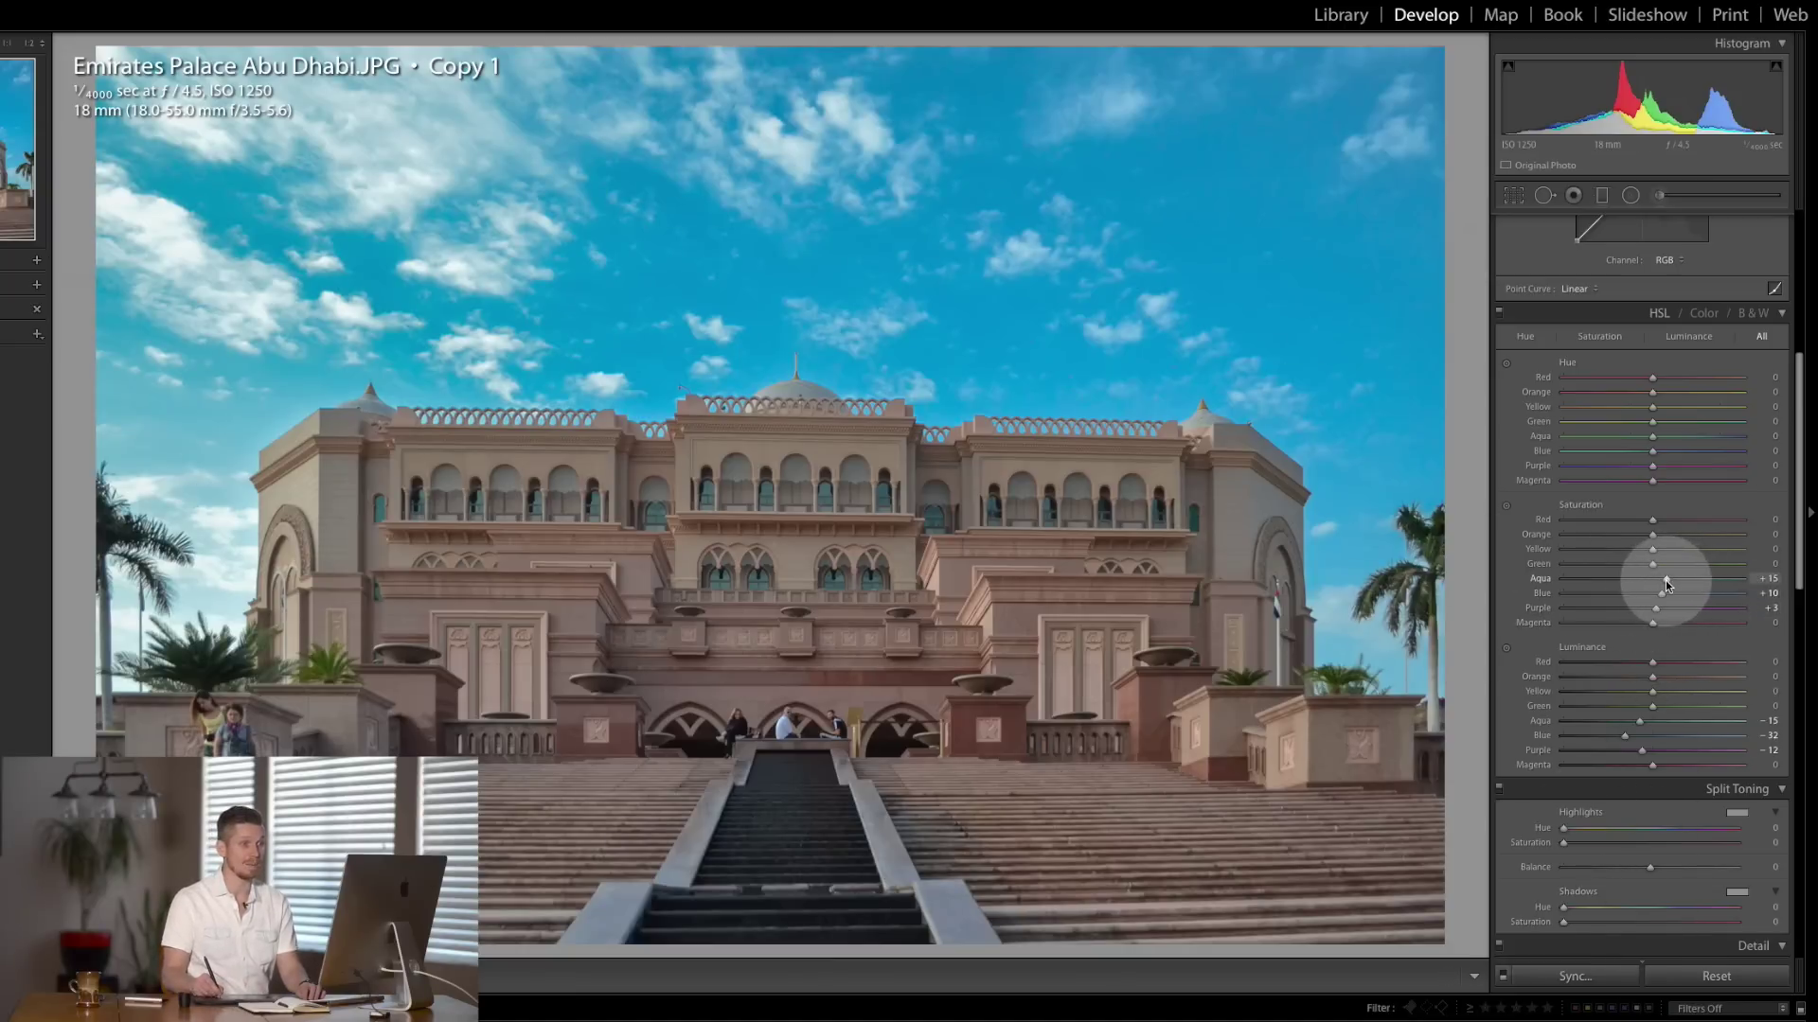
drag(1661, 586, 1657, 586)
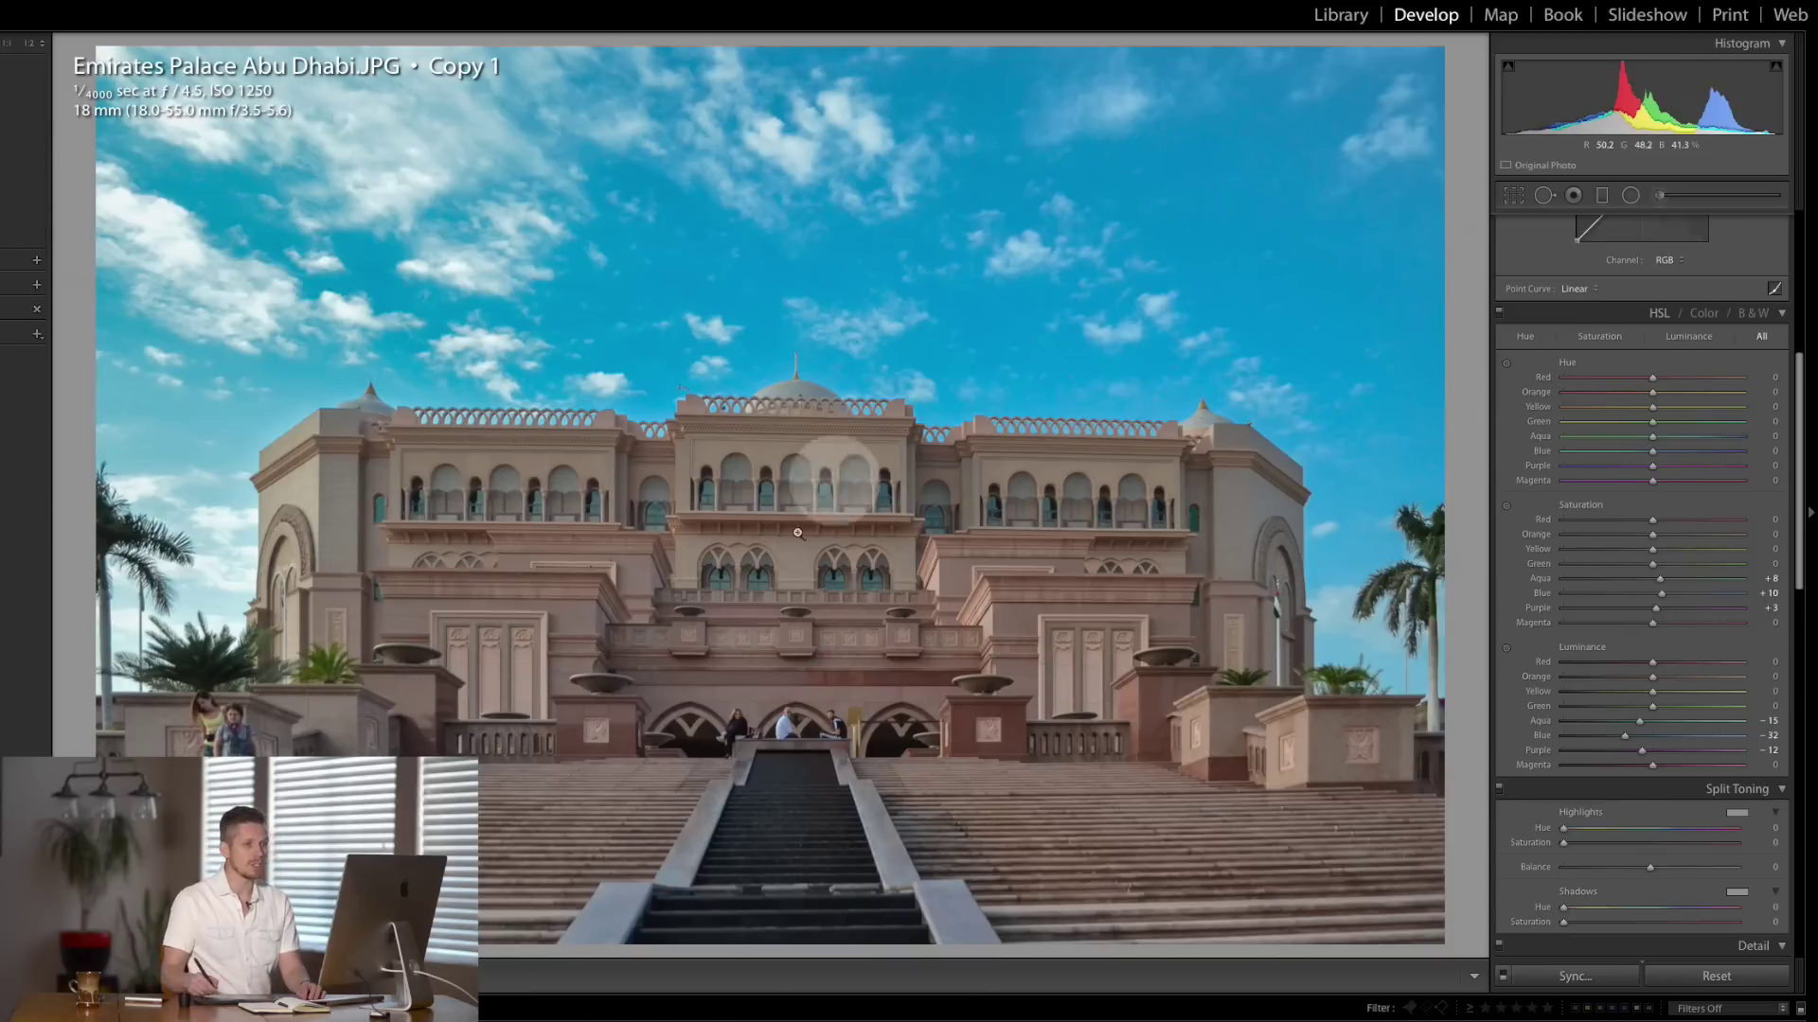
- Brighten the palace stone by setting the HSL Luminance of Red to +10, Orange to +23 and Yellow to +14
click(1645, 677)
mouse_move(1653, 678)
mouse_down()
mouse_move(1745, 676)
mouse_move(1615, 678)
mouse_move(1736, 676)
mouse_move(1663, 695)
mouse_move(1708, 654)
mouse_move(1661, 668)
mouse_up()
click(1656, 694)
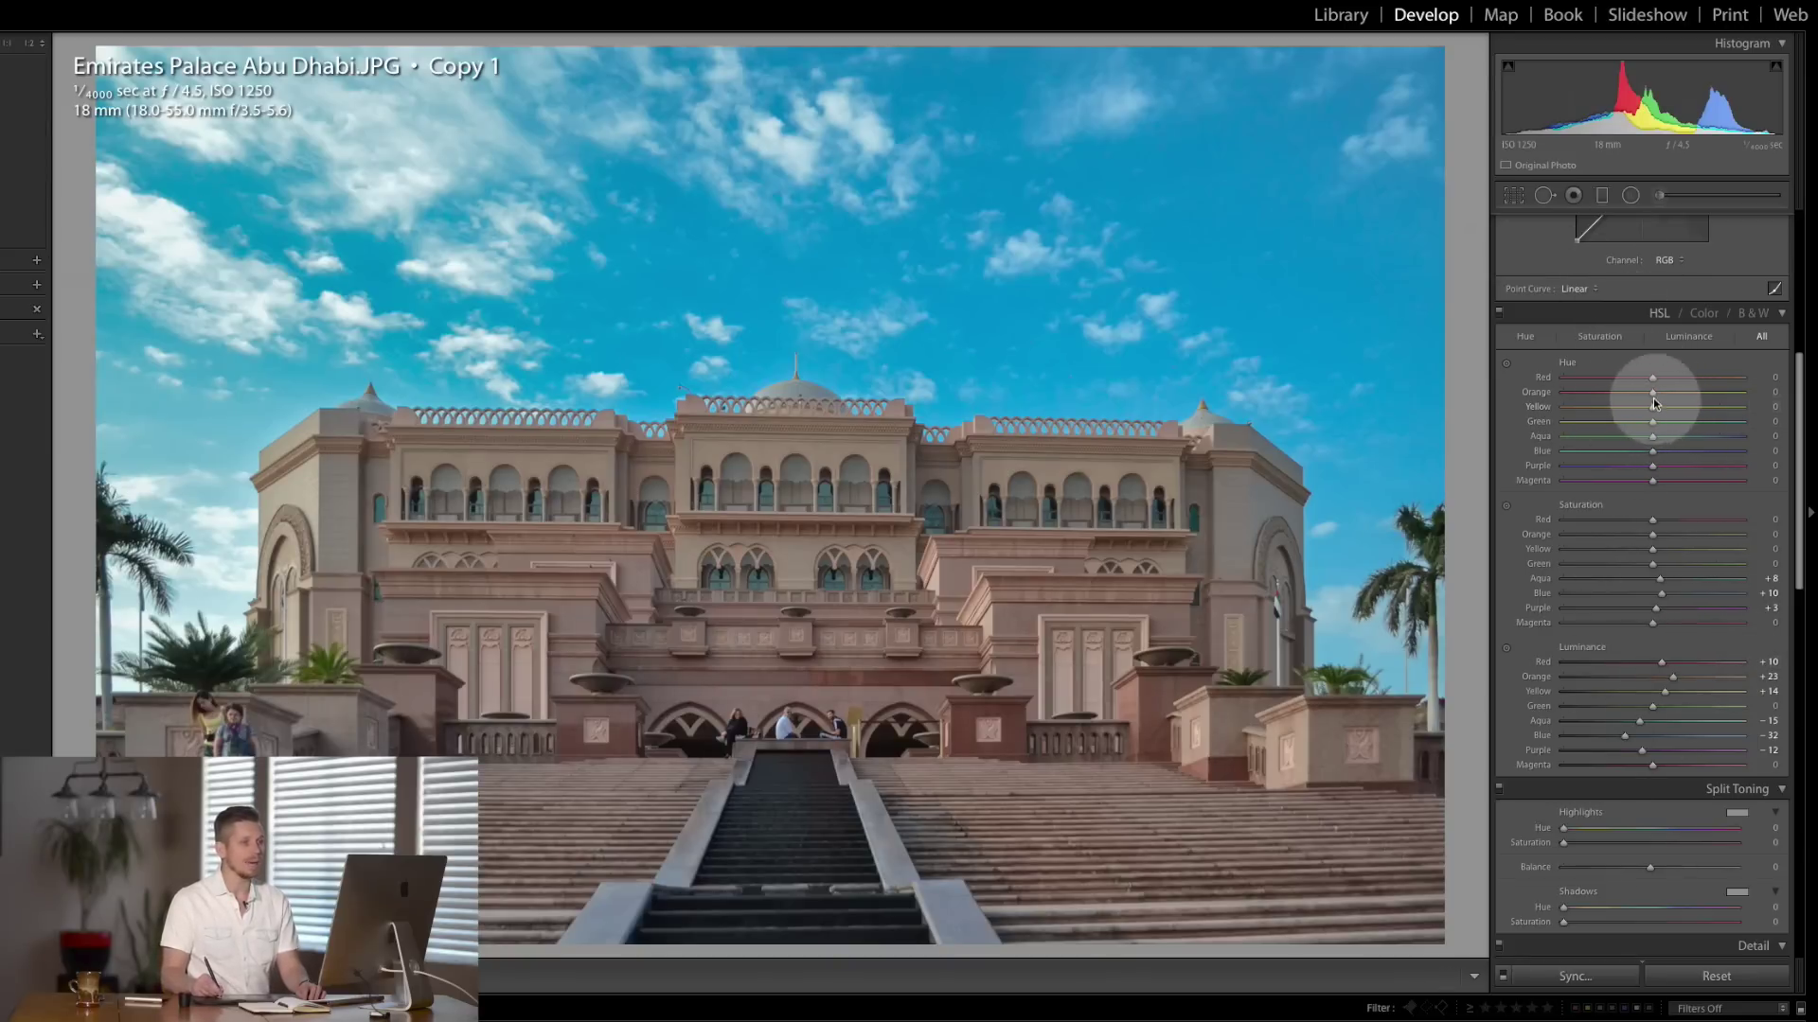
- Set the HSL Hue of Red to +12, Orange to -11 and Yellow to -9, and check against the original
drag(1653, 392, 1637, 478)
key(backslash)
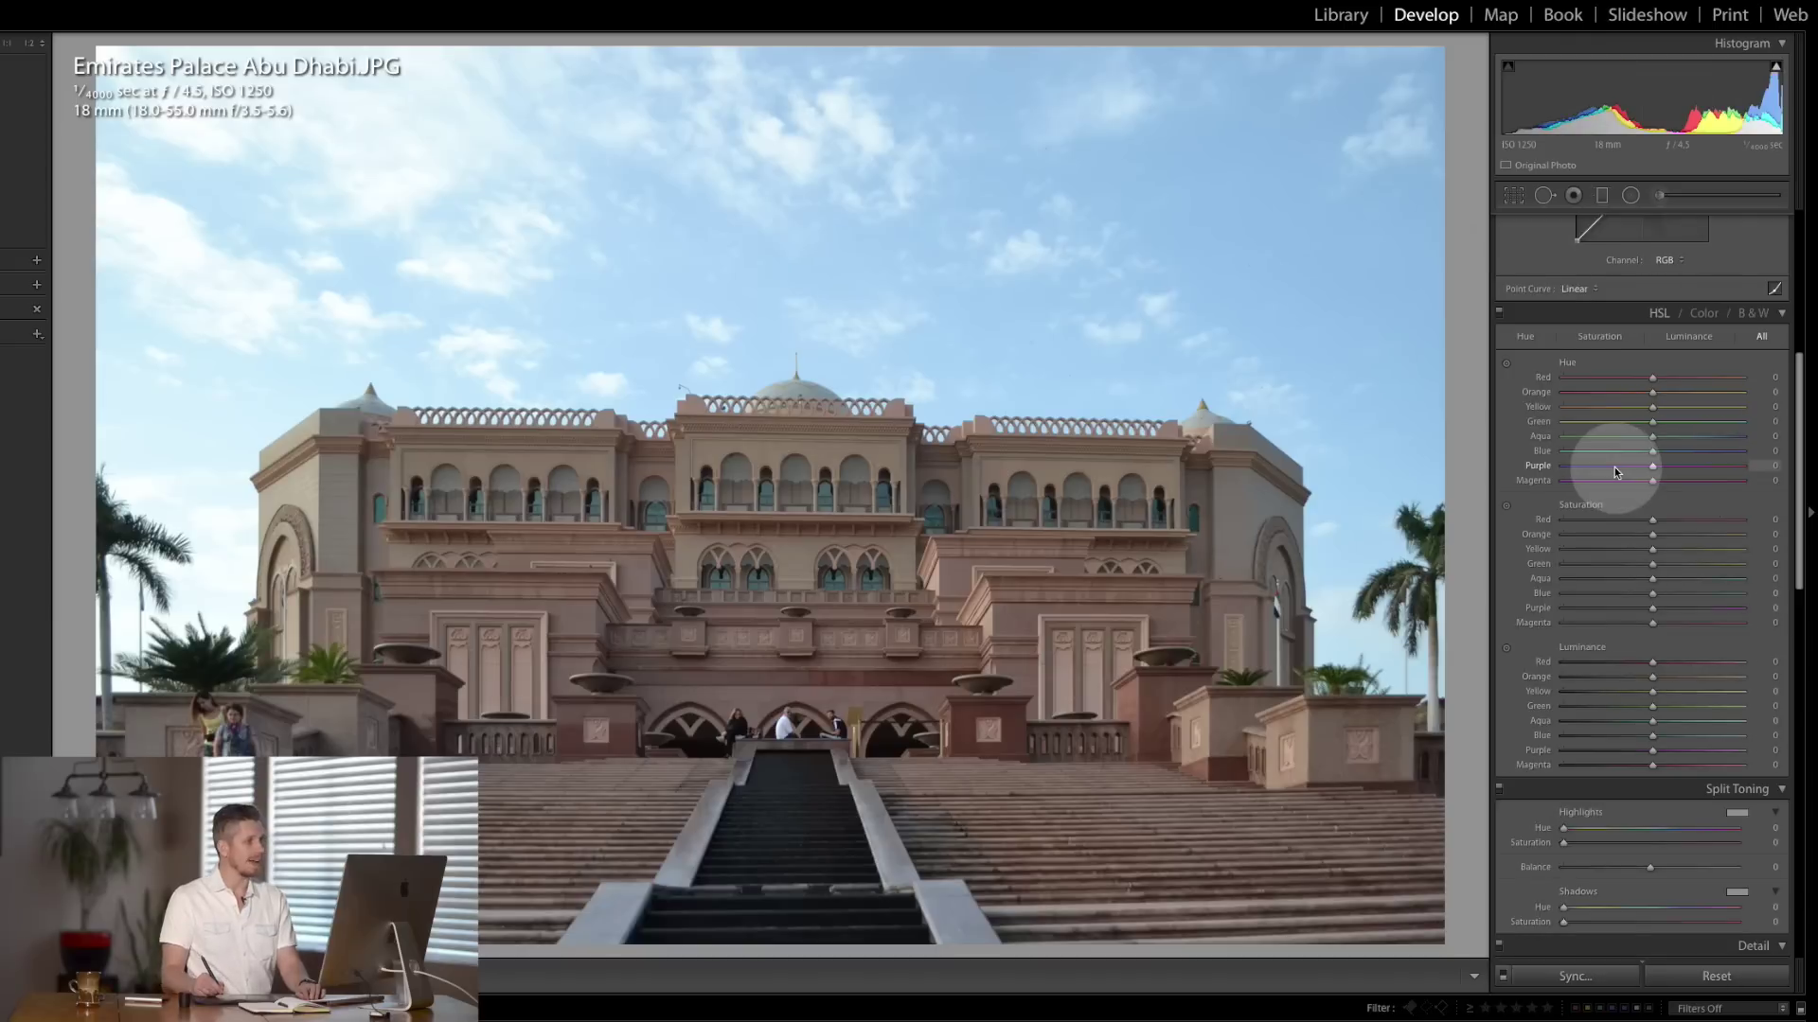
key(backslash)
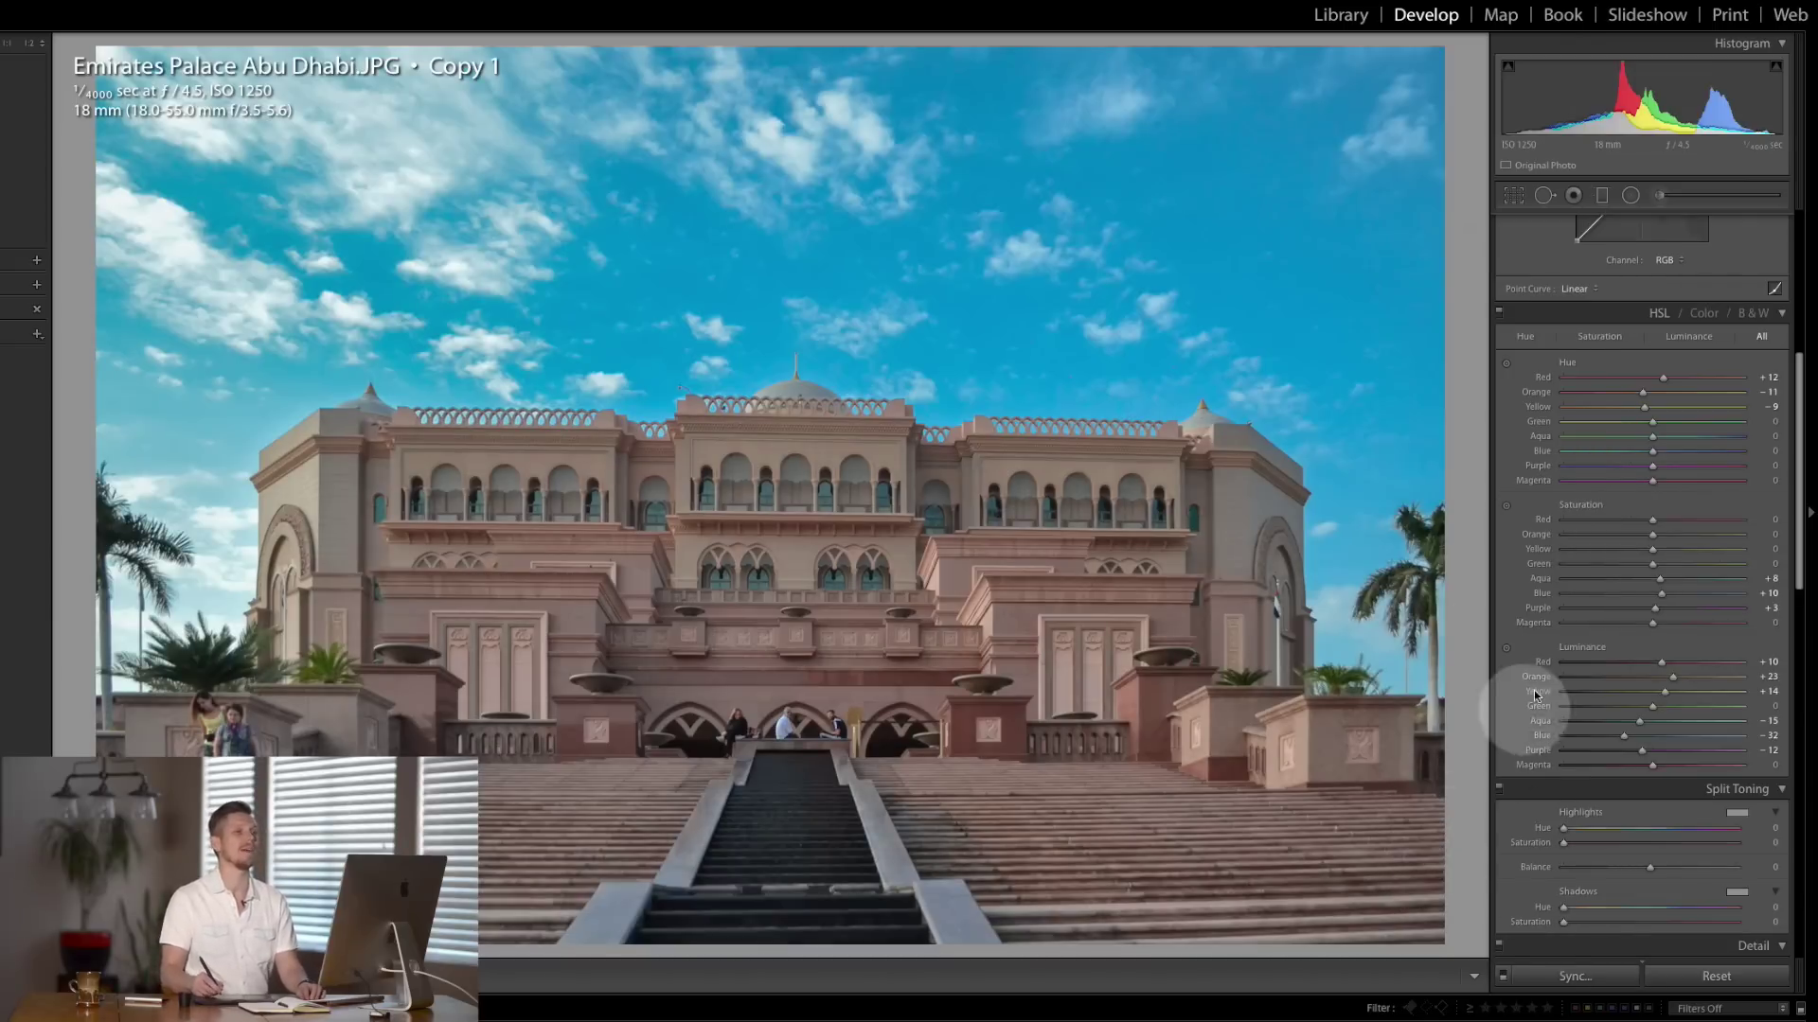
- Start a new Adjustment Brush with Highlights 28, Shadows 14 and Flow 81
drag(1798, 486, 1773, 191)
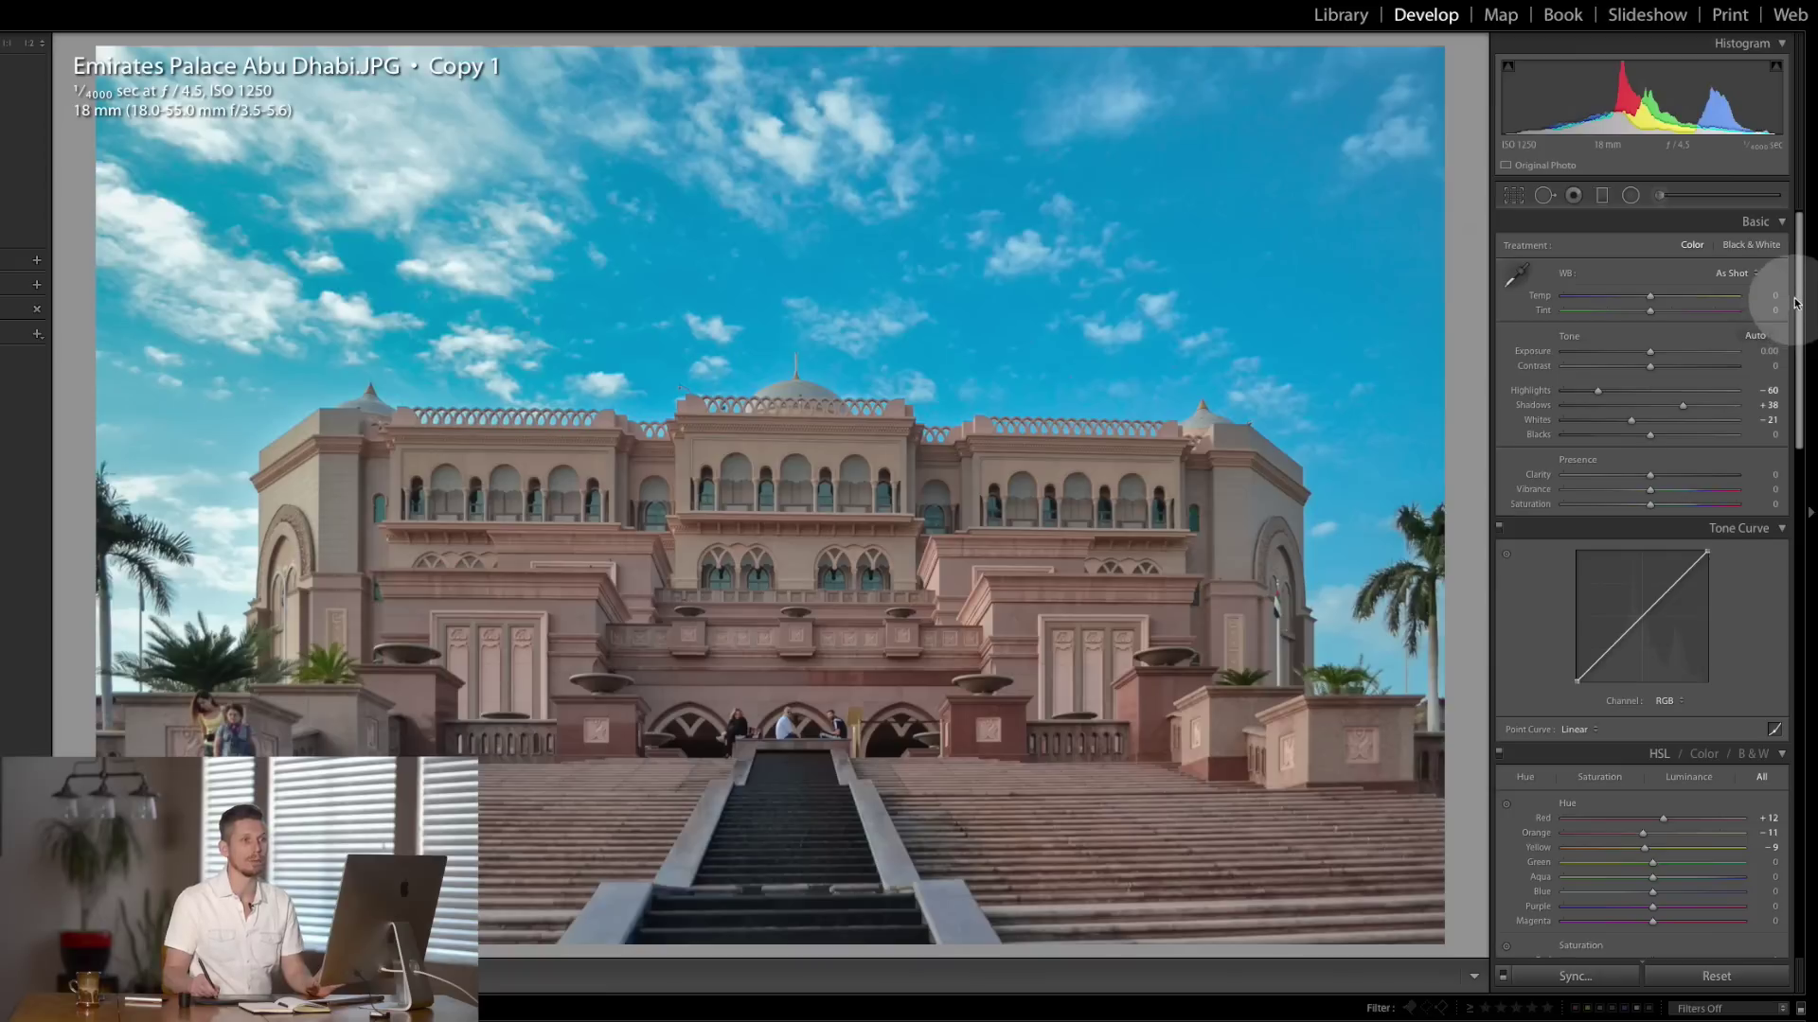
click(1659, 199)
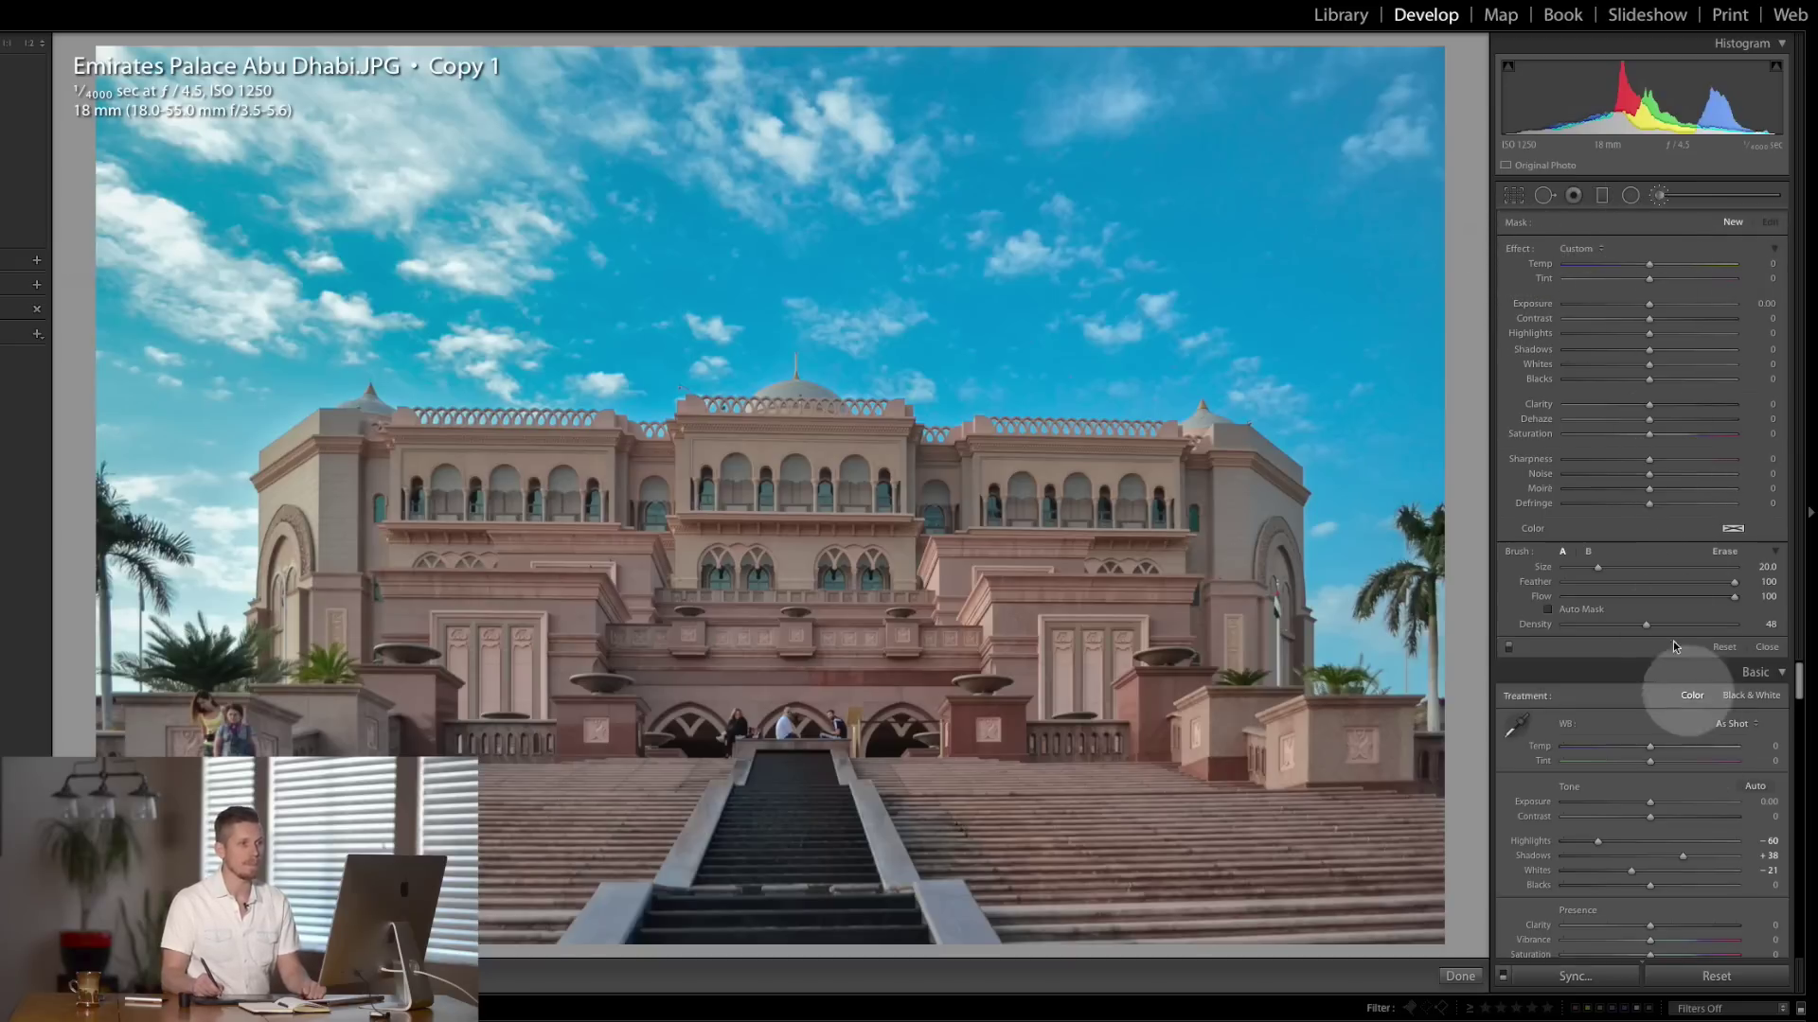
drag(1653, 333, 1673, 334)
drag(1649, 349, 1662, 349)
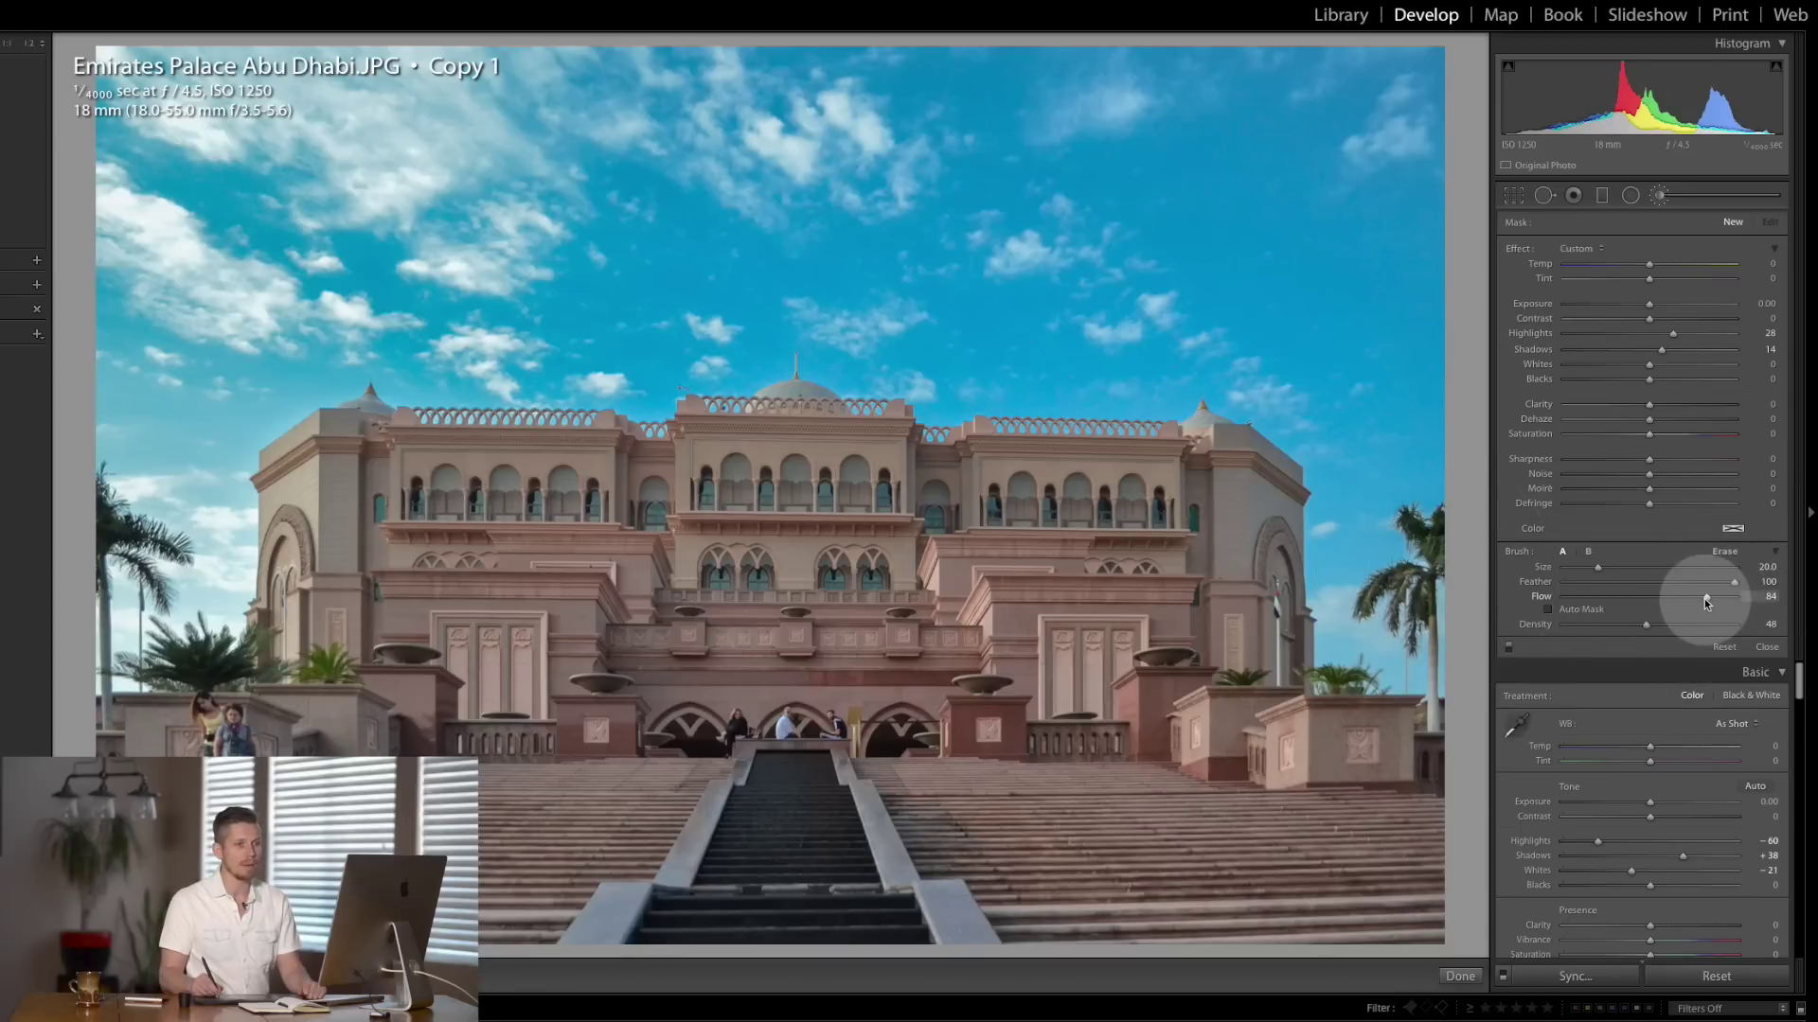
drag(1704, 598, 1701, 600)
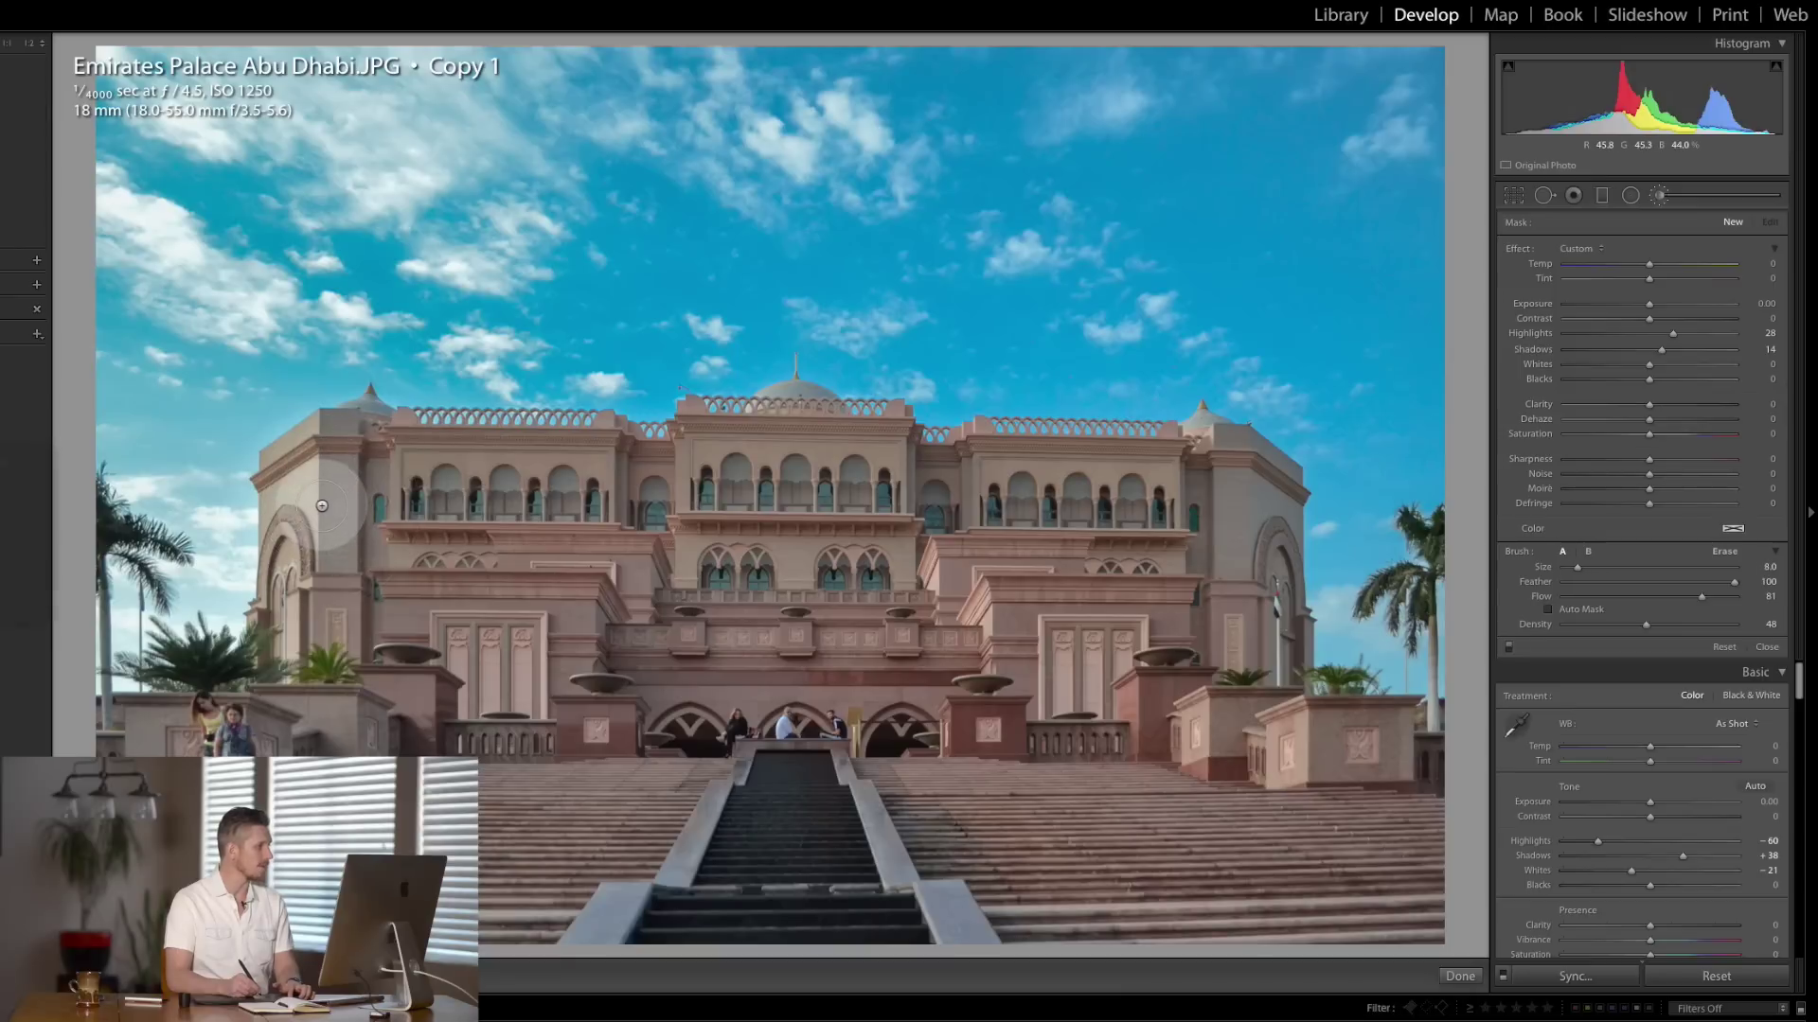
- Brush down the palace's left tower at size 8.0 and raise the adjustment's Highlights to 47 and Exposure to 3.39
drag(291, 473, 293, 636)
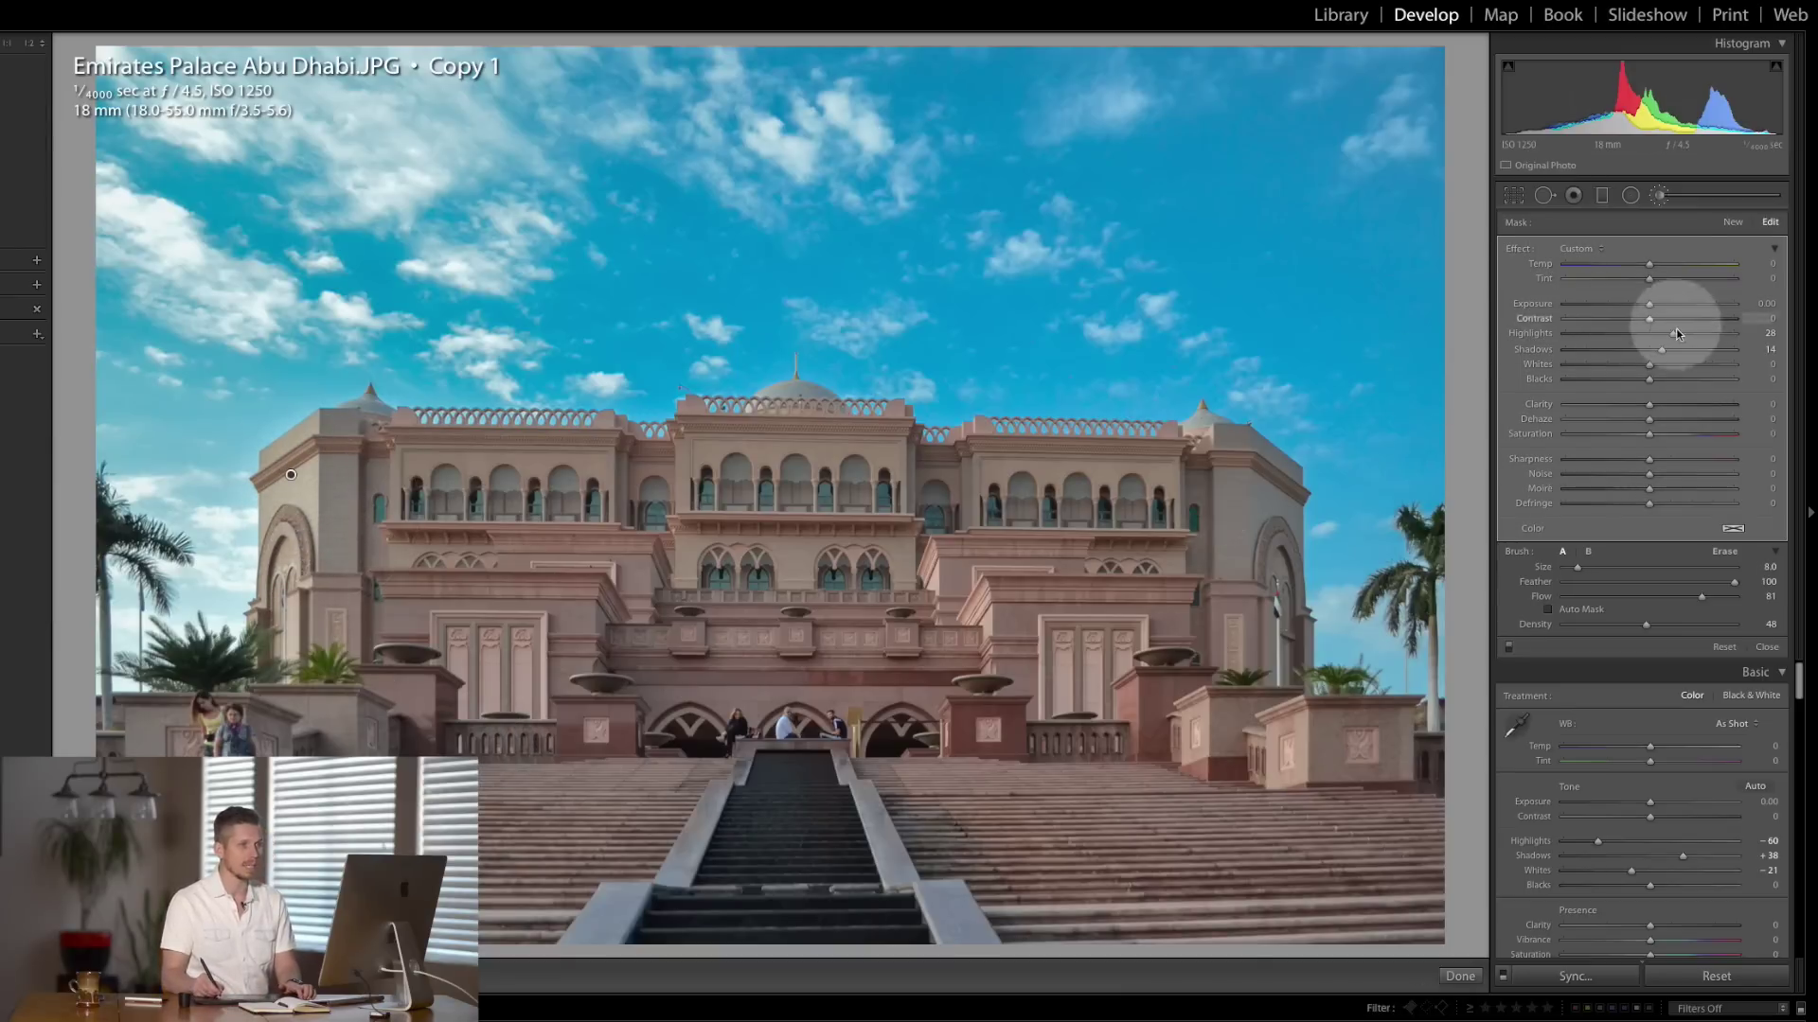
mouse_move(1772, 334)
mouse_down()
mouse_move(1689, 345)
mouse_move(1685, 303)
mouse_up()
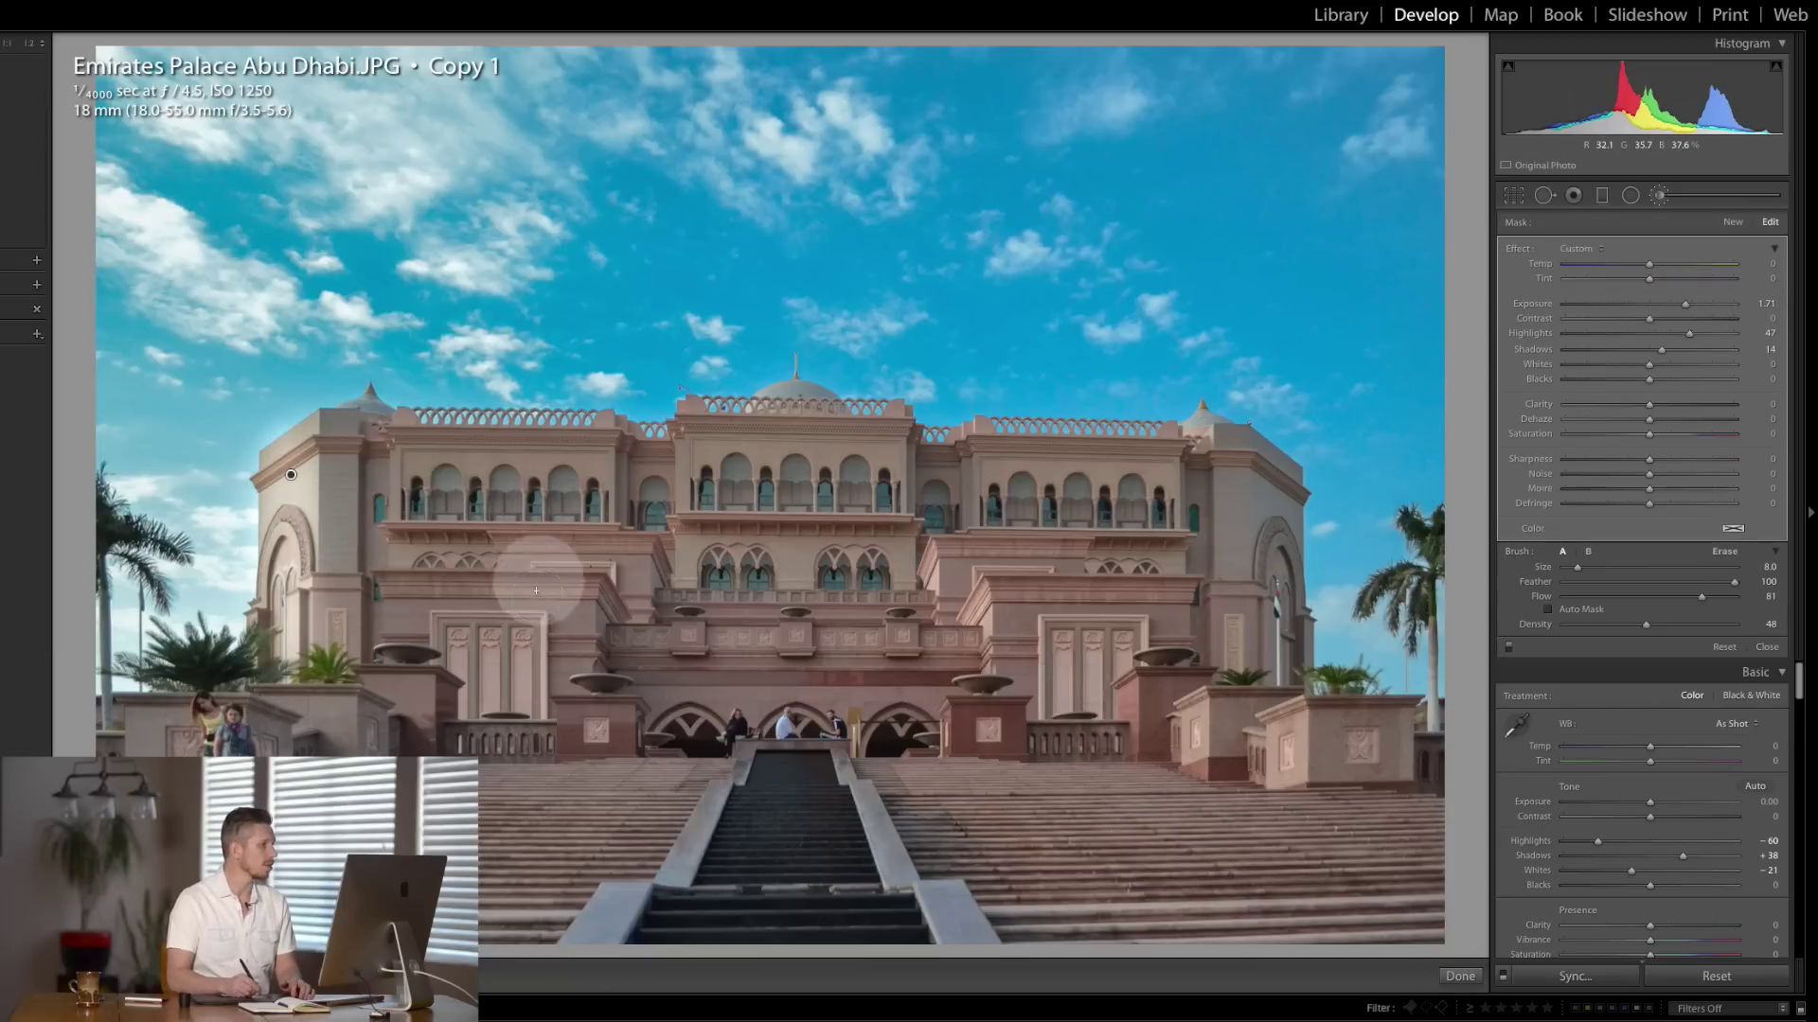
drag(1715, 307, 1738, 308)
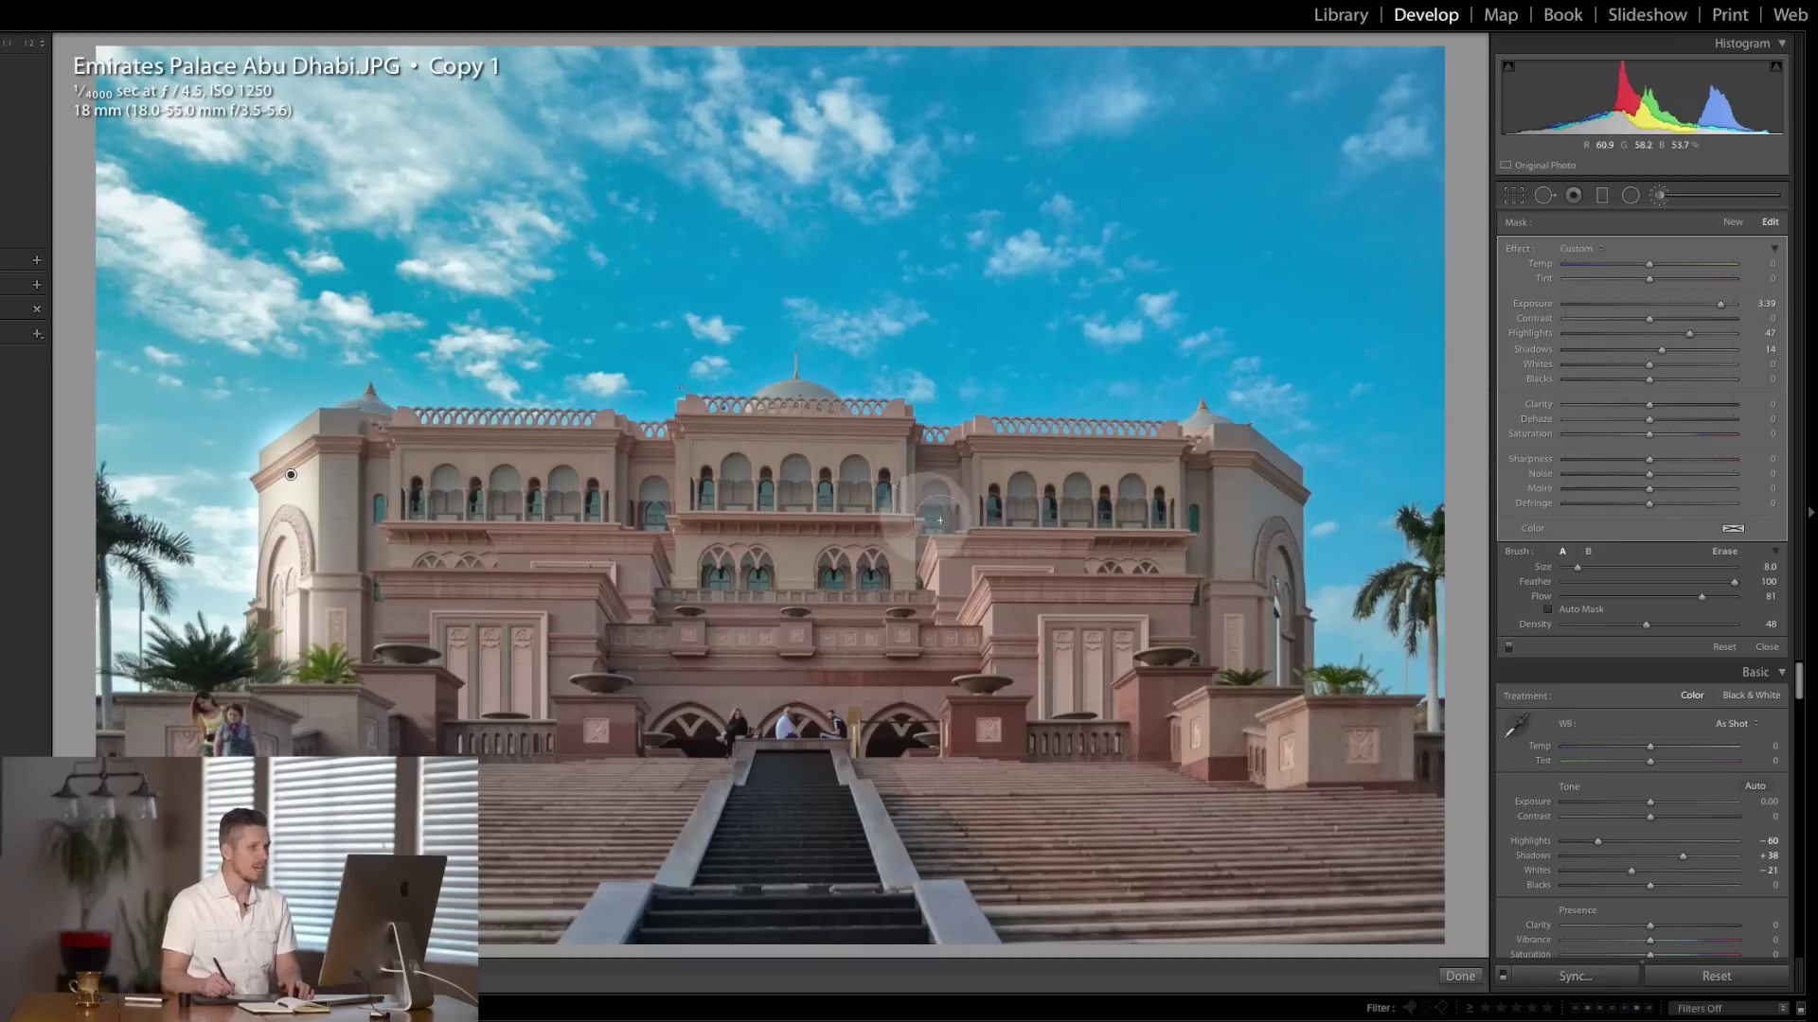
- Shrink the brush to size 3.0 in stages while painting the narrow left-facing walls of the facade
key(bracketleft)
key(bracketleft)
key(bracketleft)
key(bracketleft)
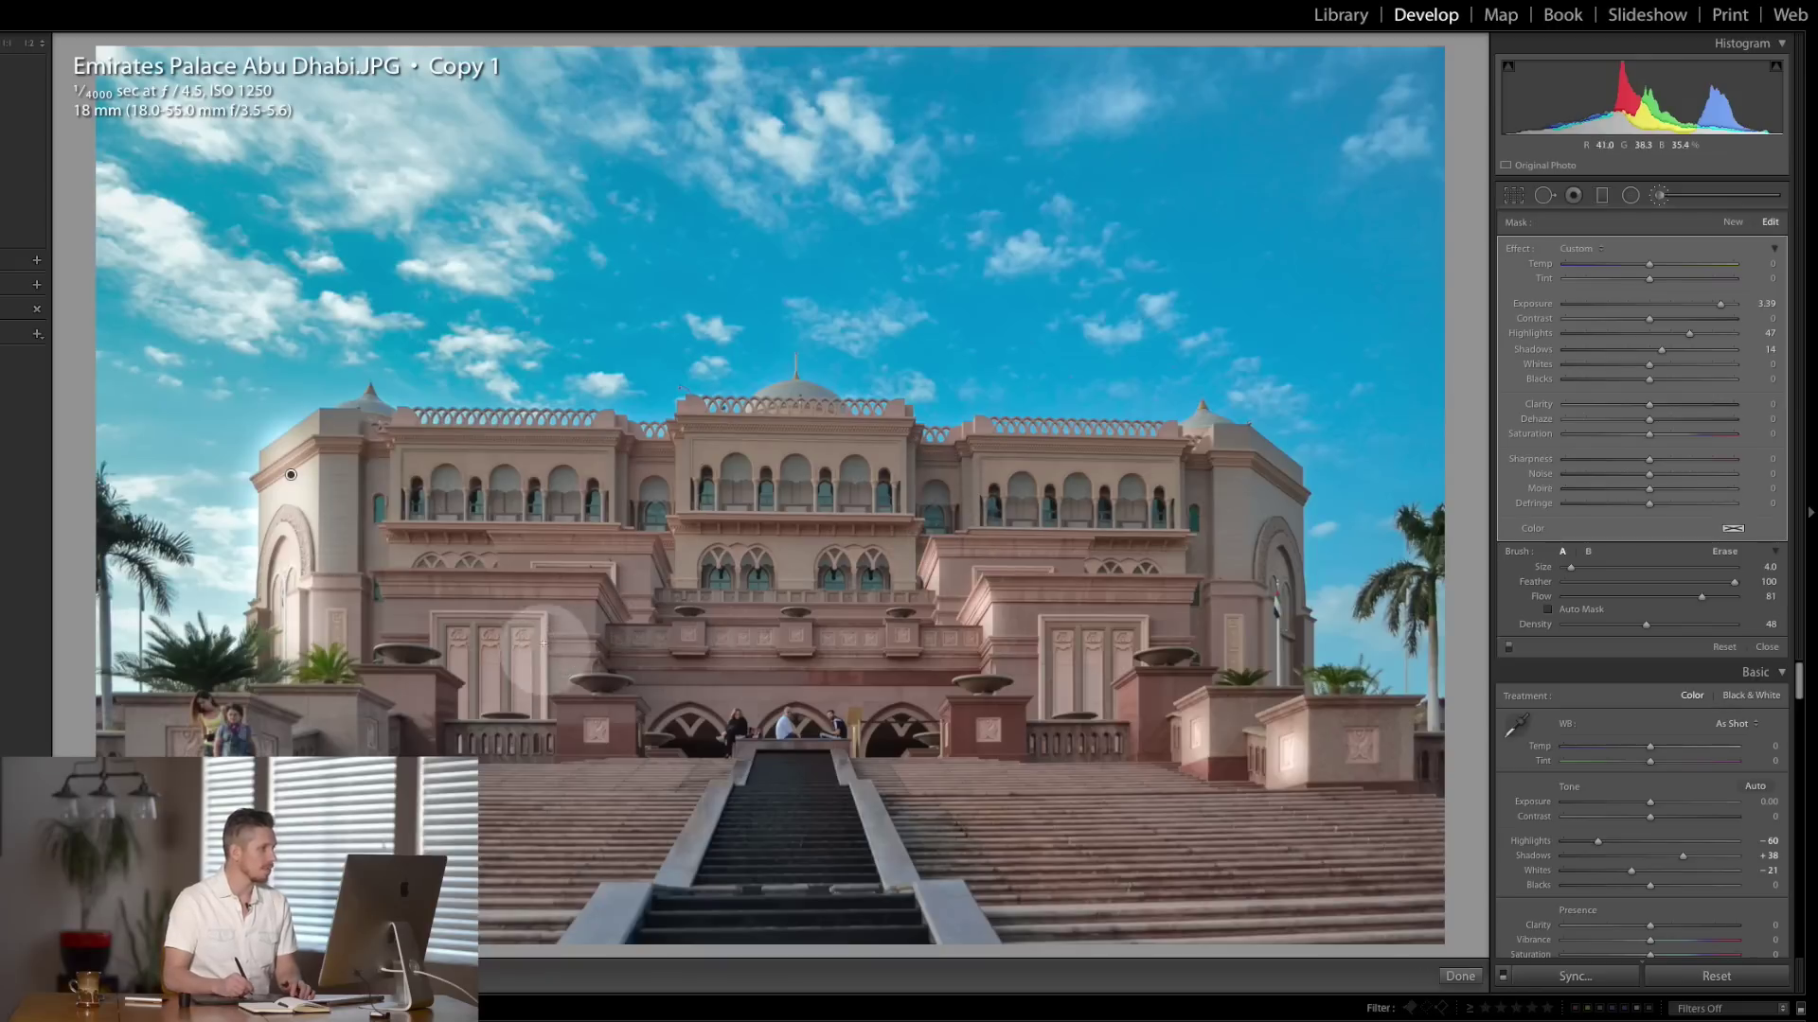
key(bracketleft)
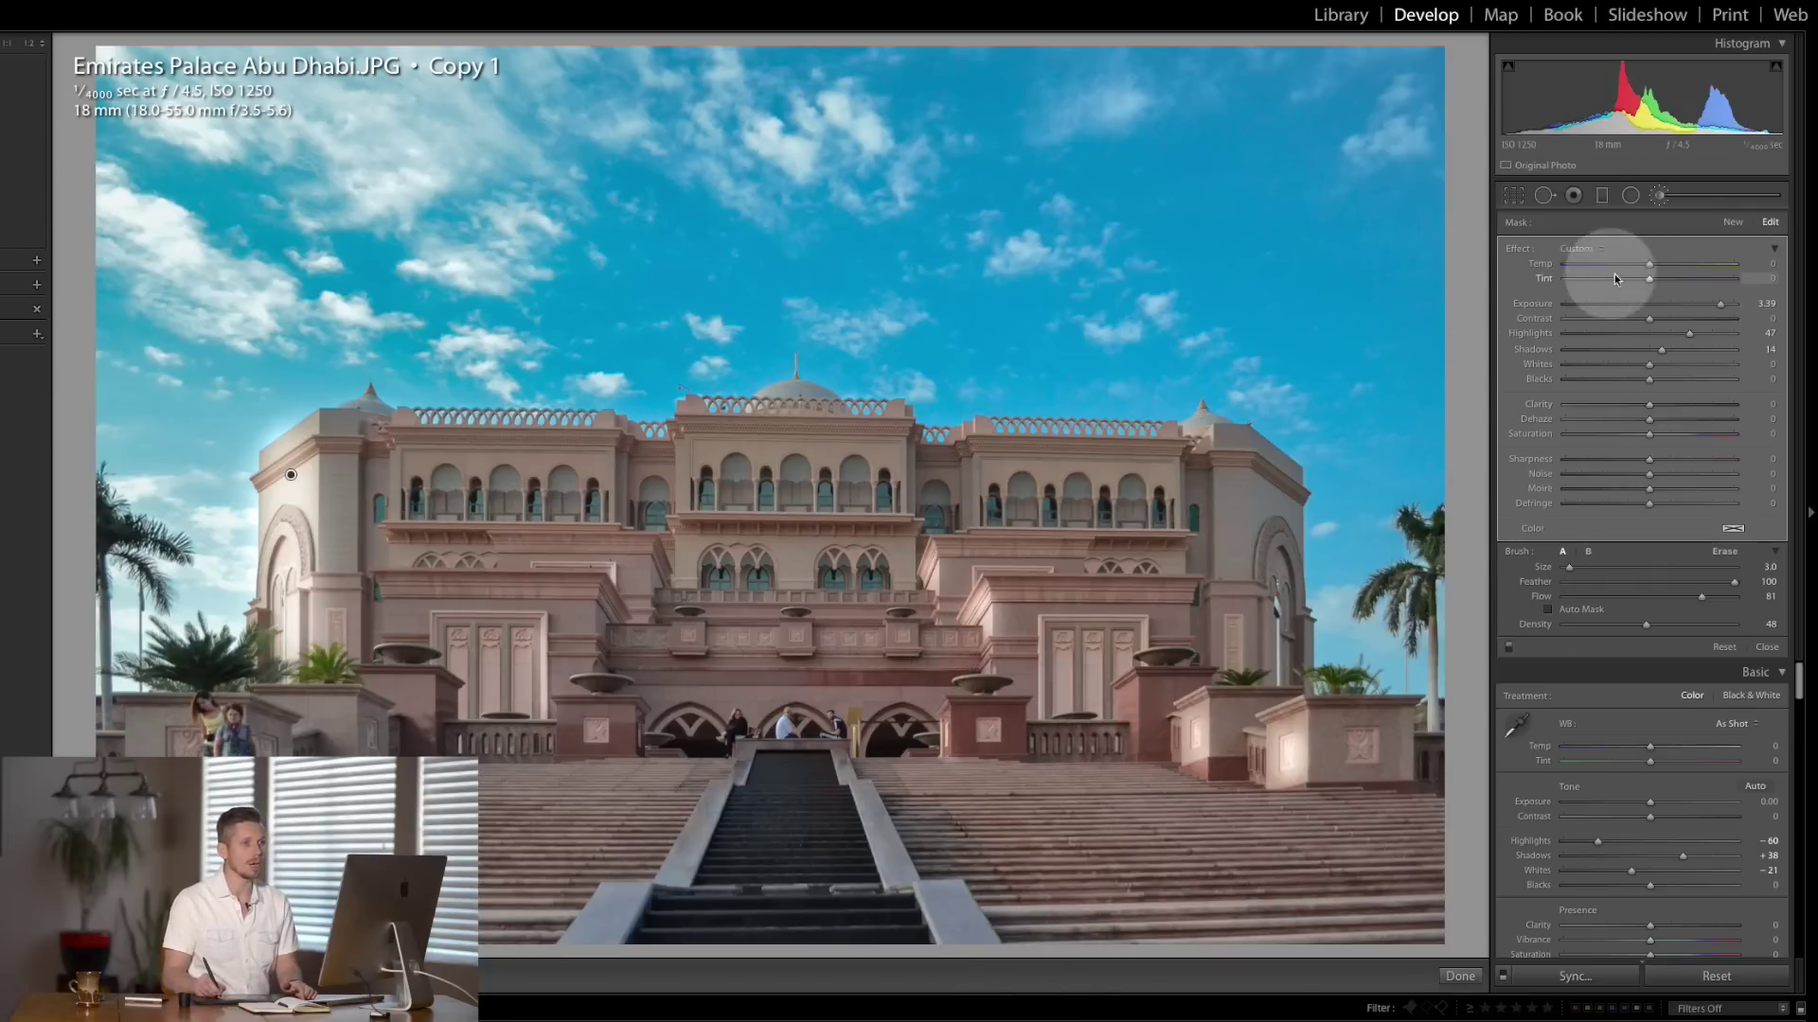
- Reset the brush adjustment's Exposure to 0 and set Temp to 32, Highlights to 45, Shadows to 22 and Whites to 10
click(1655, 305)
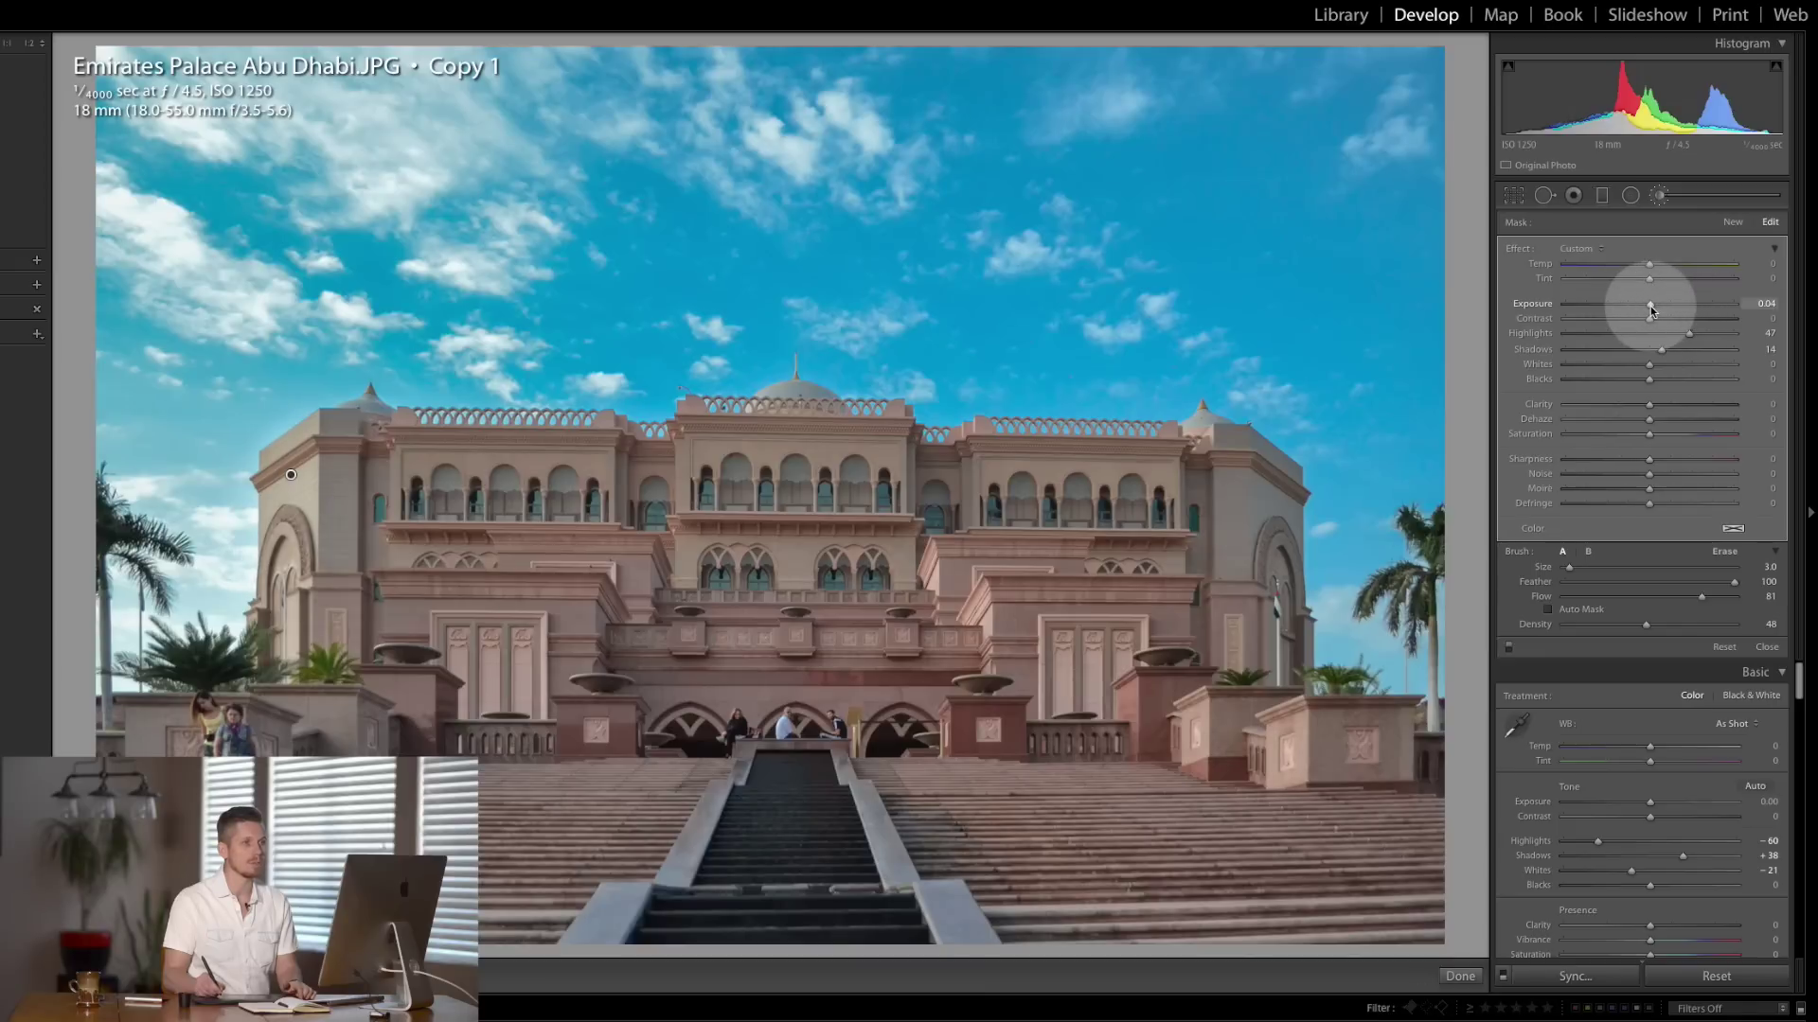
double_click(1646, 305)
mouse_move(1652, 267)
mouse_down()
mouse_move(1720, 269)
mouse_move(1682, 272)
mouse_up()
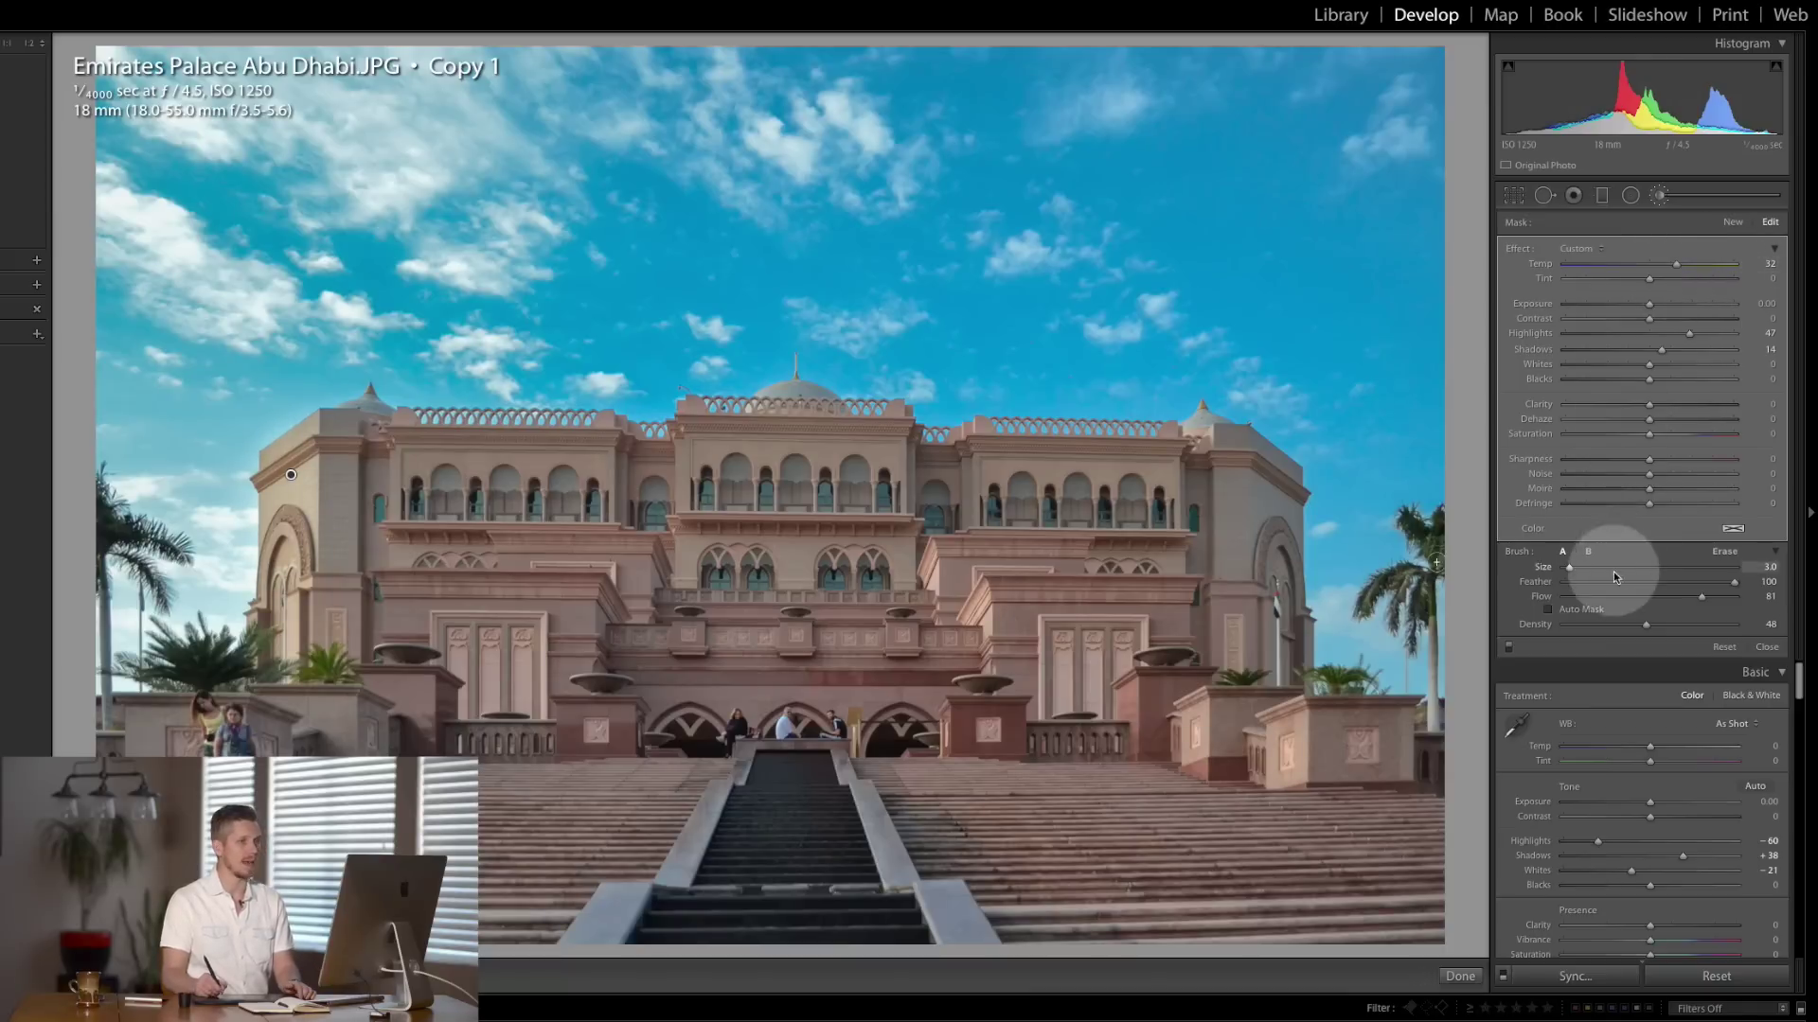
drag(1665, 355, 1684, 352)
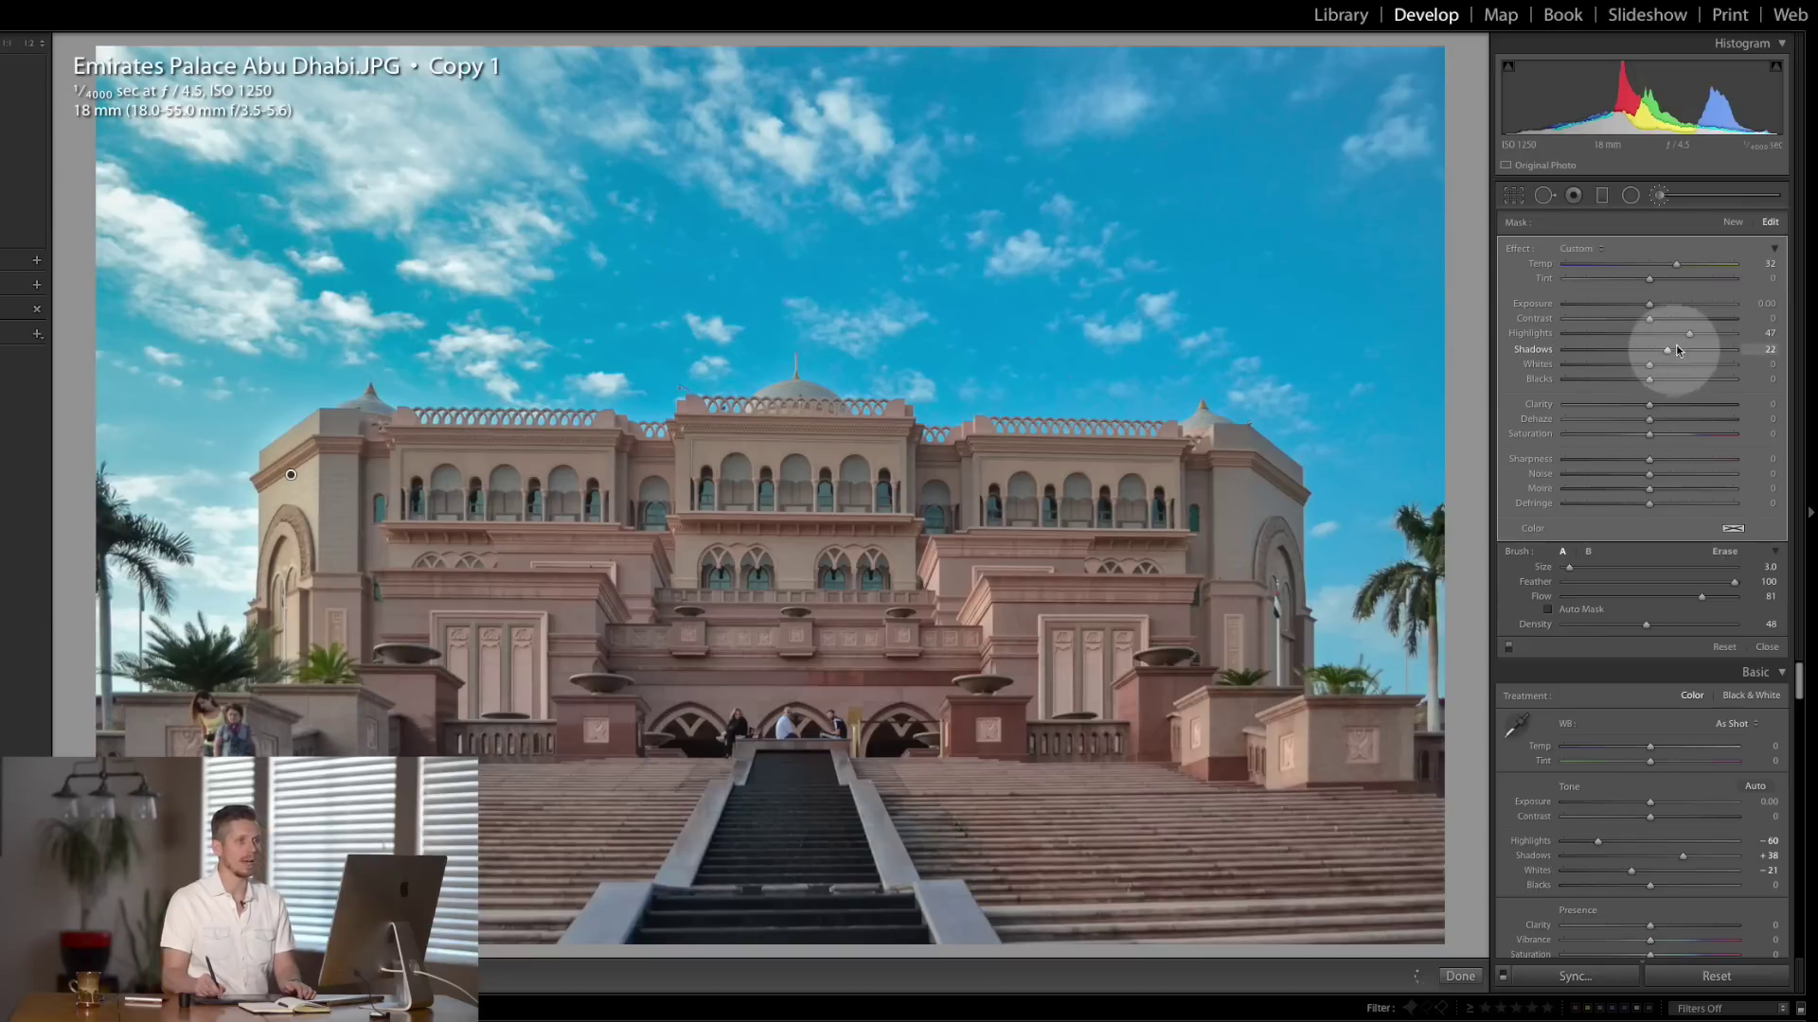
drag(1691, 333, 1704, 362)
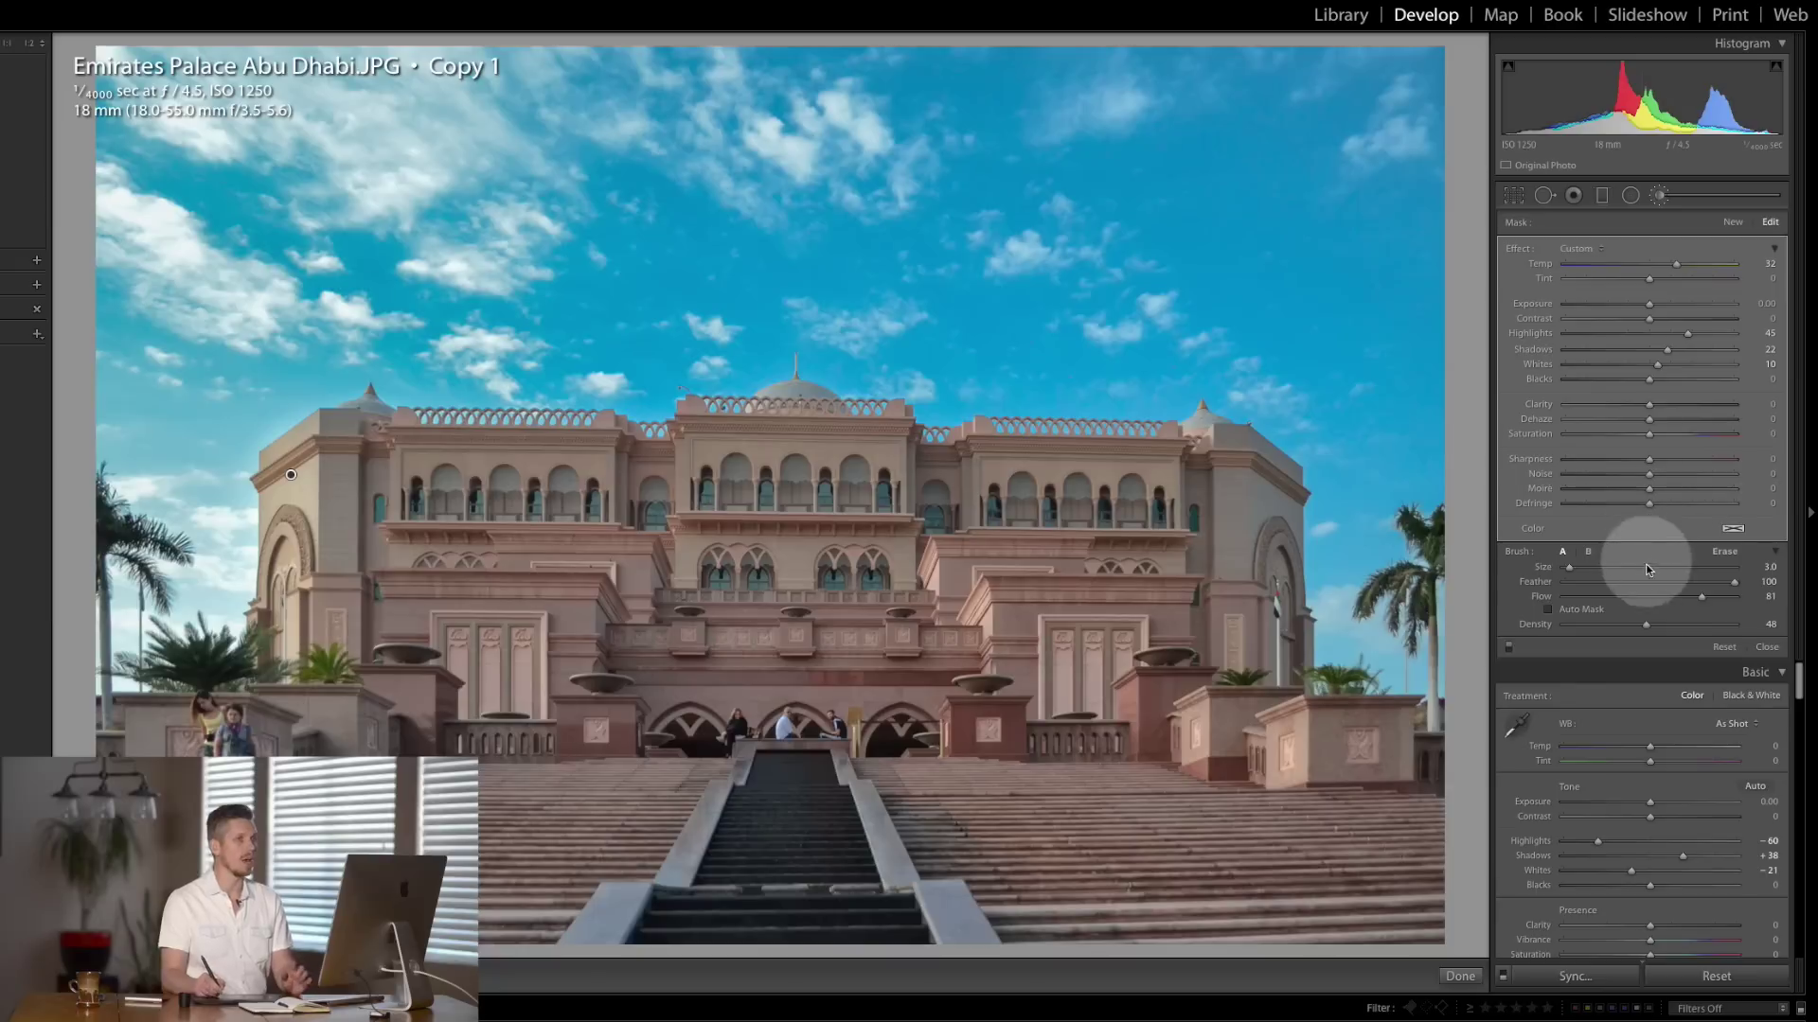
- Create a new, cooler brush adjustment with Temp -22, Highlights -21, Shadows -14 and Whites -3
click(1731, 225)
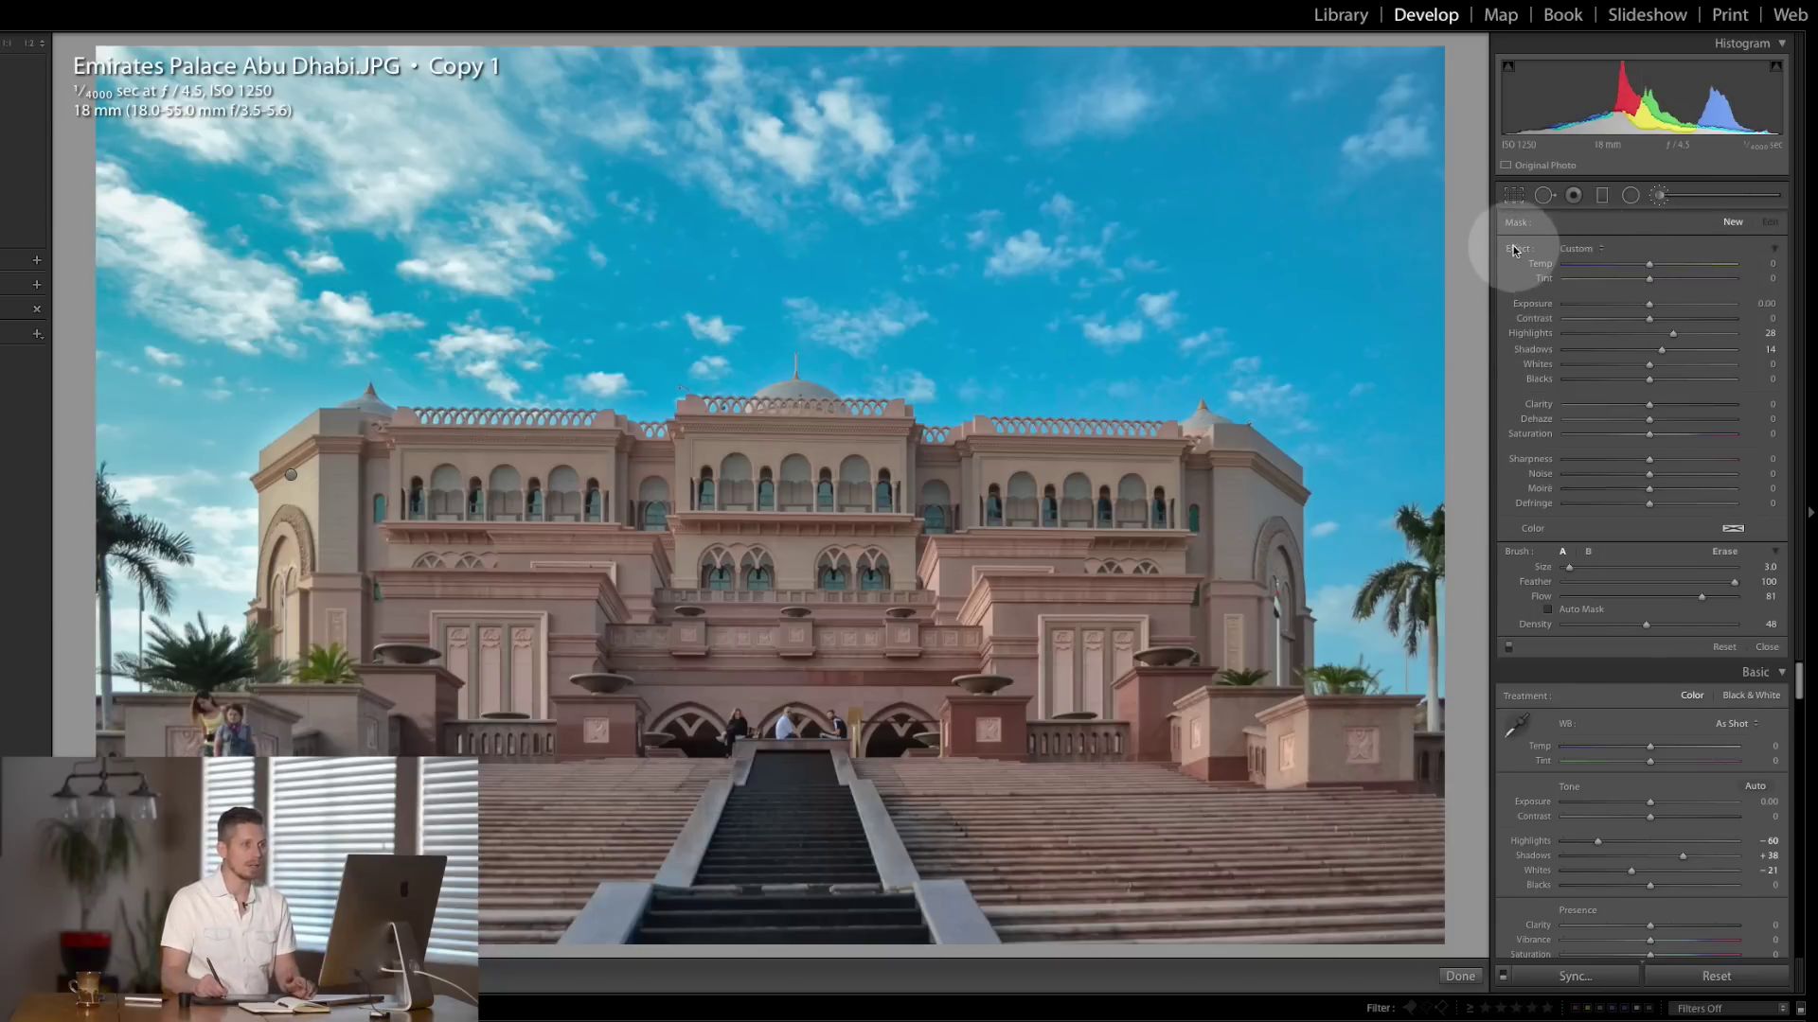
drag(1647, 264, 1624, 271)
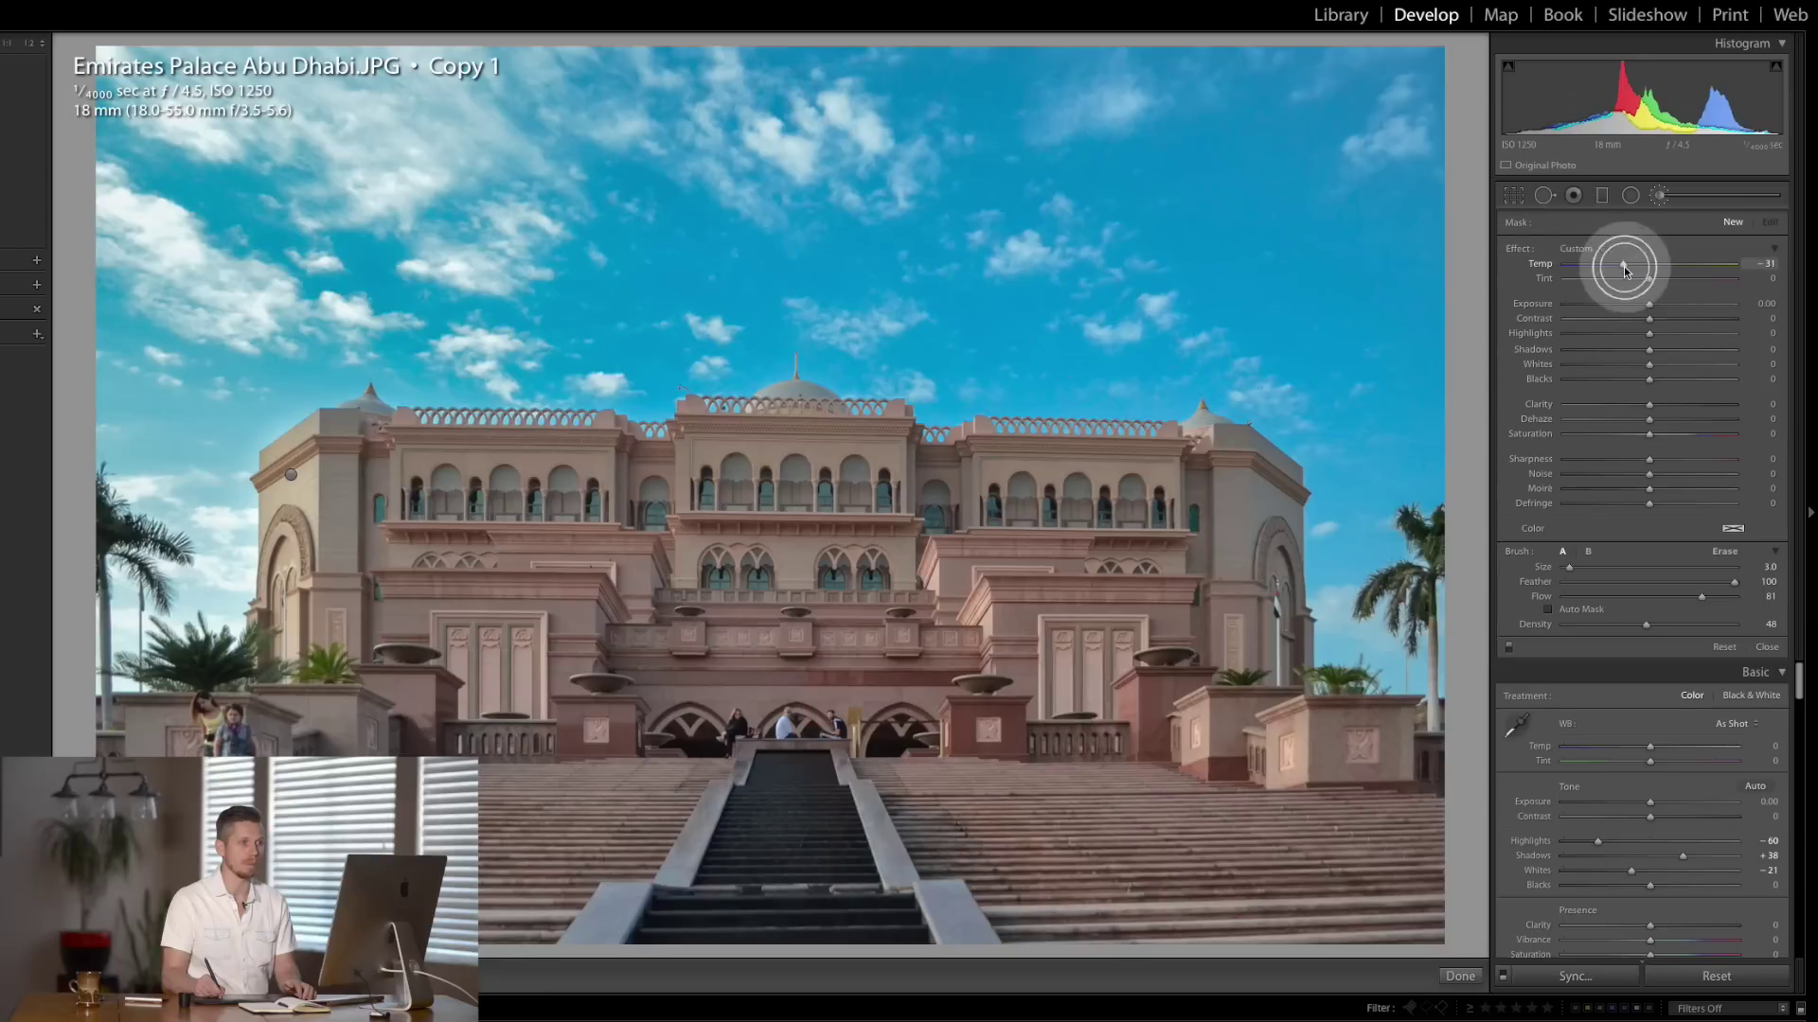
drag(1648, 334, 1630, 334)
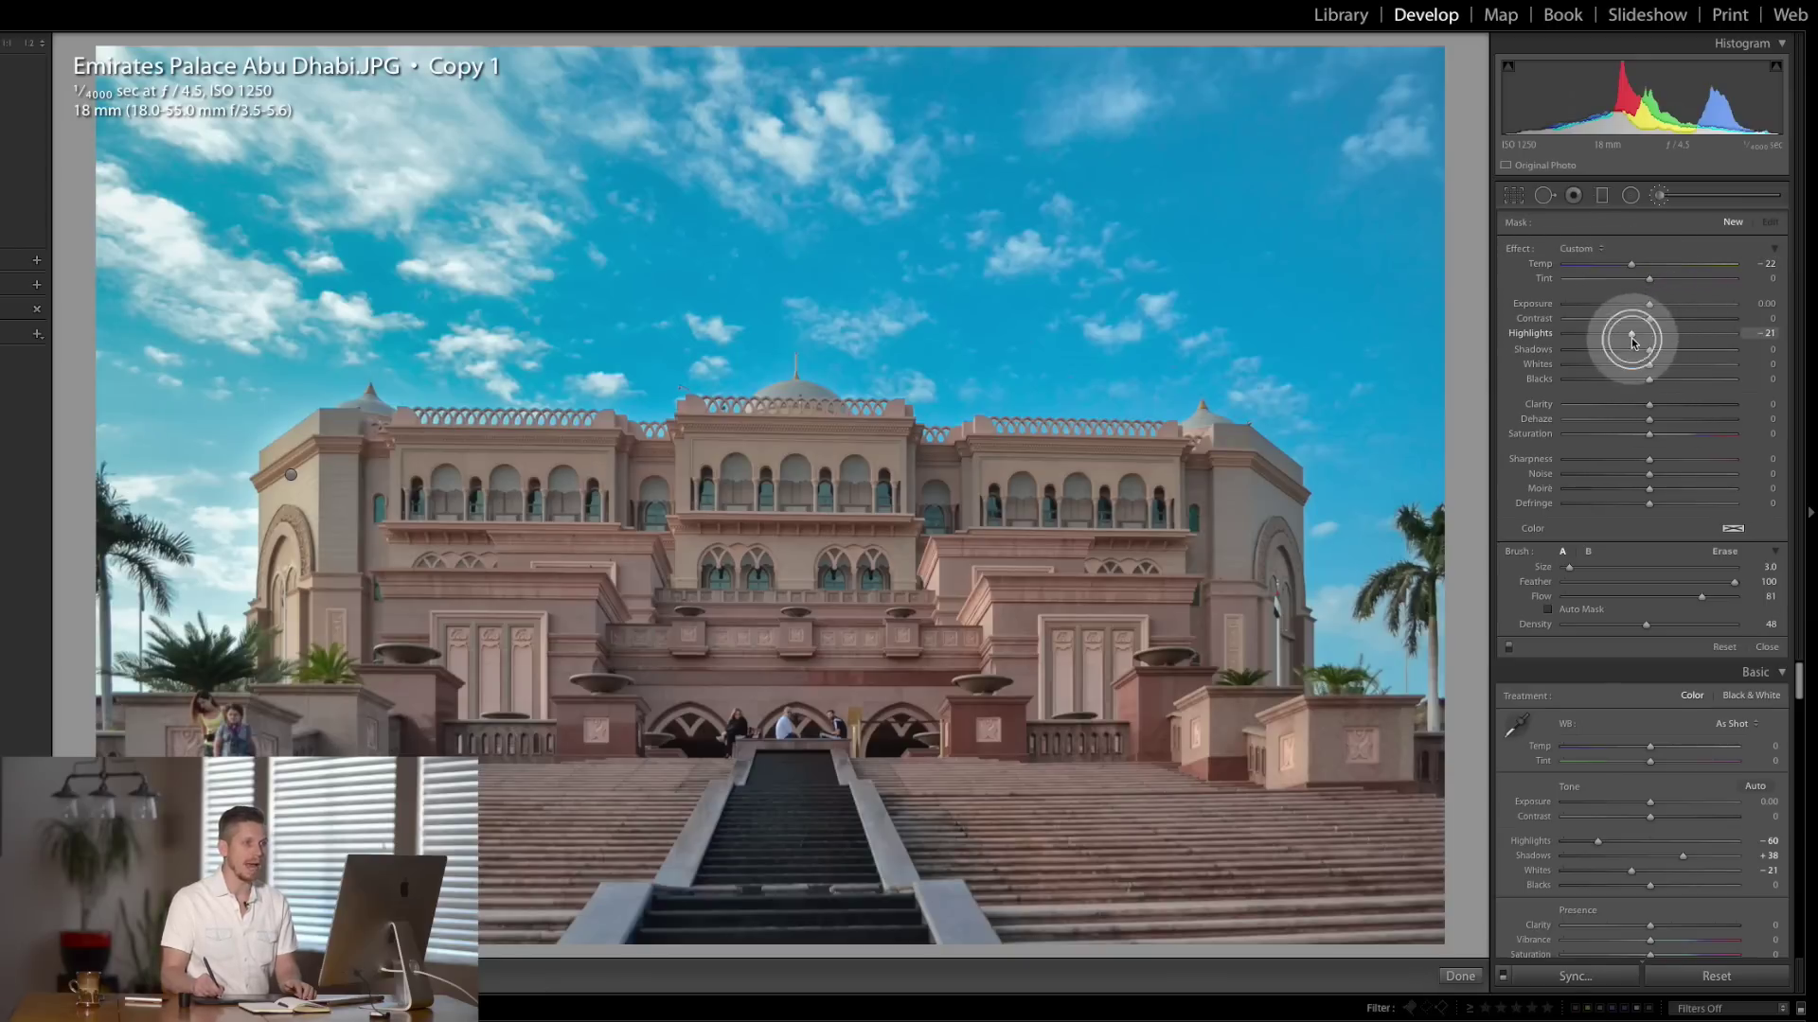
drag(1644, 365, 1642, 366)
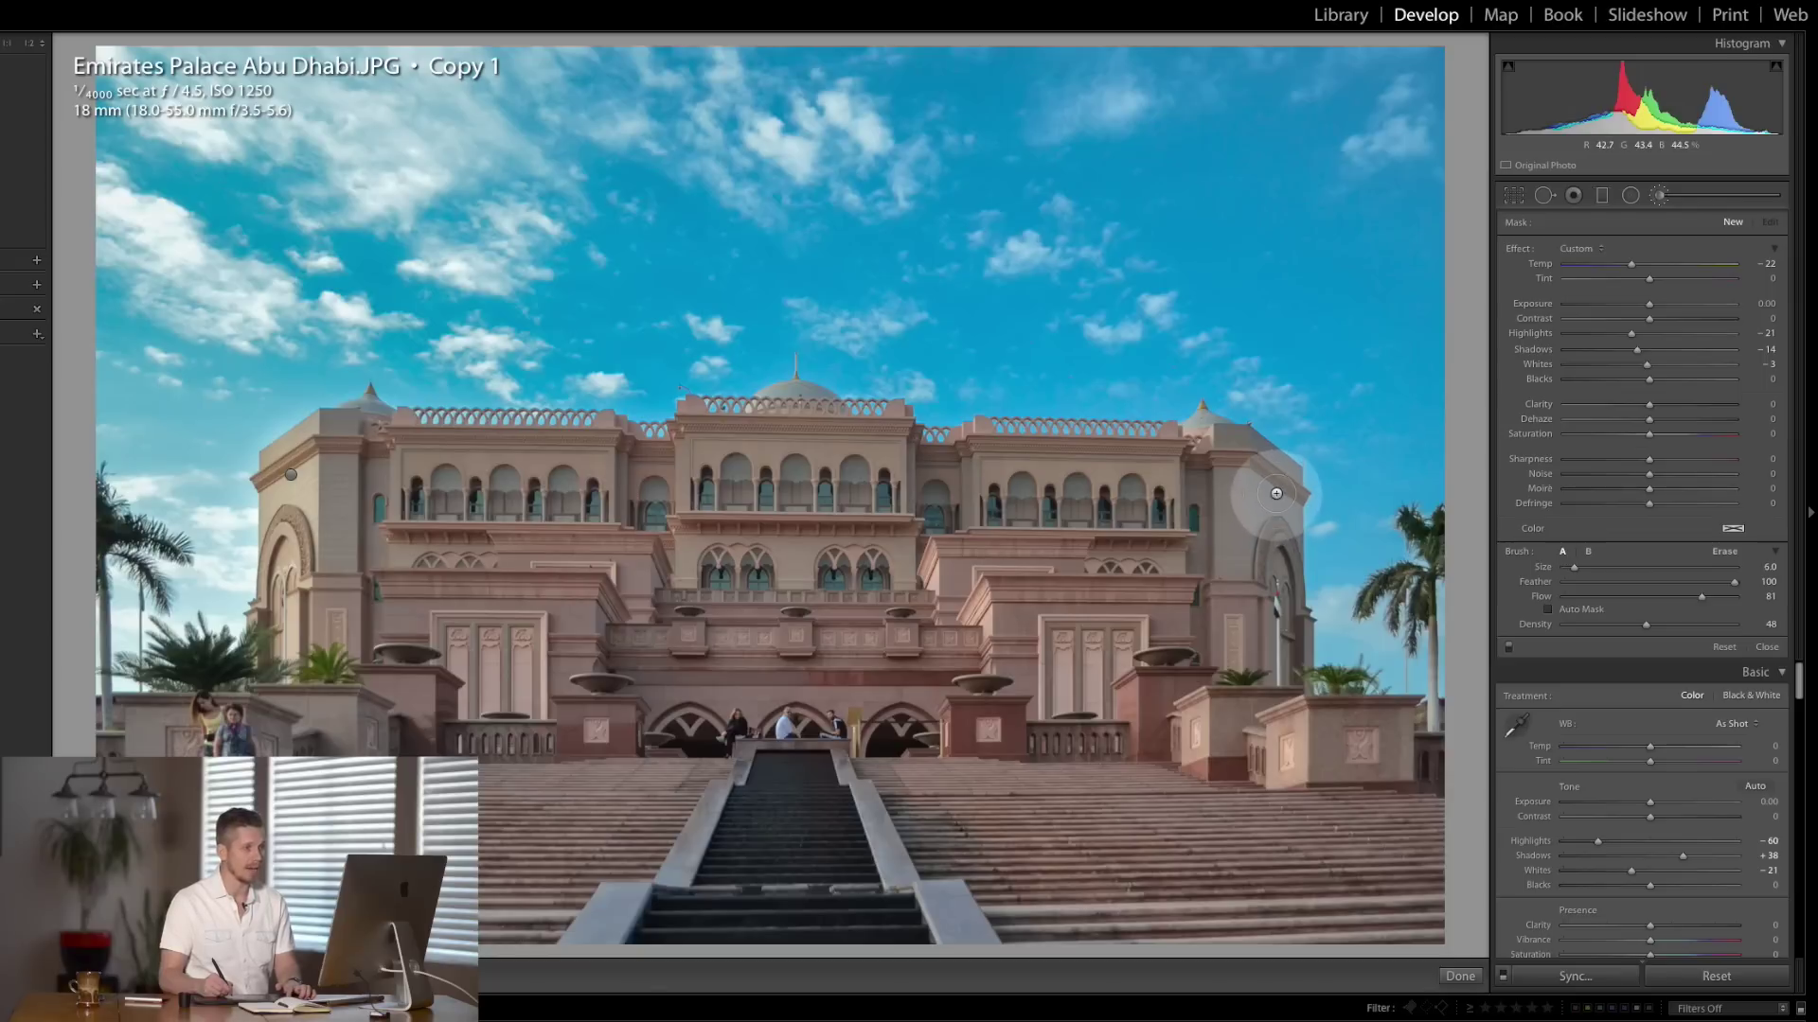
- Paint the cool brush adjustment down the palace's shaded right tower, varying the brush between sizes 6.0 and 7.0
mouse_move(1274, 478)
mouse_down()
mouse_move(1307, 688)
mouse_move(1299, 563)
mouse_move(1274, 521)
mouse_up()
key(bracketleft)
key(bracketleft)
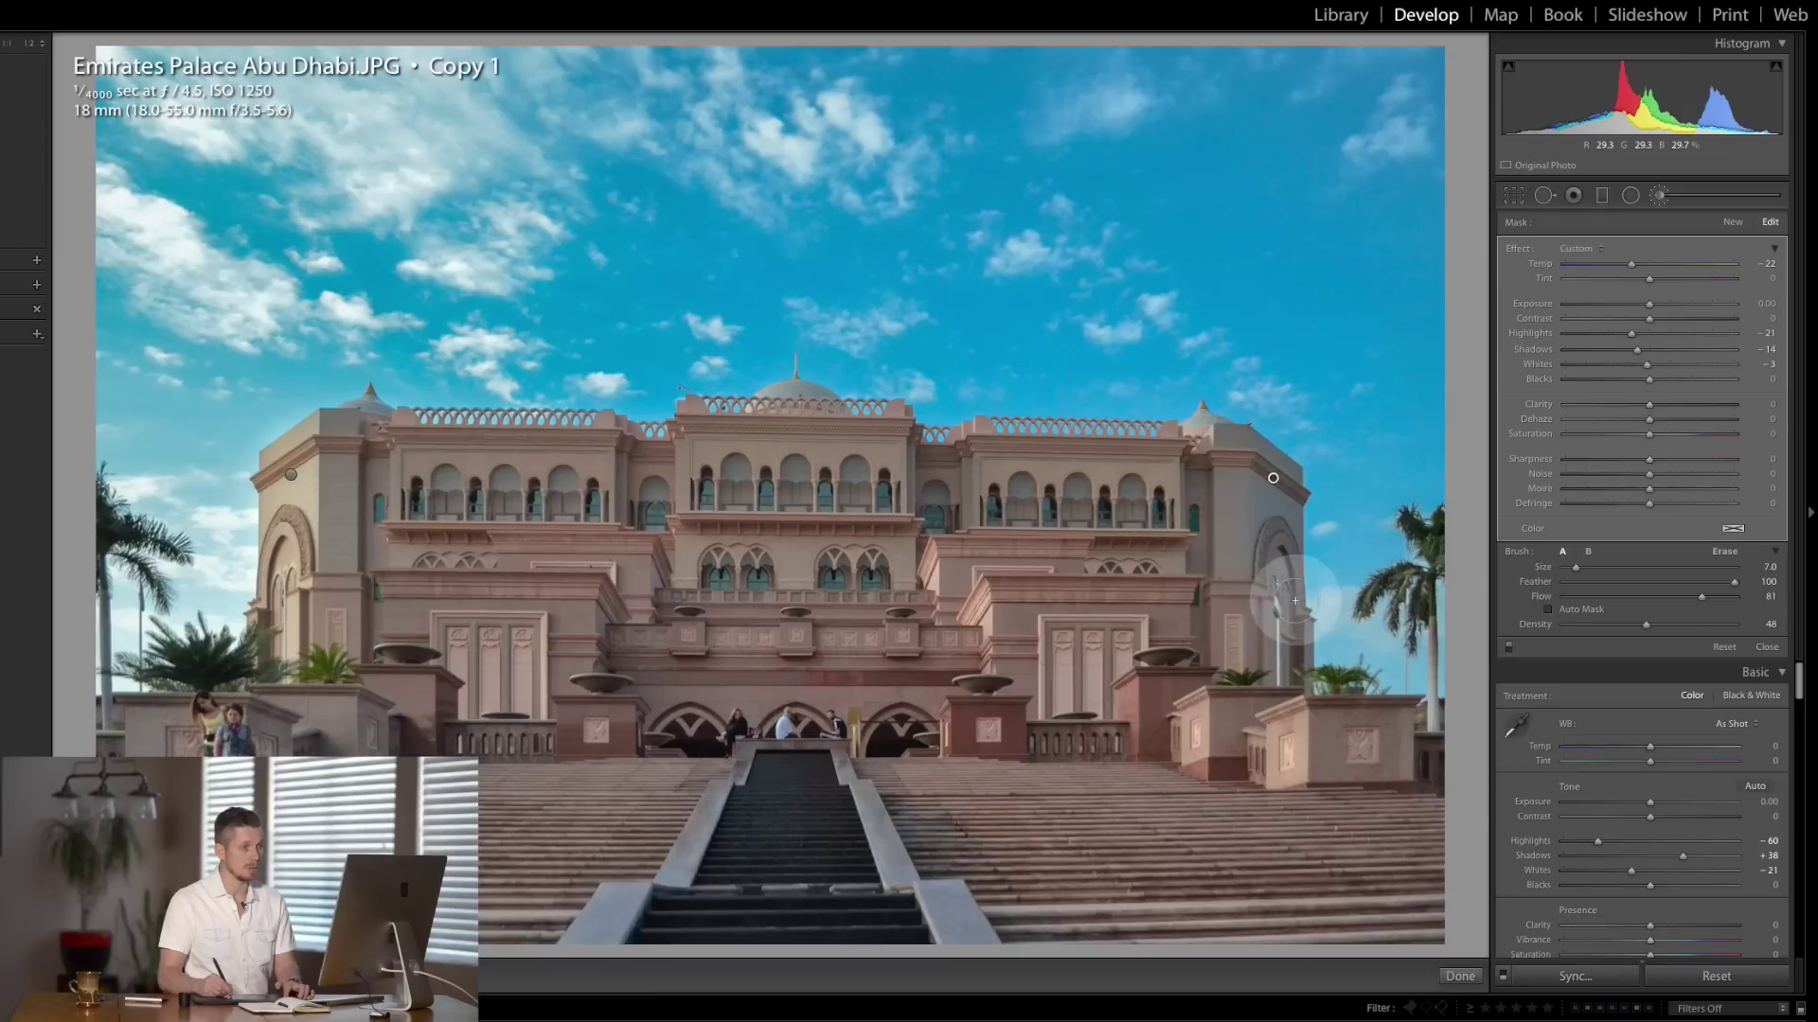
key(bracketleft)
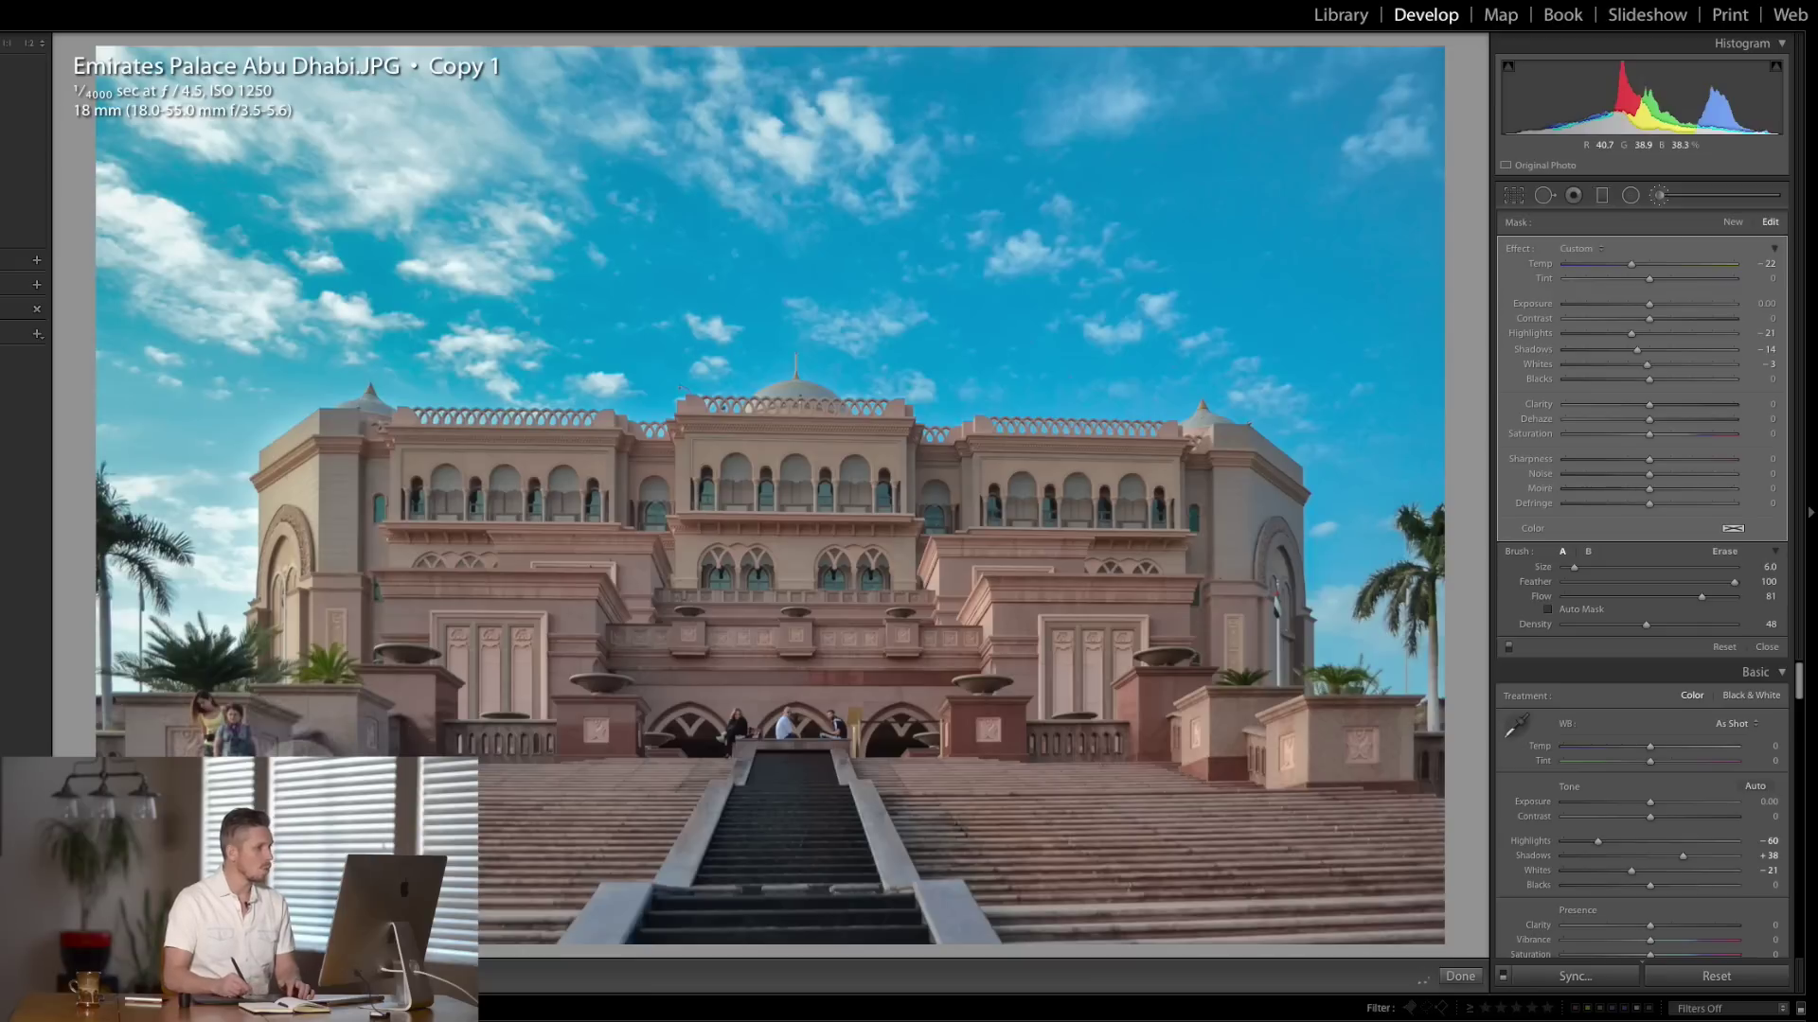
- Reduce the brush to size 3.0, raise its Flow to 99 and paint the shaded right-facing walls of the central facade
key(bracketleft)
key(bracketleft)
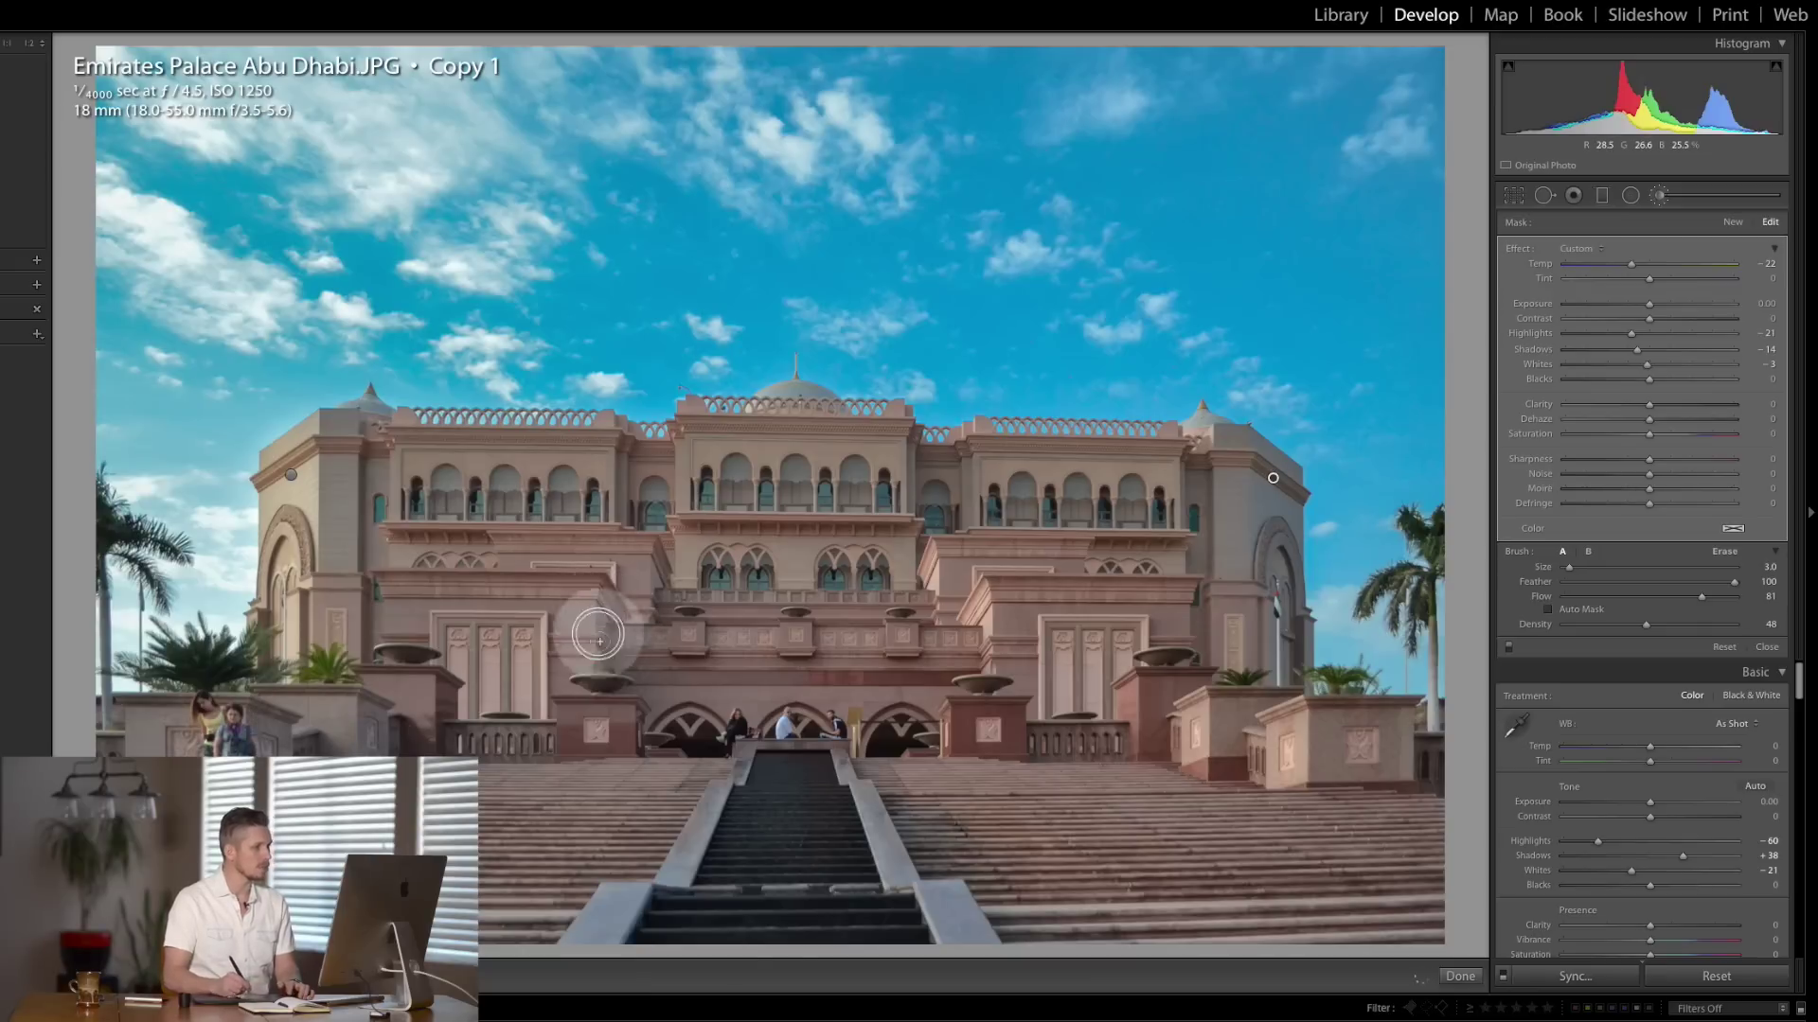
drag(1722, 594, 1735, 596)
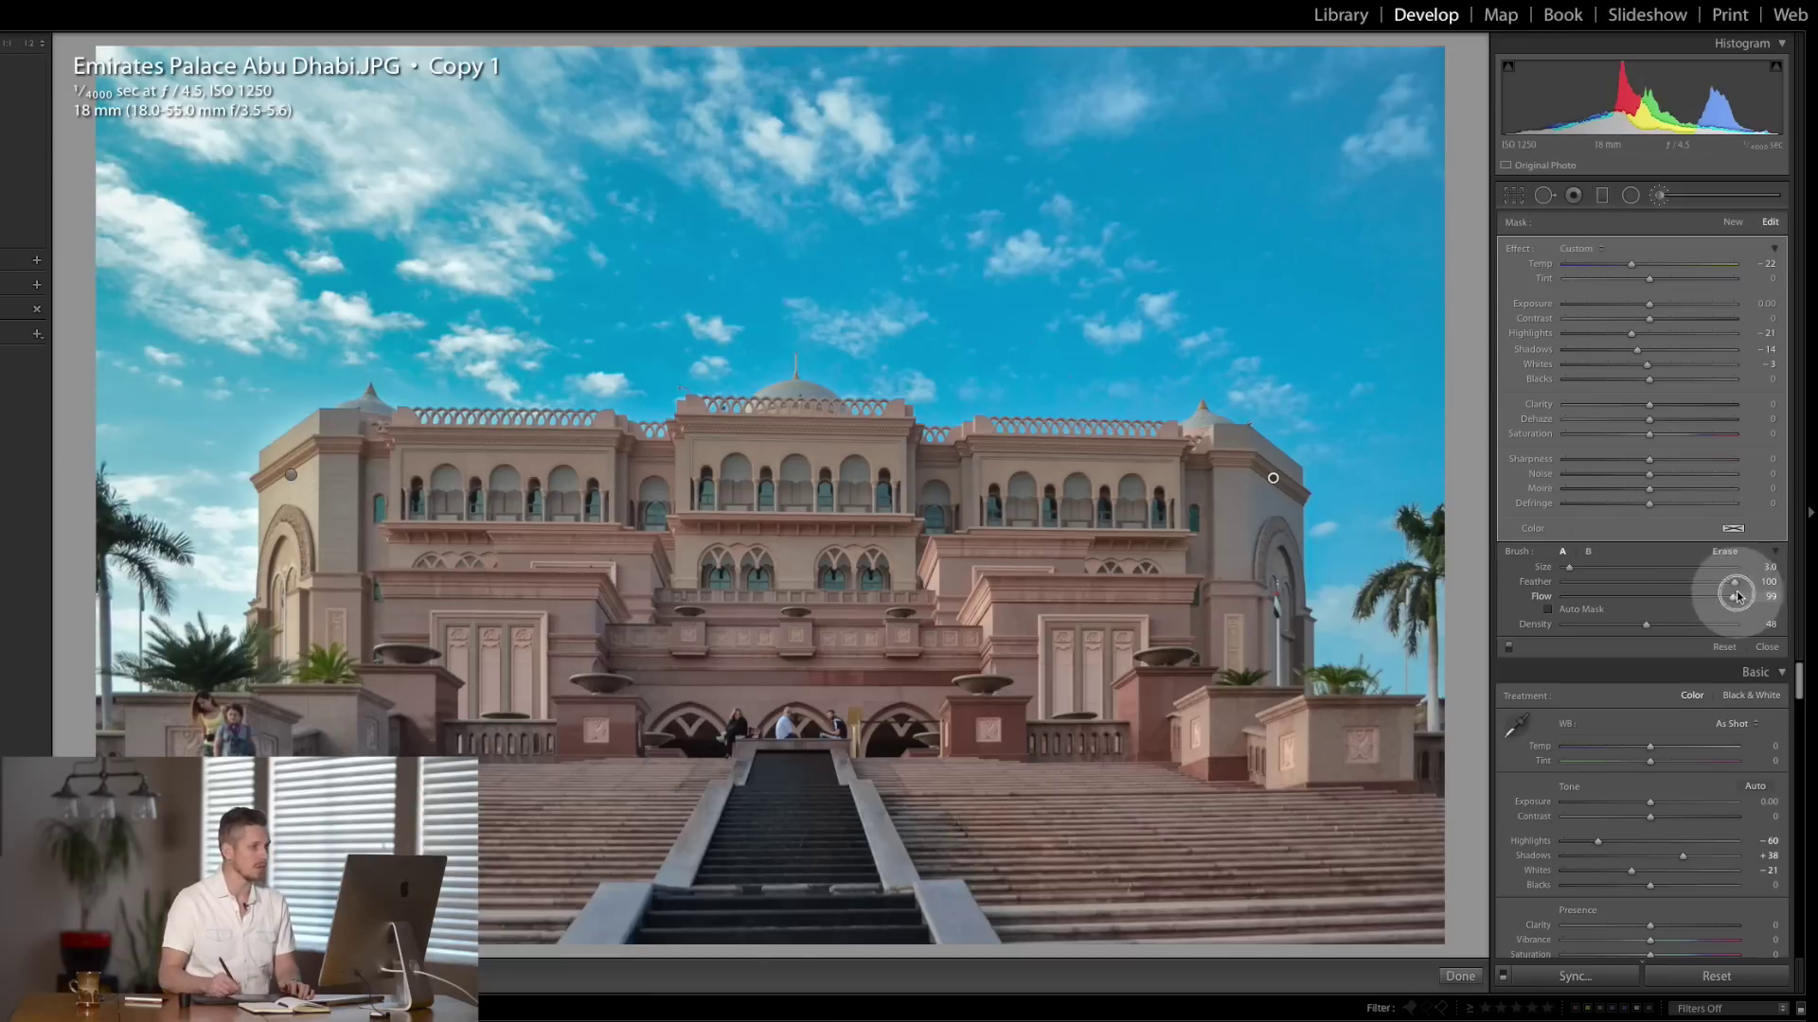
mouse_move(937, 503)
mouse_down()
mouse_move(641, 680)
mouse_move(691, 482)
mouse_move(620, 464)
mouse_move(626, 532)
mouse_move(666, 596)
mouse_up()
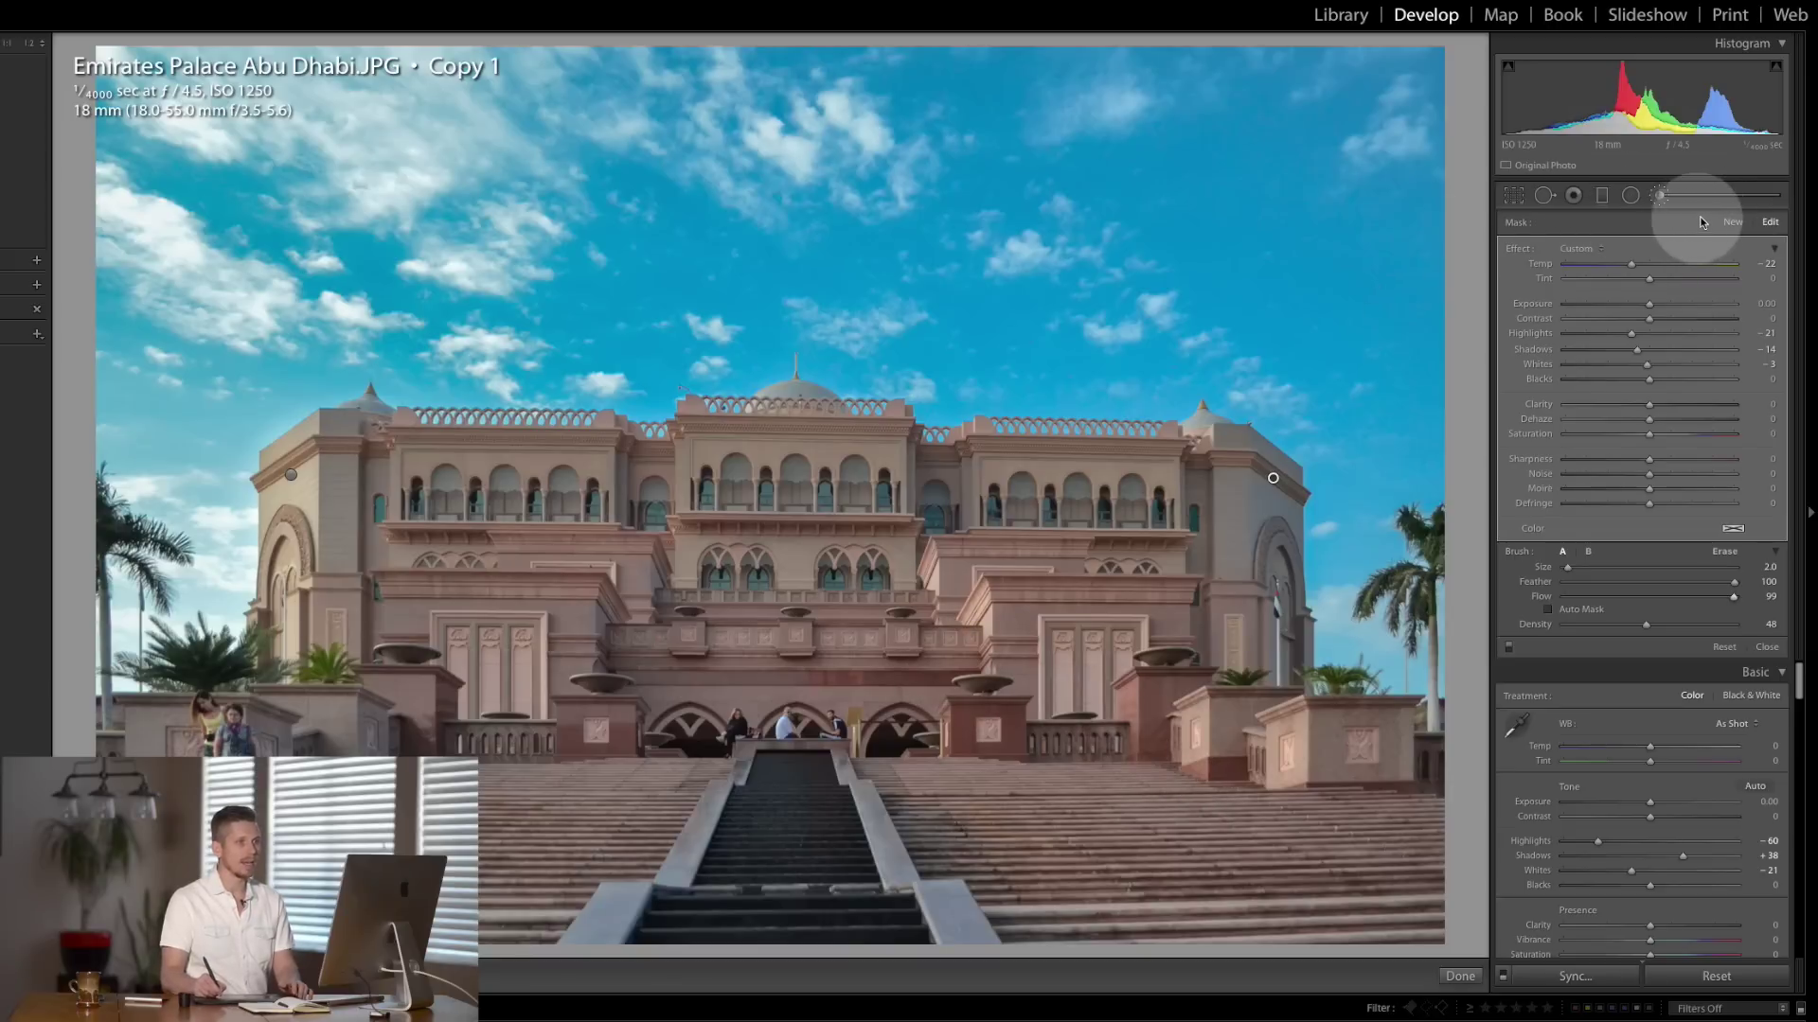
- Set the cool brush adjustment's Temp to -20 and finish the brush editing
mouse_move(1630, 265)
mouse_down()
mouse_move(1568, 268)
mouse_move(1633, 267)
mouse_up()
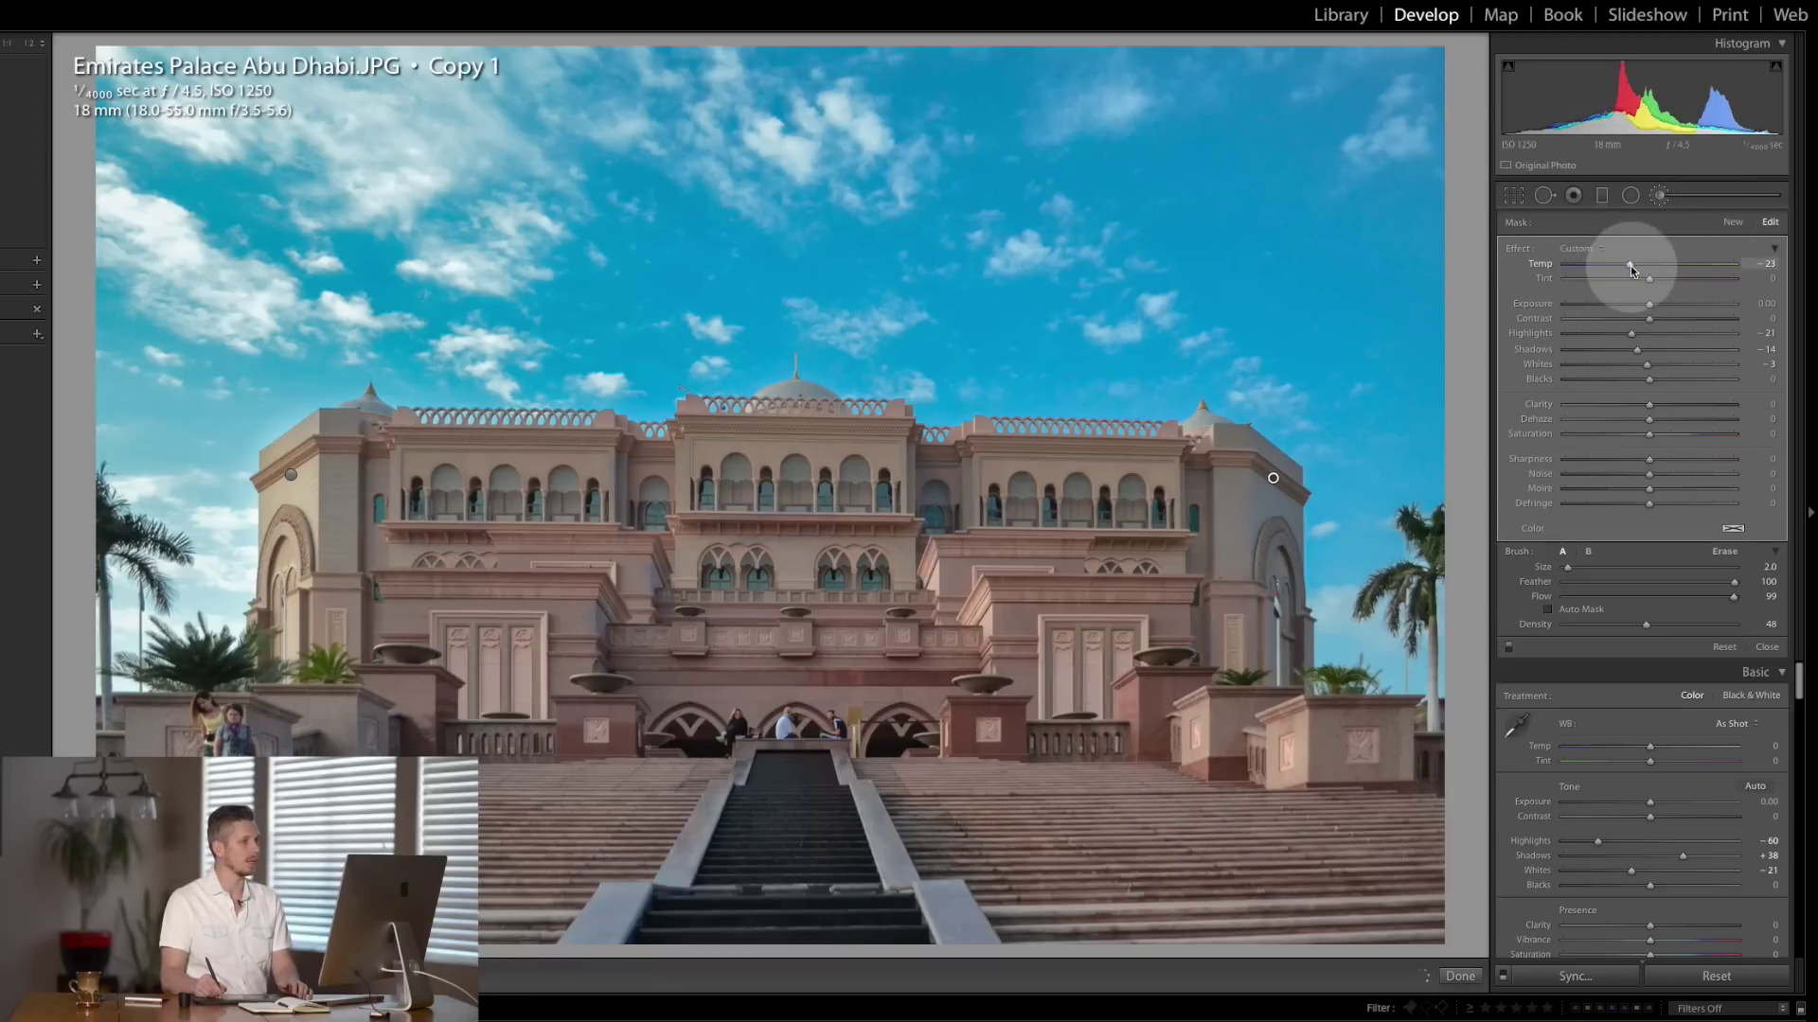
drag(1634, 265, 1636, 284)
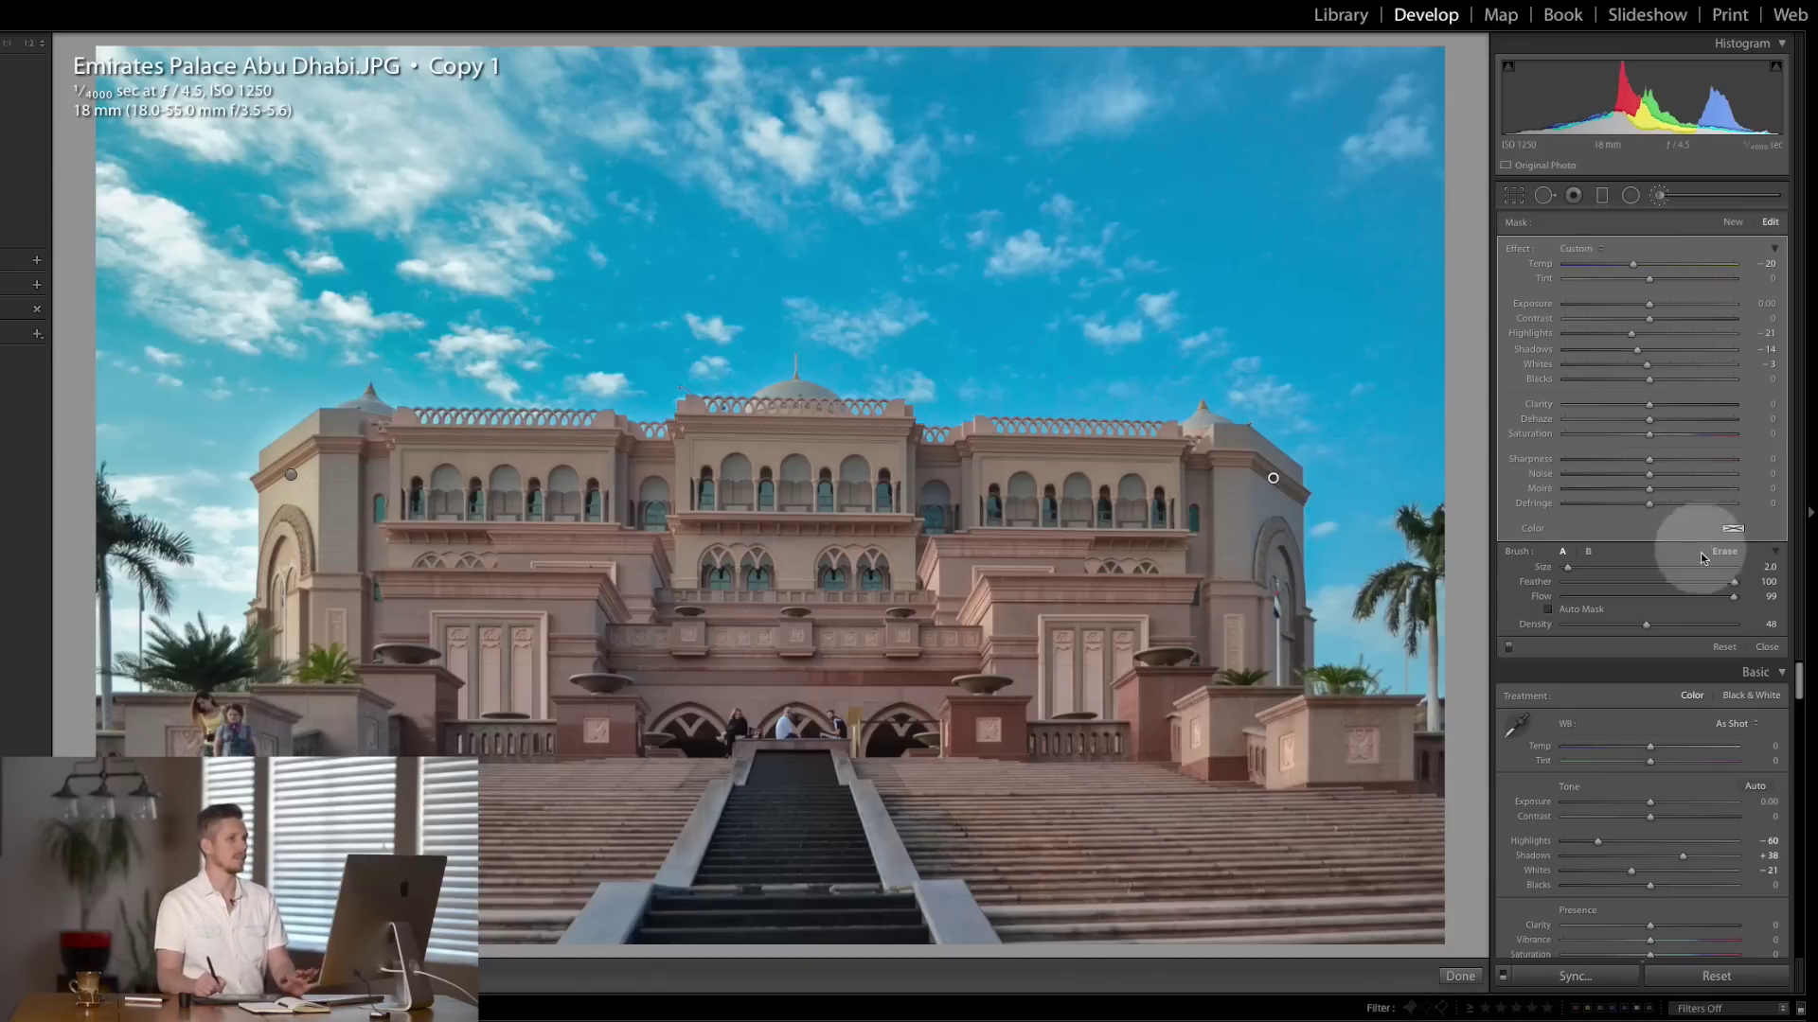
click(1657, 195)
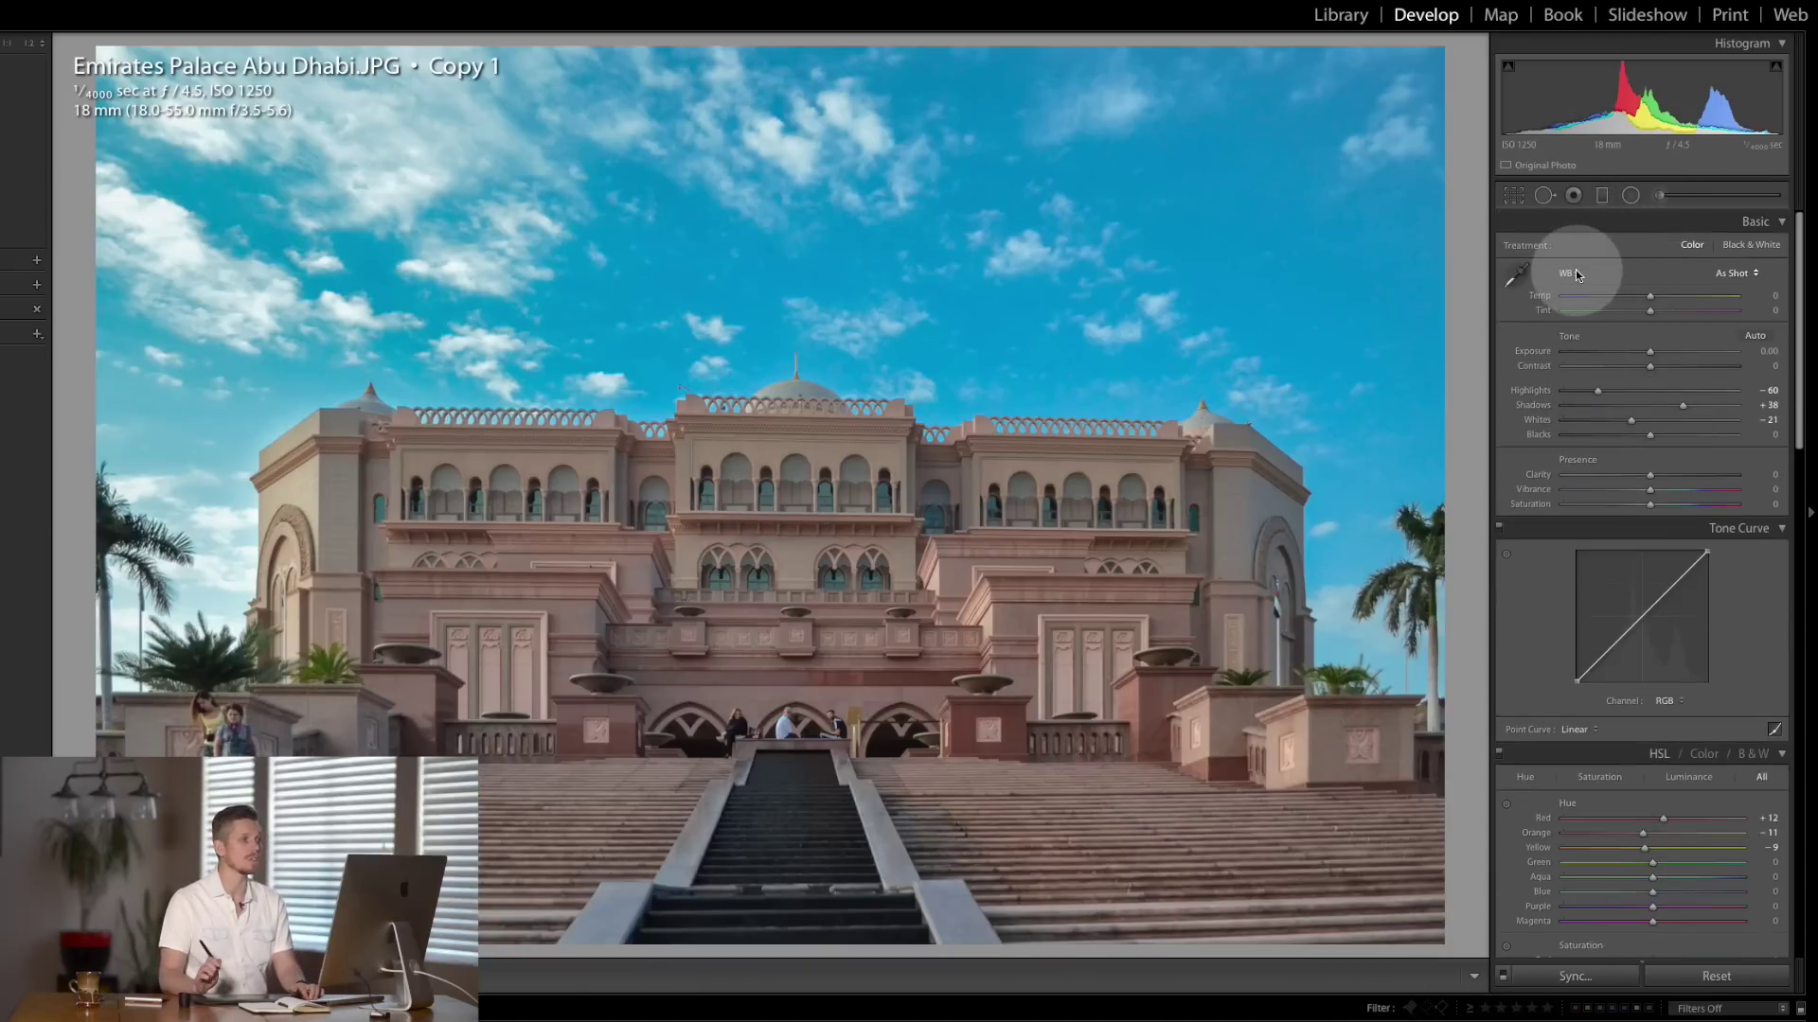
- Compare the edited virtual copy with the original palace photo by switching back and forth between them
key(Left)
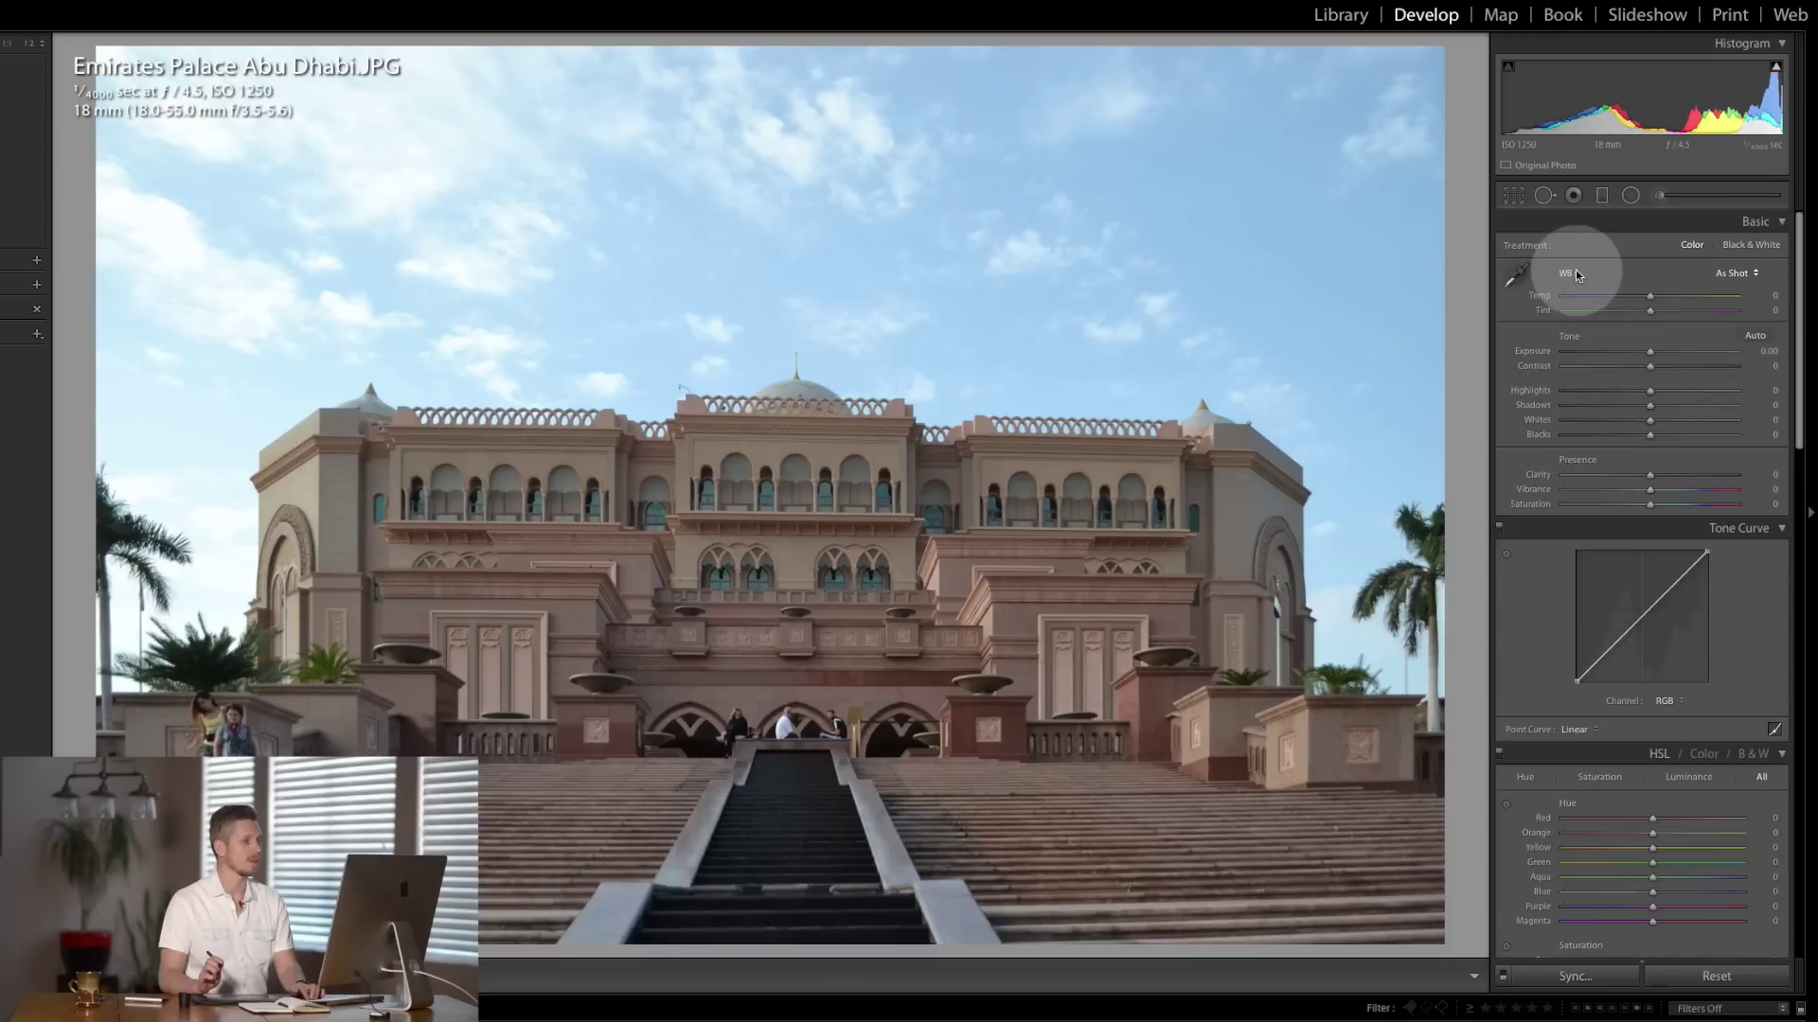
key(Right)
key(Left)
key(Right)
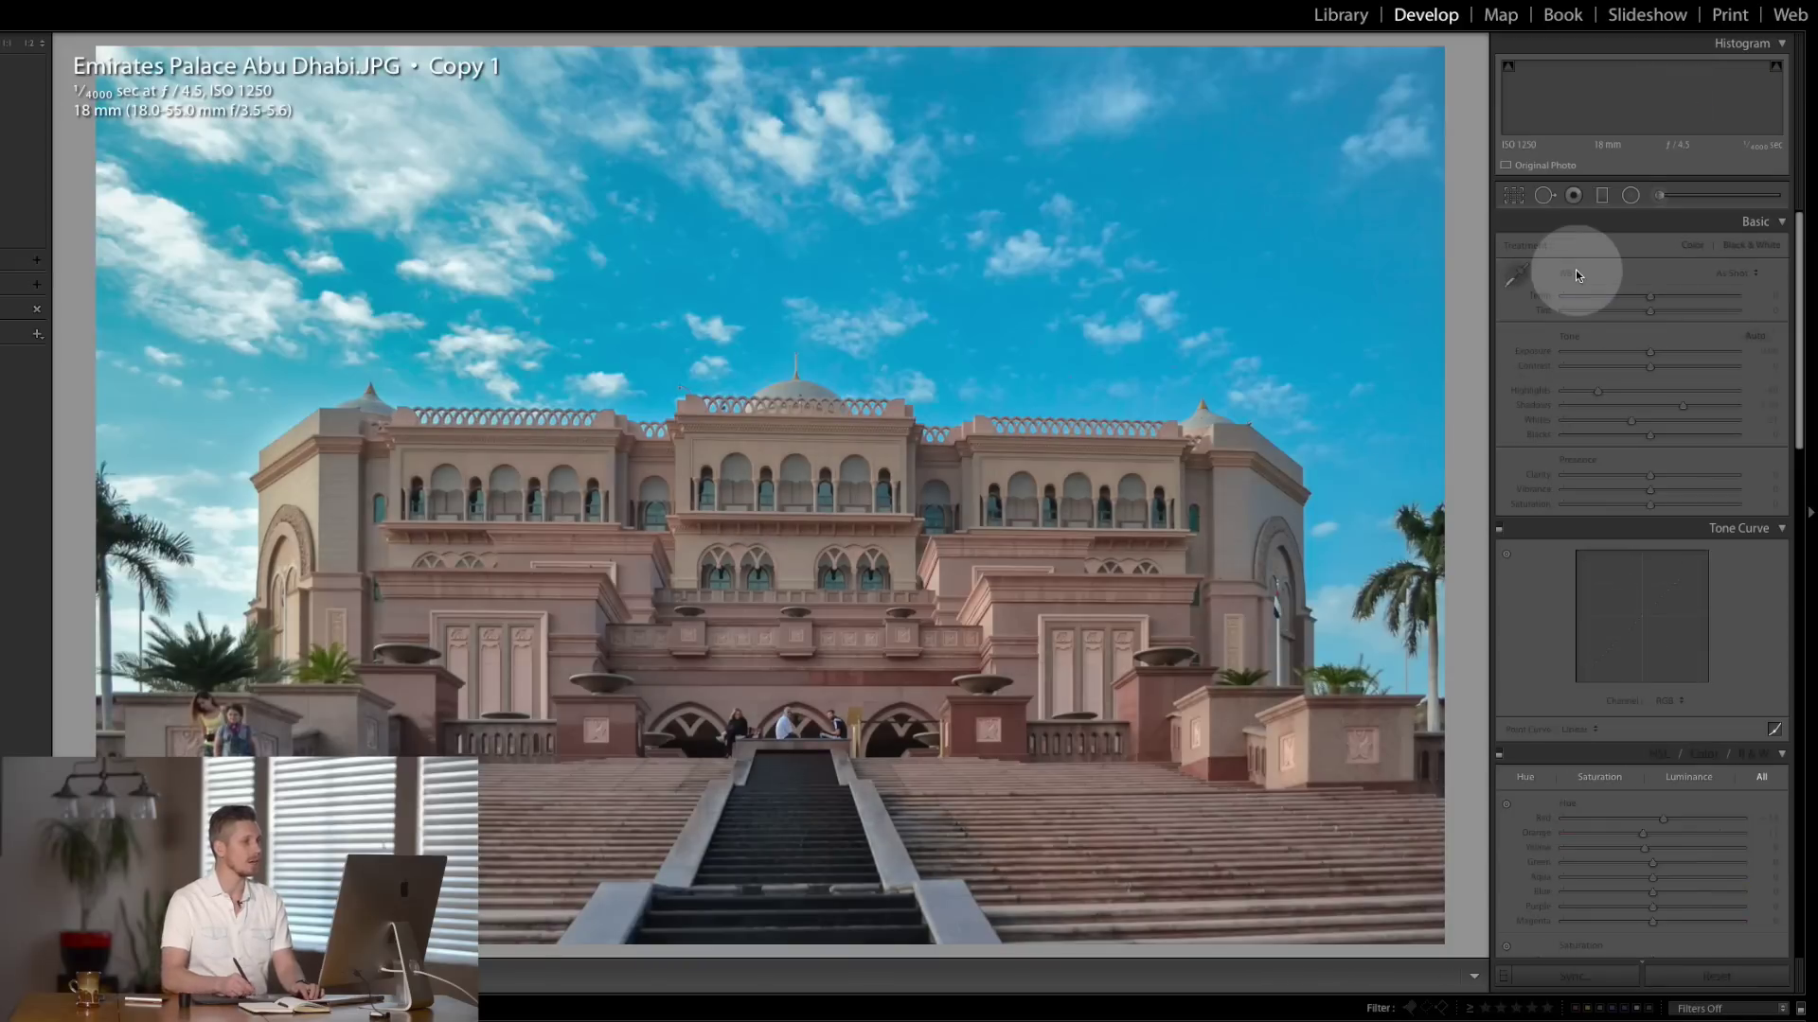
key(Left)
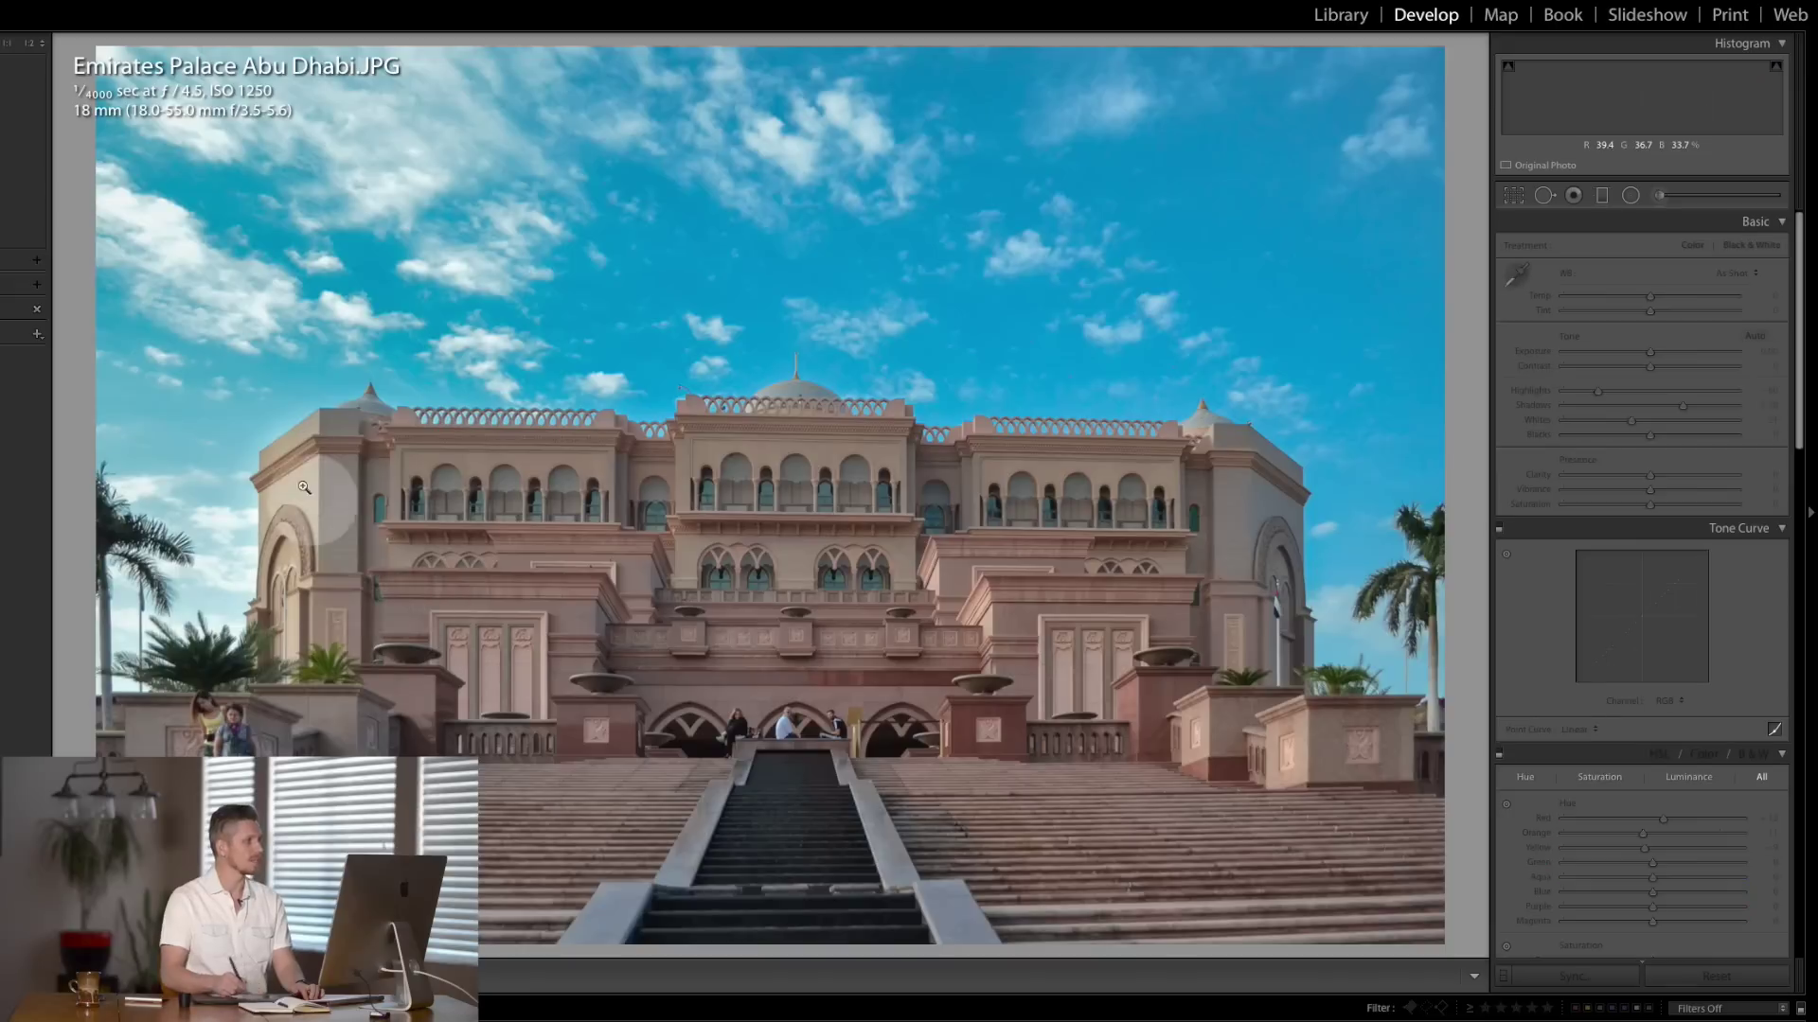
key(Right)
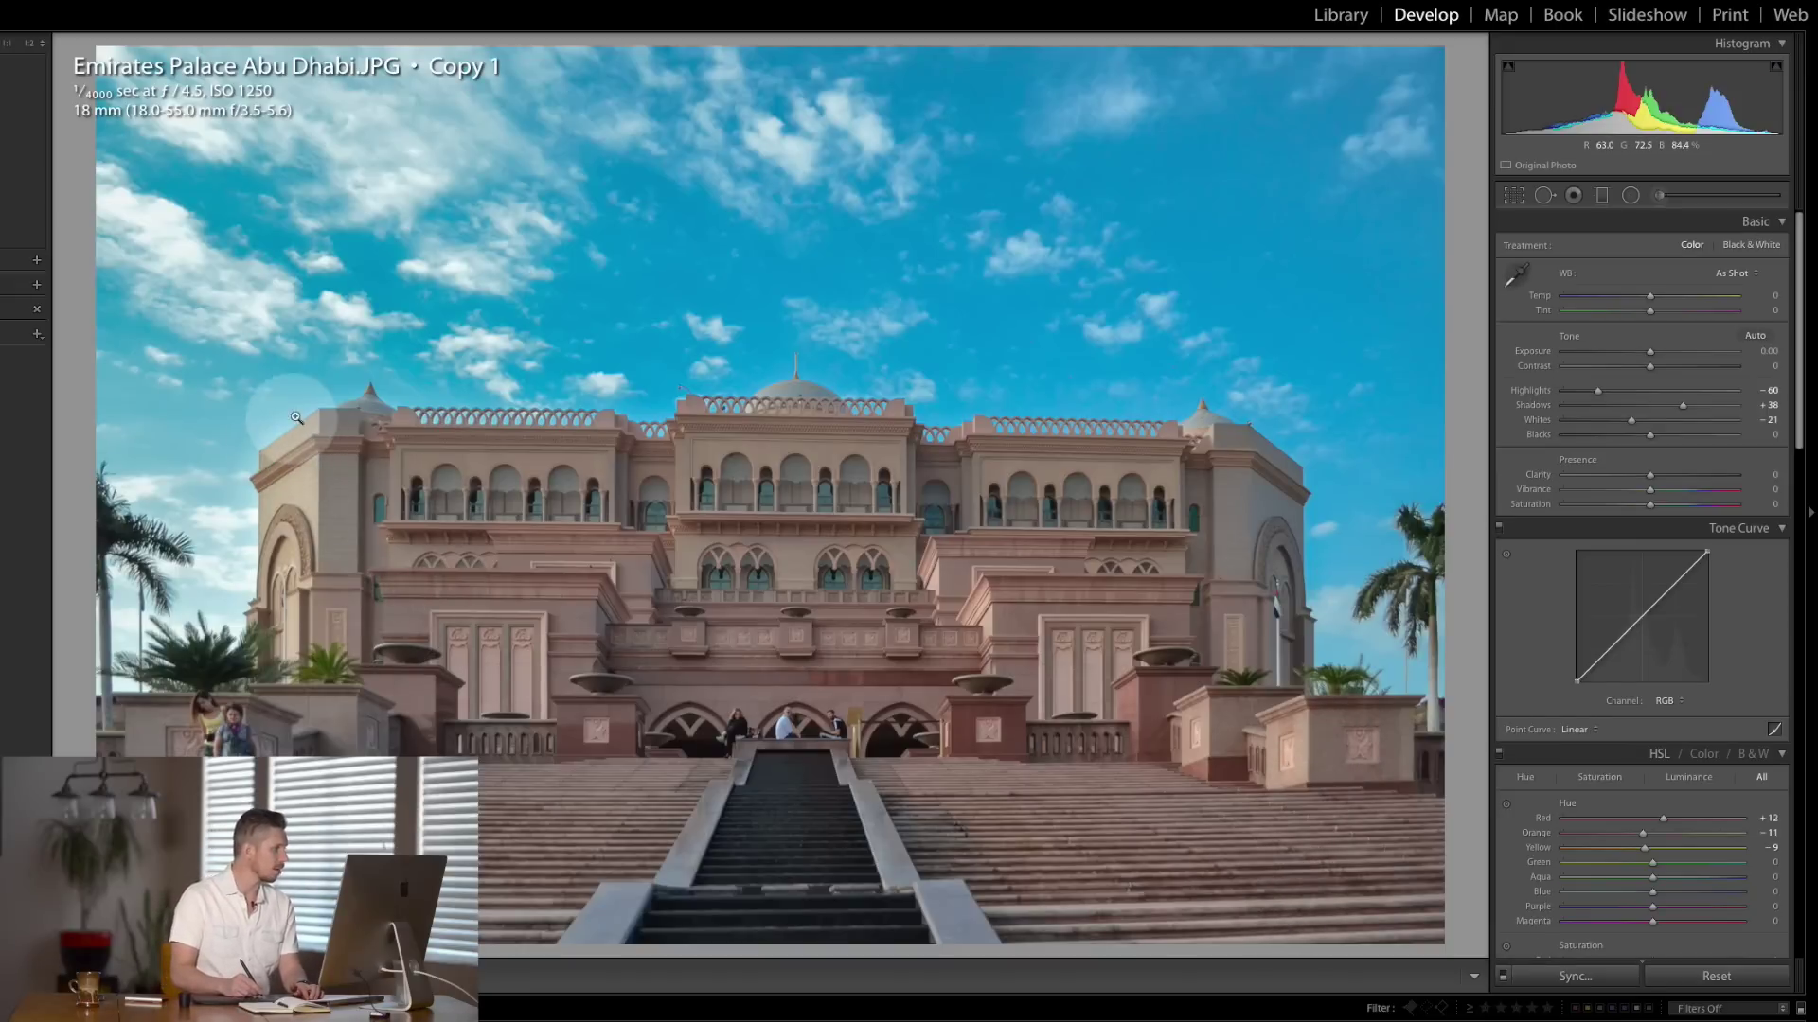
- Select the sky's existing graduated filter, show its mask overlay, shift the gradient upward and extend its lower edge to the top of the stairs
click(1601, 197)
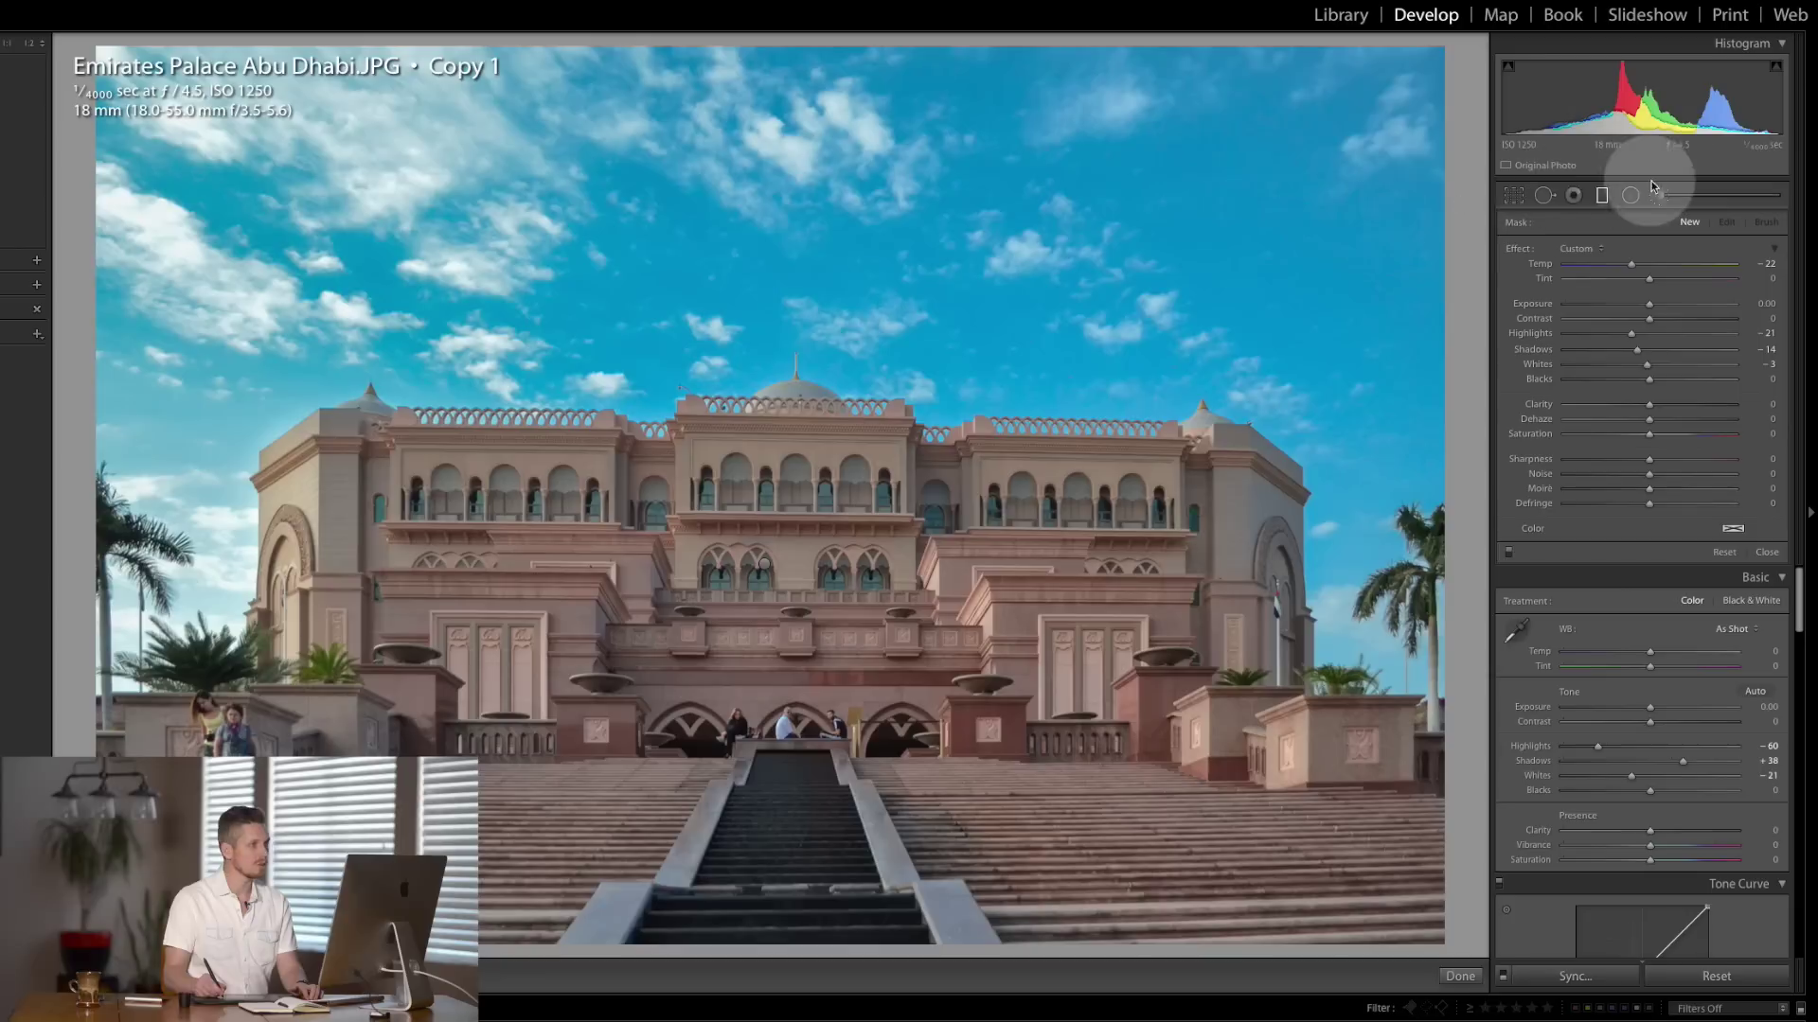
click(1602, 197)
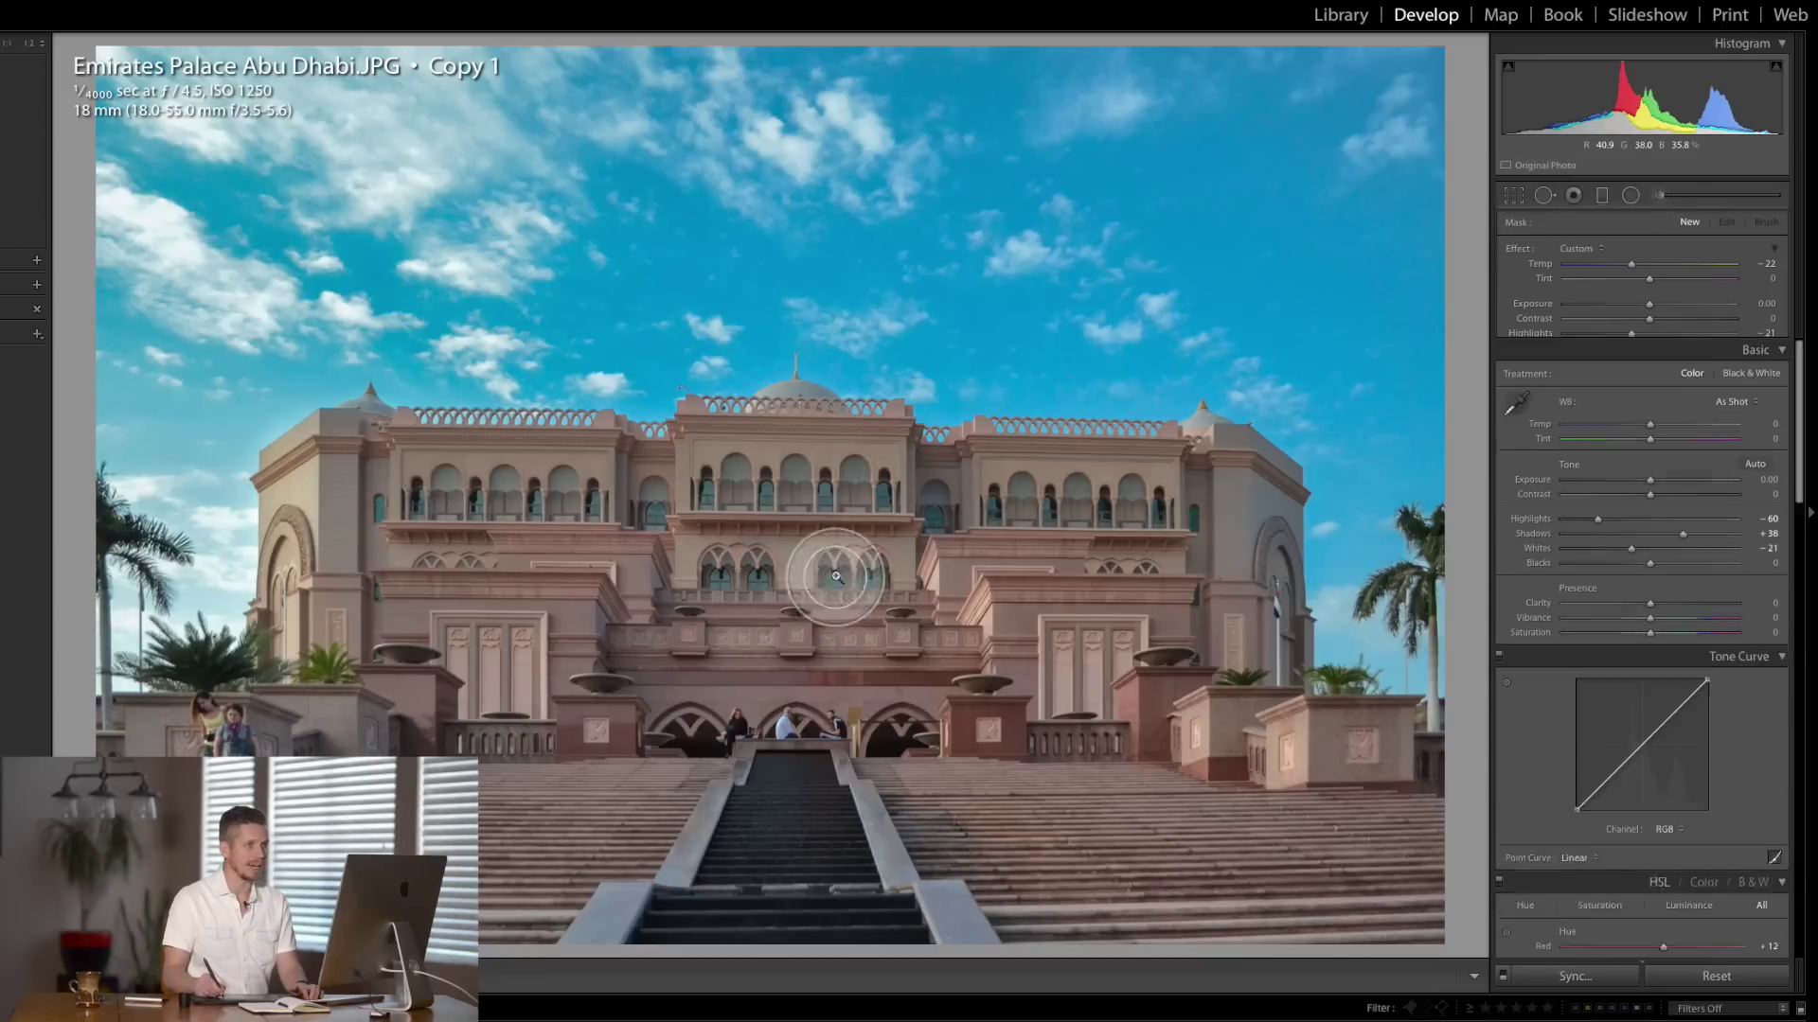
click(1602, 195)
click(767, 566)
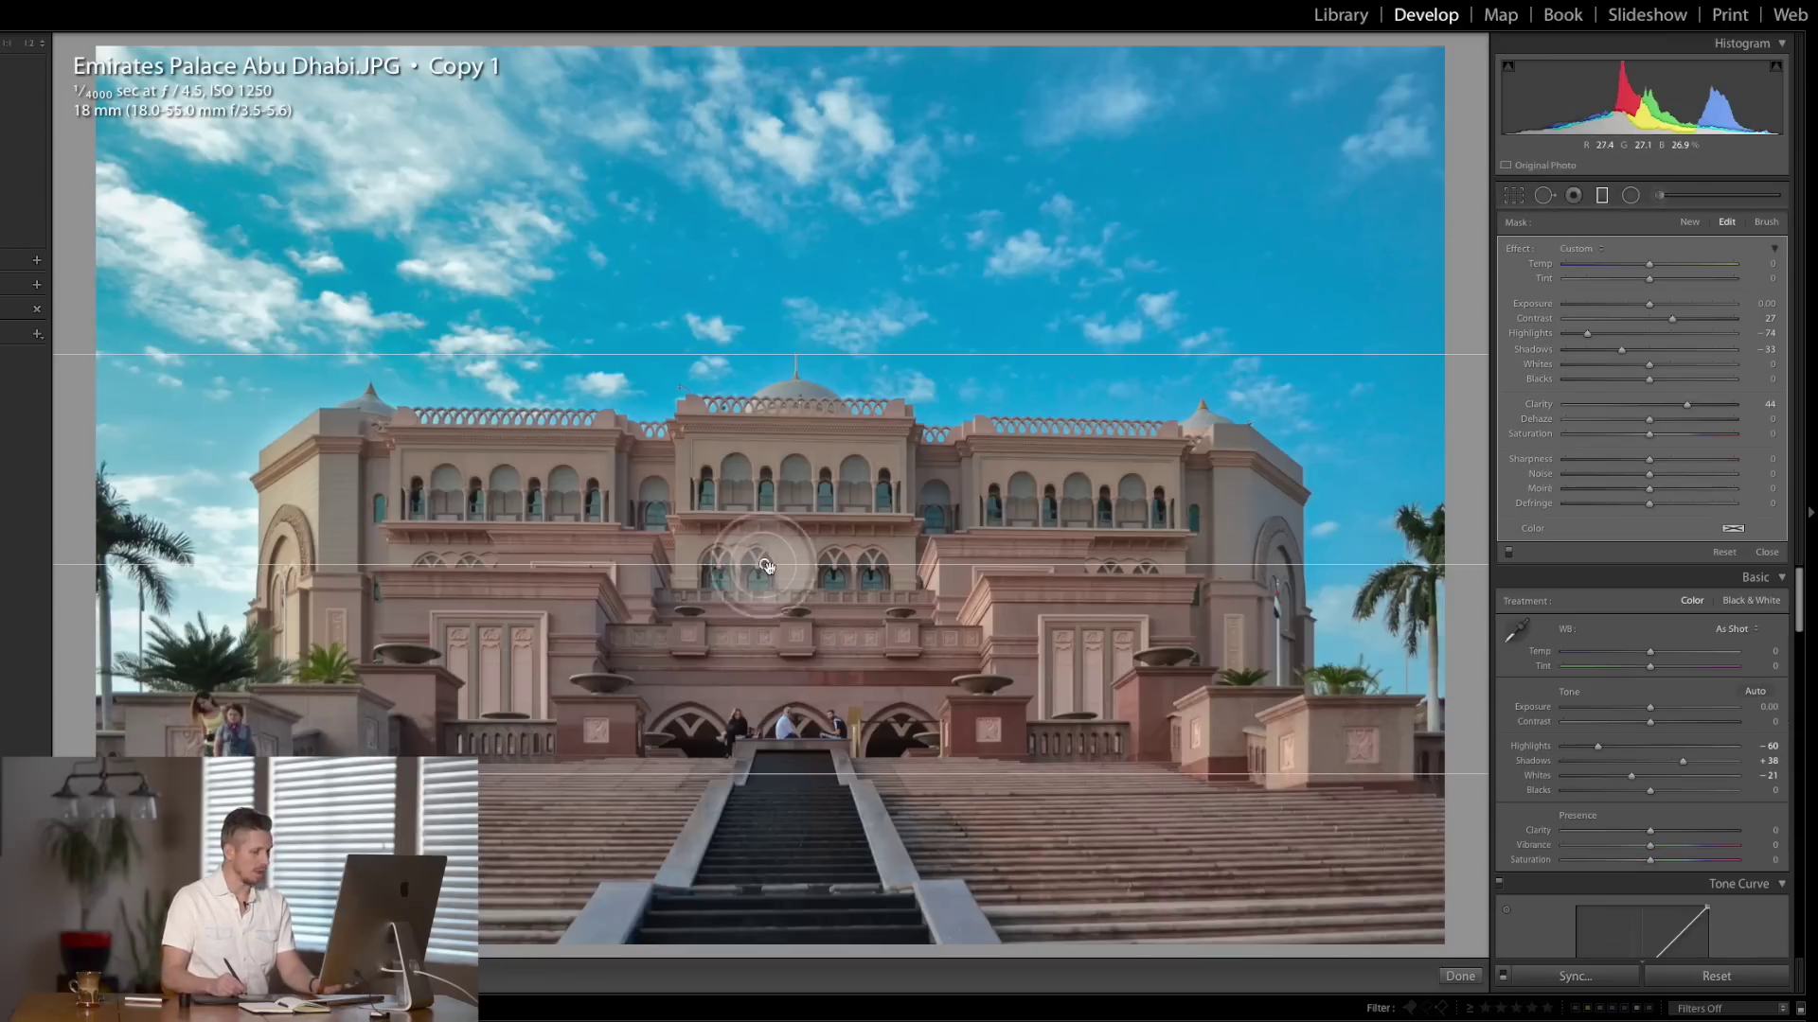
key(o)
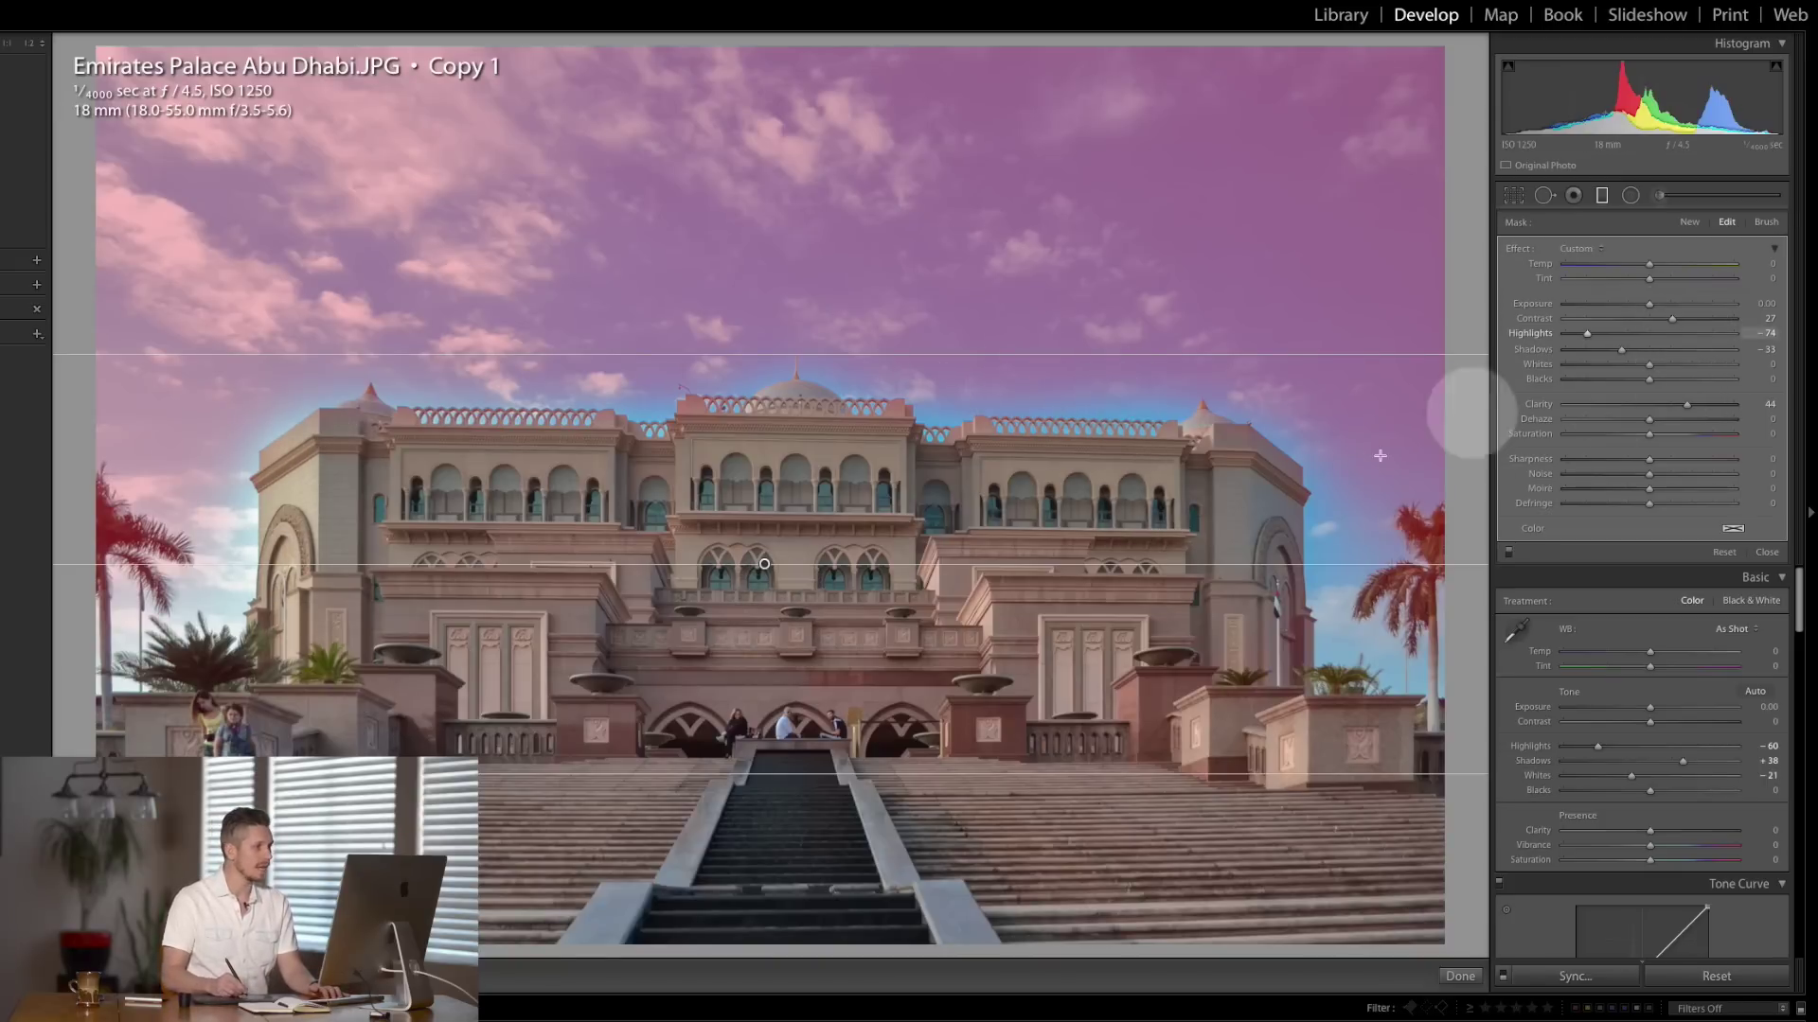
drag(764, 564, 753, 431)
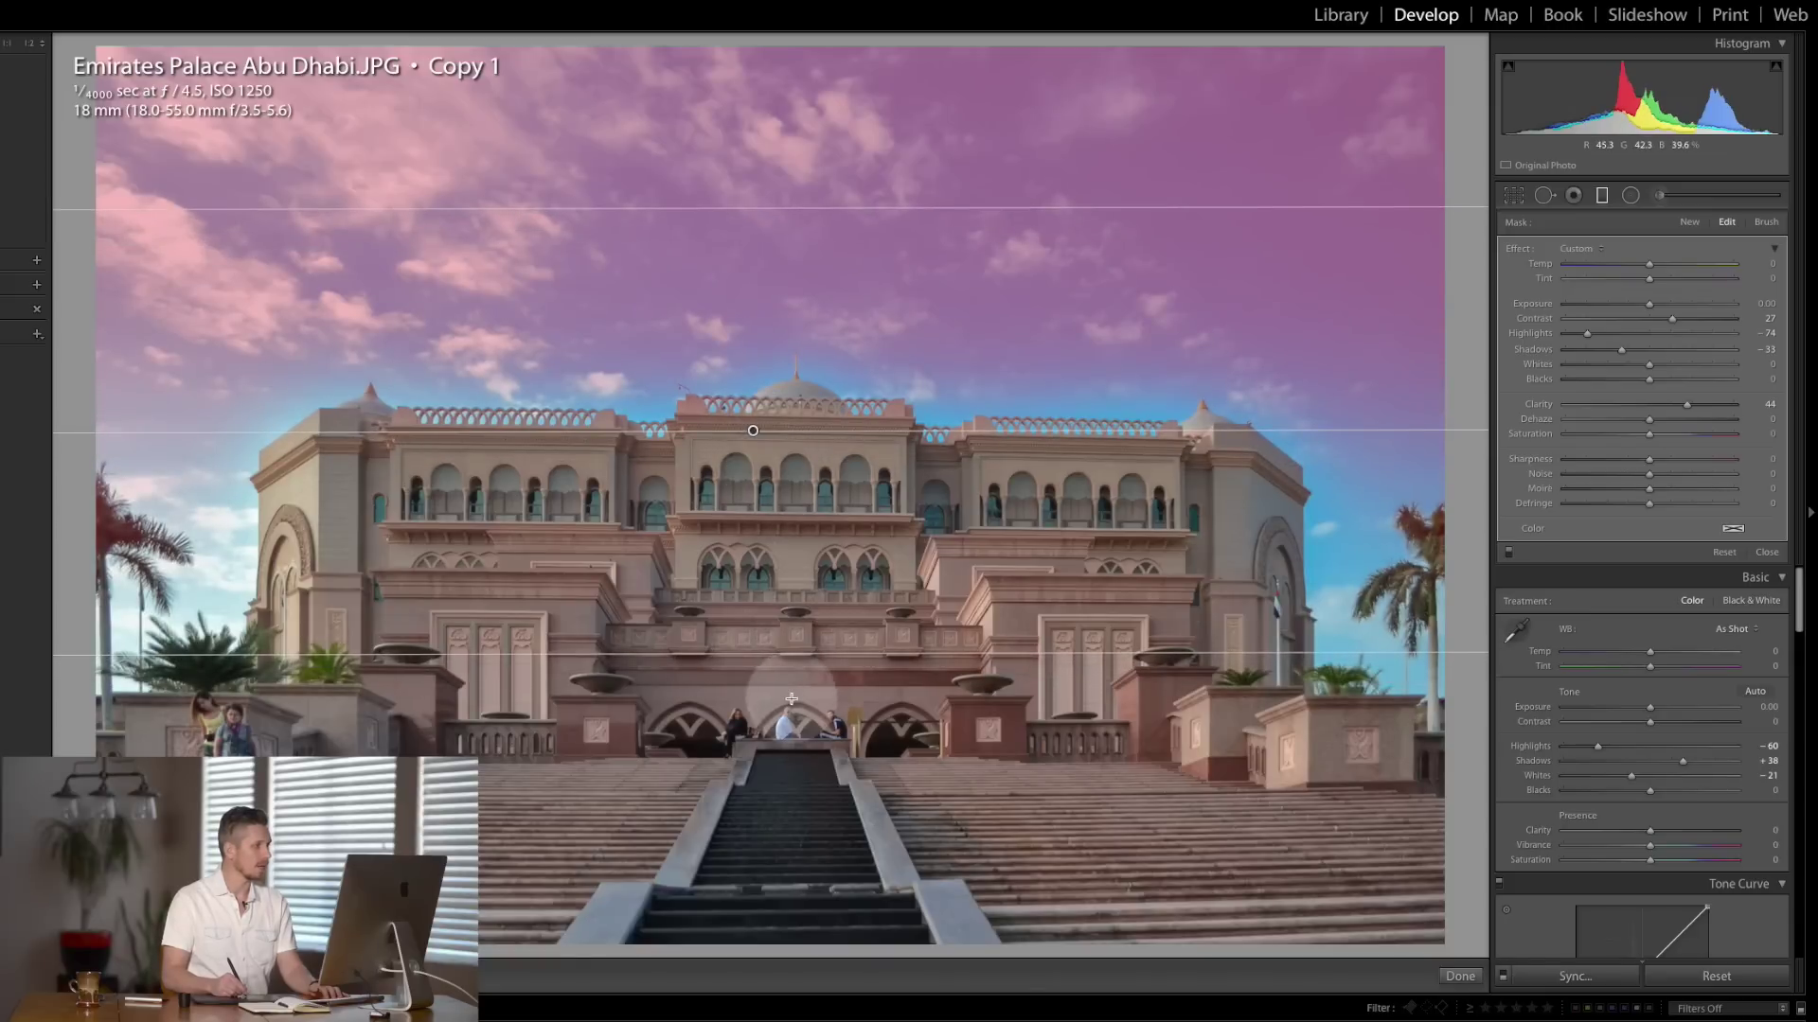
drag(782, 653, 783, 780)
- Erase the graduated filter's mask around the palace roofline with a size 31.0 brush at Flow 48, and finish the filter editing
click(1765, 221)
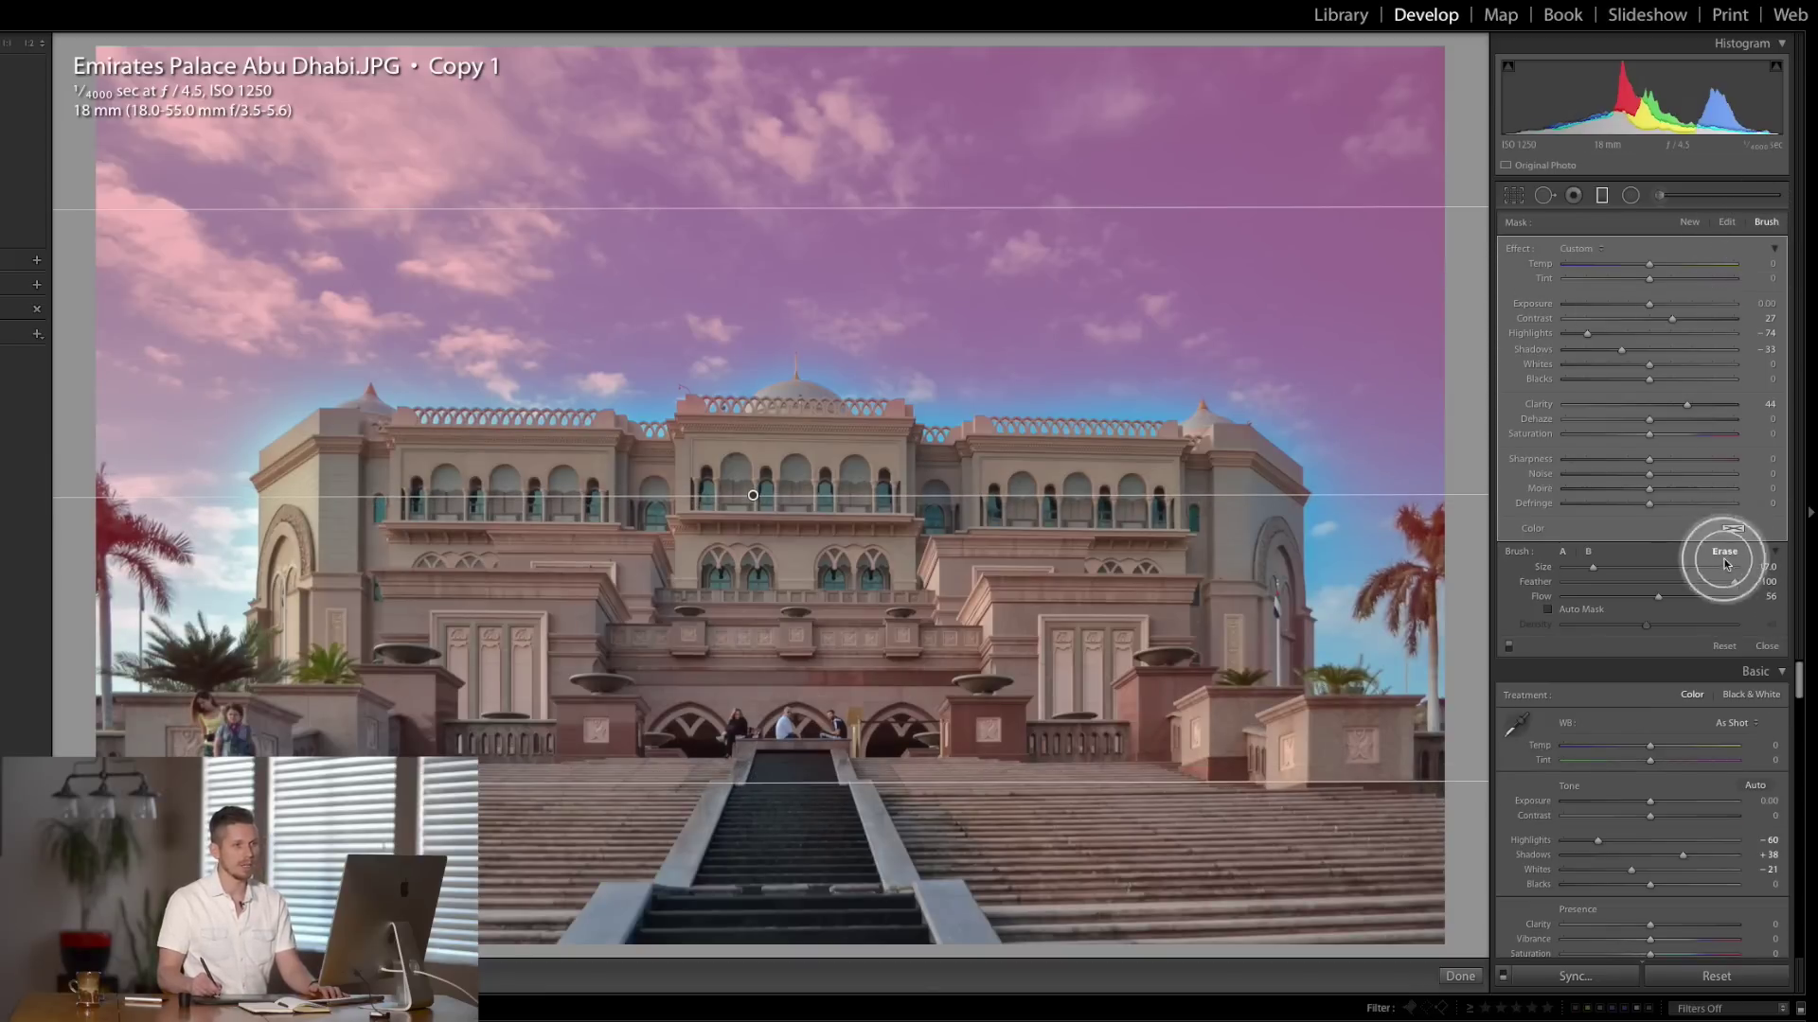
drag(1647, 602, 1645, 598)
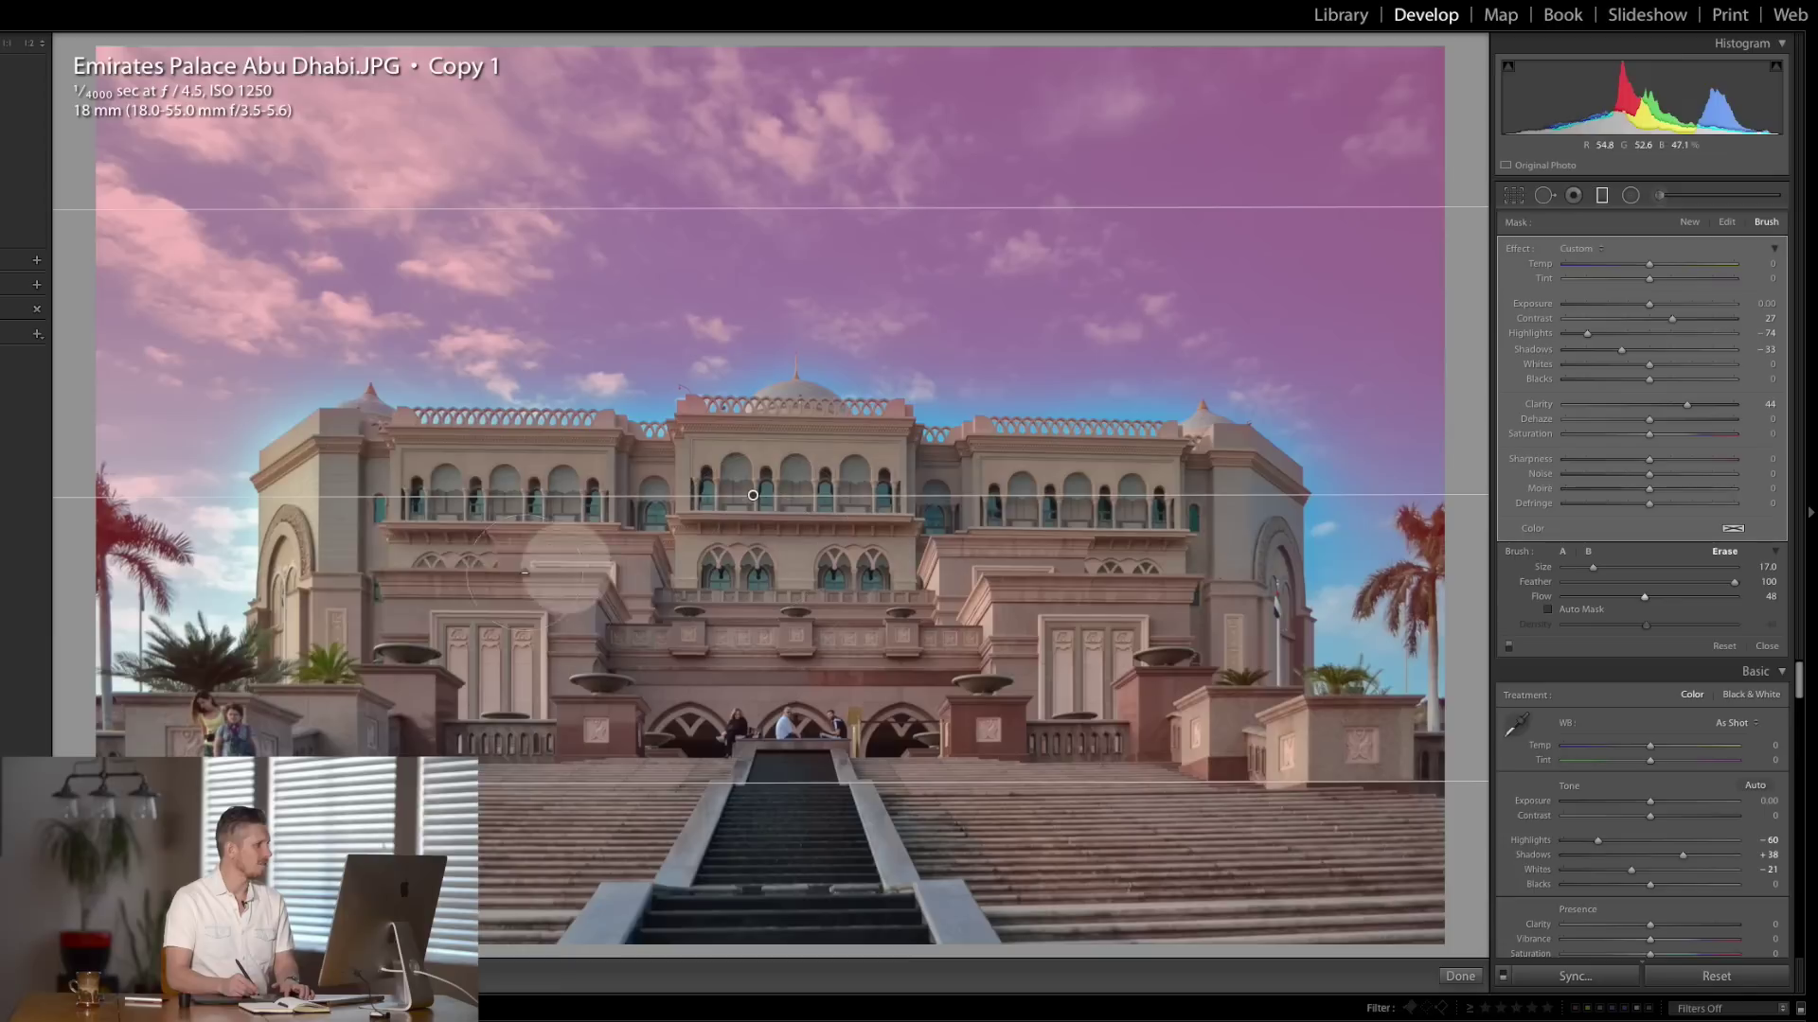
scroll(379, 530, up, 3)
mouse_move(363, 536)
mouse_down()
mouse_move(260, 478)
mouse_move(279, 516)
mouse_move(301, 516)
mouse_move(218, 492)
mouse_up()
mouse_move(611, 589)
mouse_down()
mouse_move(473, 393)
mouse_move(684, 372)
mouse_move(440, 421)
mouse_move(653, 401)
mouse_move(1290, 438)
mouse_move(1401, 519)
mouse_move(1263, 441)
mouse_move(986, 446)
mouse_move(232, 516)
mouse_move(944, 533)
mouse_up()
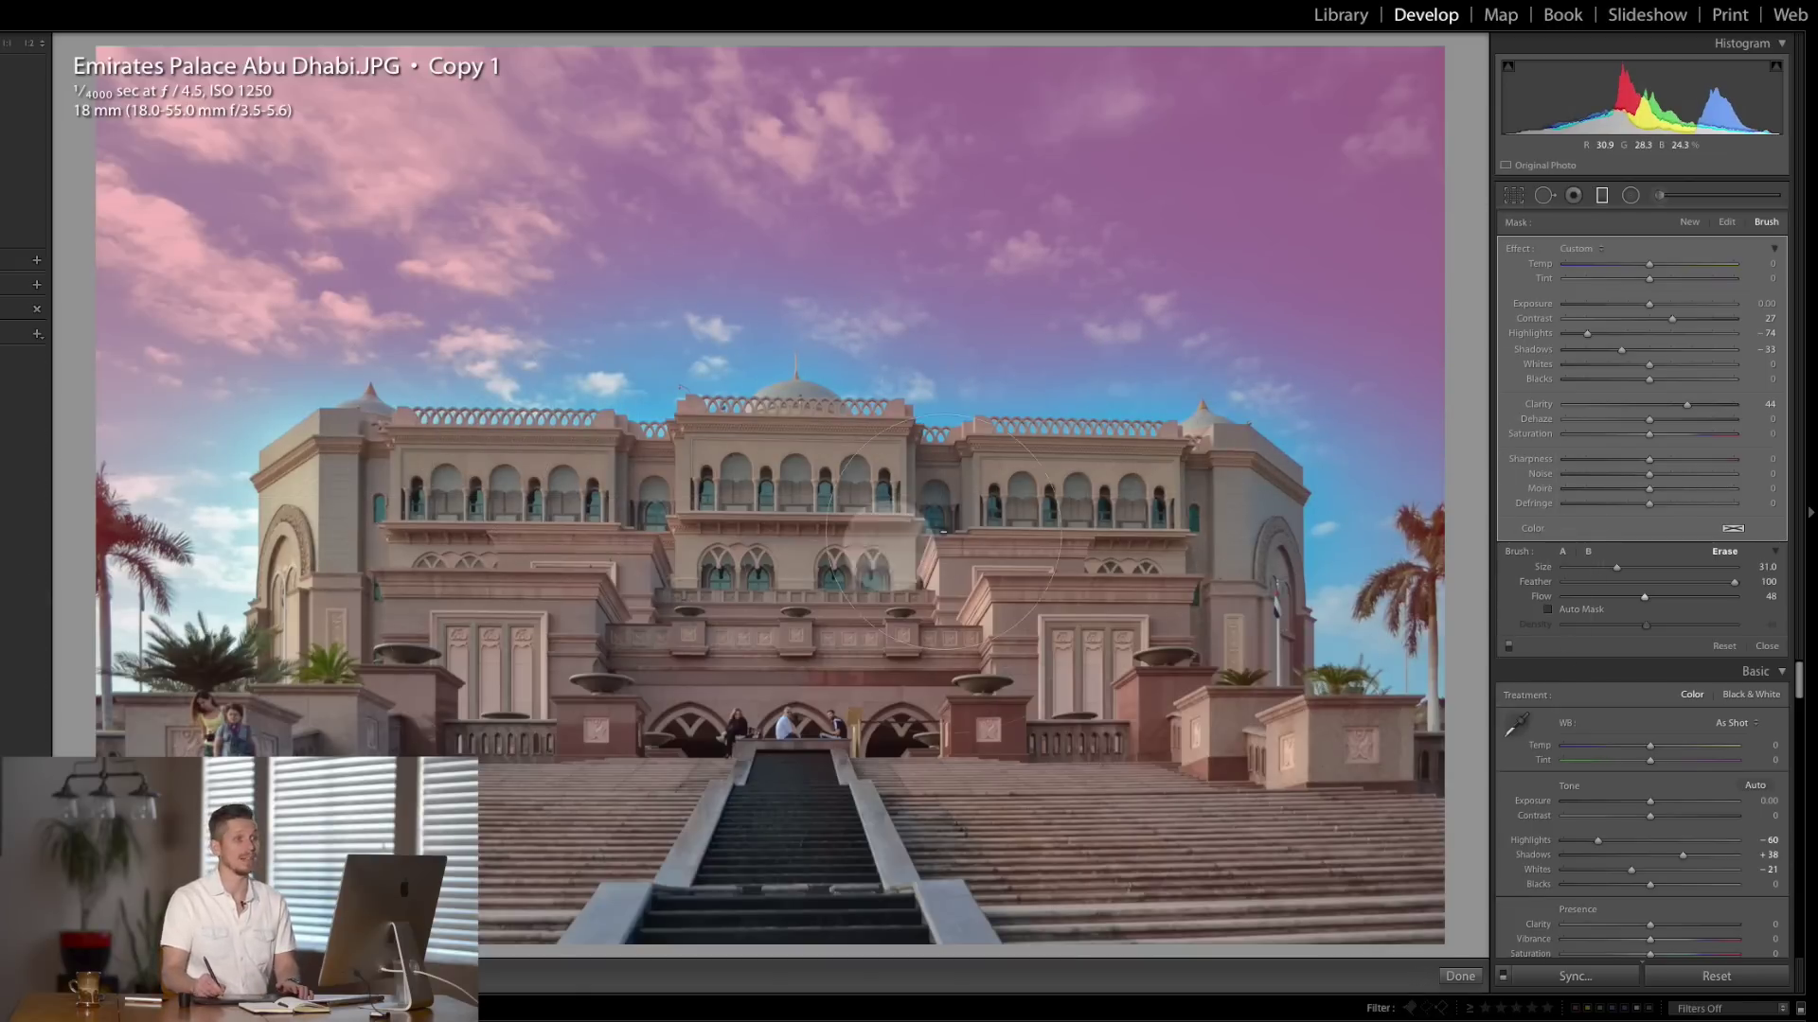
click(1610, 196)
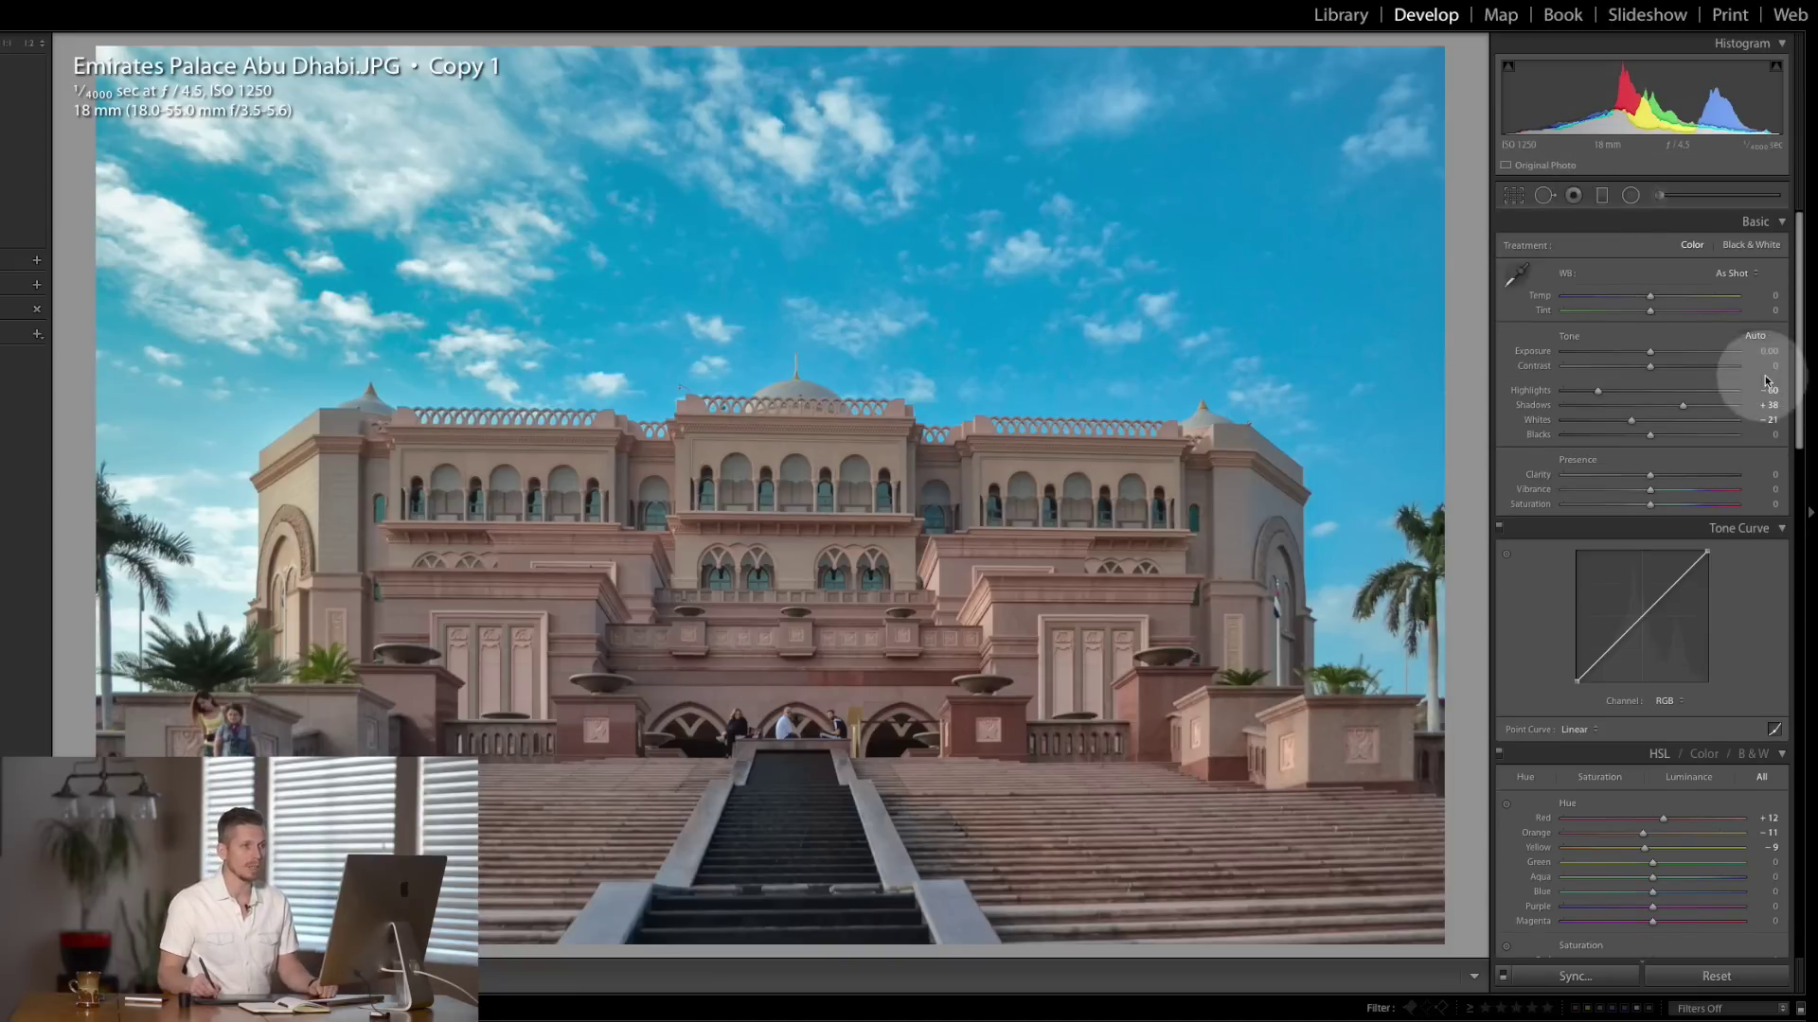
- Lift the RGB tone curve's midtones, add a lower point to darken the shadows, compare with the curve off, and slightly ease the midtone point
scroll(1798, 374, down, 2)
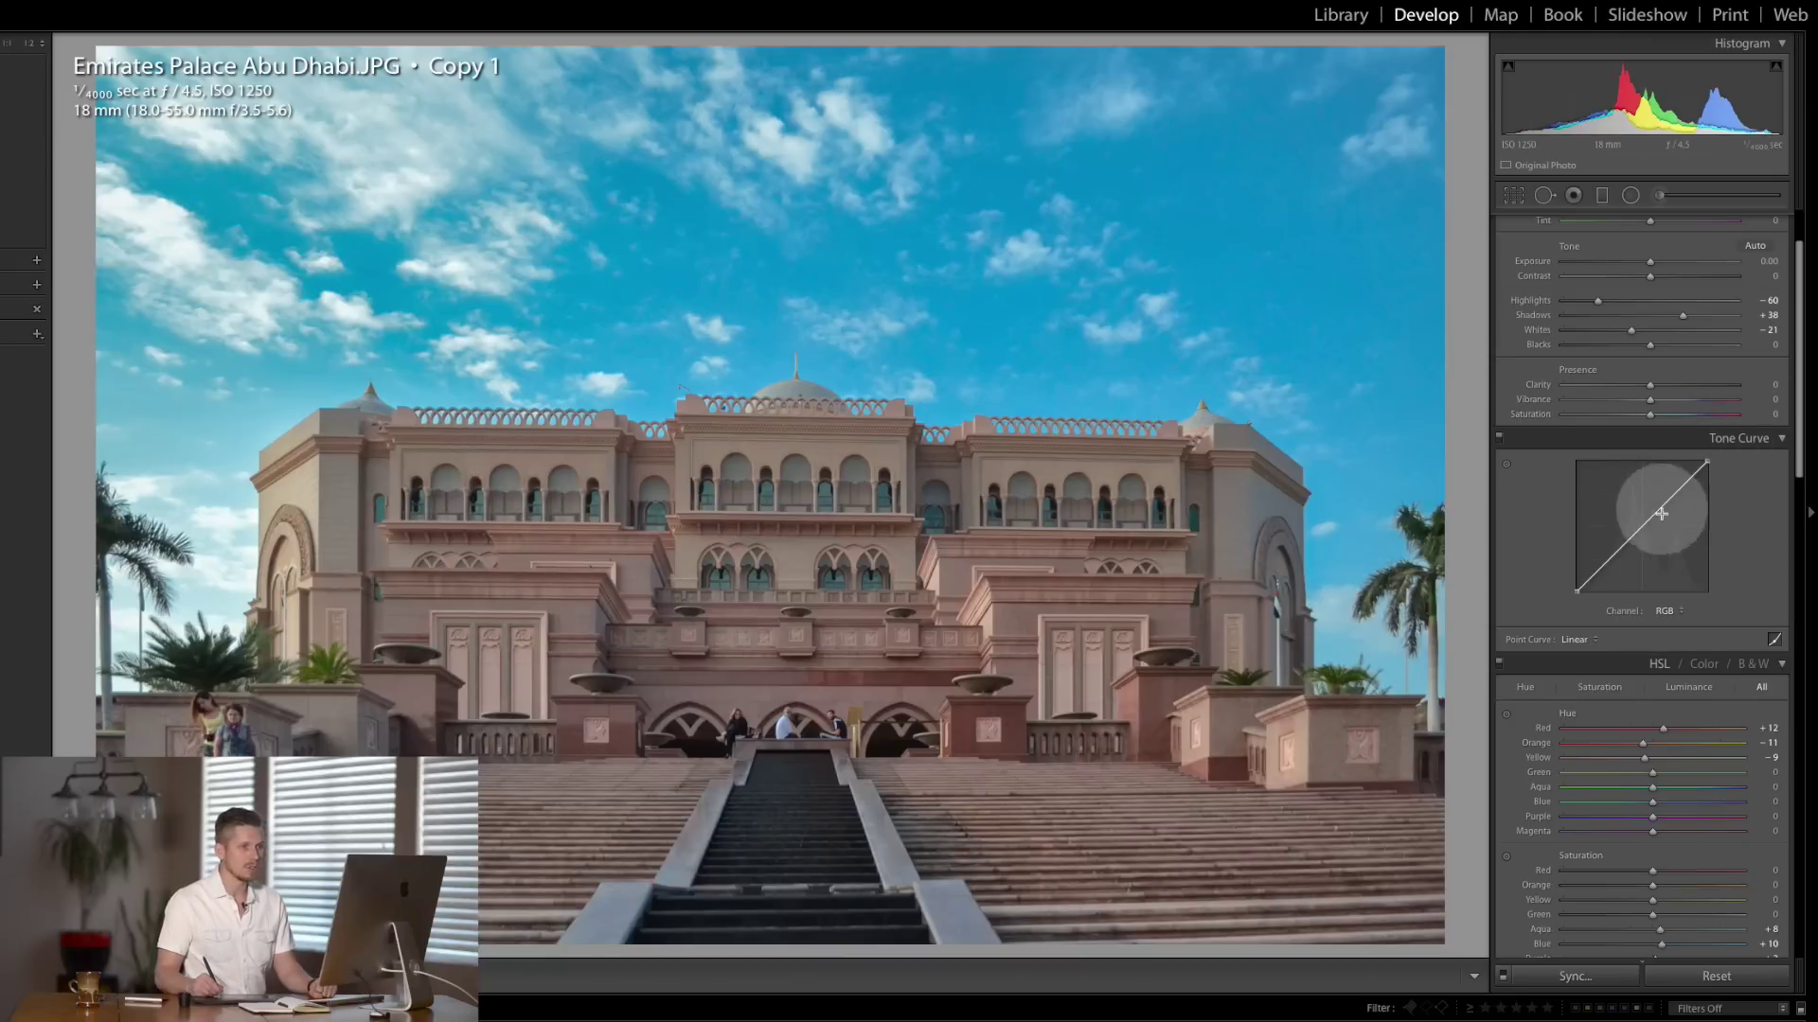
mouse_move(1640, 528)
mouse_down()
mouse_move(1634, 555)
mouse_move(1634, 525)
mouse_up()
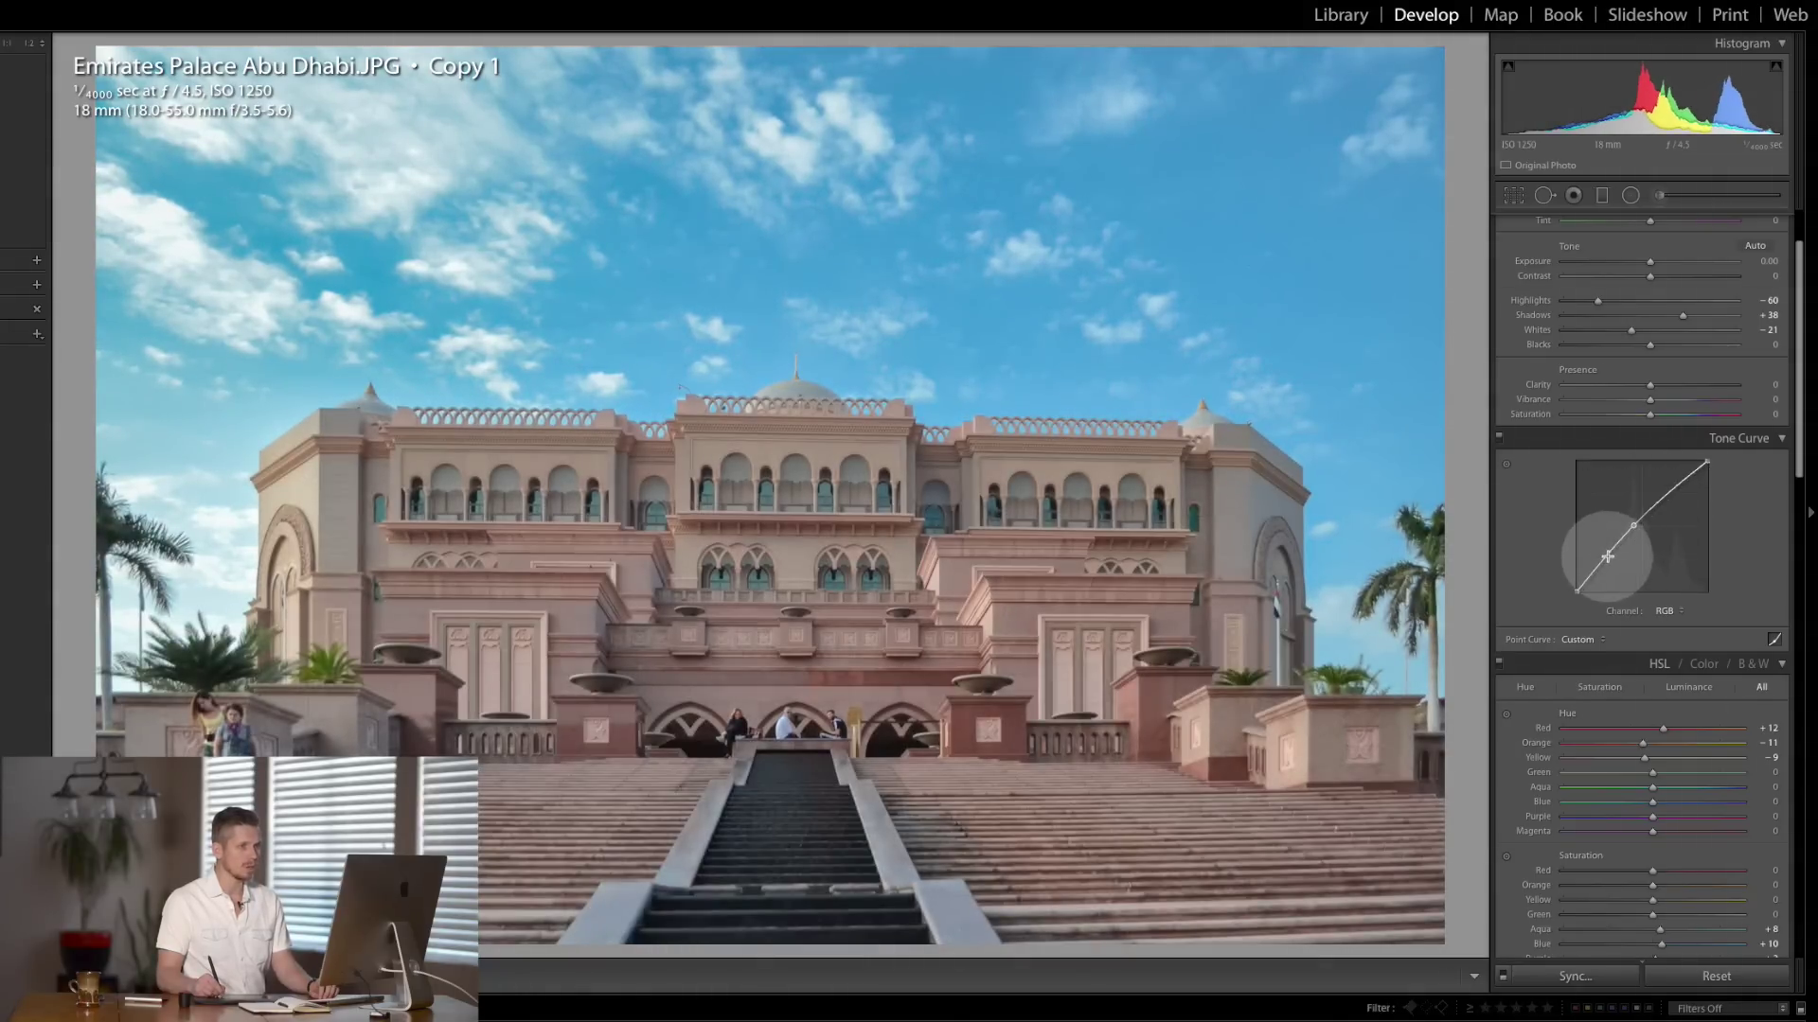
drag(1609, 554, 1609, 561)
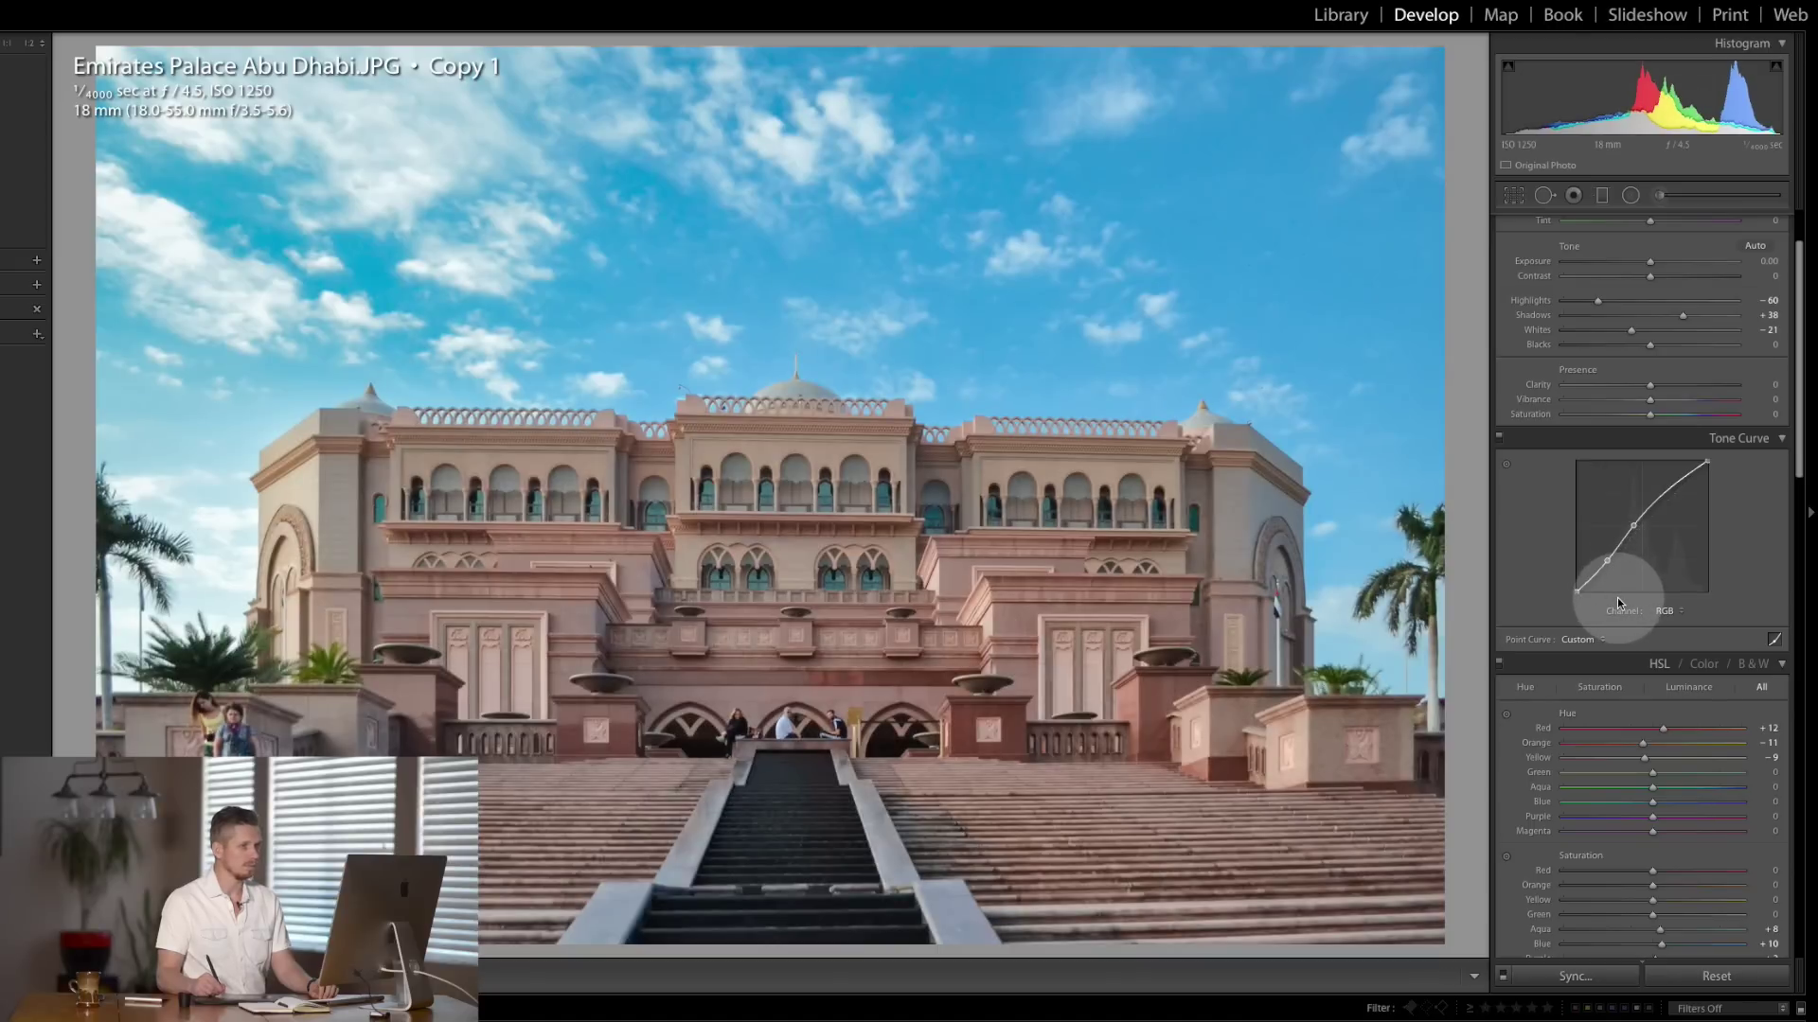
click(1504, 439)
click(1502, 441)
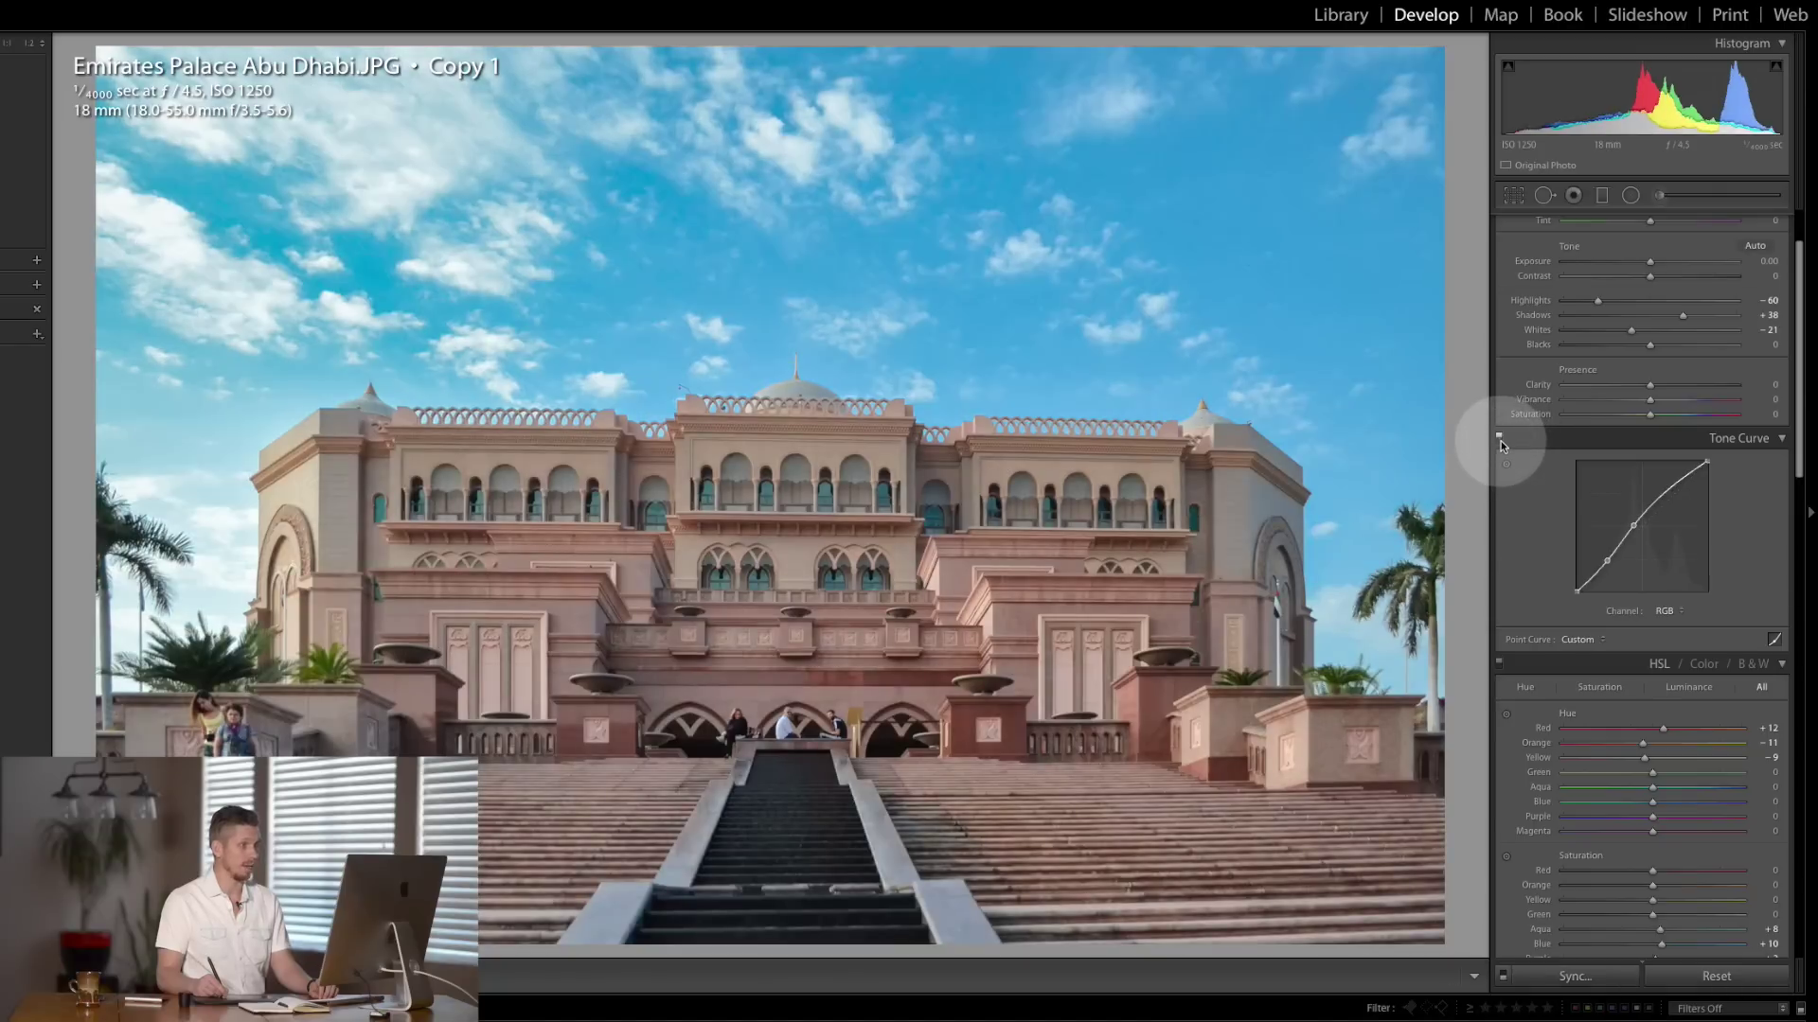
drag(1634, 525, 1635, 527)
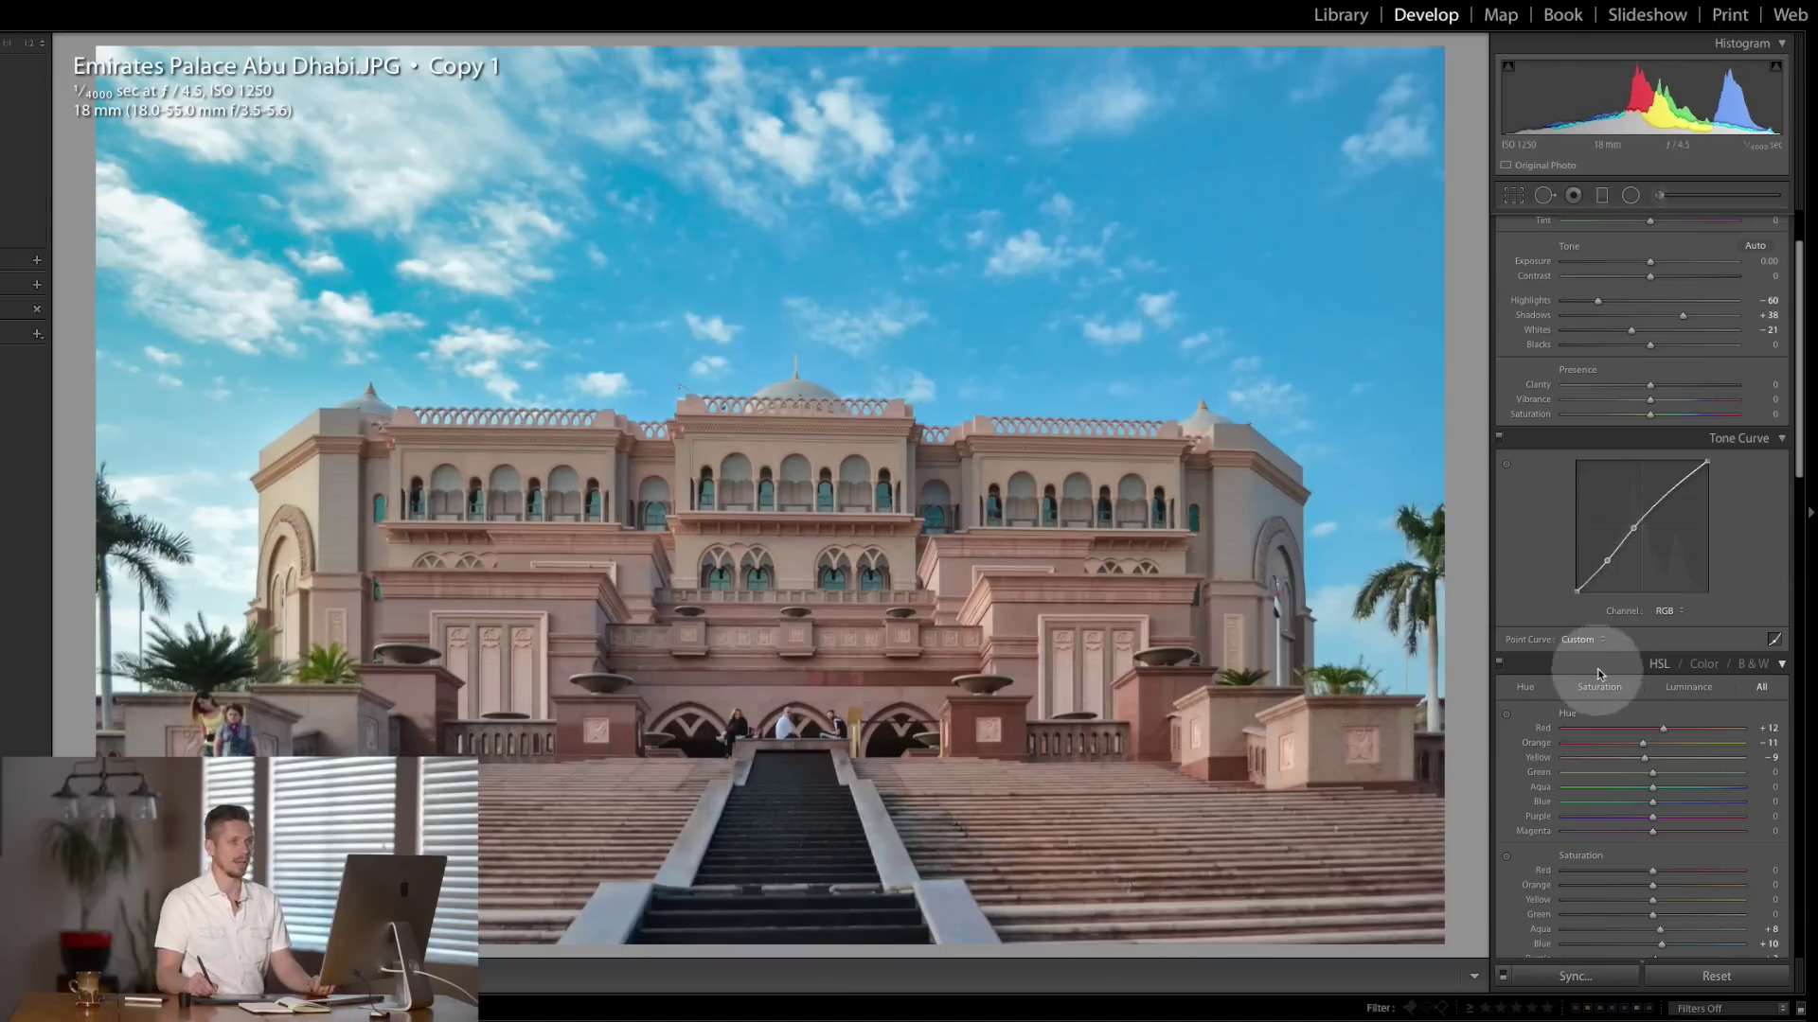
- Warm the highlights with split toning, using Hue 36 and Saturation 7
drag(1798, 465, 1808, 742)
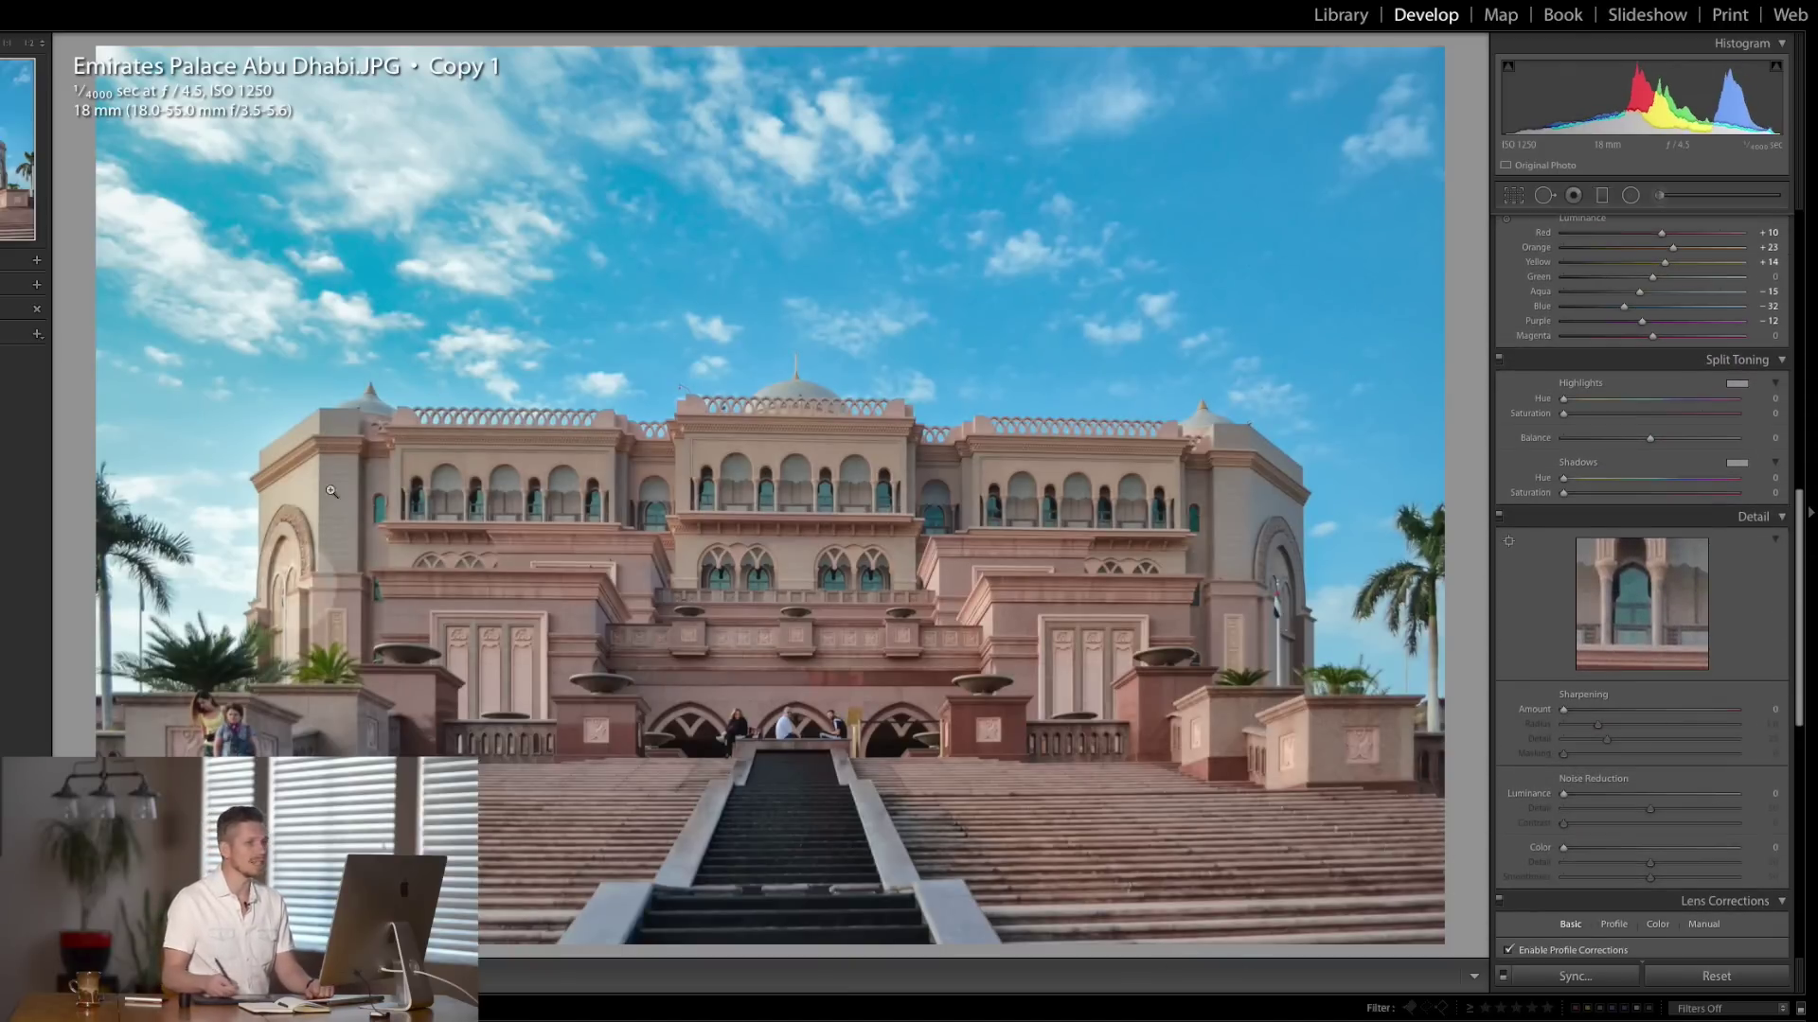
drag(1569, 413, 1628, 418)
click(1576, 401)
click(1620, 415)
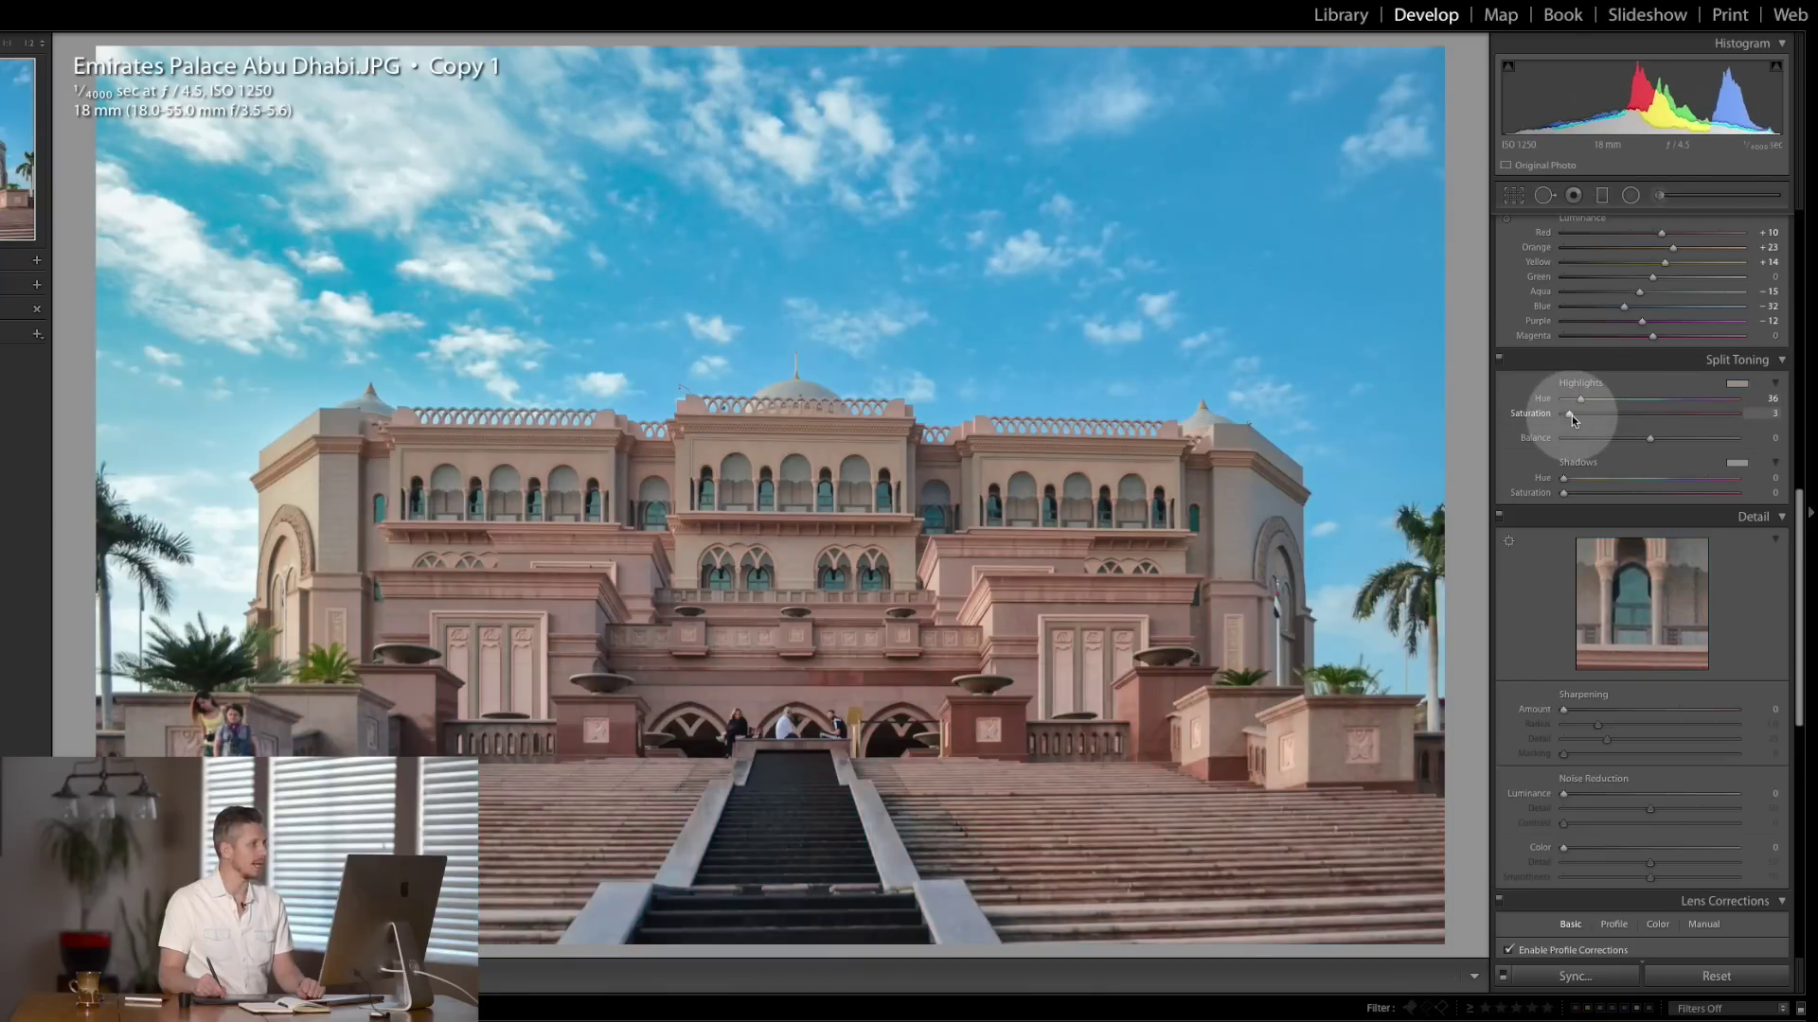
drag(1574, 417, 1576, 415)
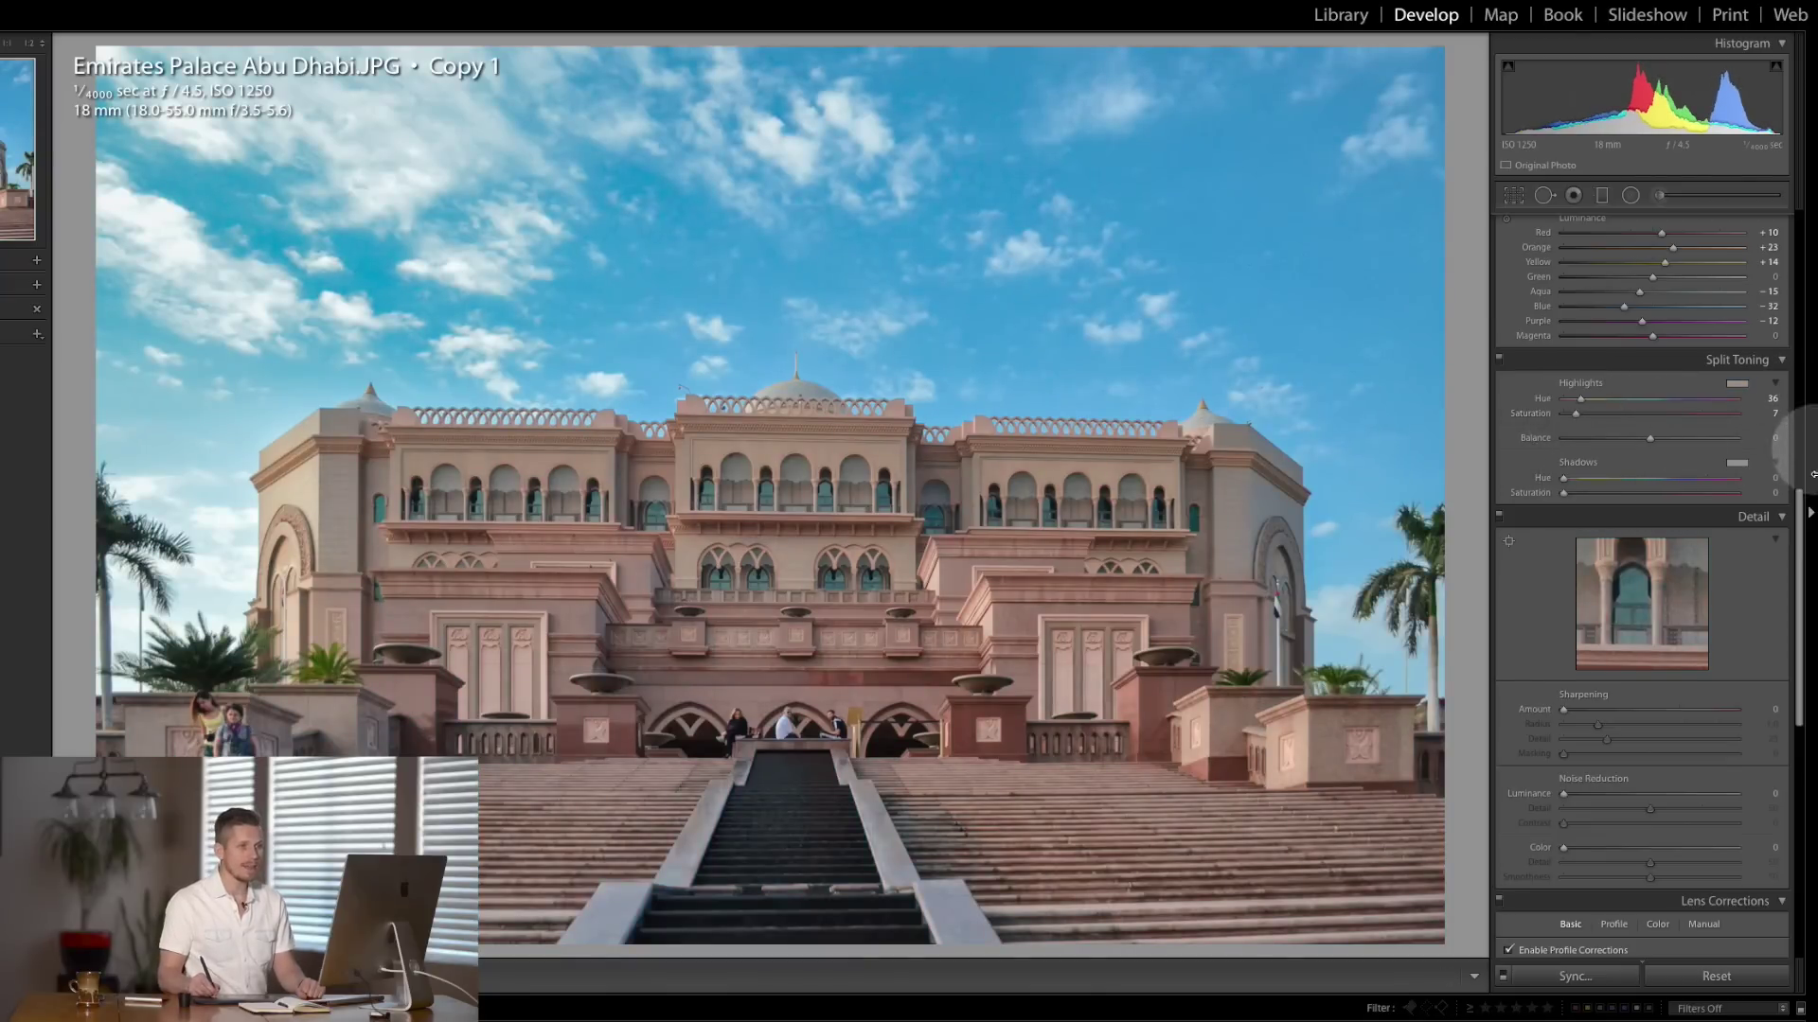
- Set the sharpening Amount to 49 while checking the grayscale preview
drag(1810, 535, 1780, 580)
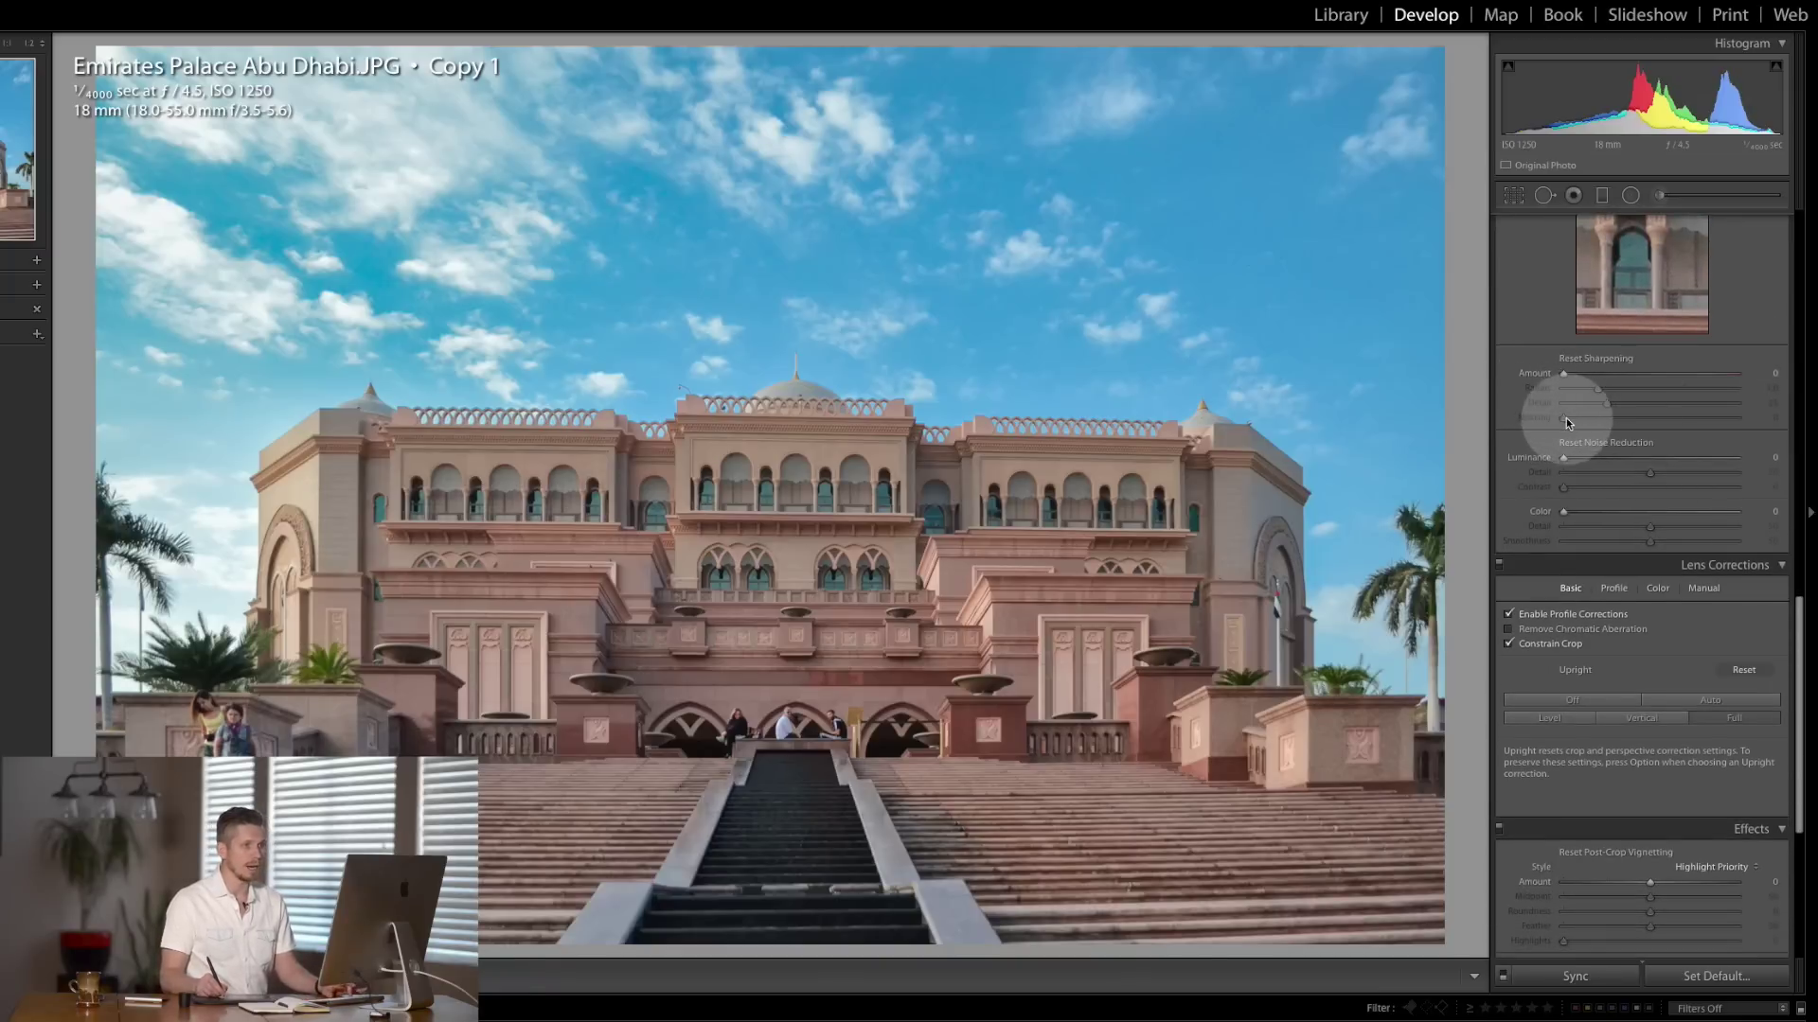
drag(1564, 375, 1603, 377)
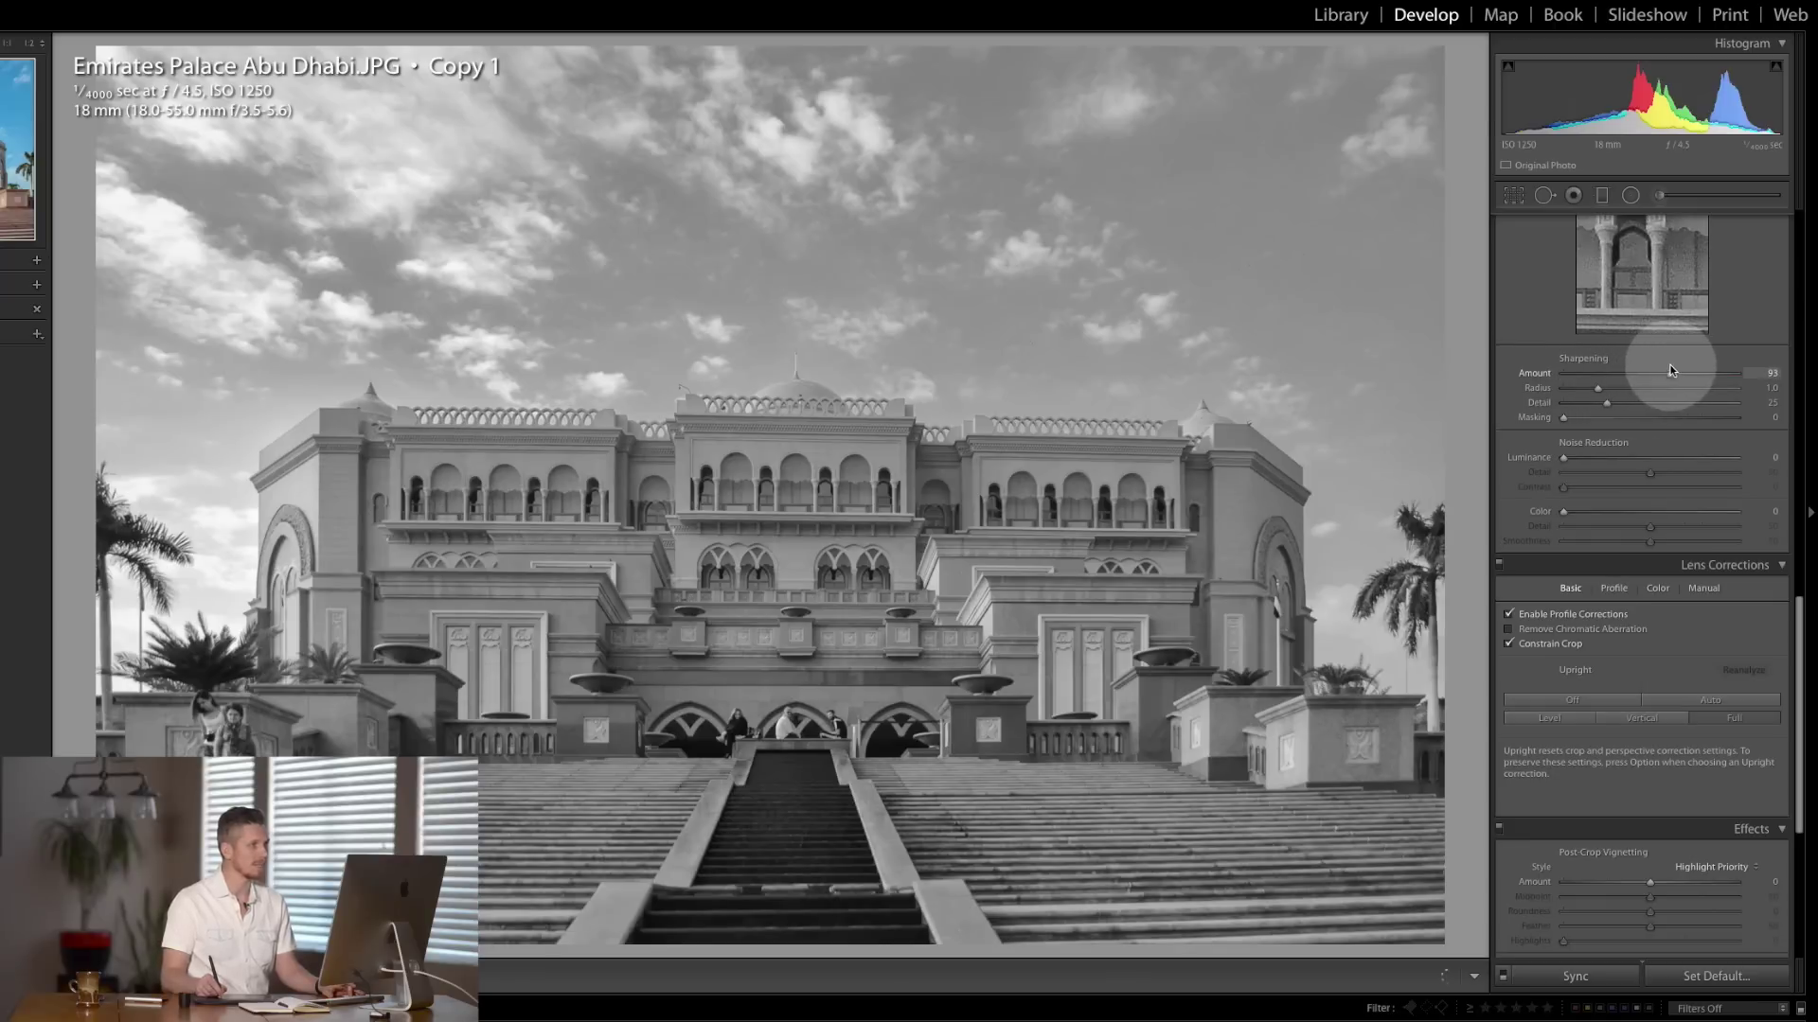
drag(1658, 375, 1620, 376)
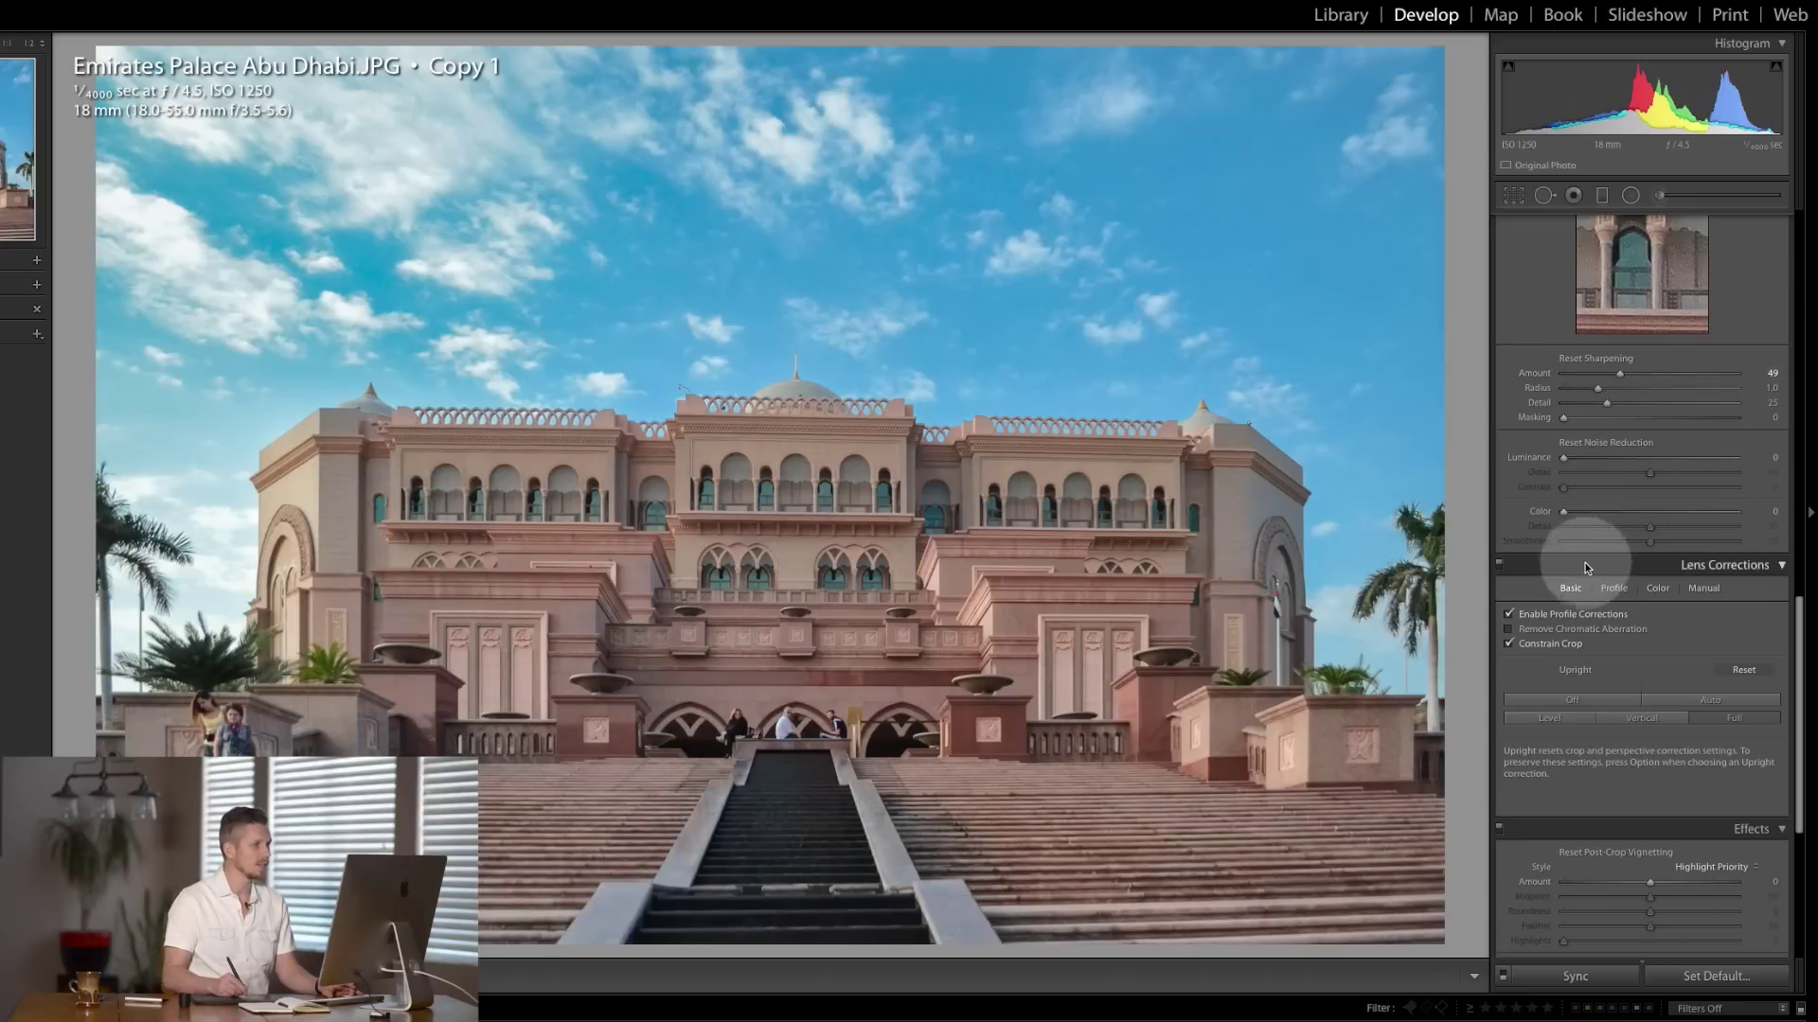
- Zoom in on the palace facade and set the sharpening Radius to 1.4 using the grayscale preview
click(776, 465)
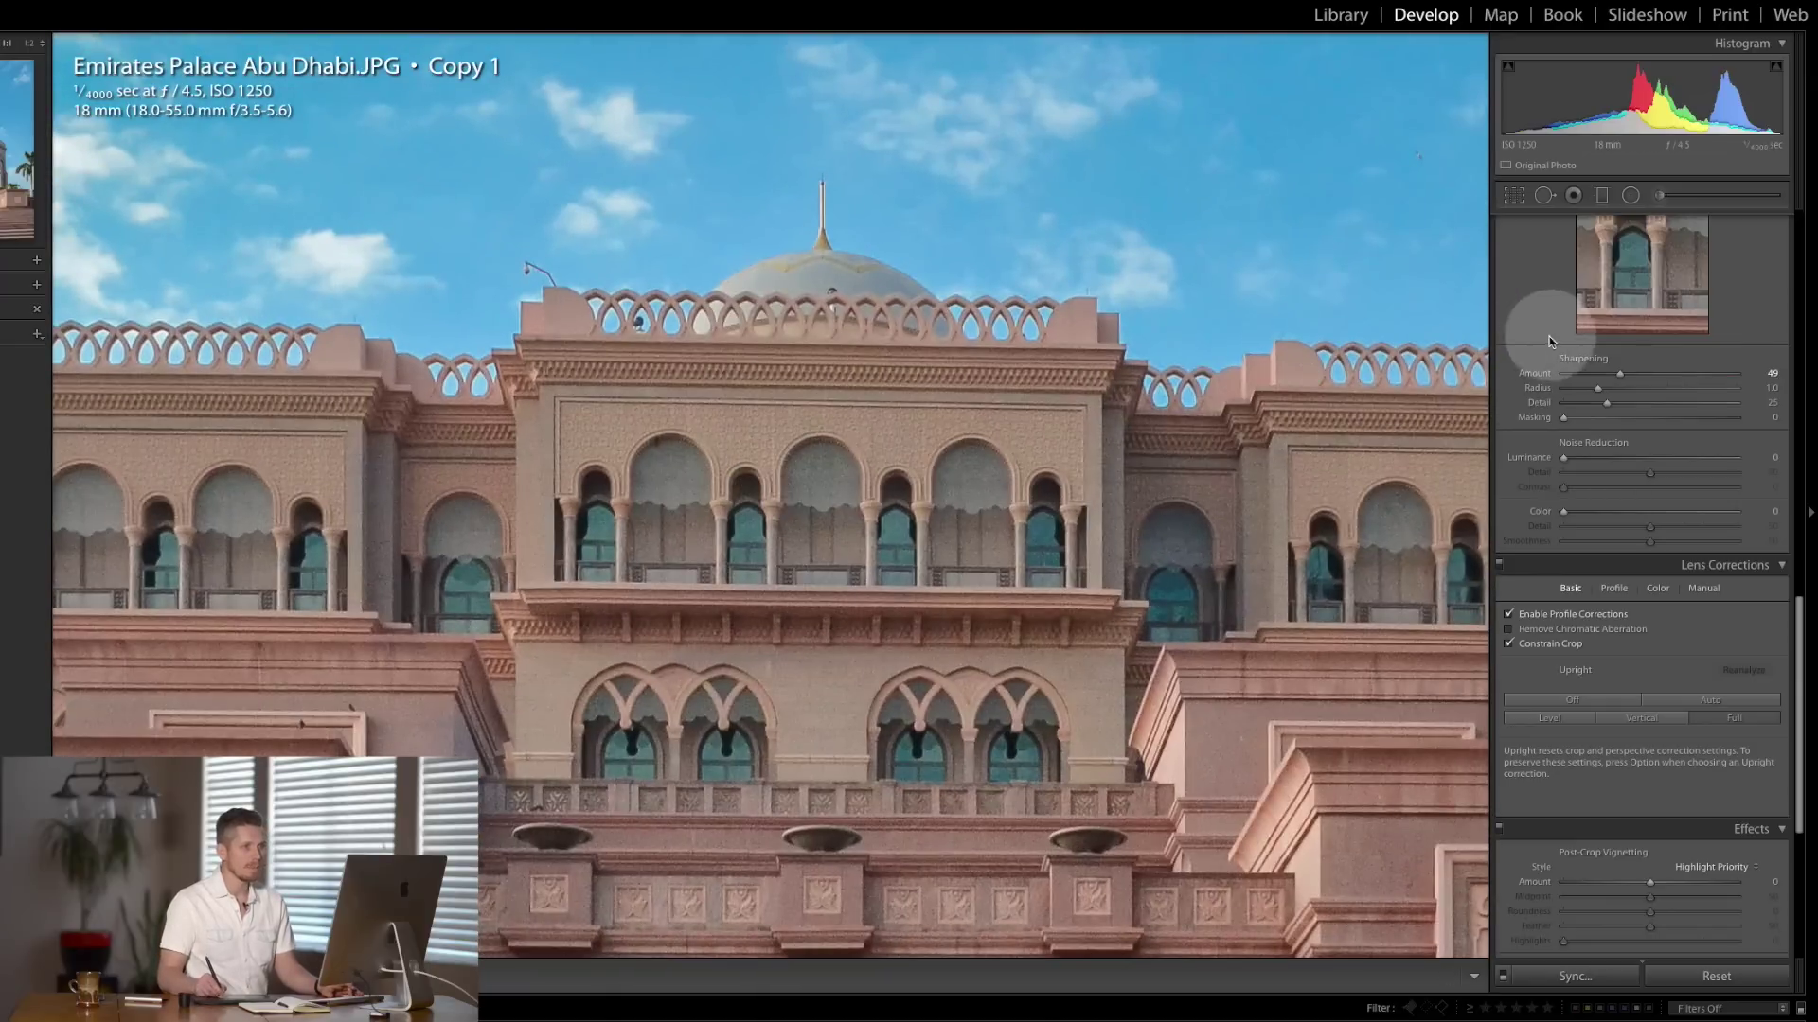
drag(1599, 389, 1604, 390)
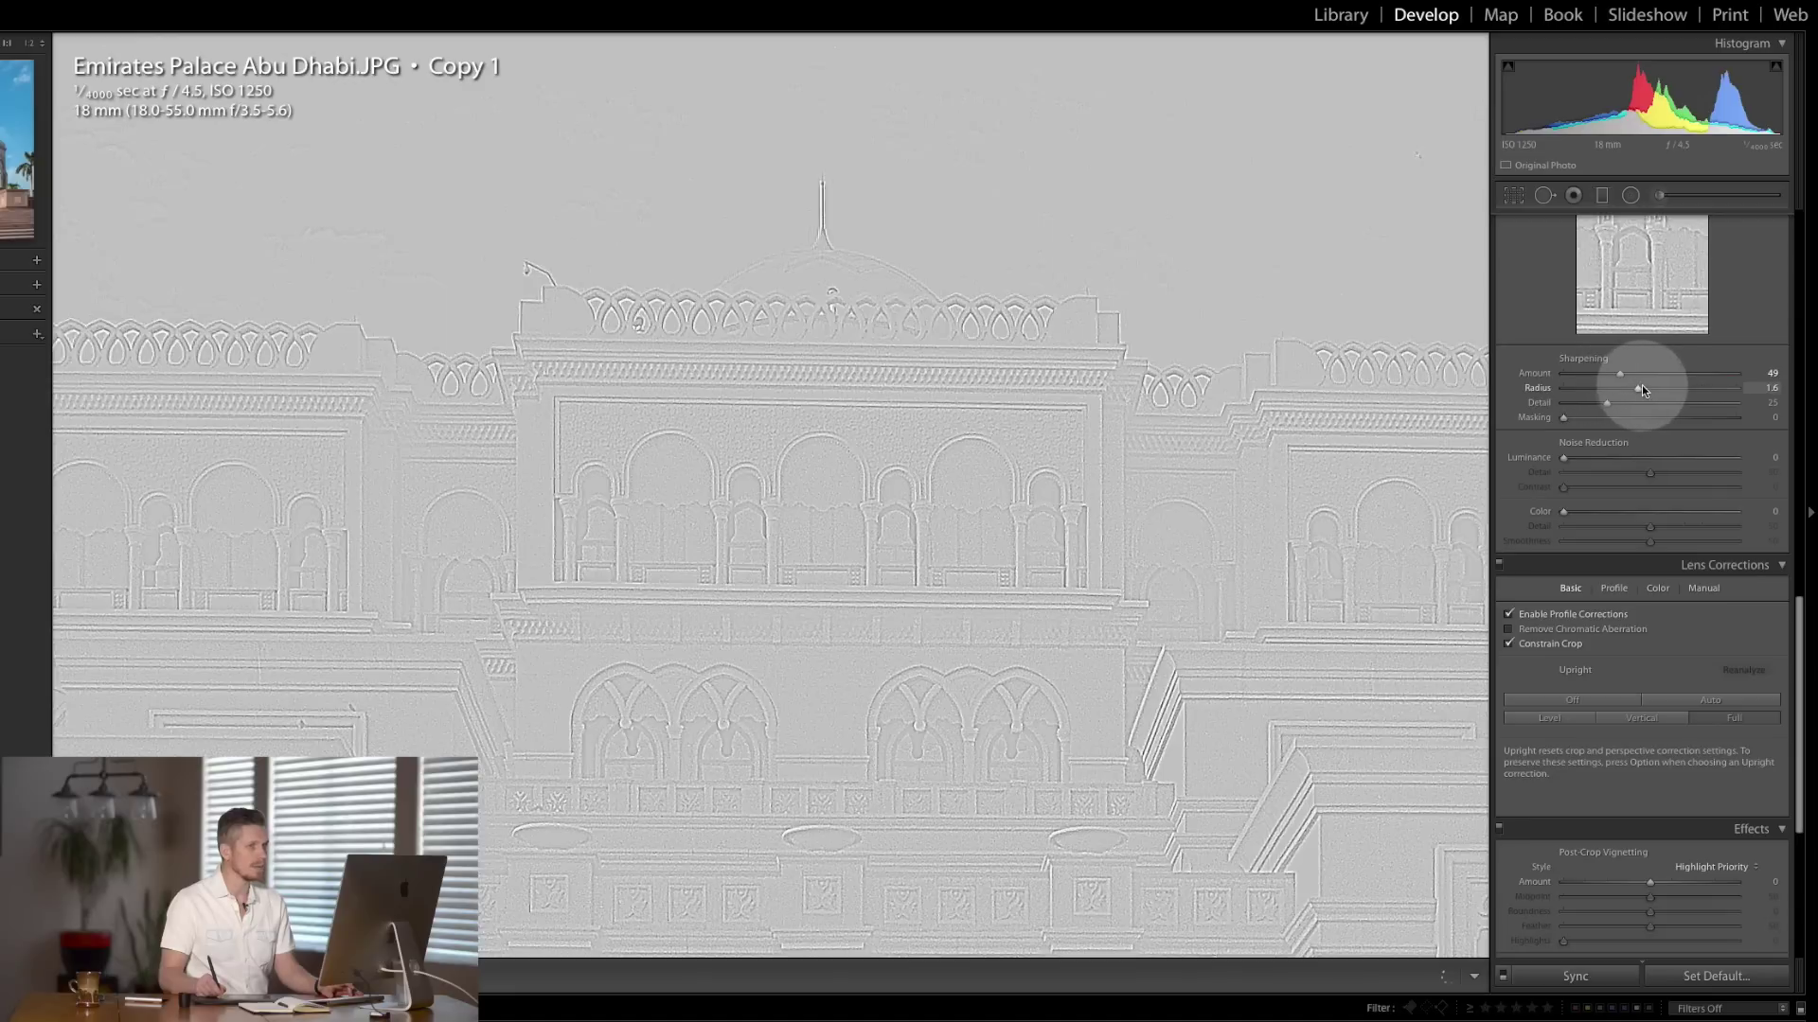
drag(1731, 389, 1737, 394)
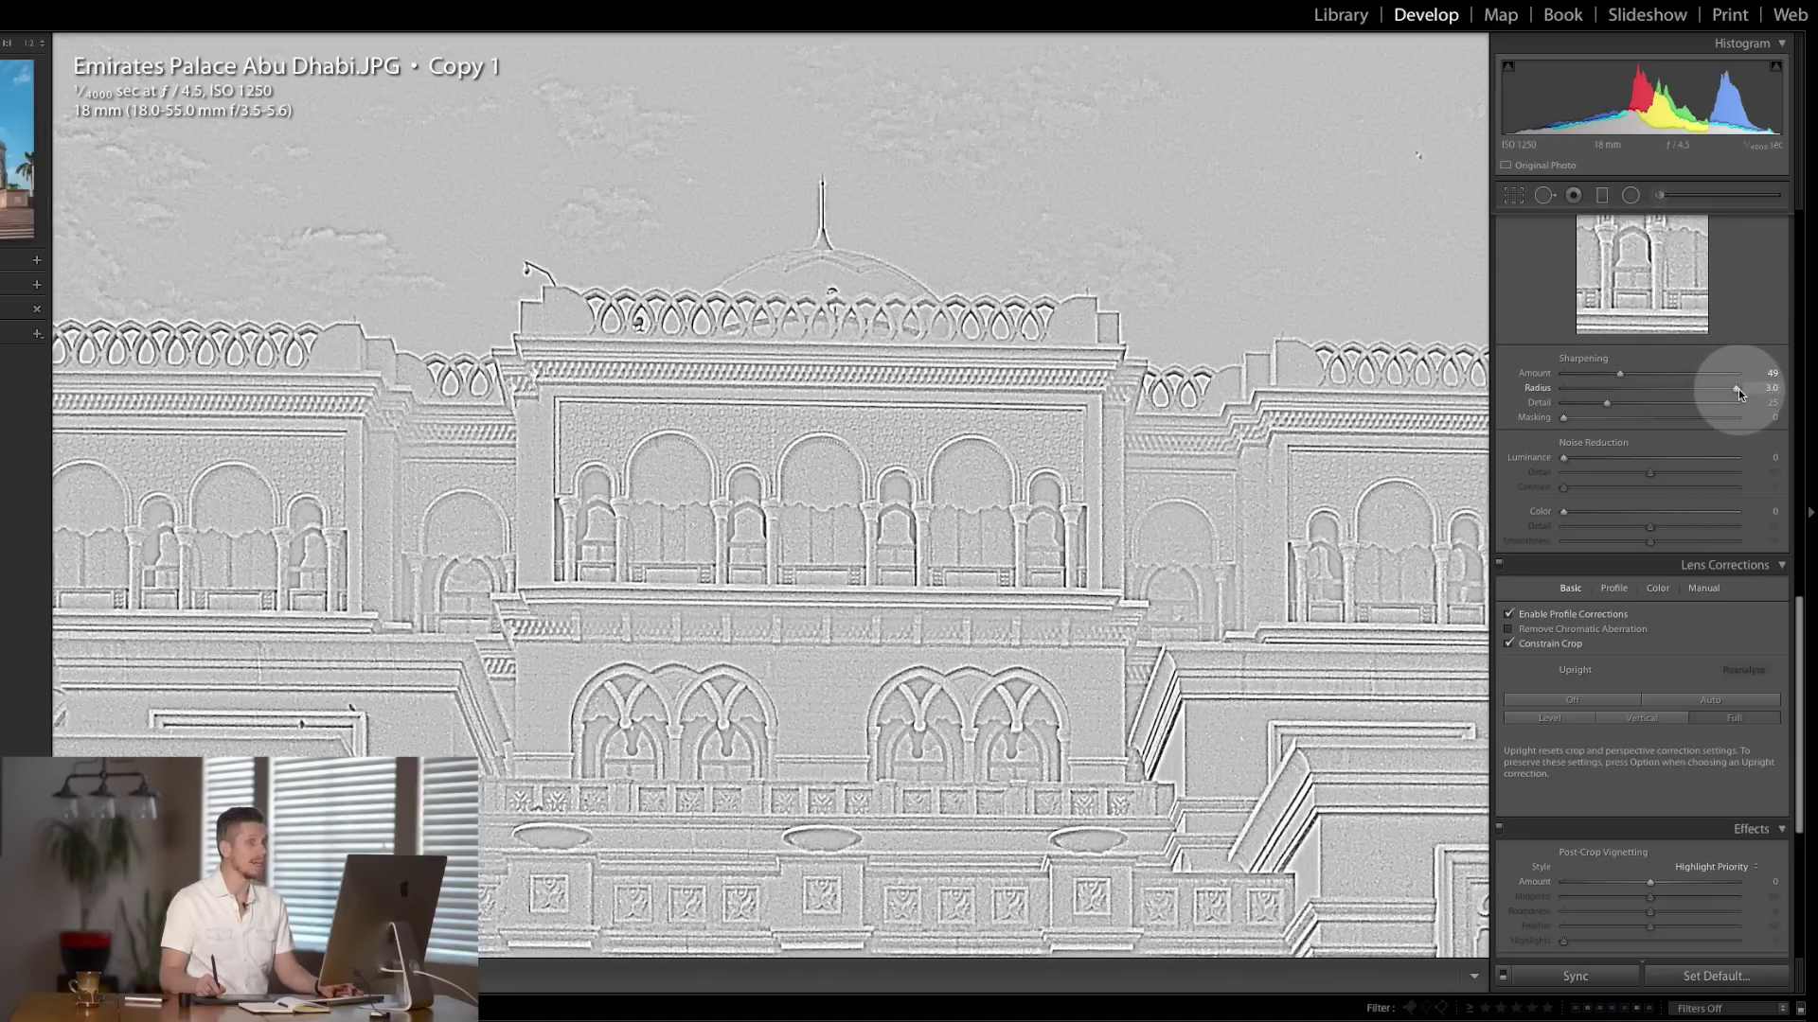
drag(1740, 390, 1606, 401)
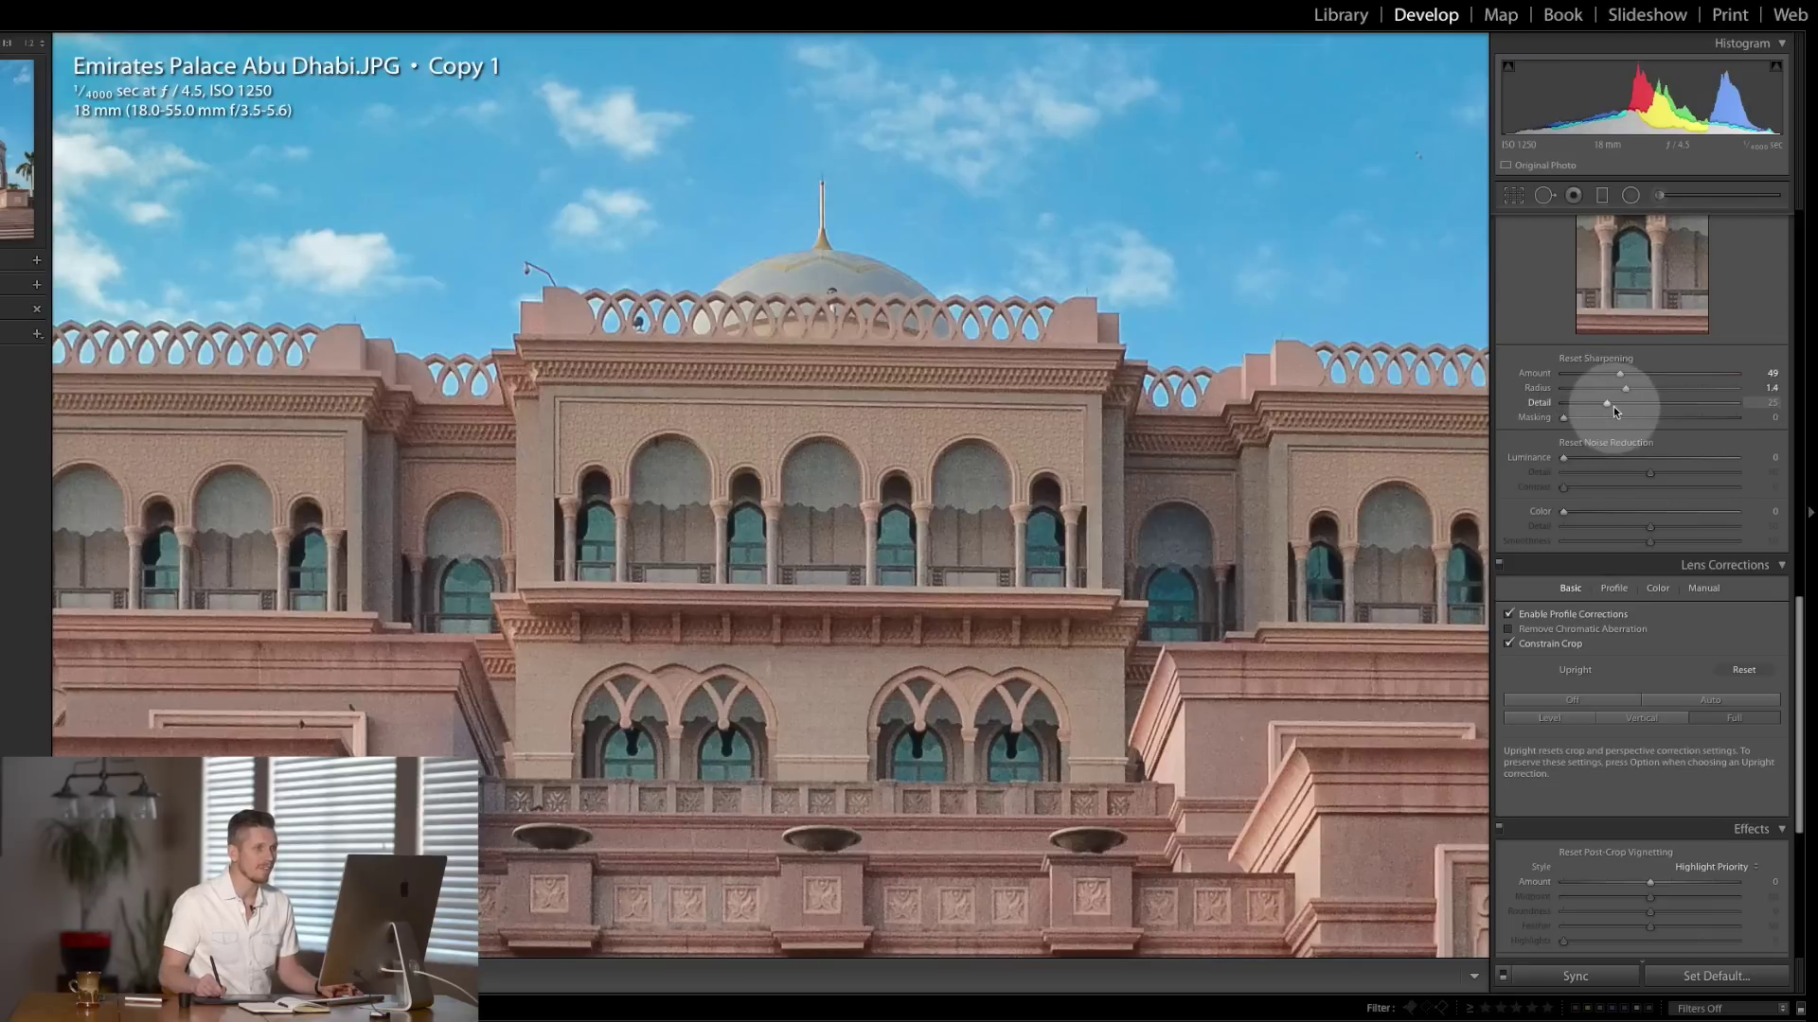
- Set the sharpening Detail to 4 and Masking to 91, checking the effect in the grayscale and mask previews
drag(1605, 405, 1659, 403)
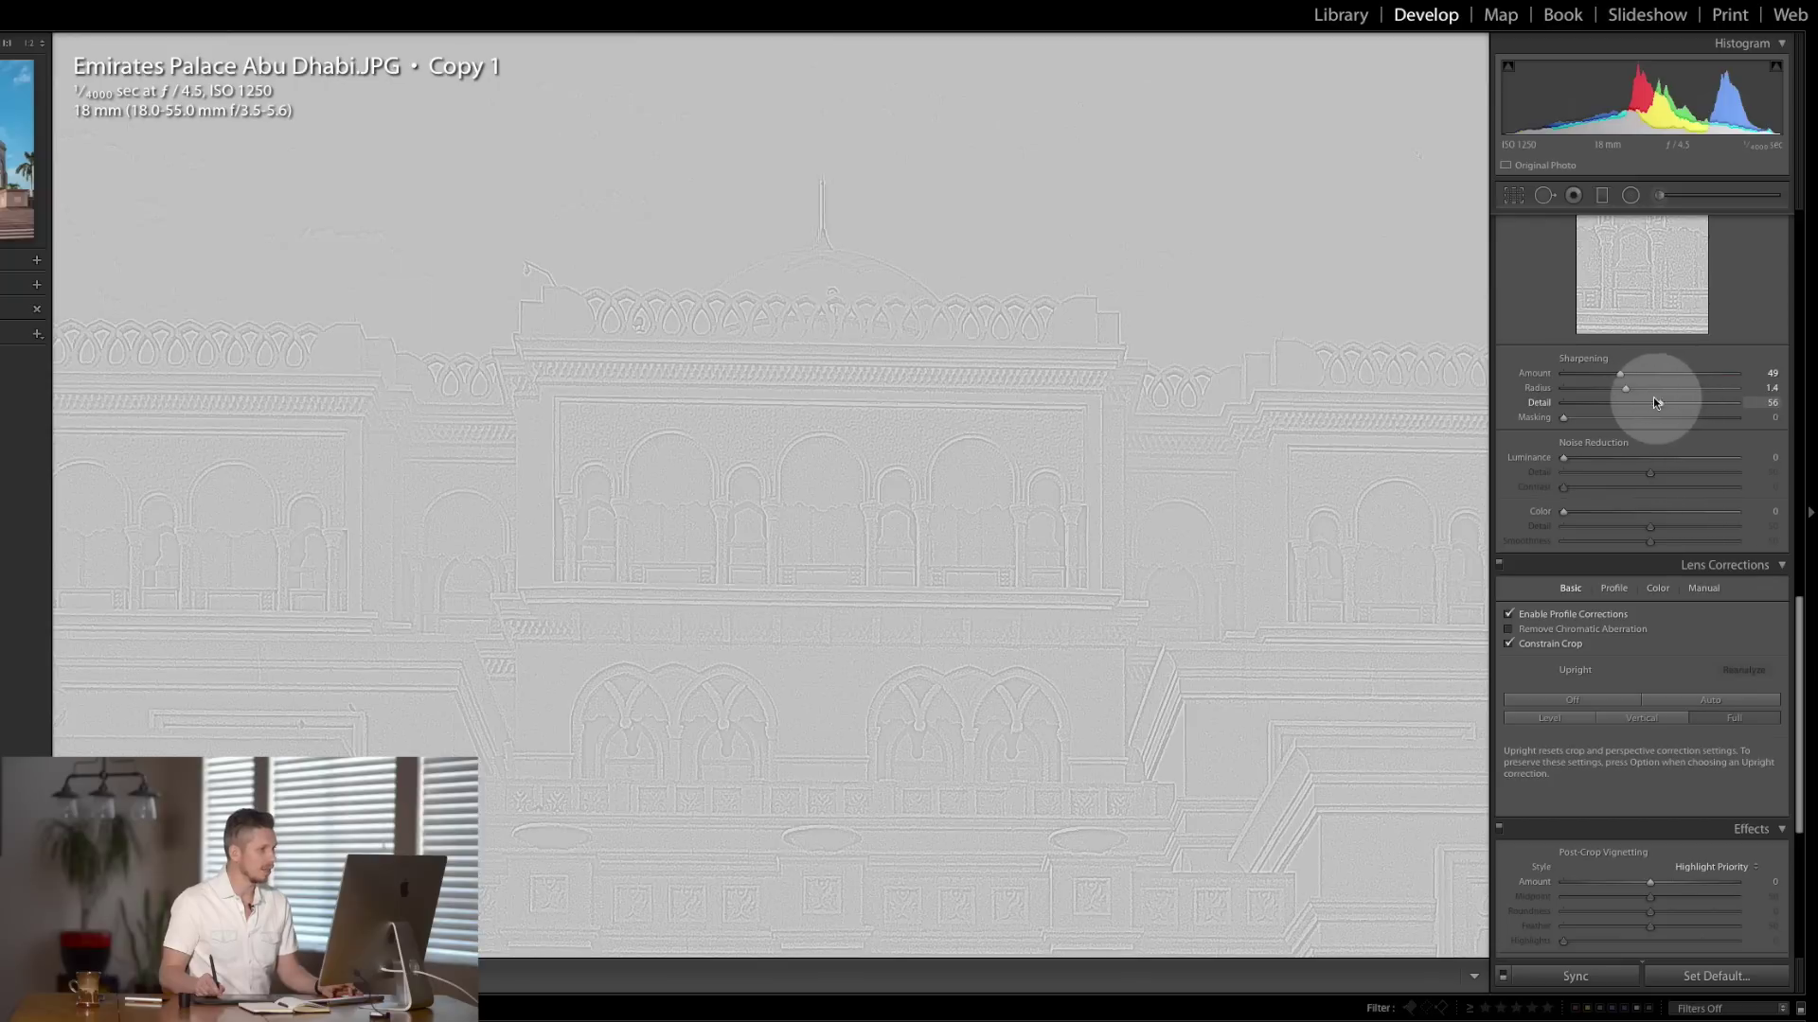
drag(1735, 392, 1485, 404)
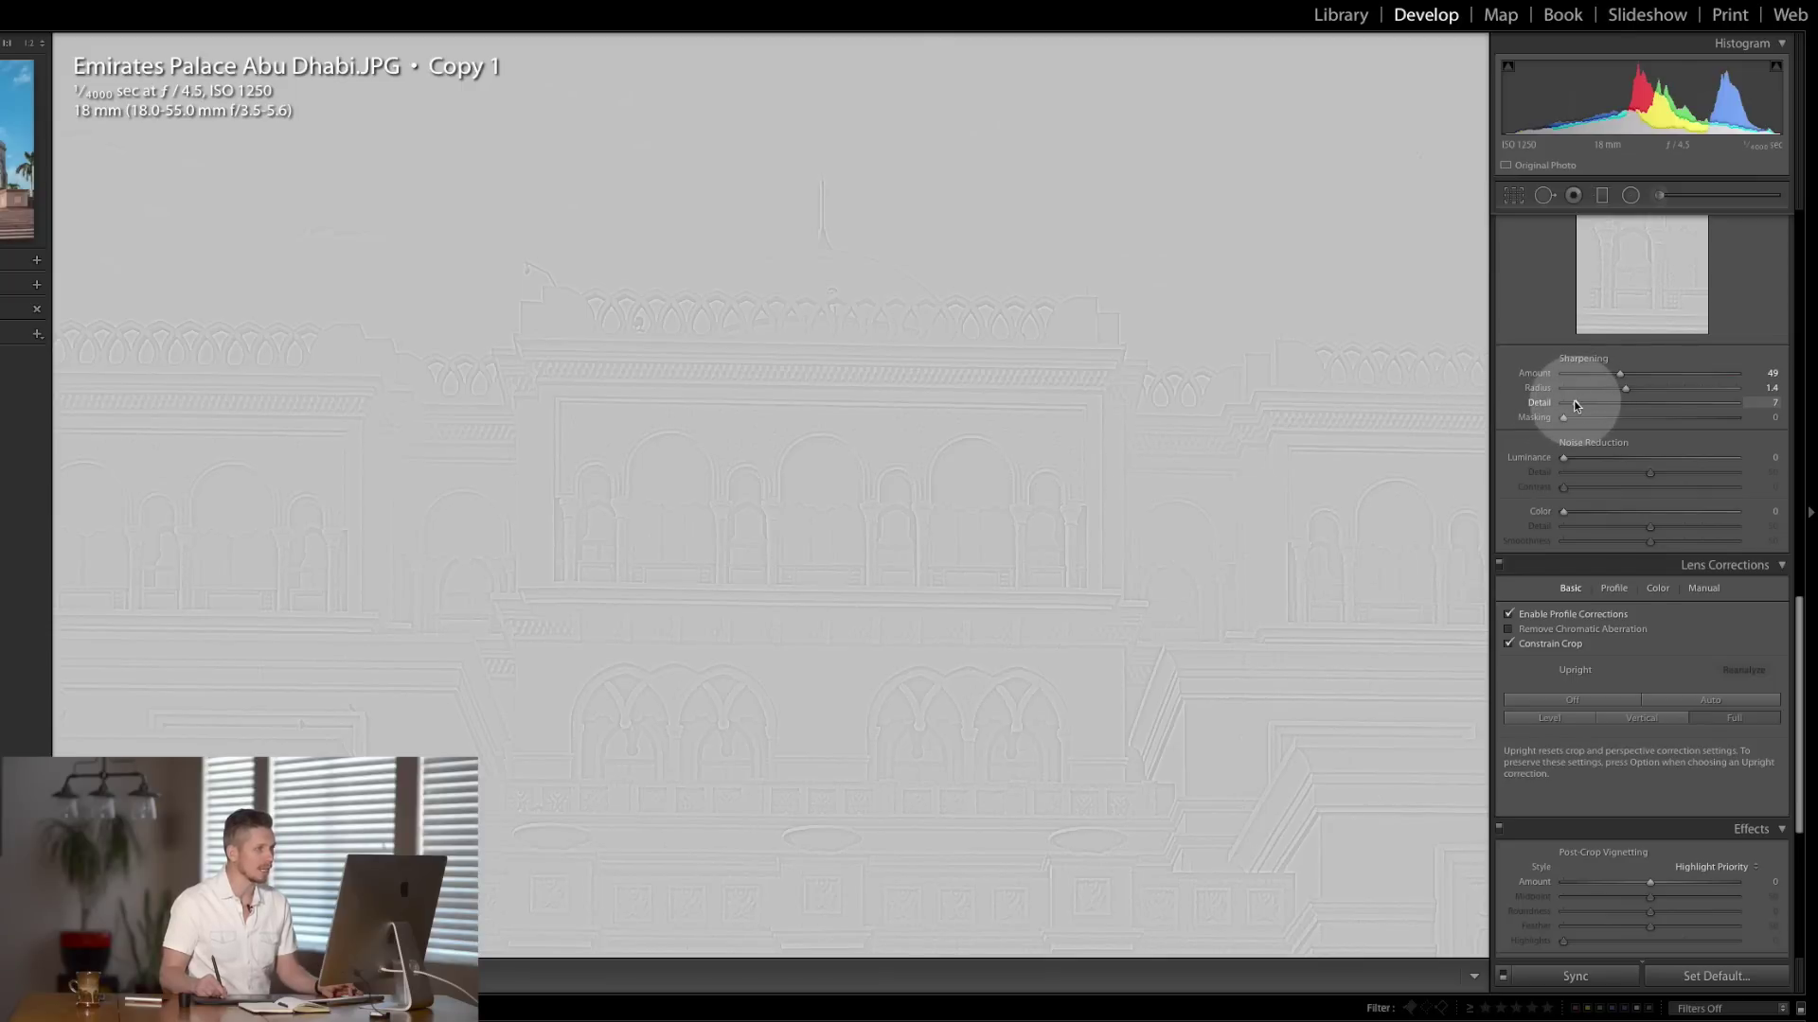
drag(1574, 404, 1569, 405)
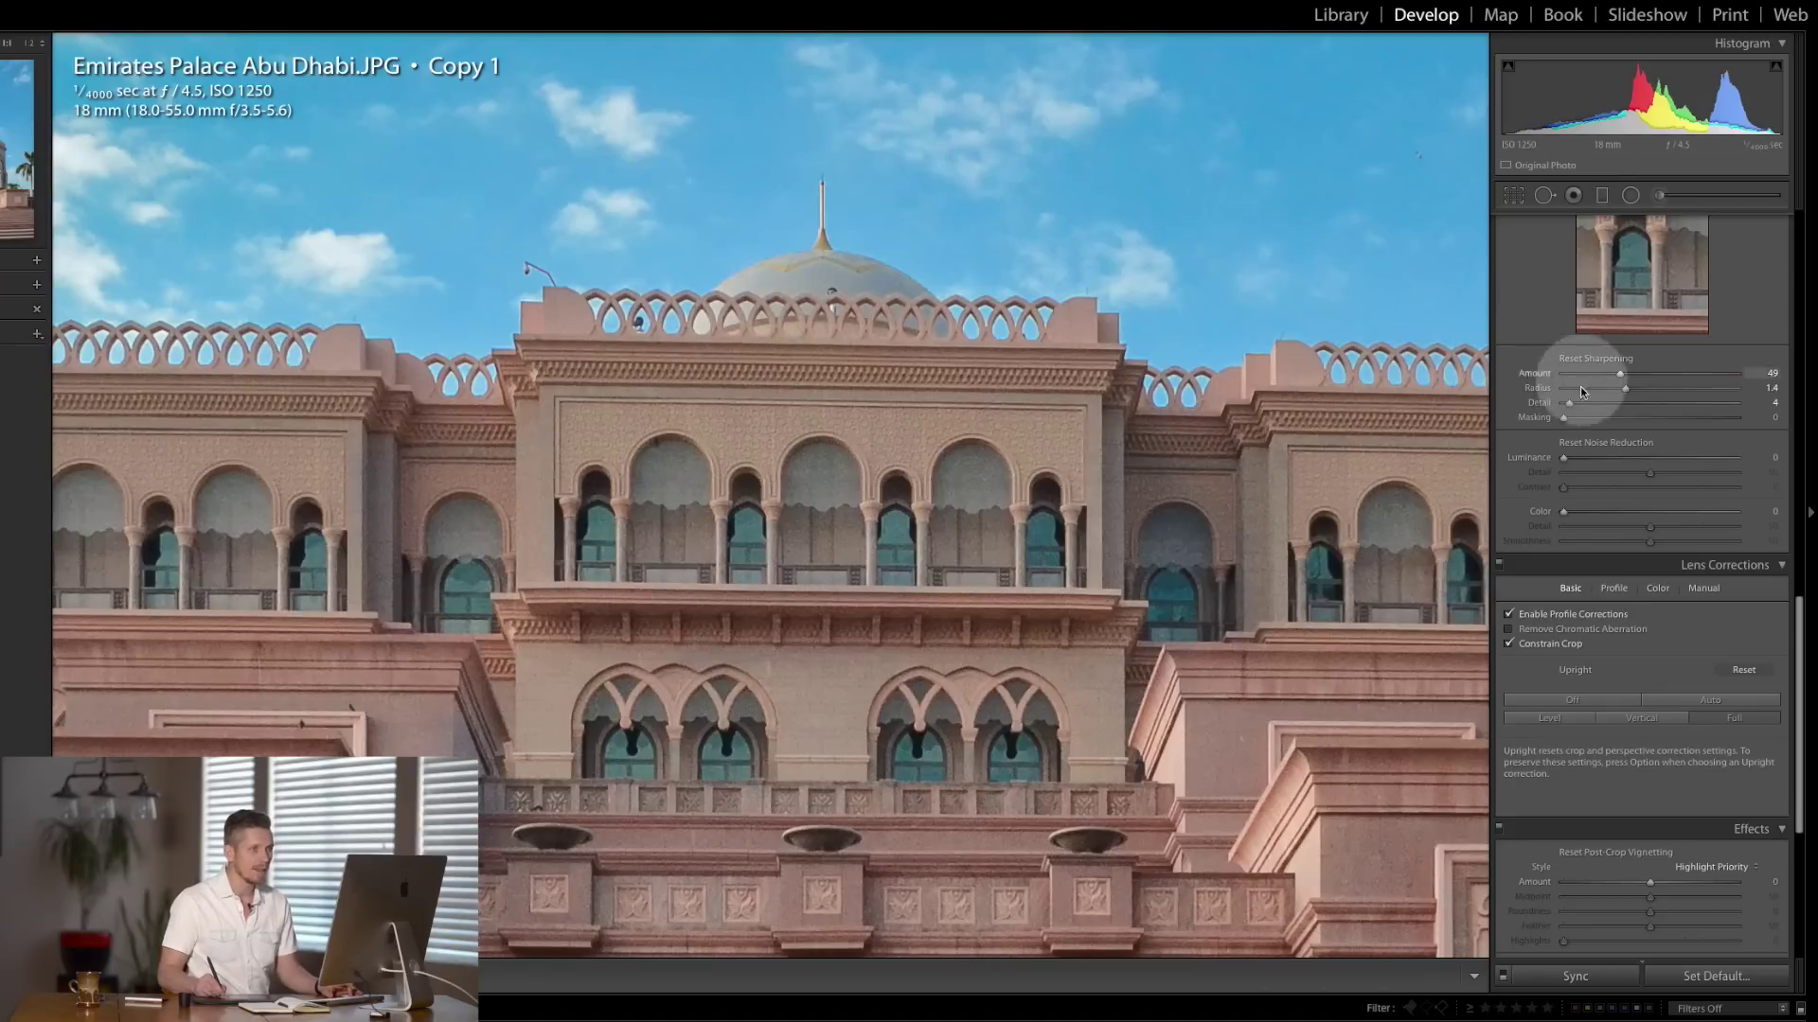
drag(1566, 418, 1724, 418)
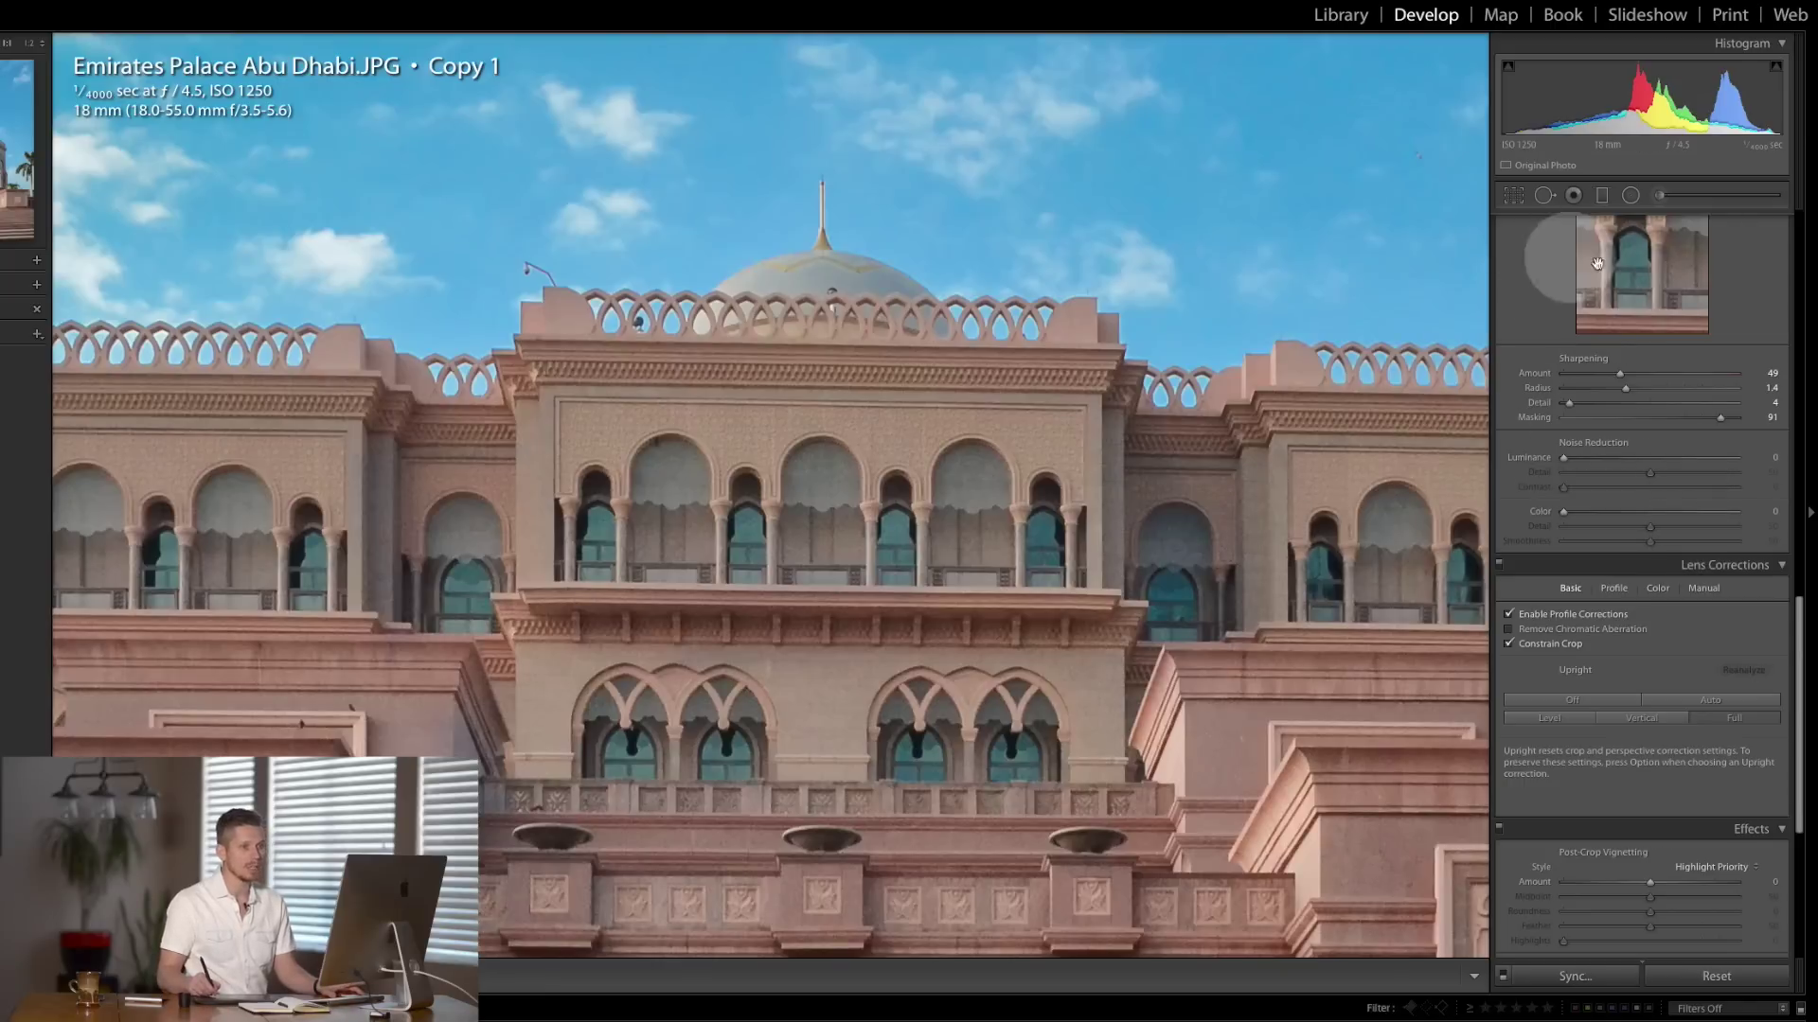
- Compare the facade with and without the Detail adjustments, and raise the sharpening Amount to 82
scroll(1742, 549, up, 5)
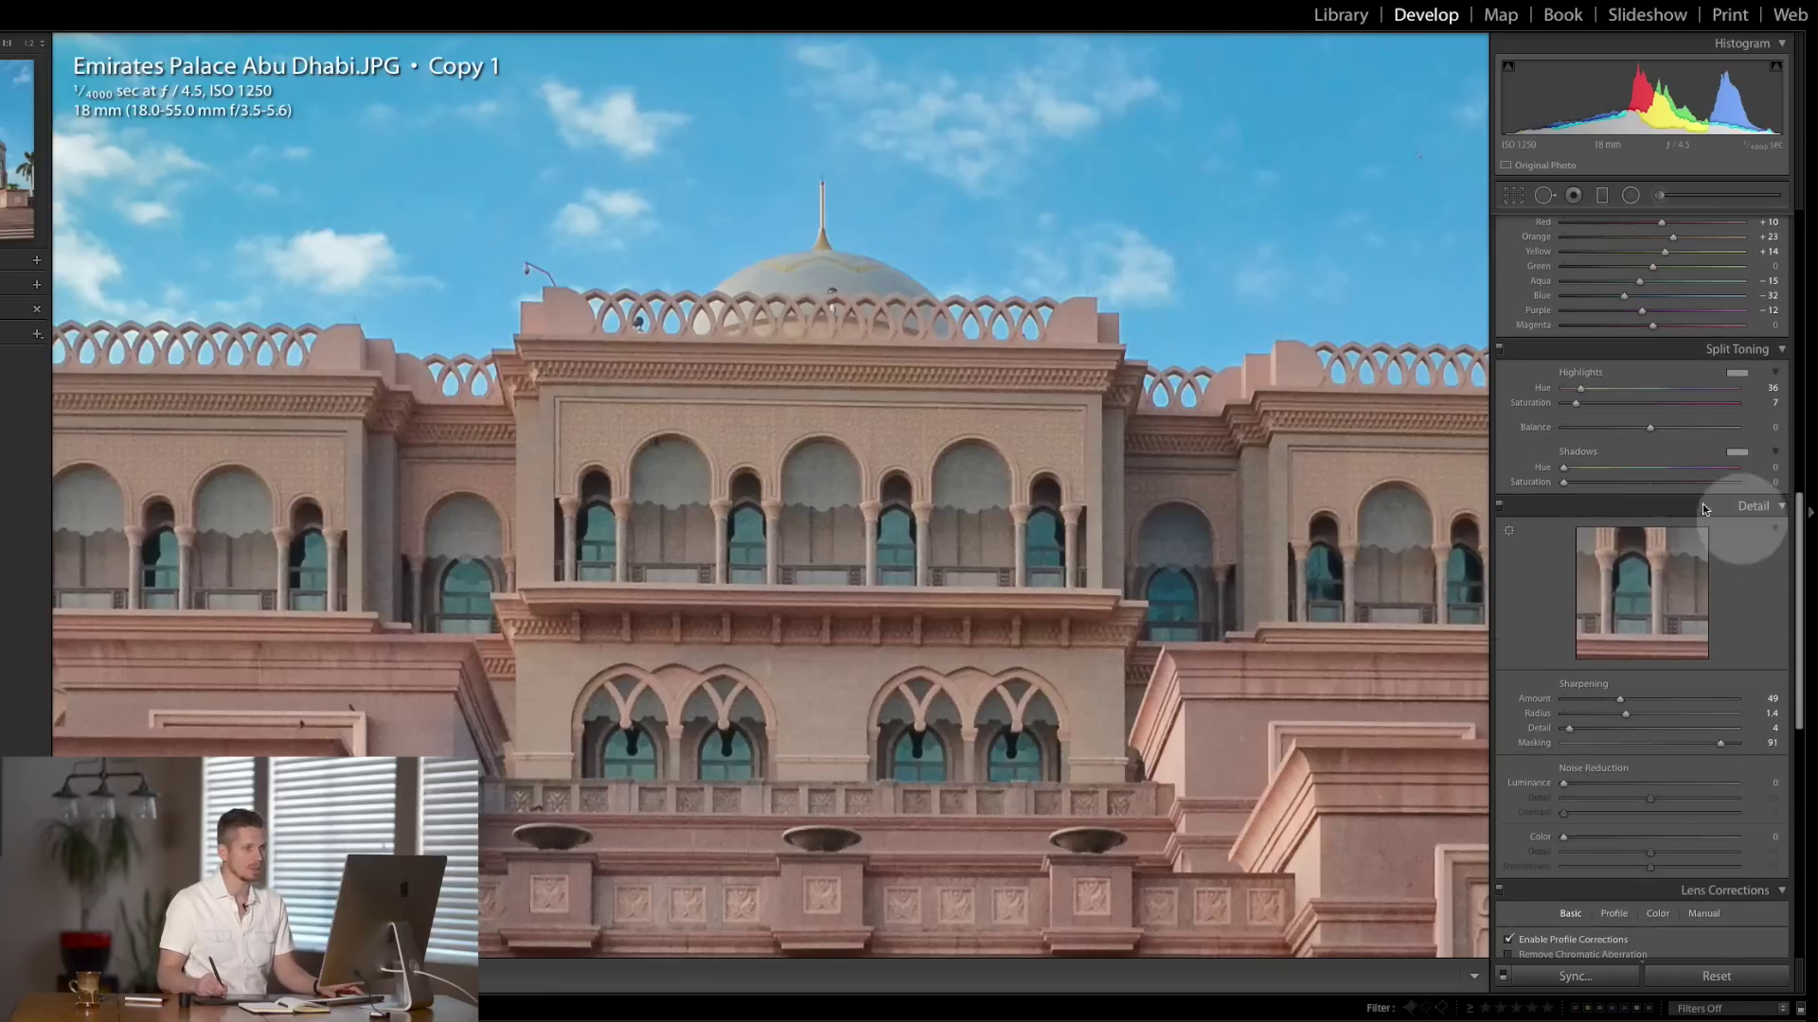
click(1498, 505)
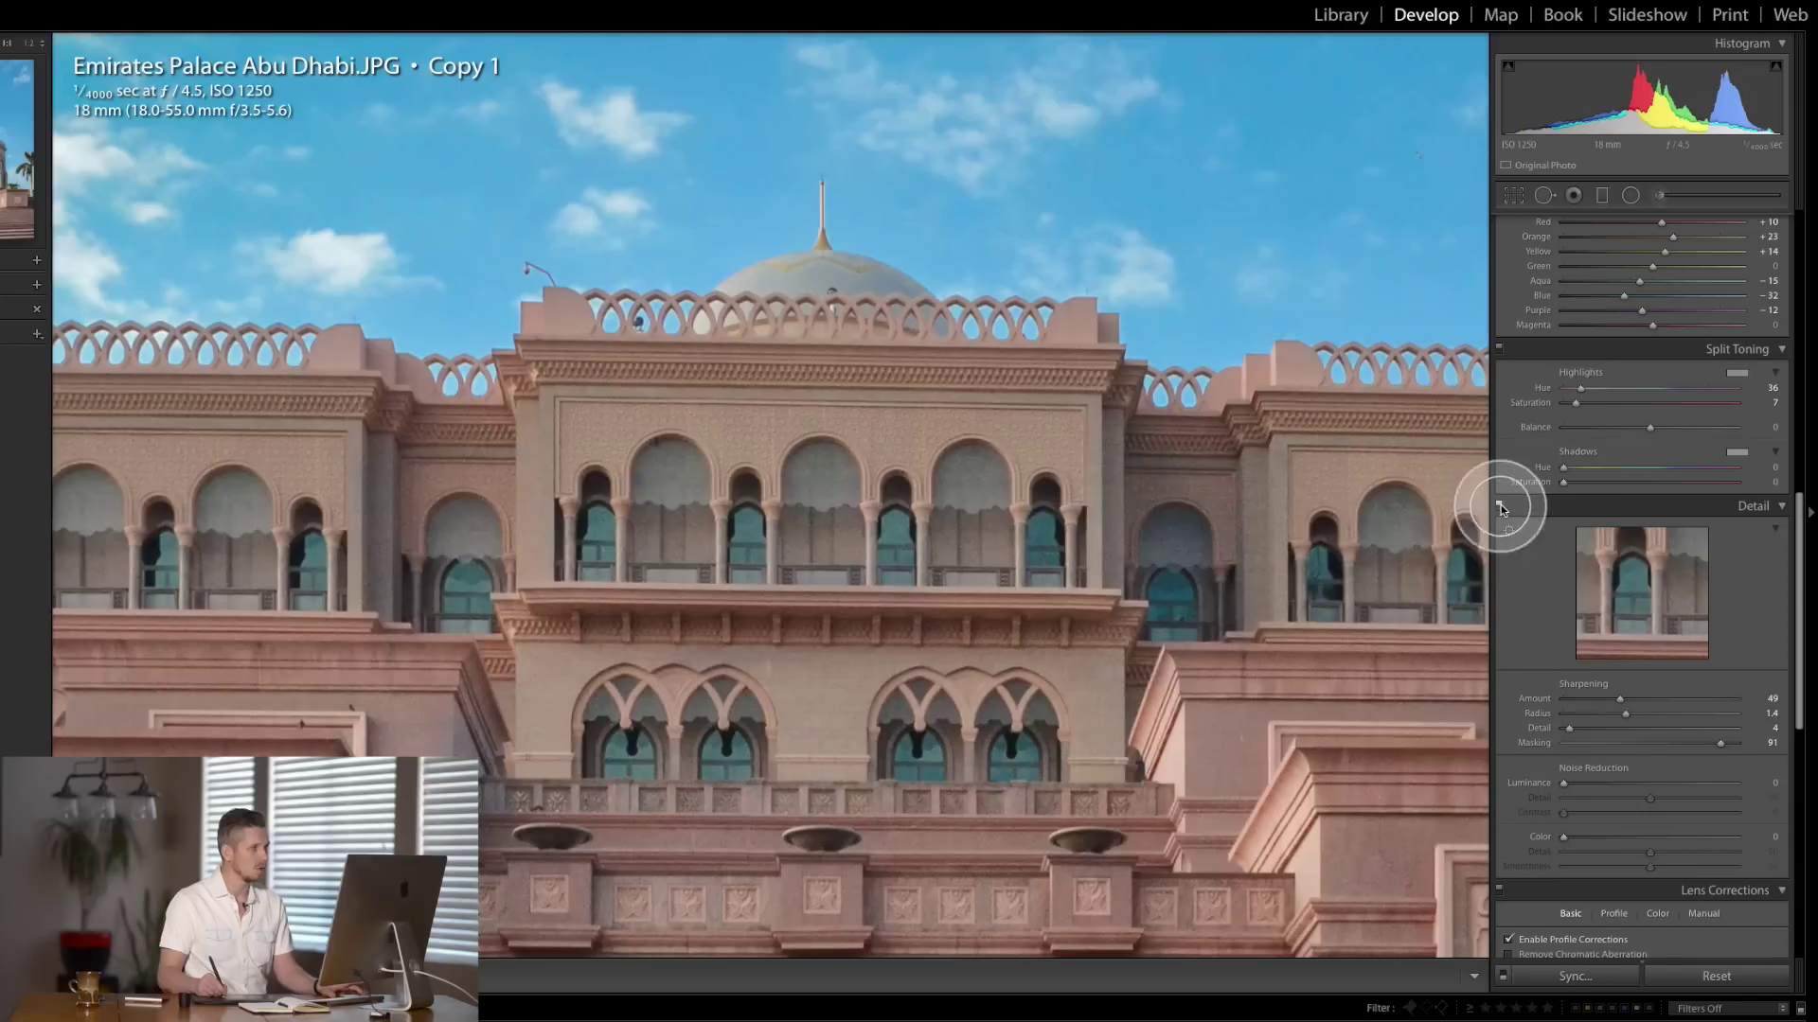
click(1619, 699)
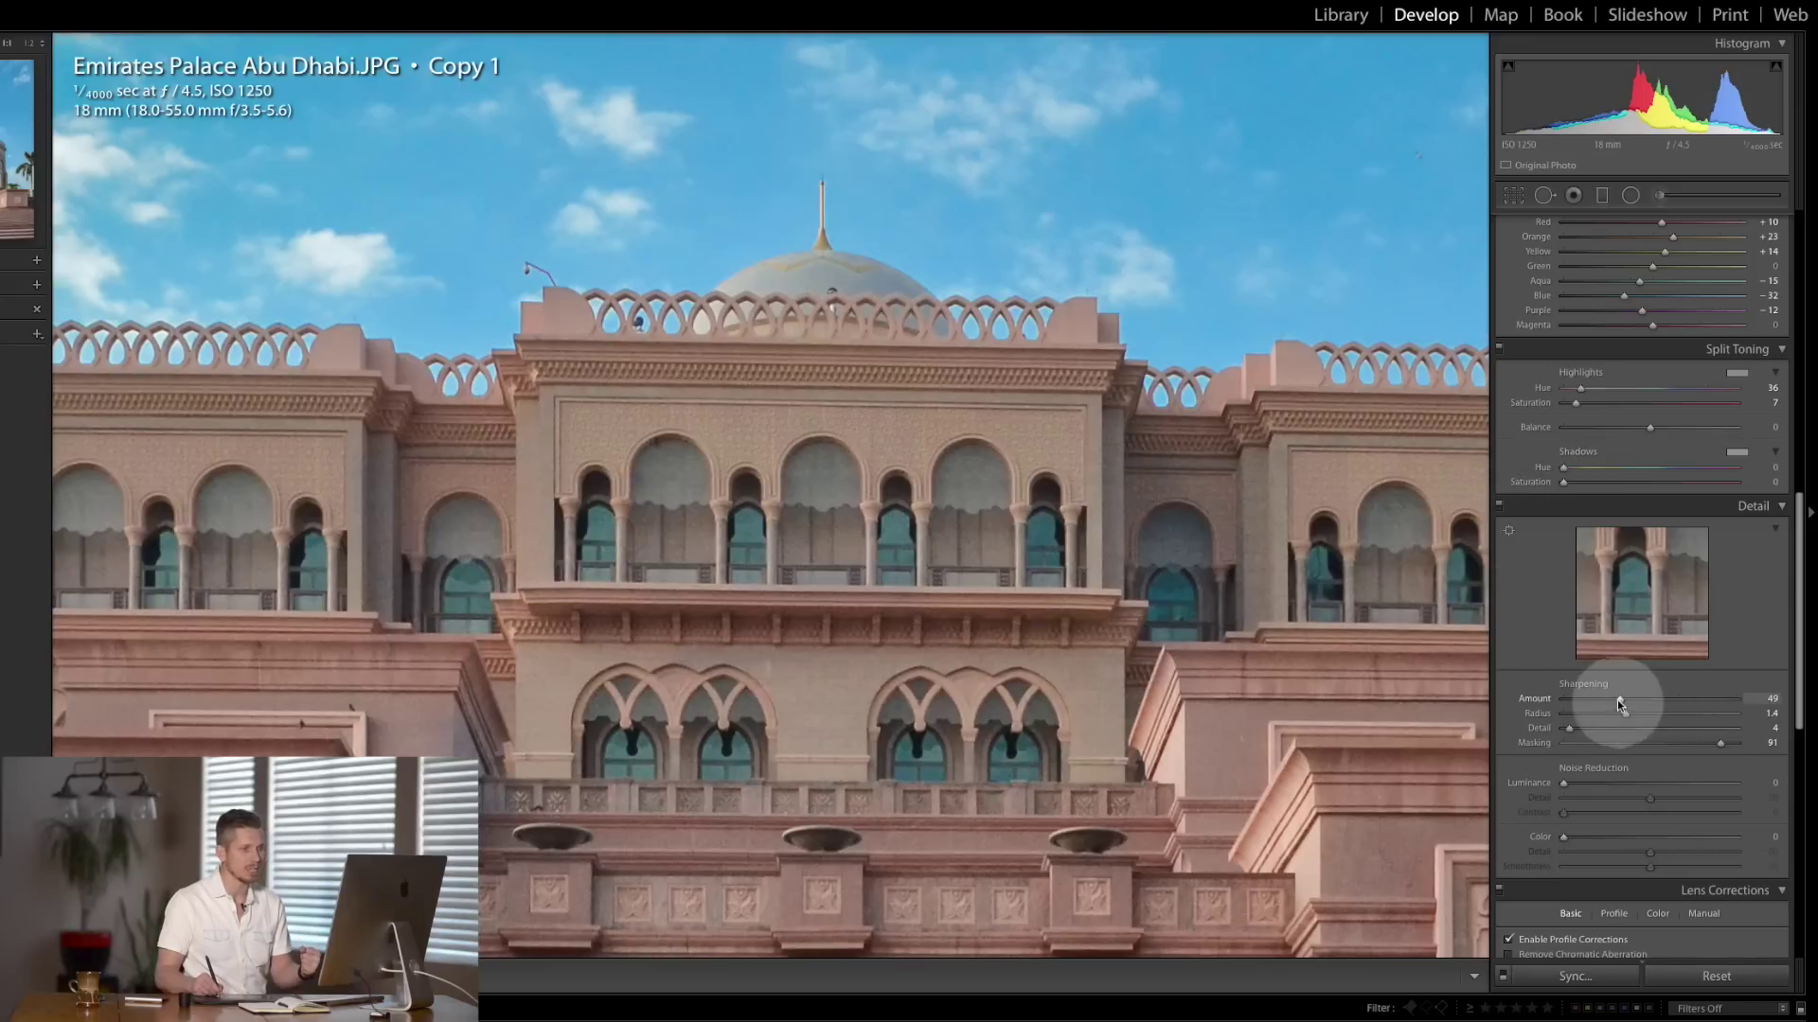
drag(1666, 699, 1656, 710)
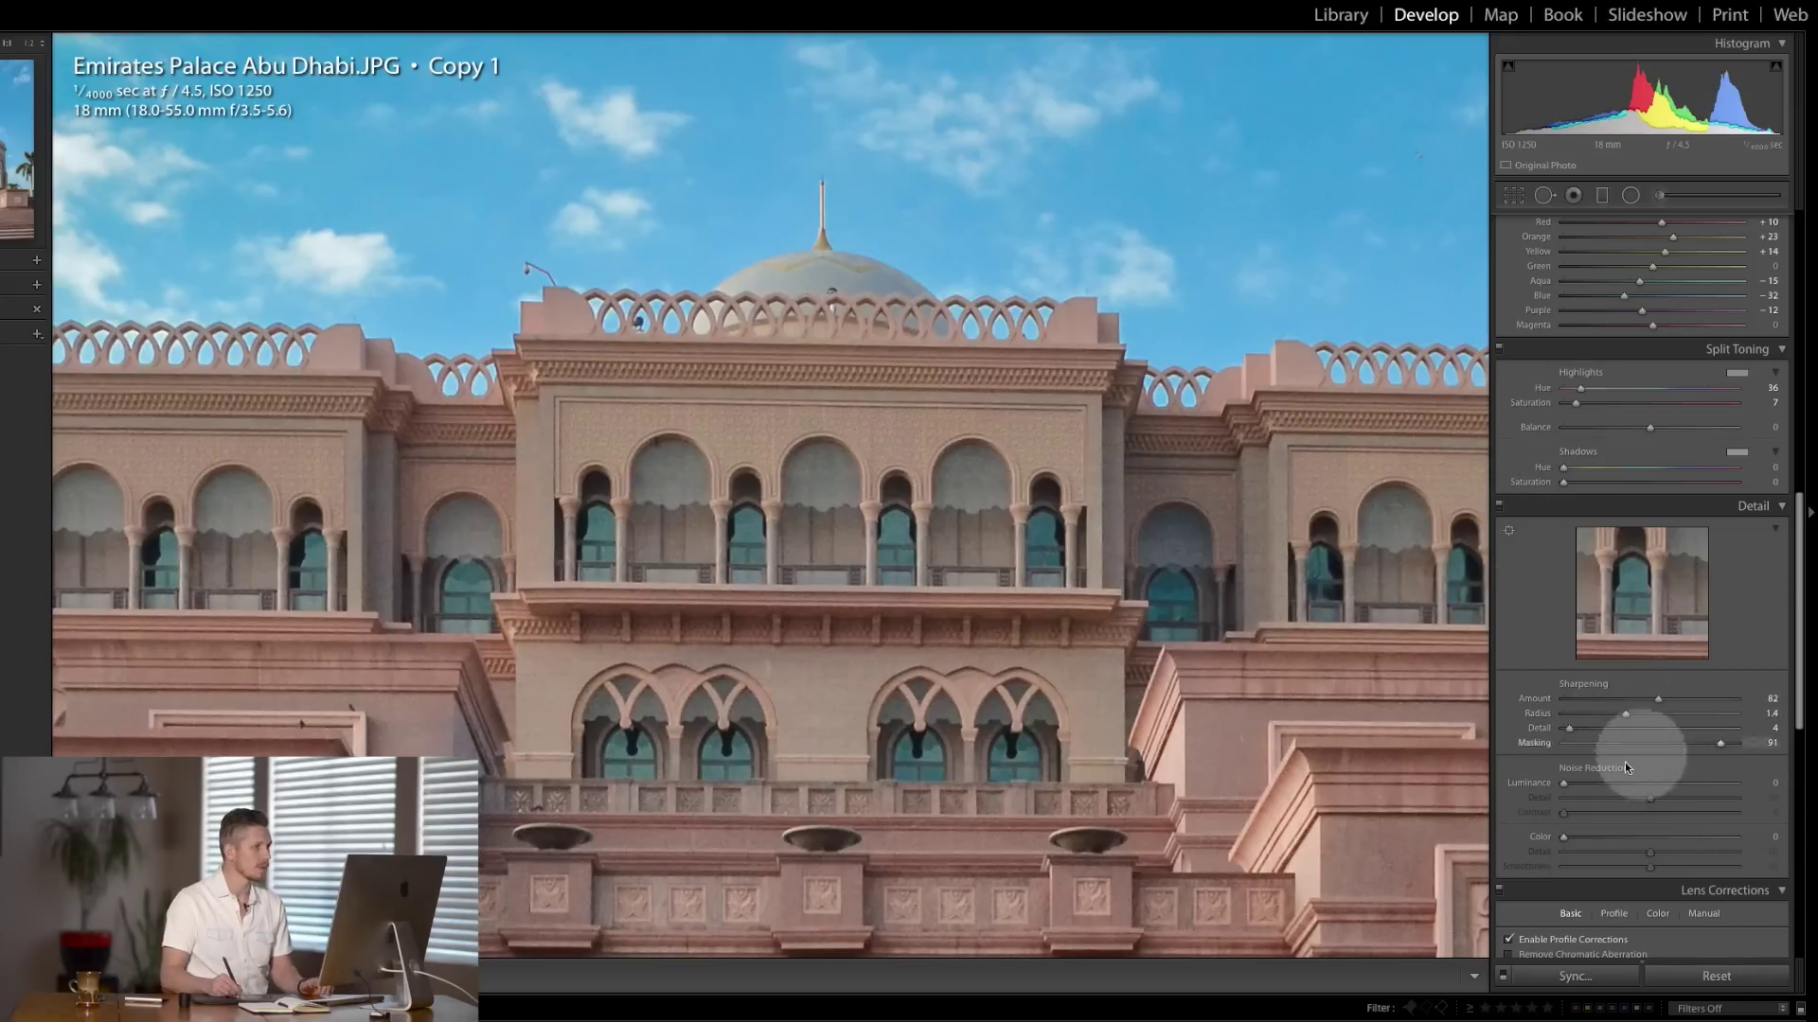
- View the whole photo and compare the edited version with the unedited one
click(1003, 582)
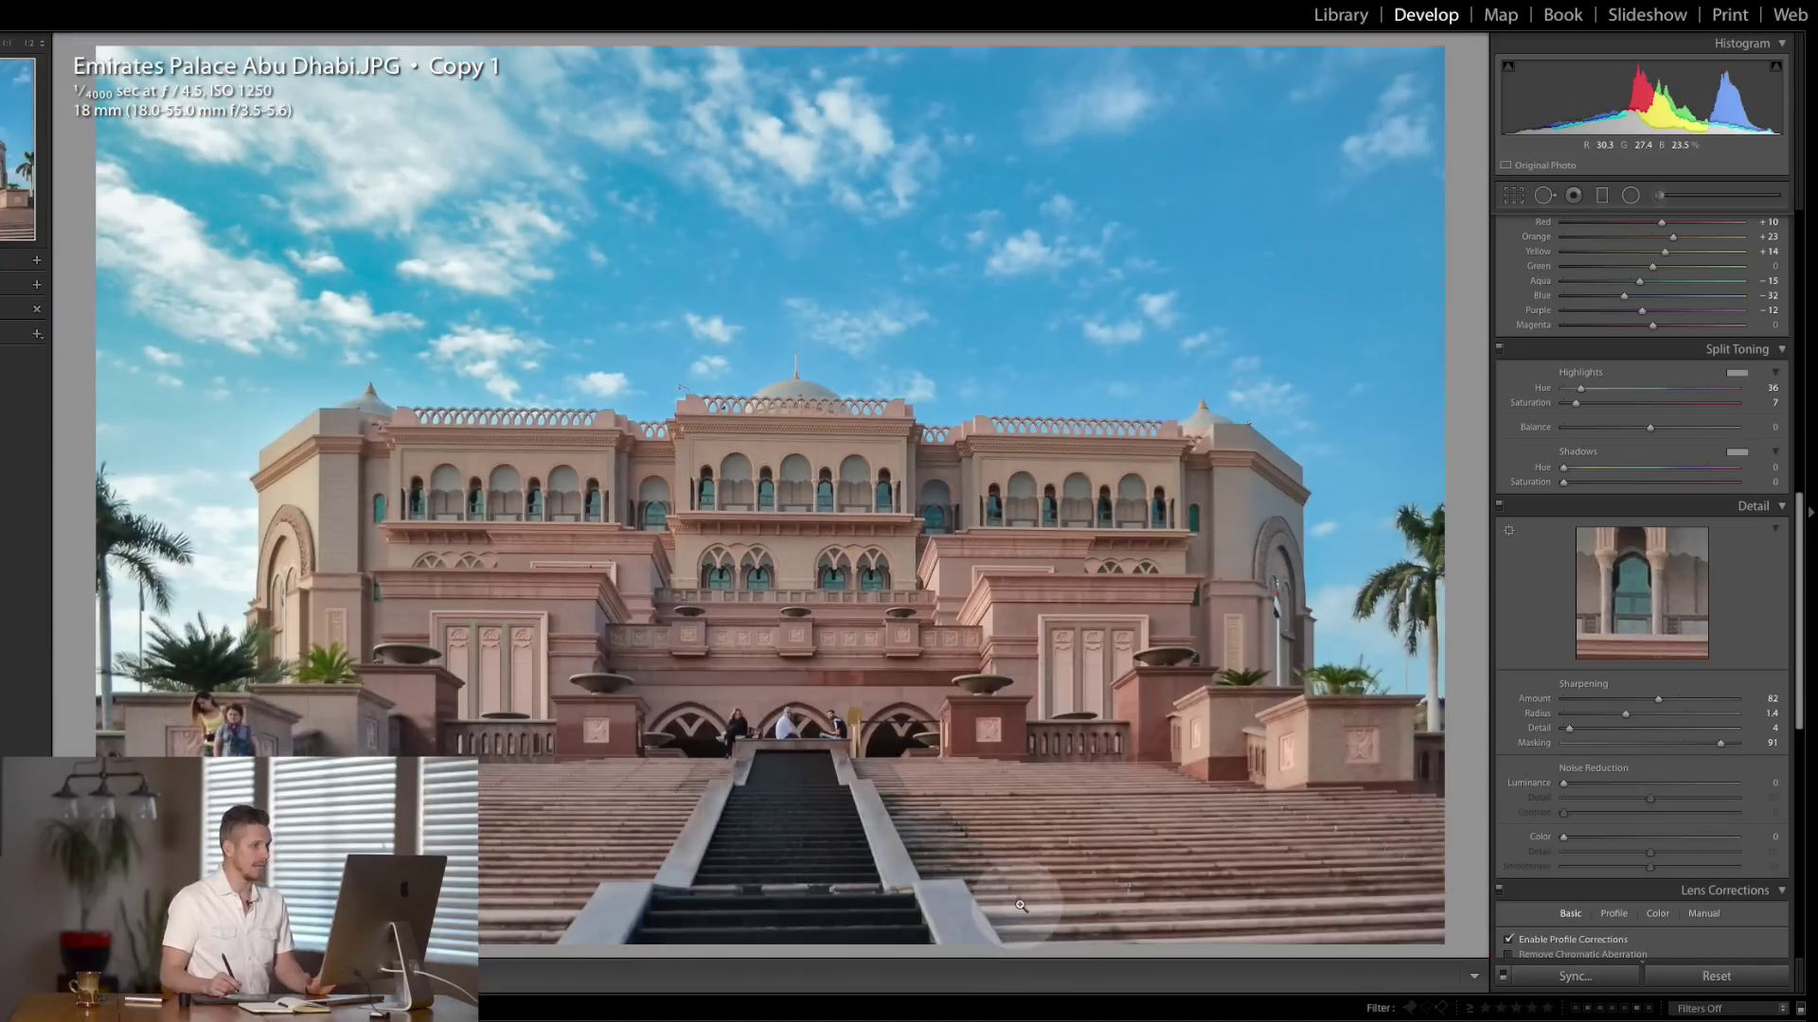
key(Left)
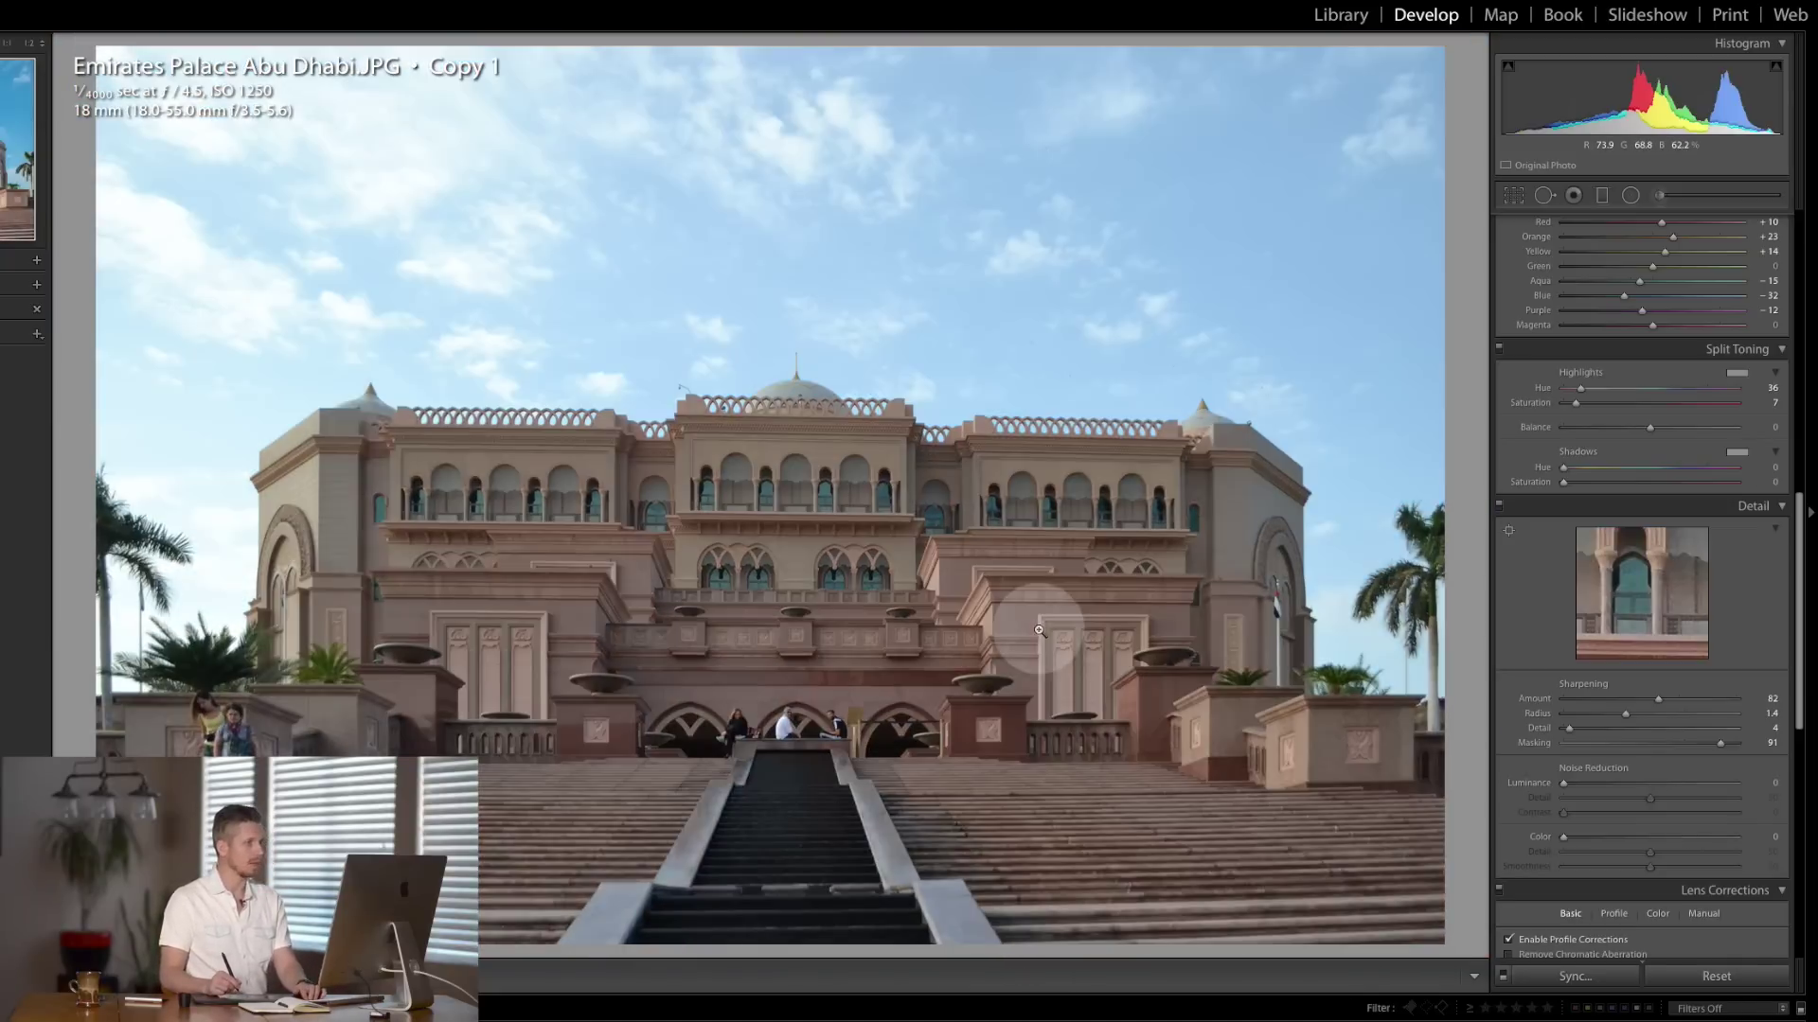
key(Right)
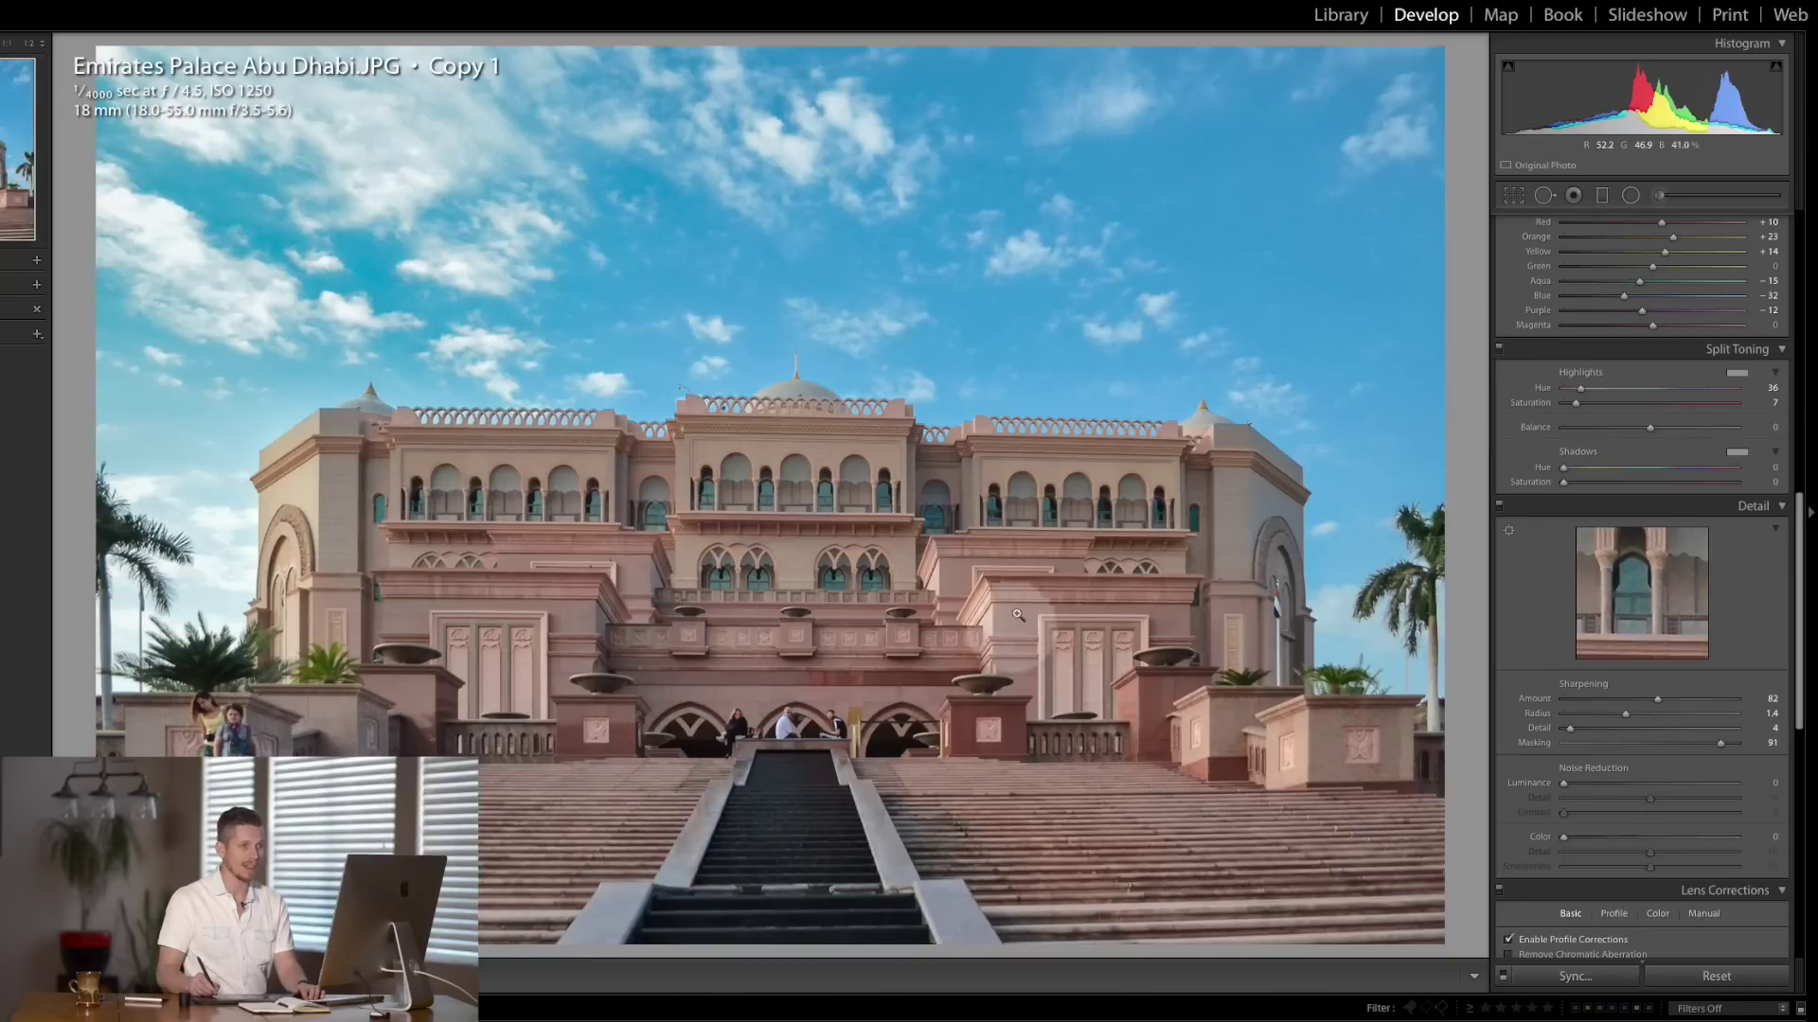
- Draw a large radial filter centred on the palace's upper facade, reaching nearly the photo's full width, and show its mask overlay
drag(1798, 587, 1789, 237)
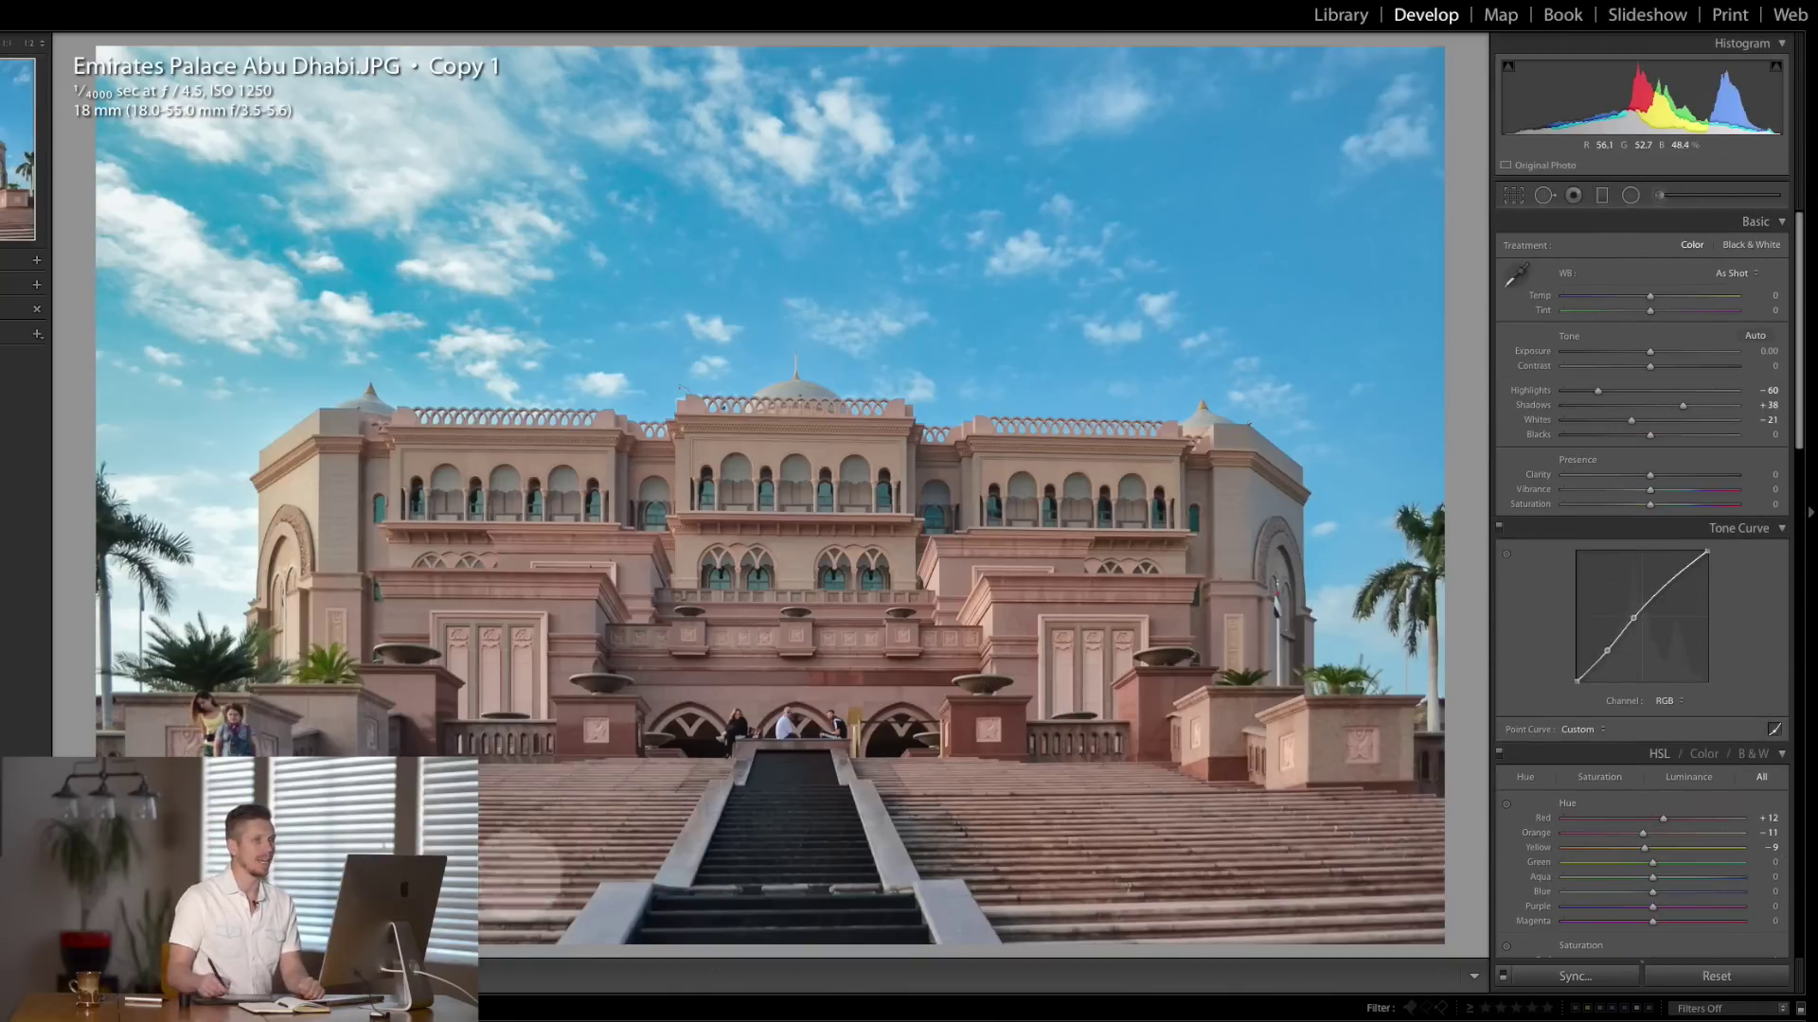
click(1630, 195)
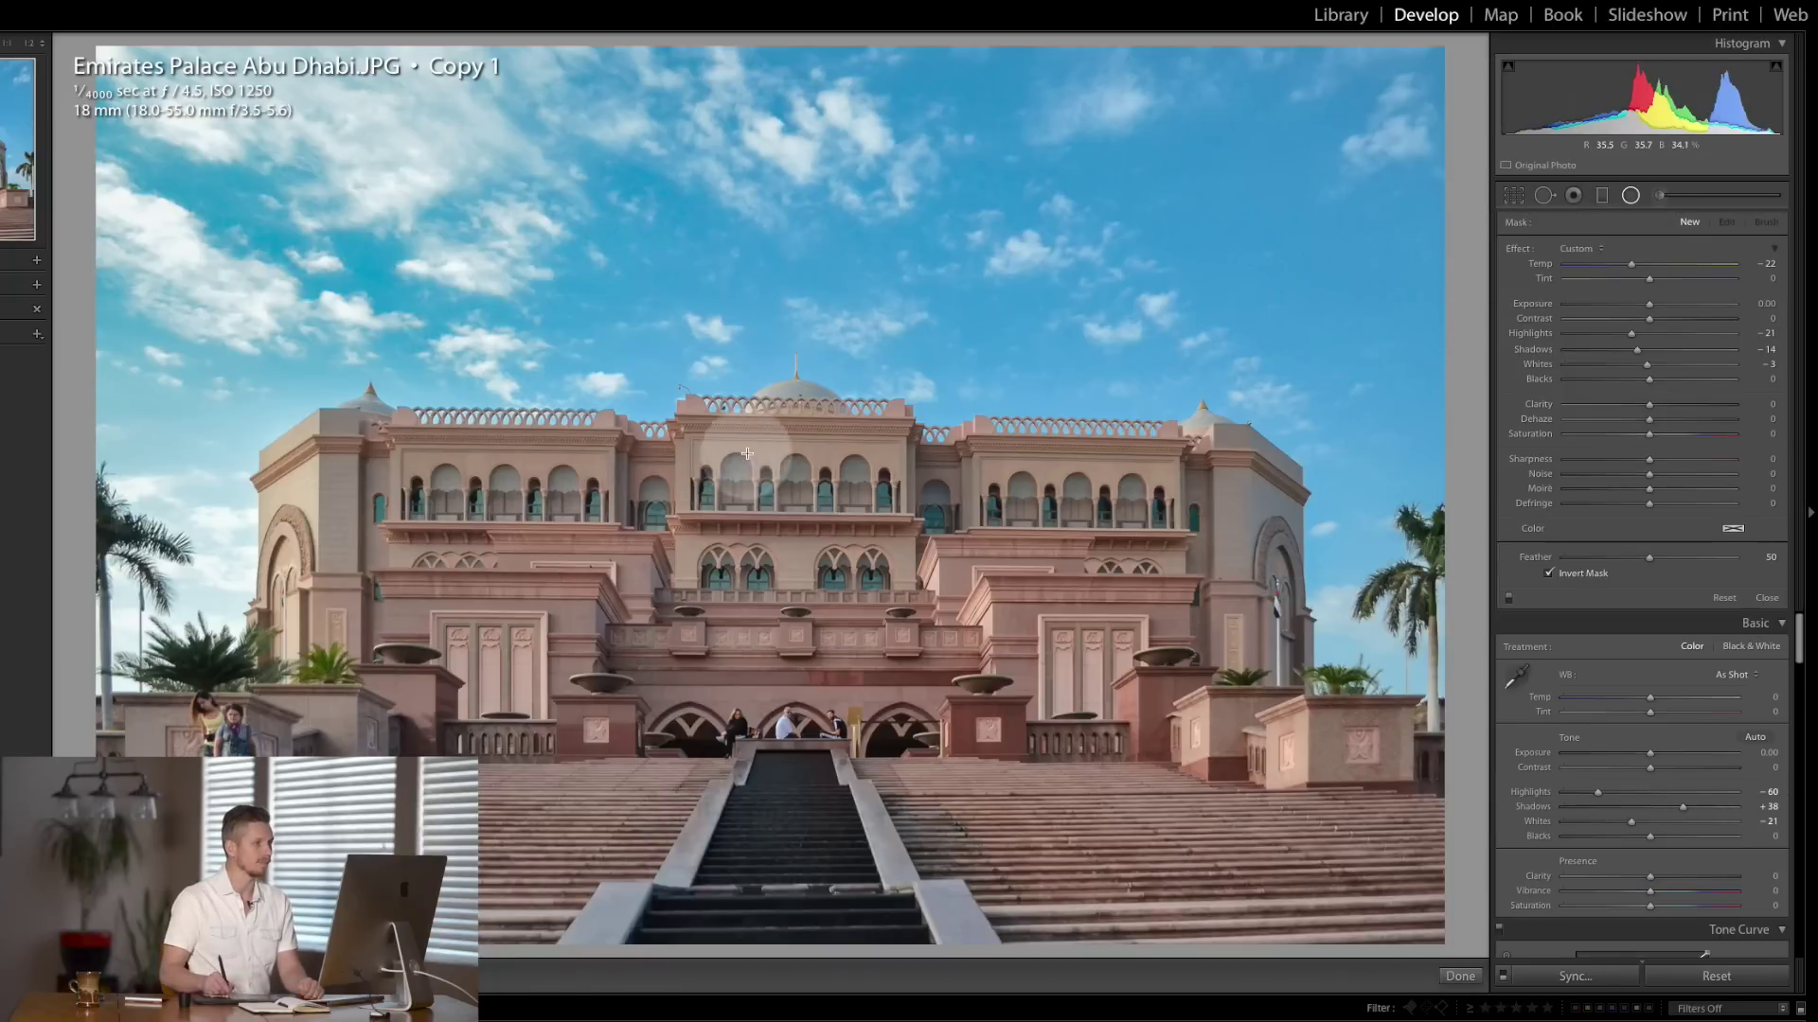
drag(747, 451, 928, 561)
drag(1101, 611, 1501, 799)
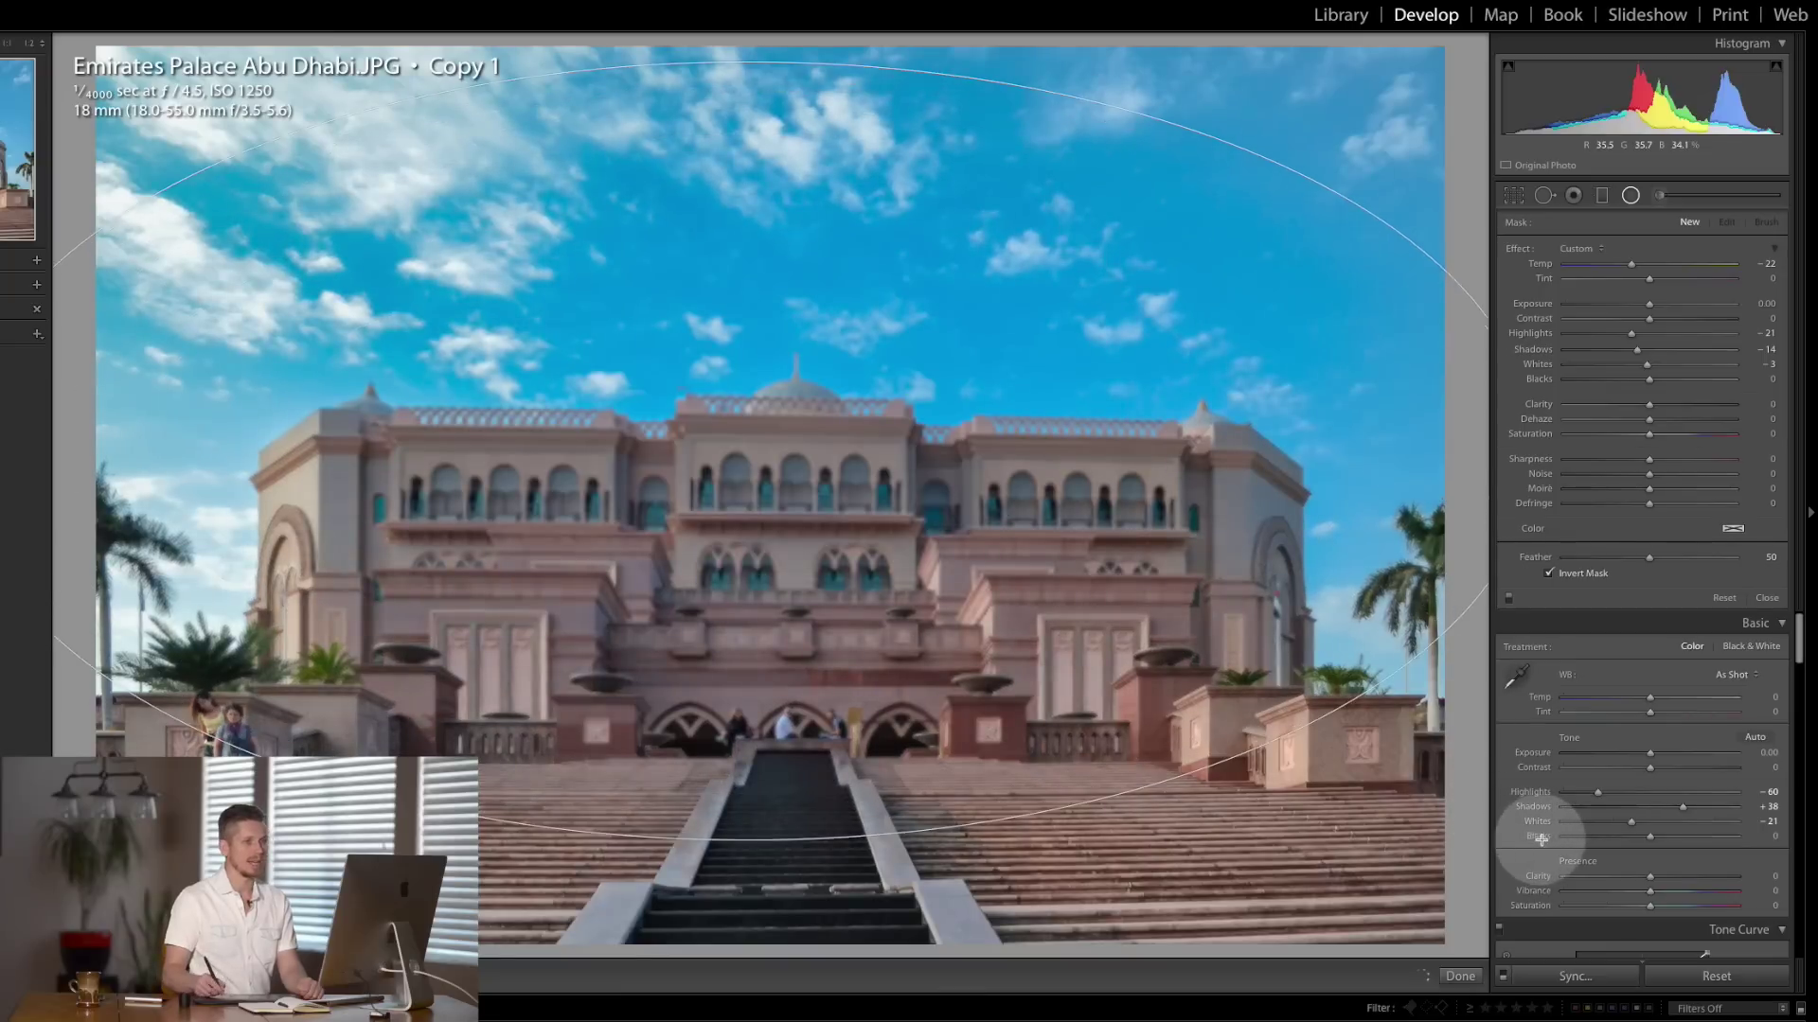
drag(1519, 986, 1520, 985)
key(o)
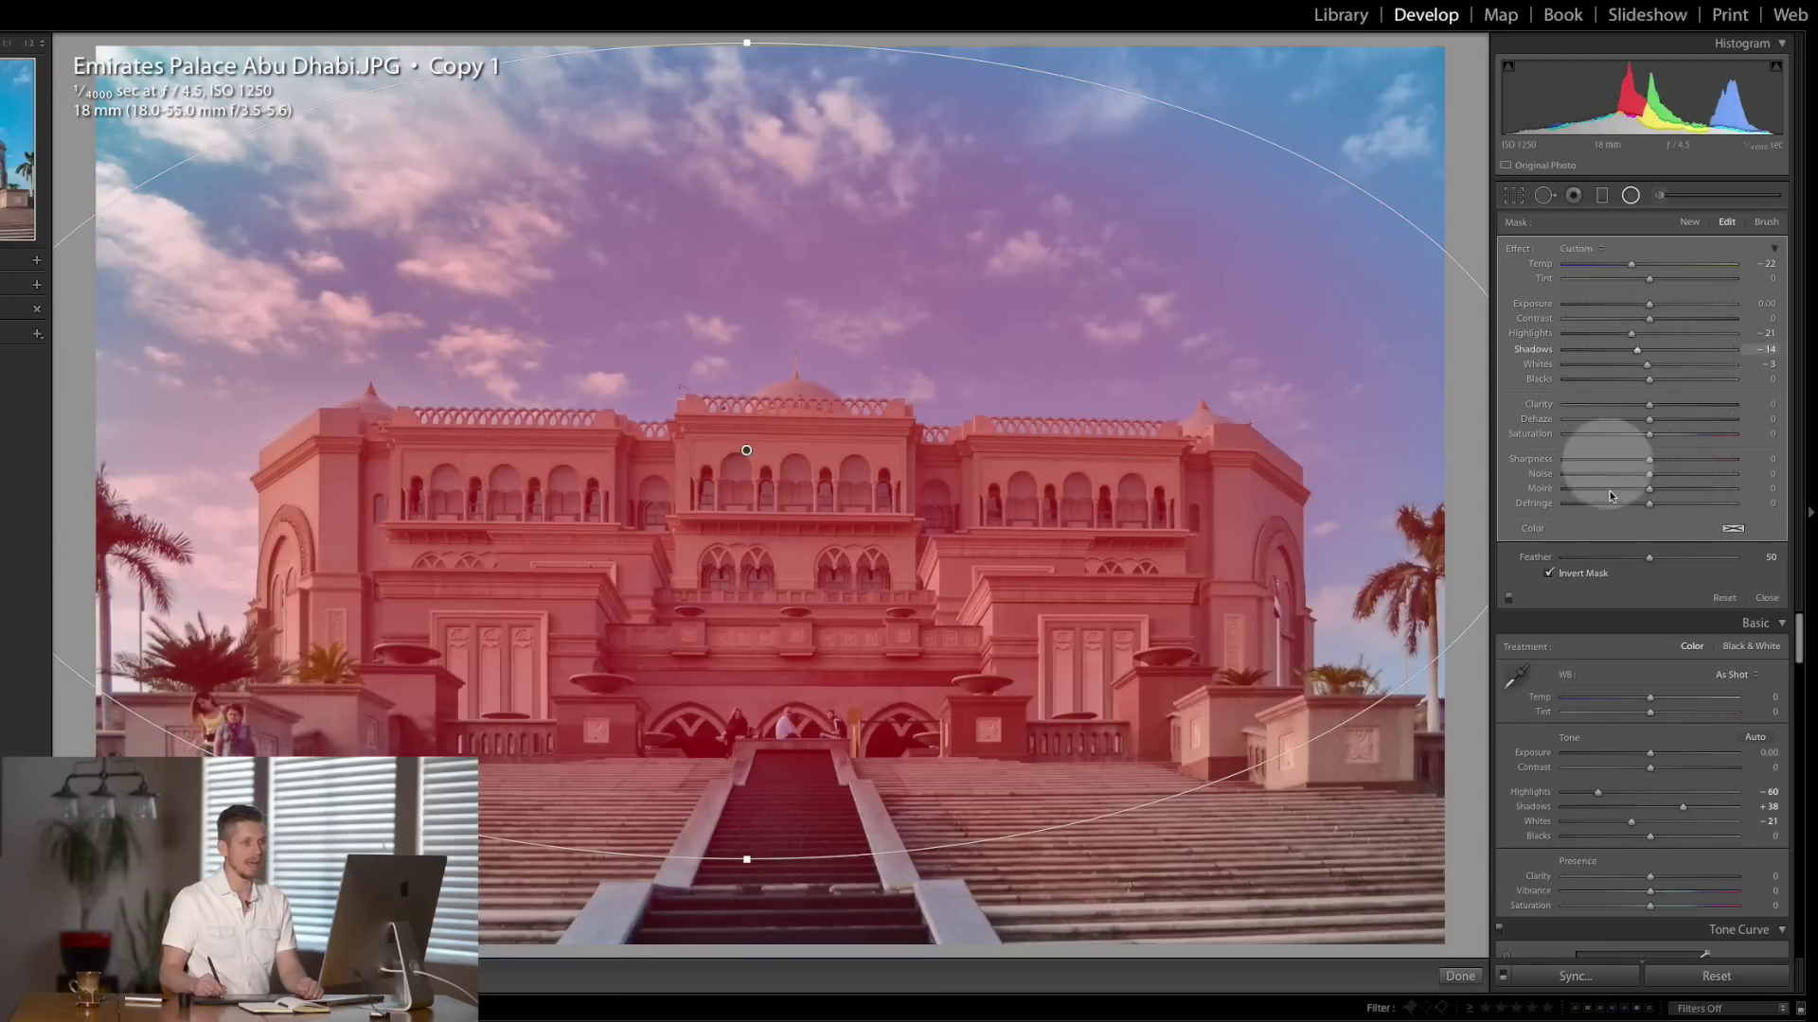
- Turn off the radial filter's Invert Mask, reset its effect sliders, set Exposure to −1.09 and hide the mask overlay
click(1547, 575)
double_click(1519, 250)
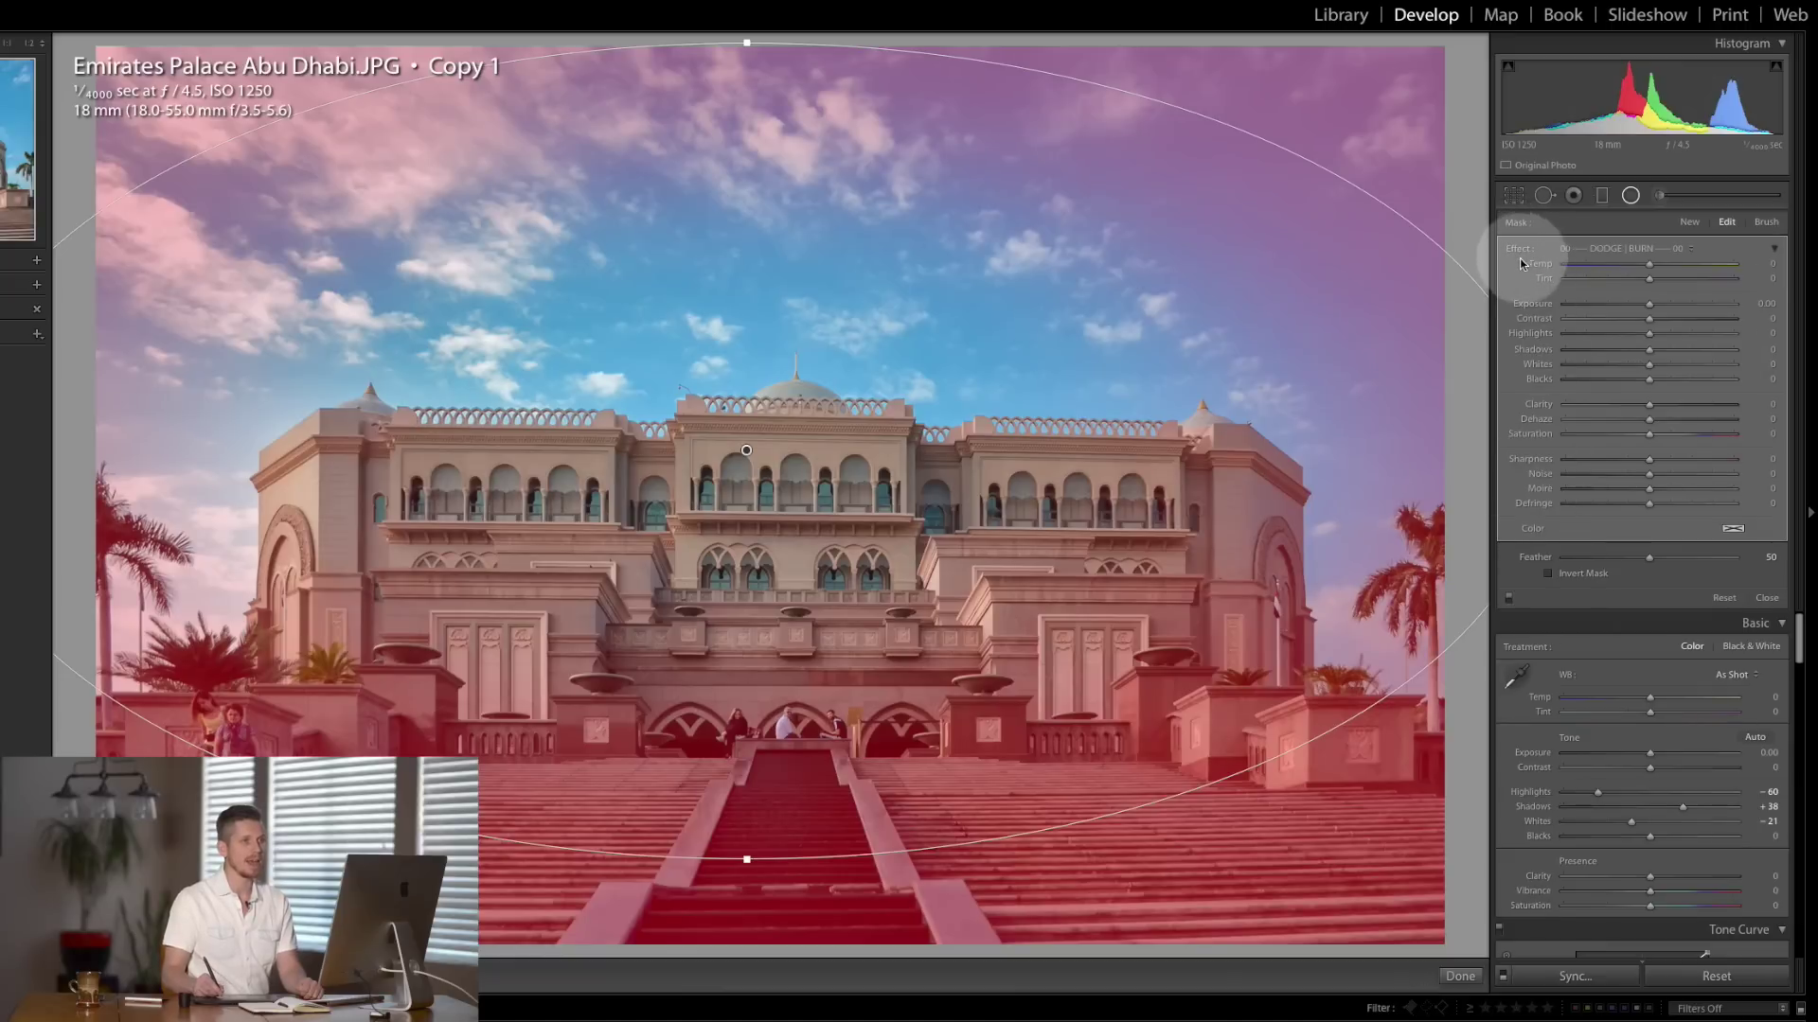
click(1652, 280)
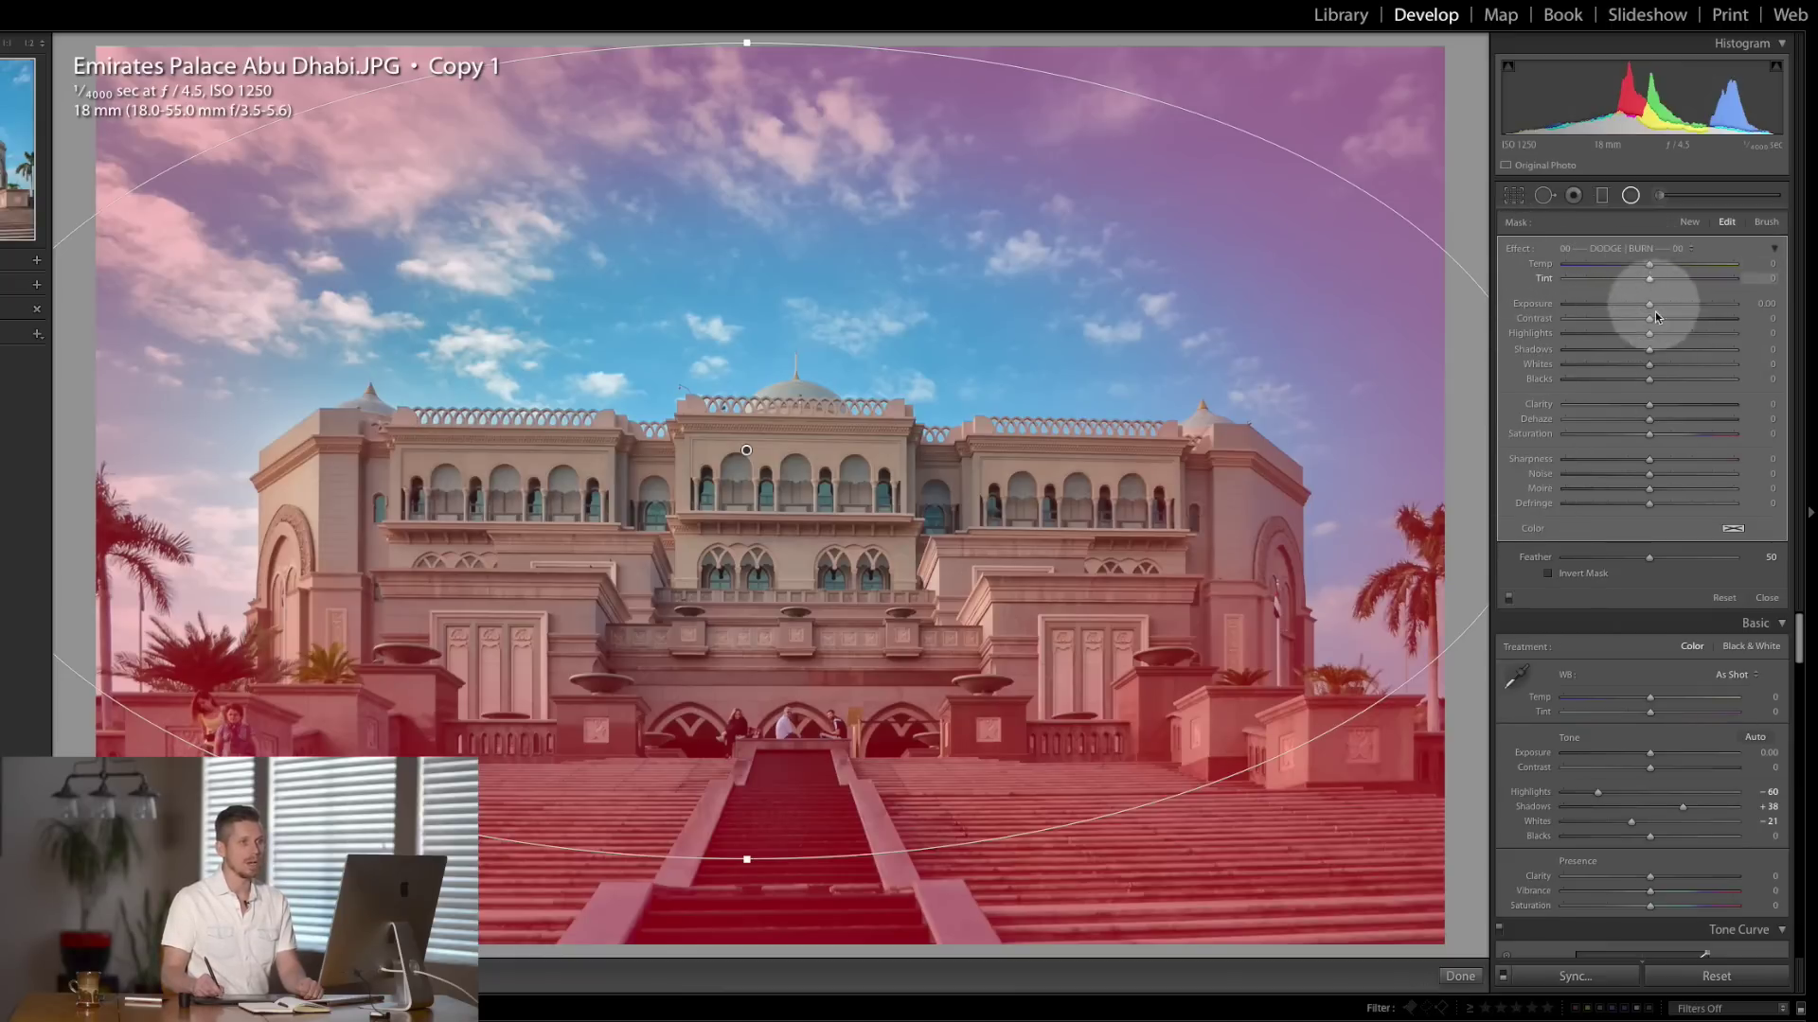
drag(1632, 306, 1628, 305)
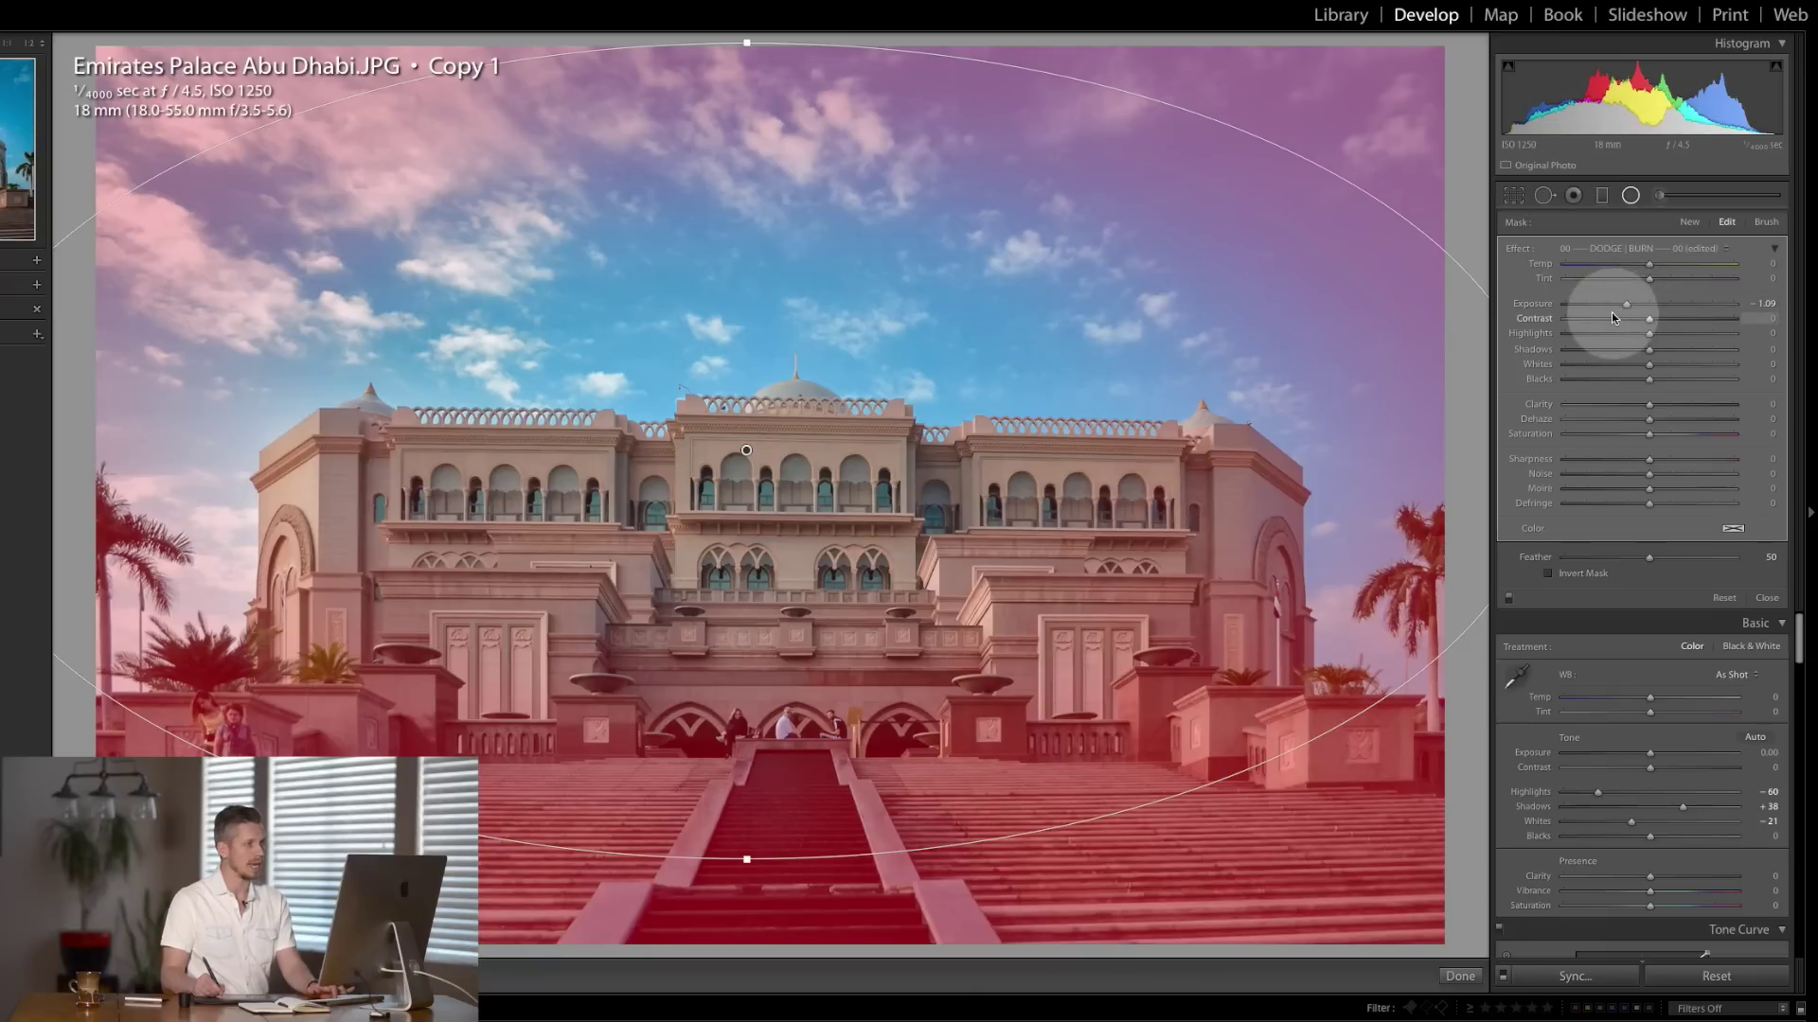
key(o)
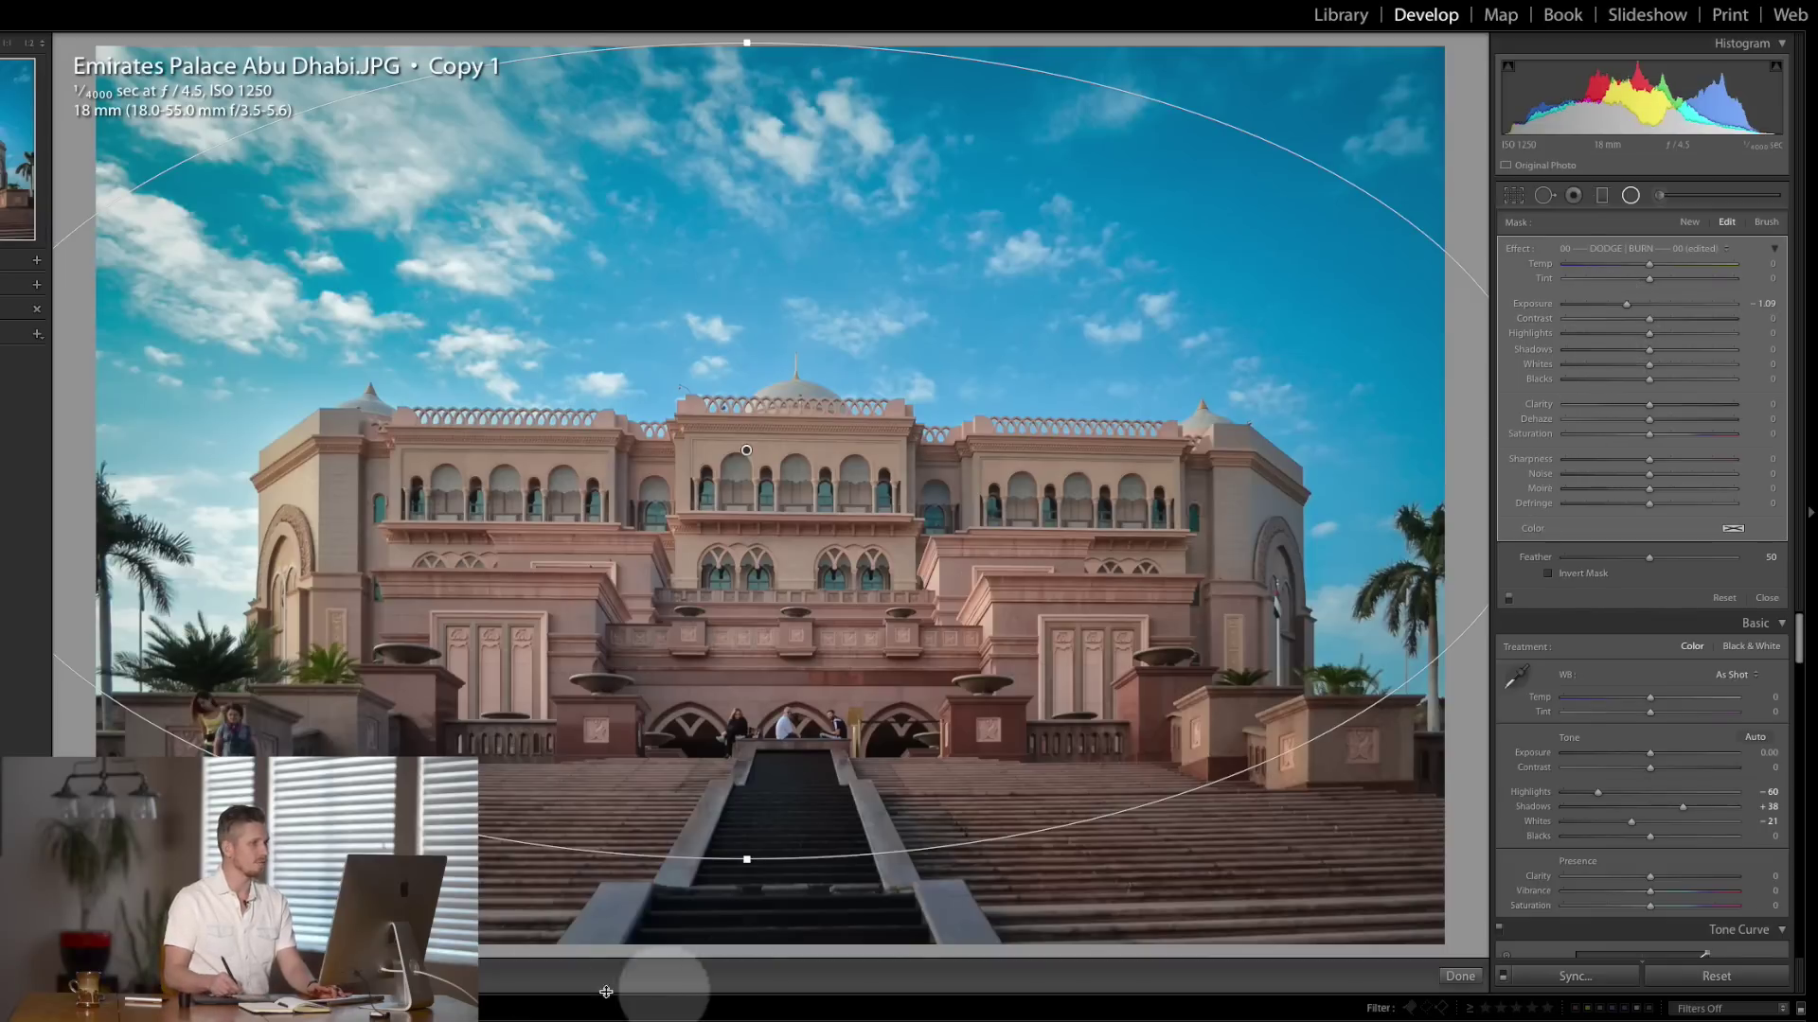
- Move the radial filter down to the palace's lower balcony and enlarge the ellipse up to the photo's upper edge
click(747, 478)
drag(748, 478, 749, 520)
click(748, 111)
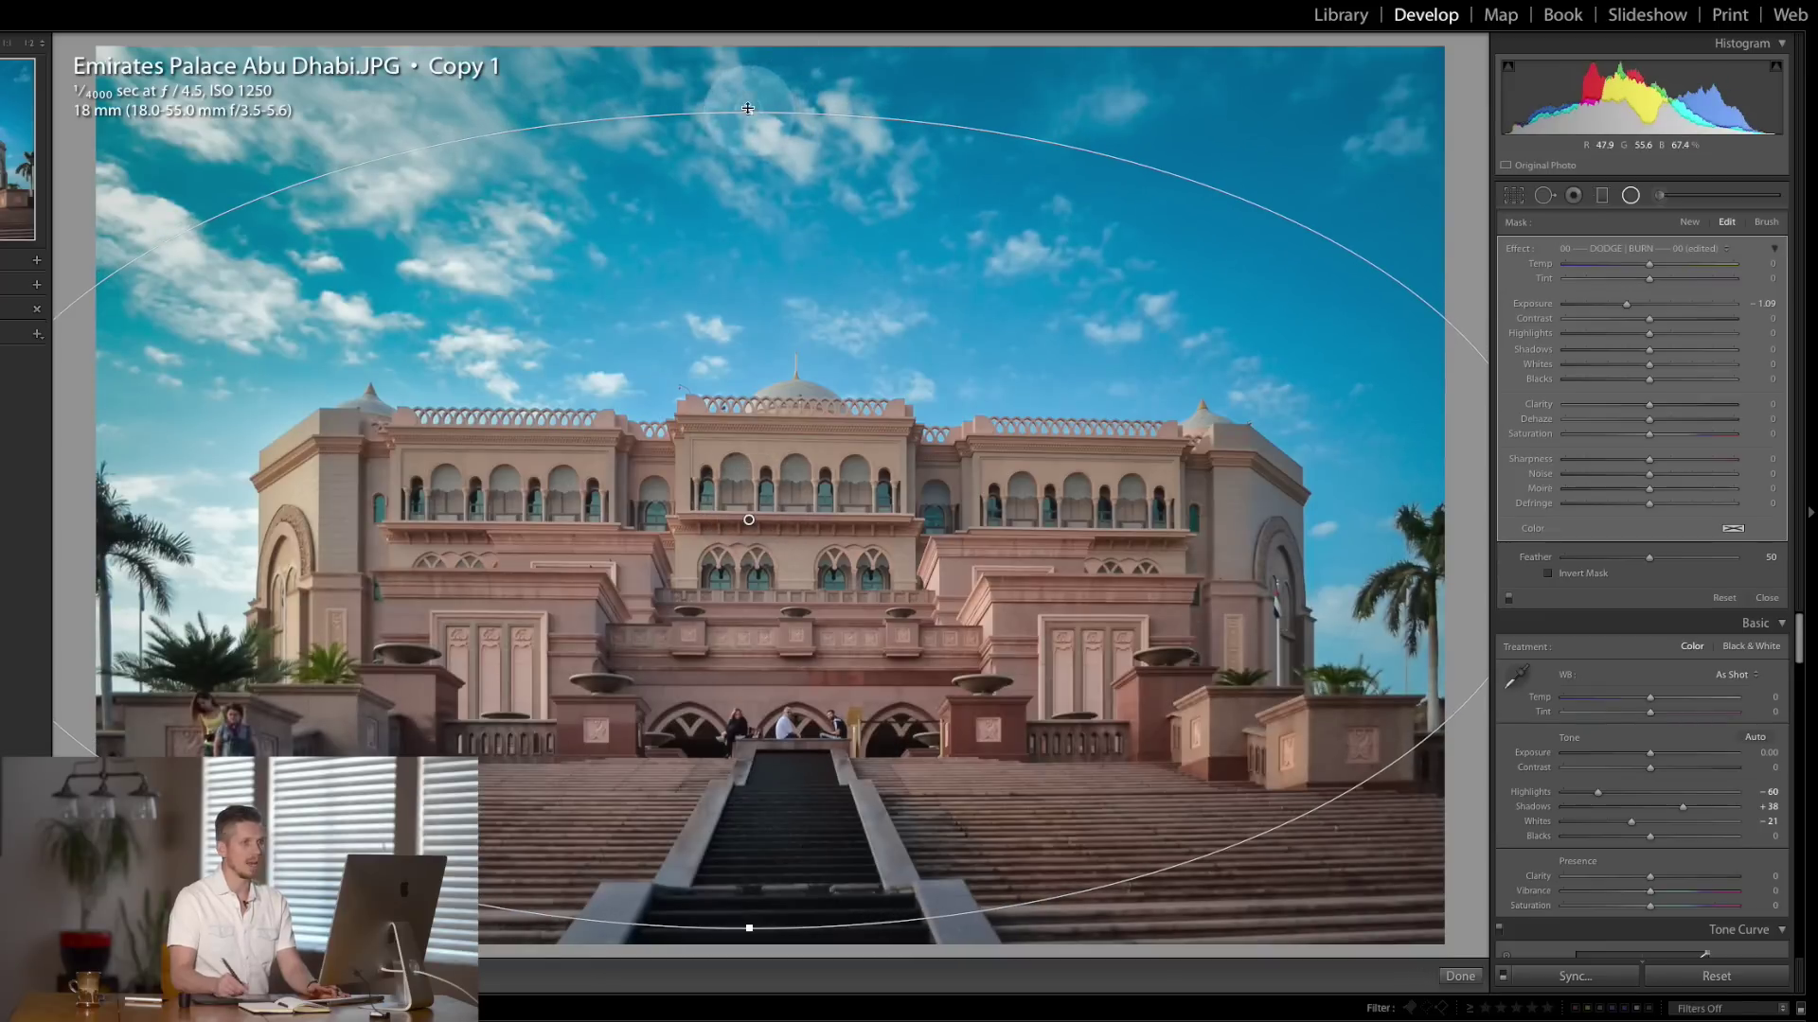
drag(748, 111, 749, 43)
- Set the radial filter's Exposure to −0.36 and Sharpness to −63
click(1633, 310)
drag(1635, 309, 1643, 307)
drag(1651, 462, 1600, 478)
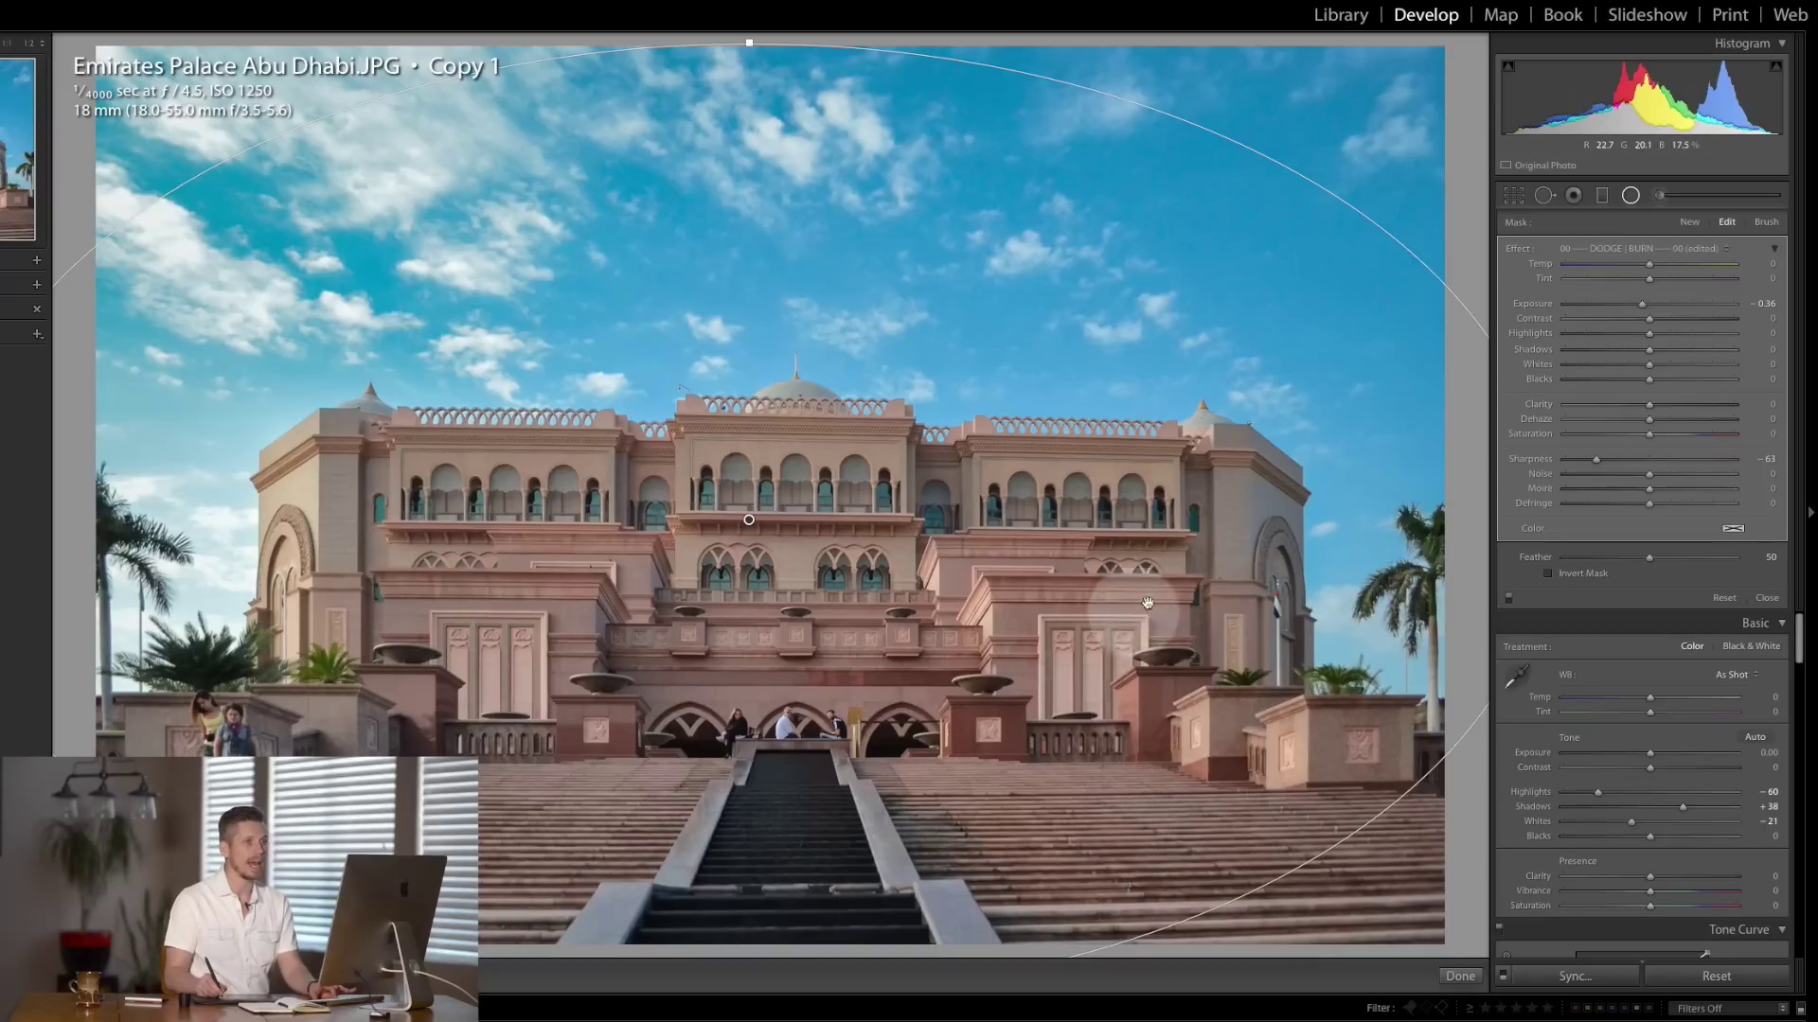
- Finish the radial filter editing and compare the edited copy with the original photo
click(1630, 199)
click(1630, 199)
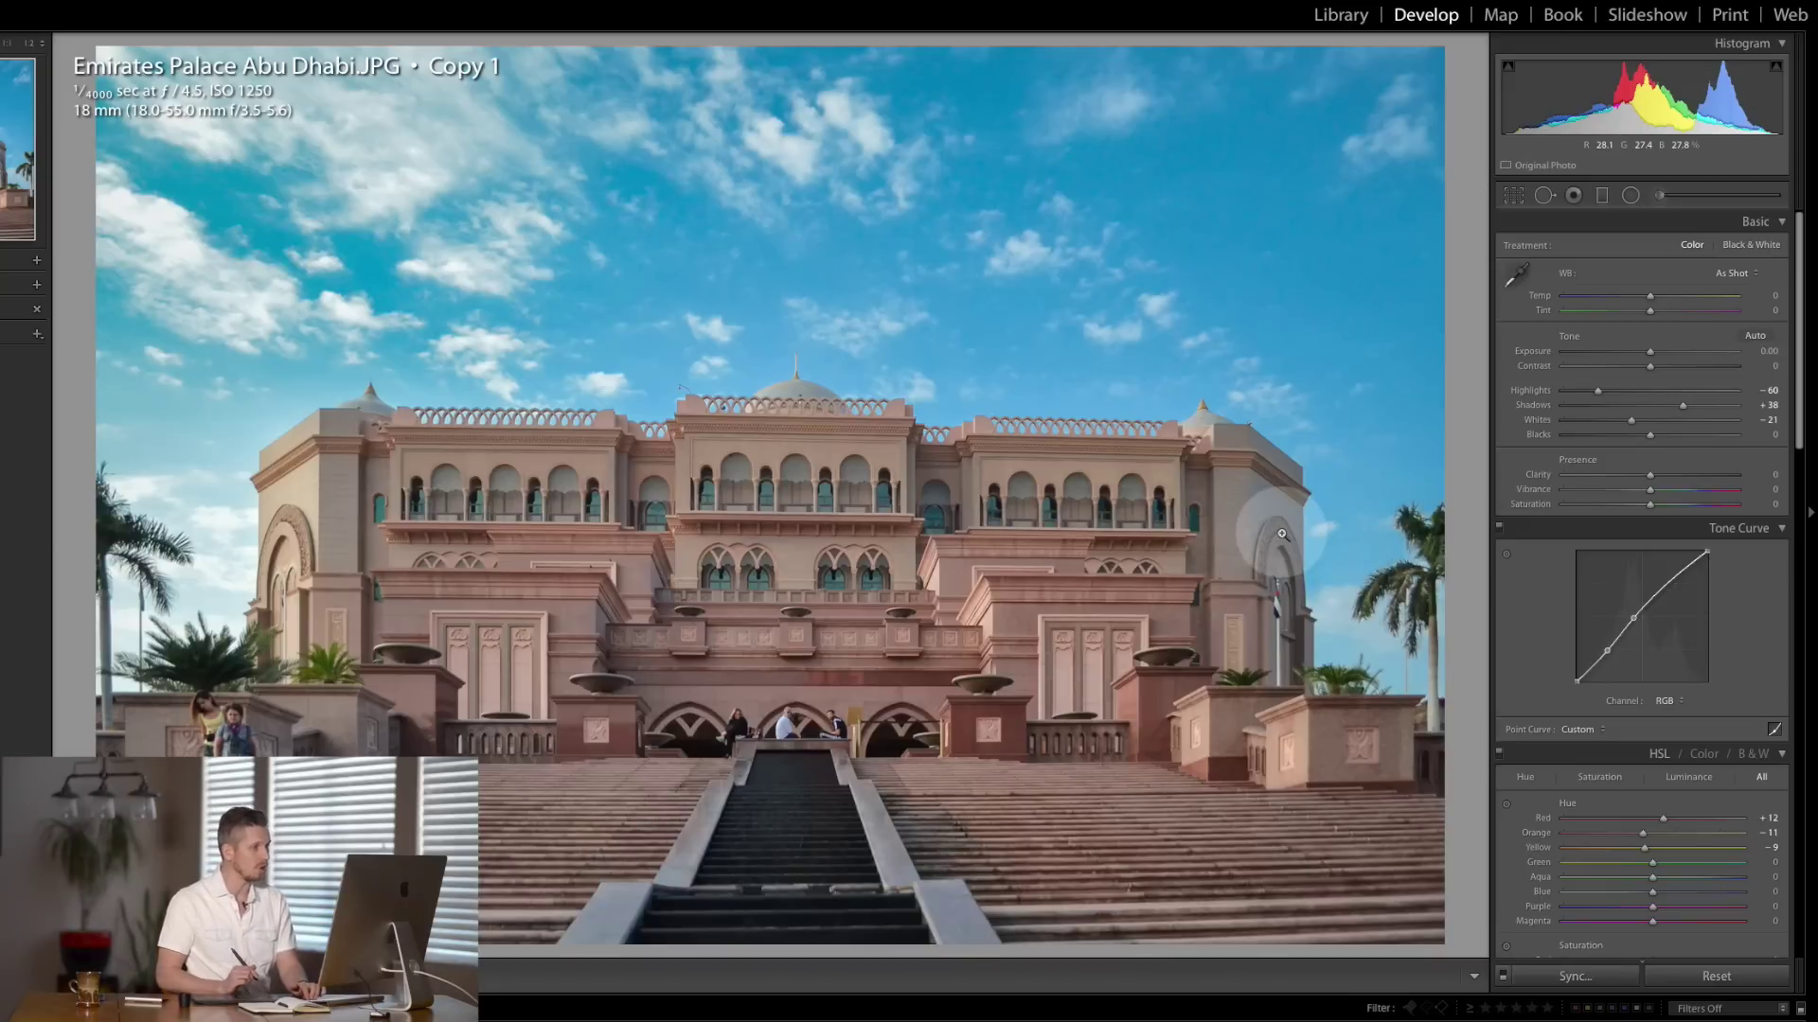
key(Left)
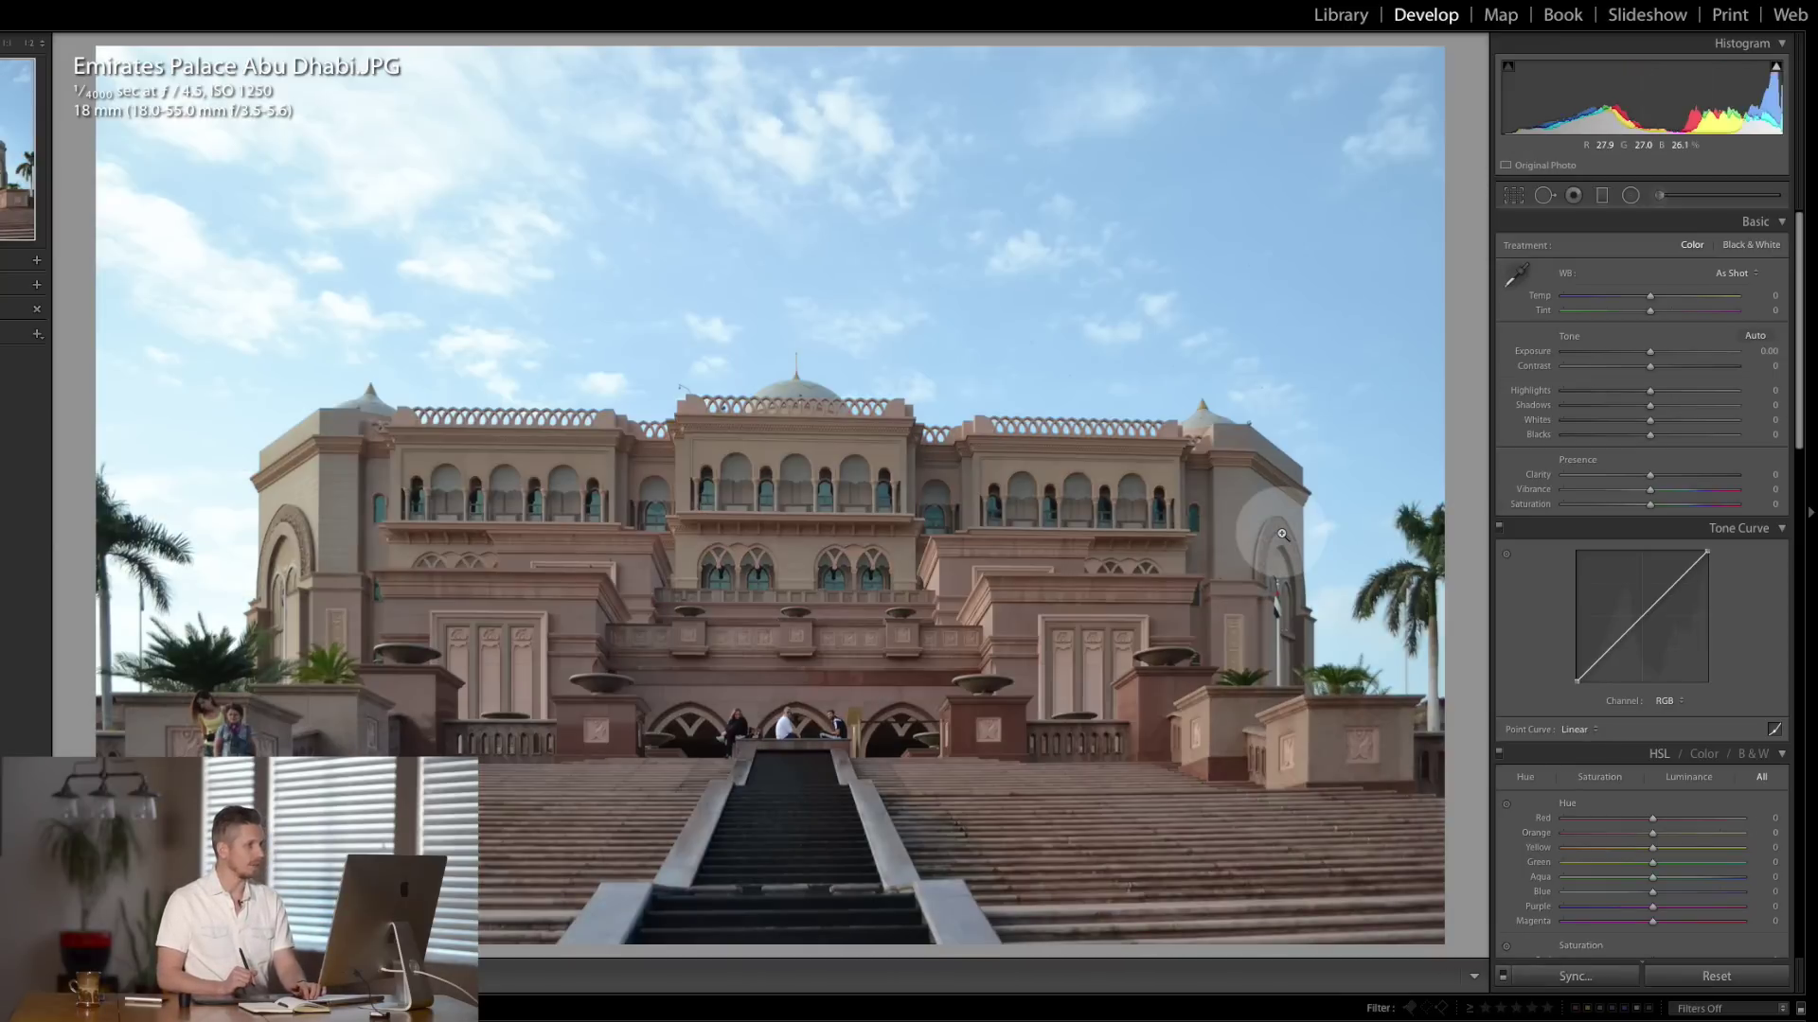
key(Right)
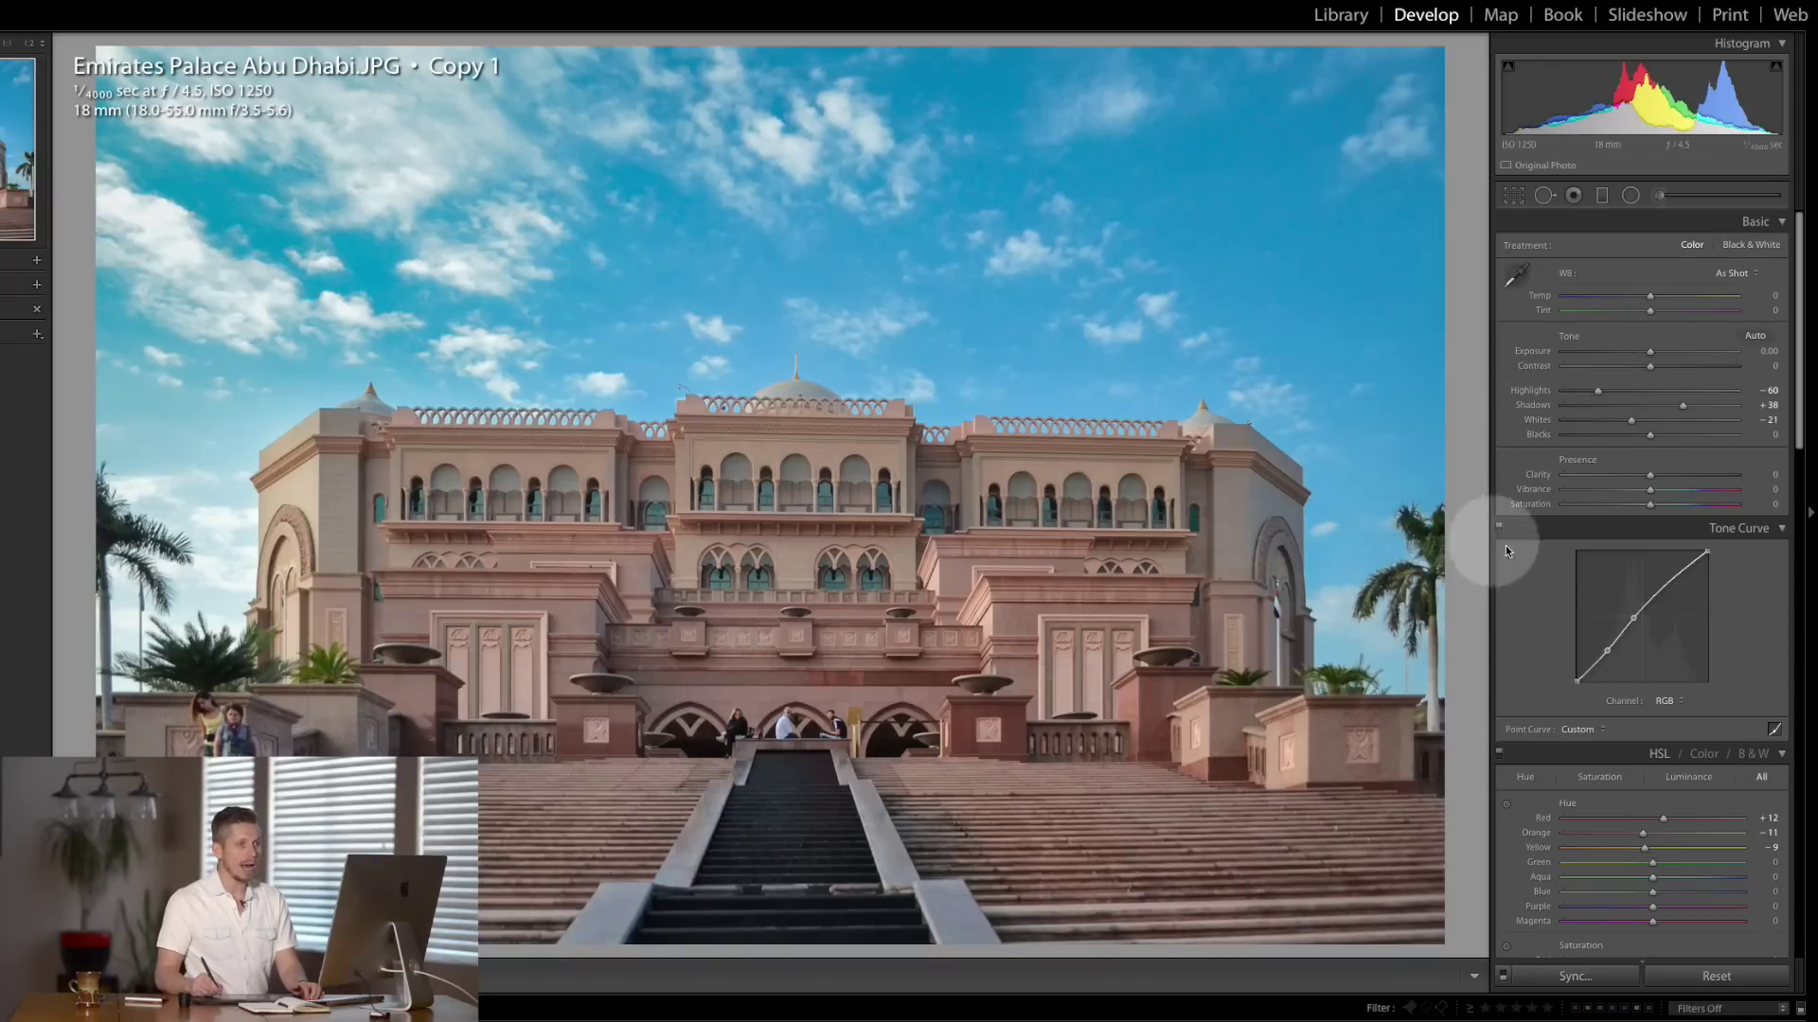
- Set Clarity to +7, Vibrance to +25 and Saturation to −4, and compare the edited copy with the original photo
drag(1651, 477, 1672, 473)
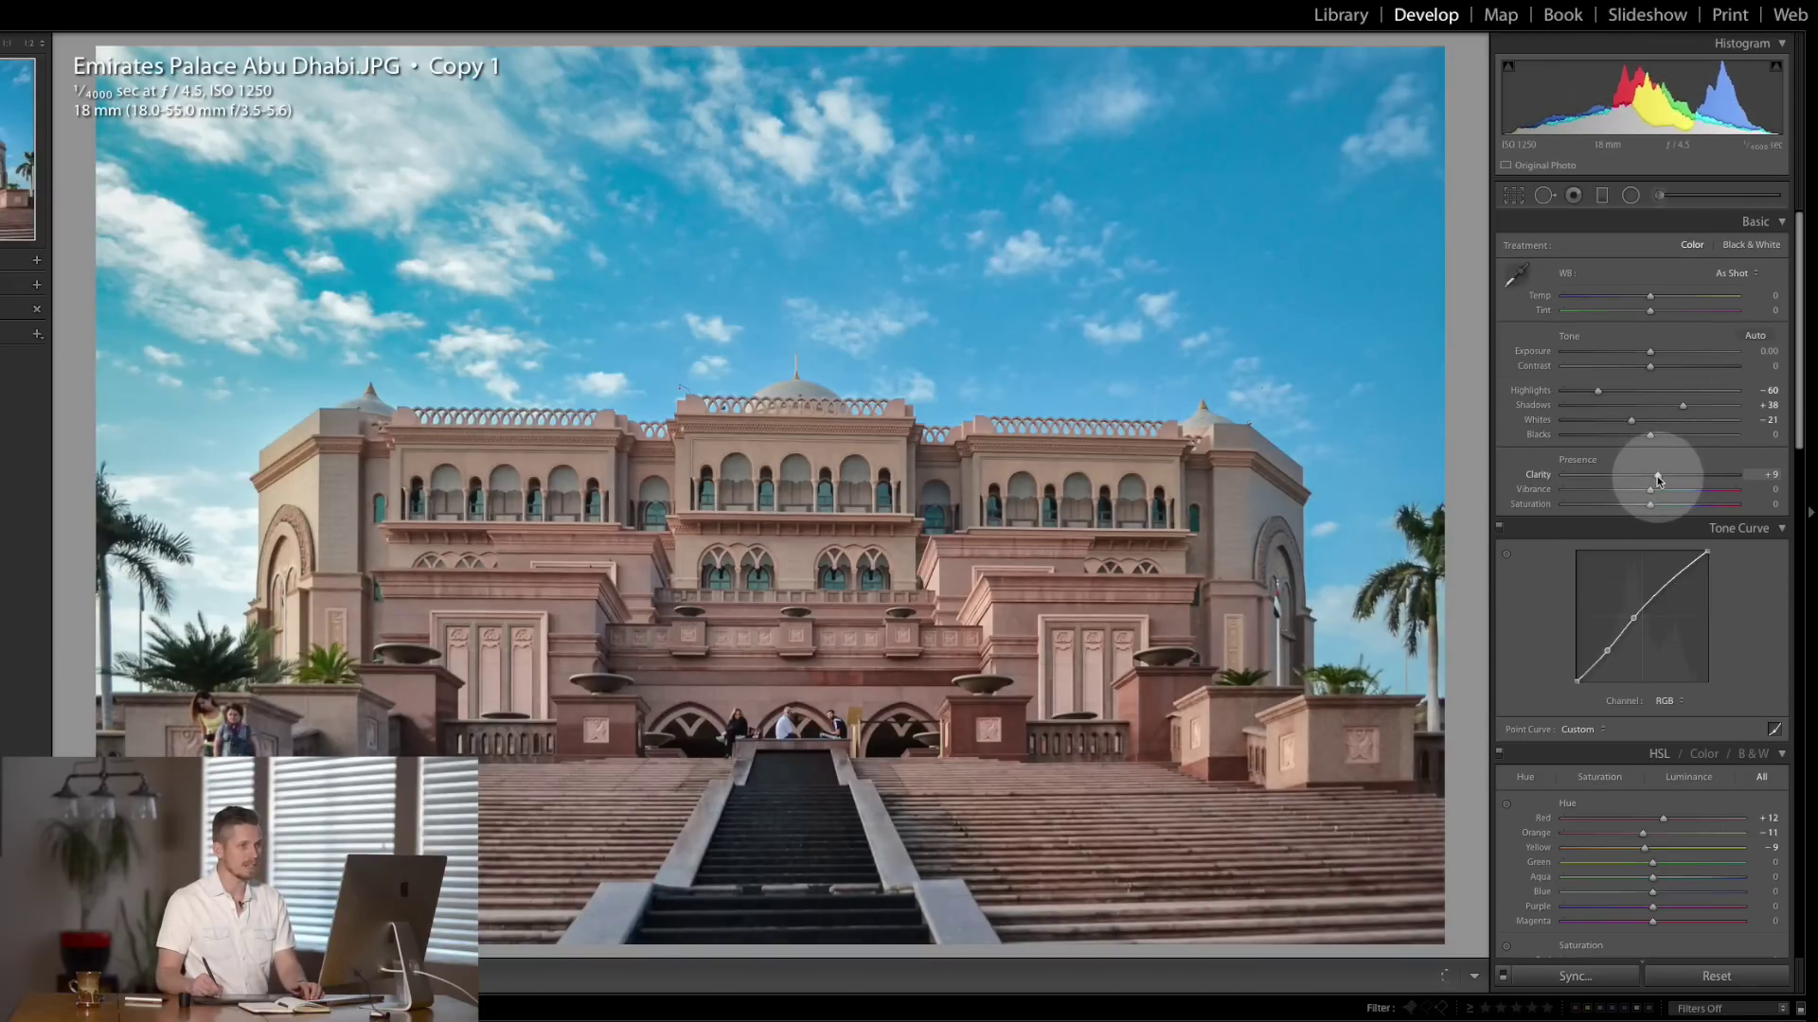
mouse_move(1657, 492)
mouse_down()
mouse_move(1690, 487)
mouse_move(1628, 510)
mouse_move(1647, 507)
mouse_up()
key(Left)
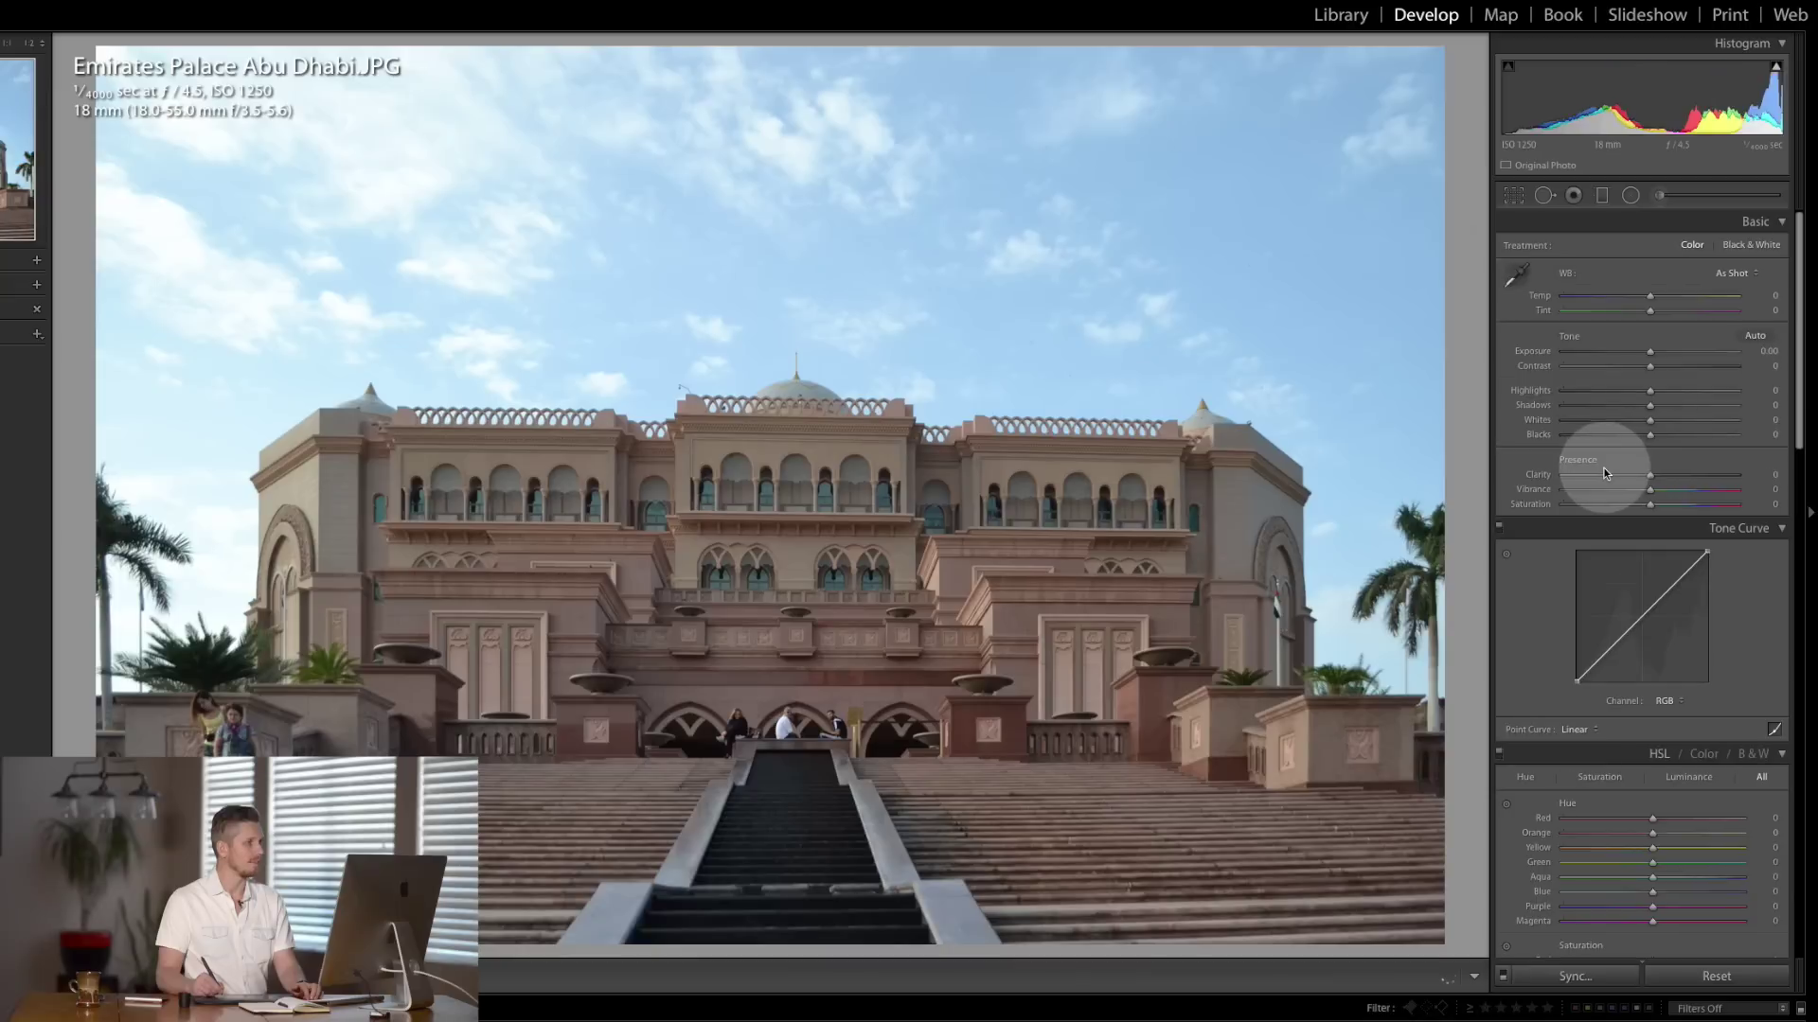
key(Right)
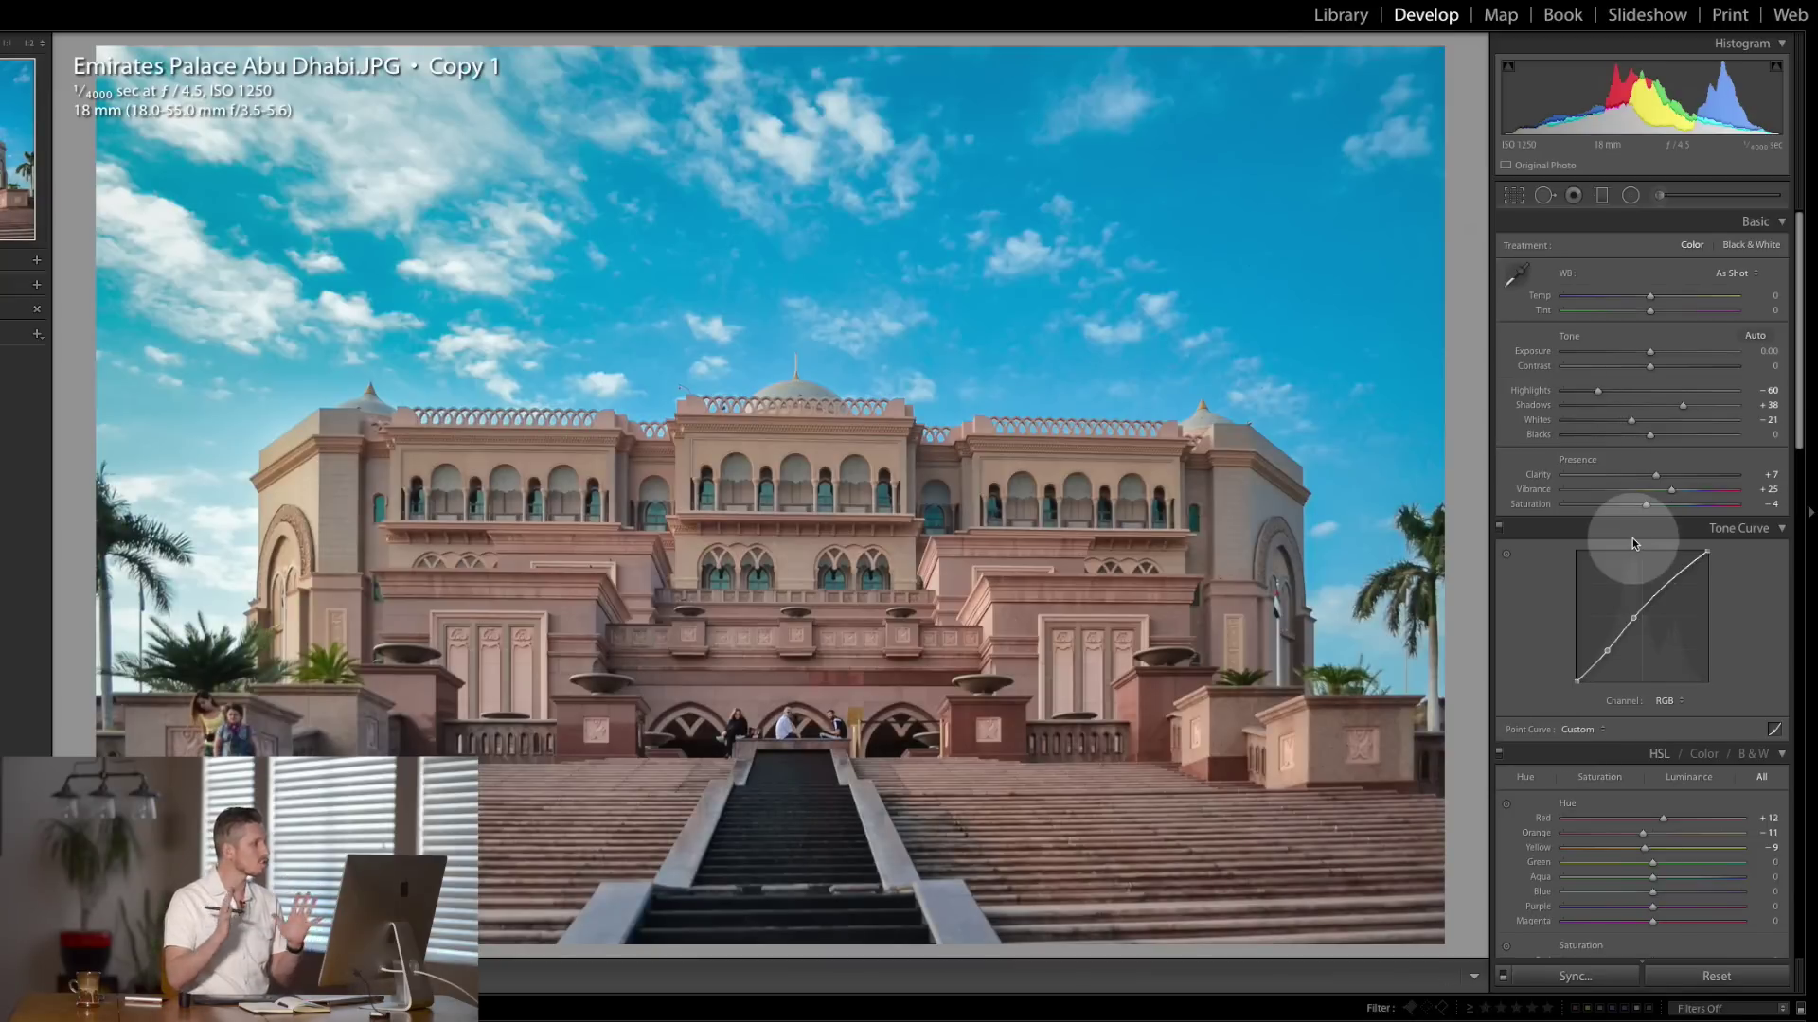